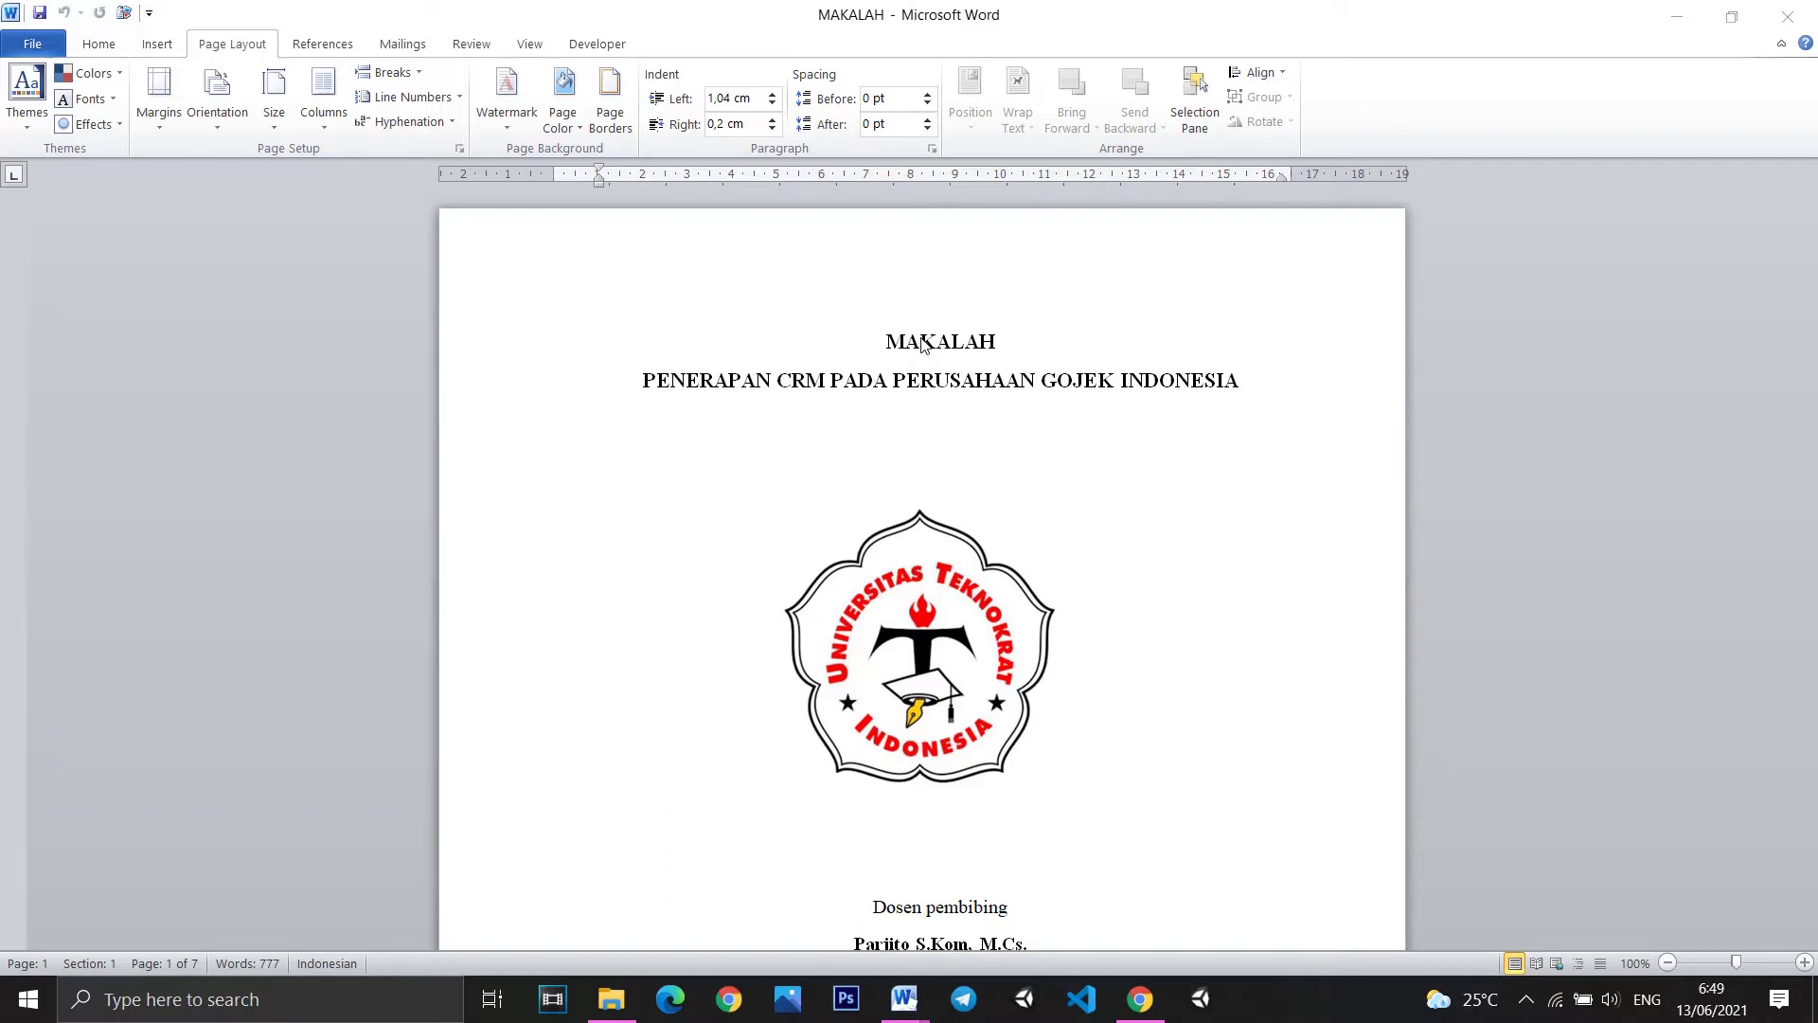
# Add a centred Plain Number 2 page number at the bottom of every page.
pyautogui.scroll(-5, 922, 342)
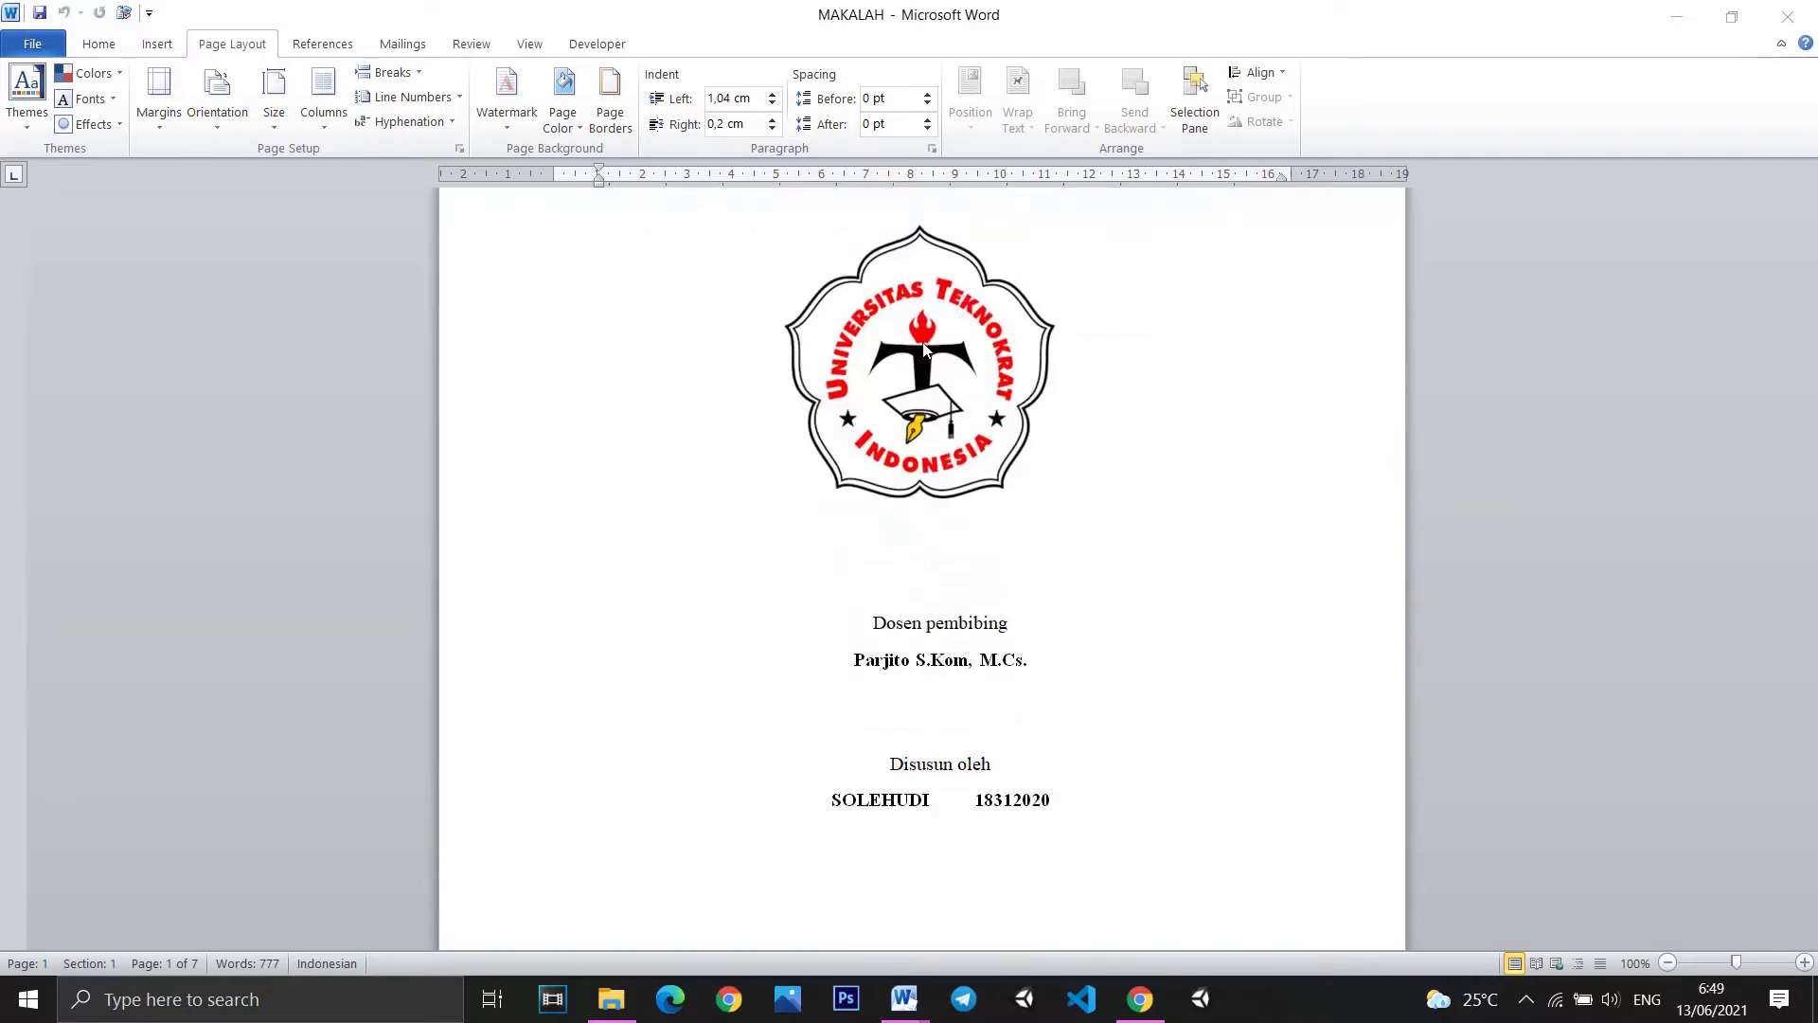
pyautogui.scroll(5, 924, 346)
pyautogui.scroll(-1, 929, 352)
pyautogui.scroll(-2, 930, 355)
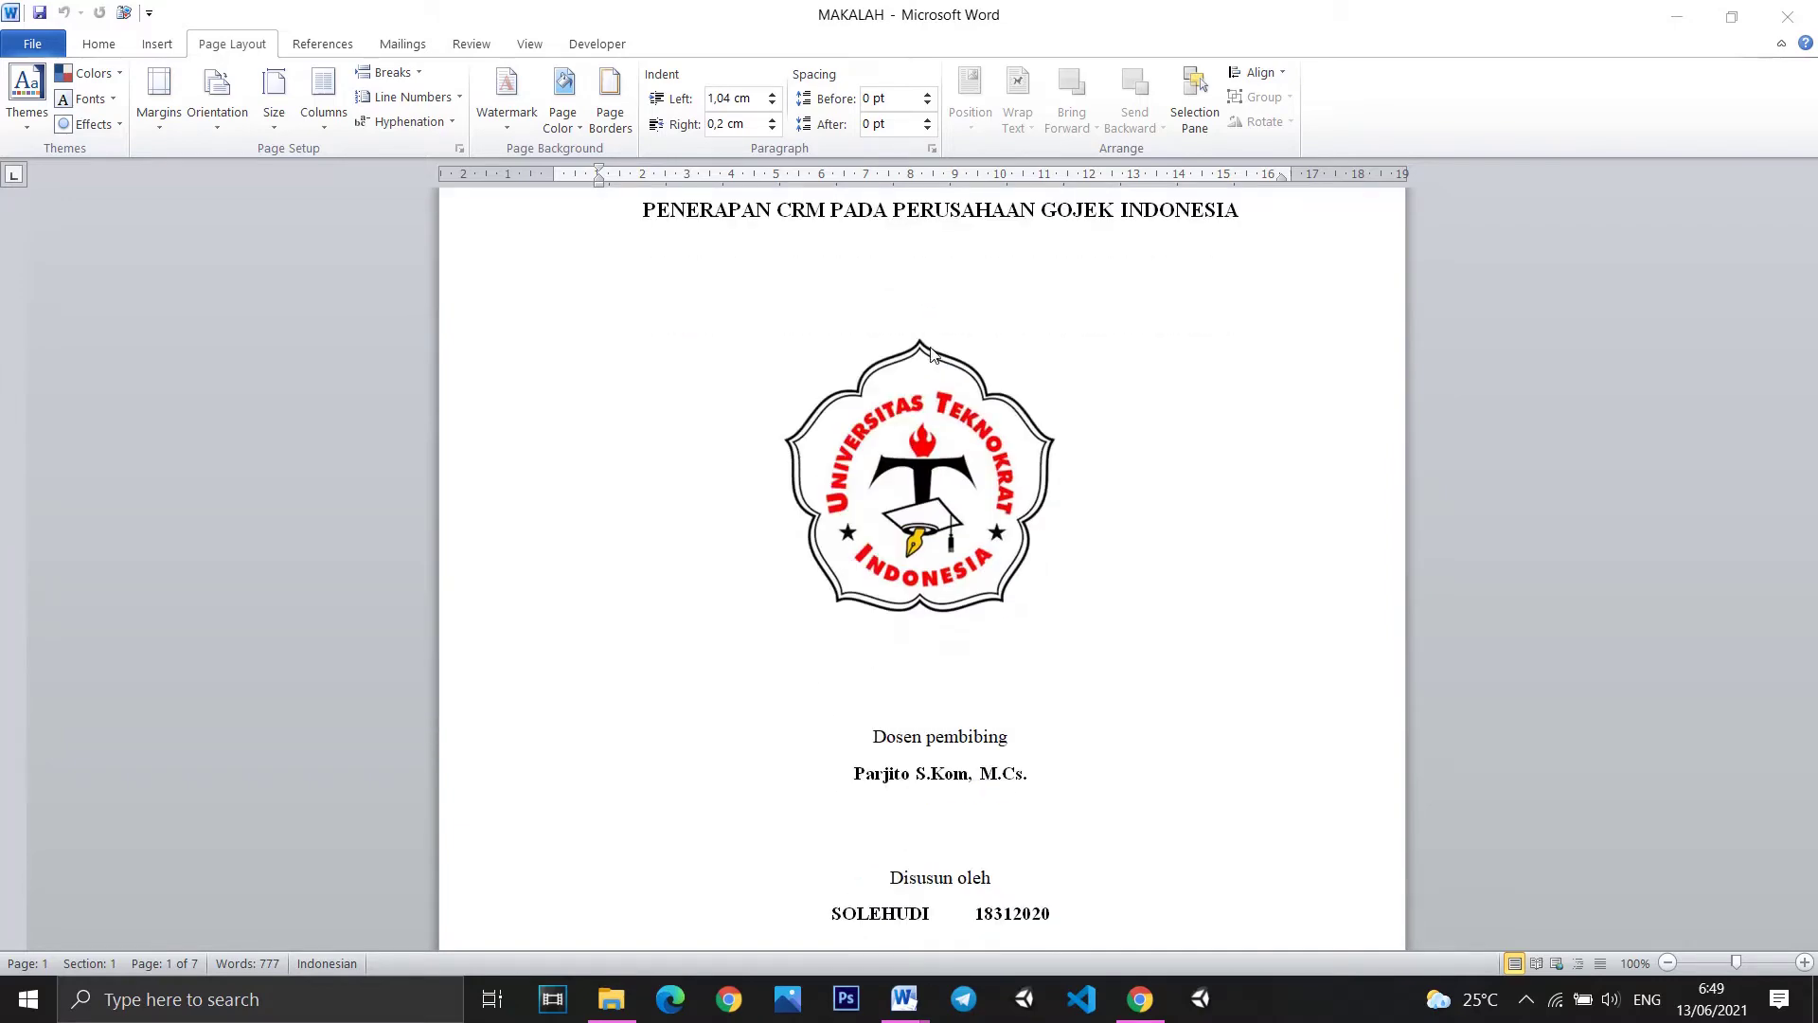
pyautogui.scroll(-2, 937, 365)
pyautogui.scroll(-3, 945, 368)
pyautogui.scroll(7, 954, 368)
pyautogui.scroll(1, 957, 364)
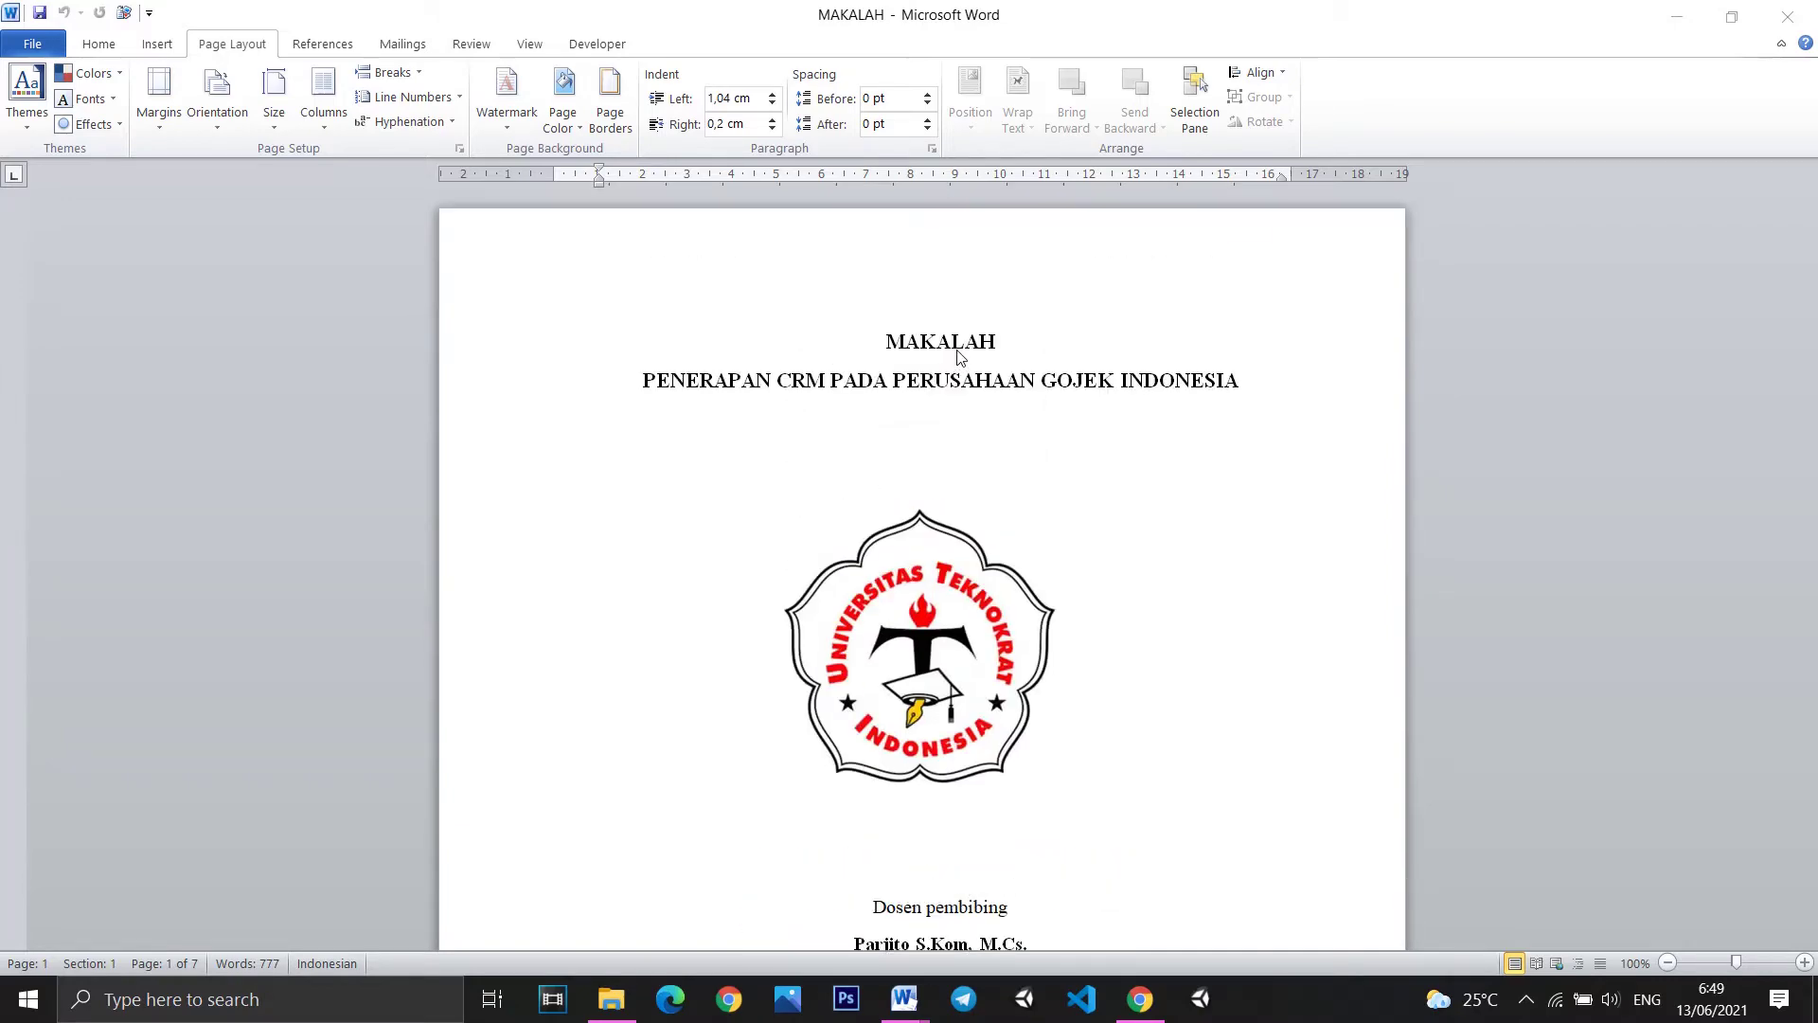
pyautogui.scroll(-1, 909, 355)
pyautogui.scroll(-6, 942, 358)
pyautogui.scroll(-15, 945, 365)
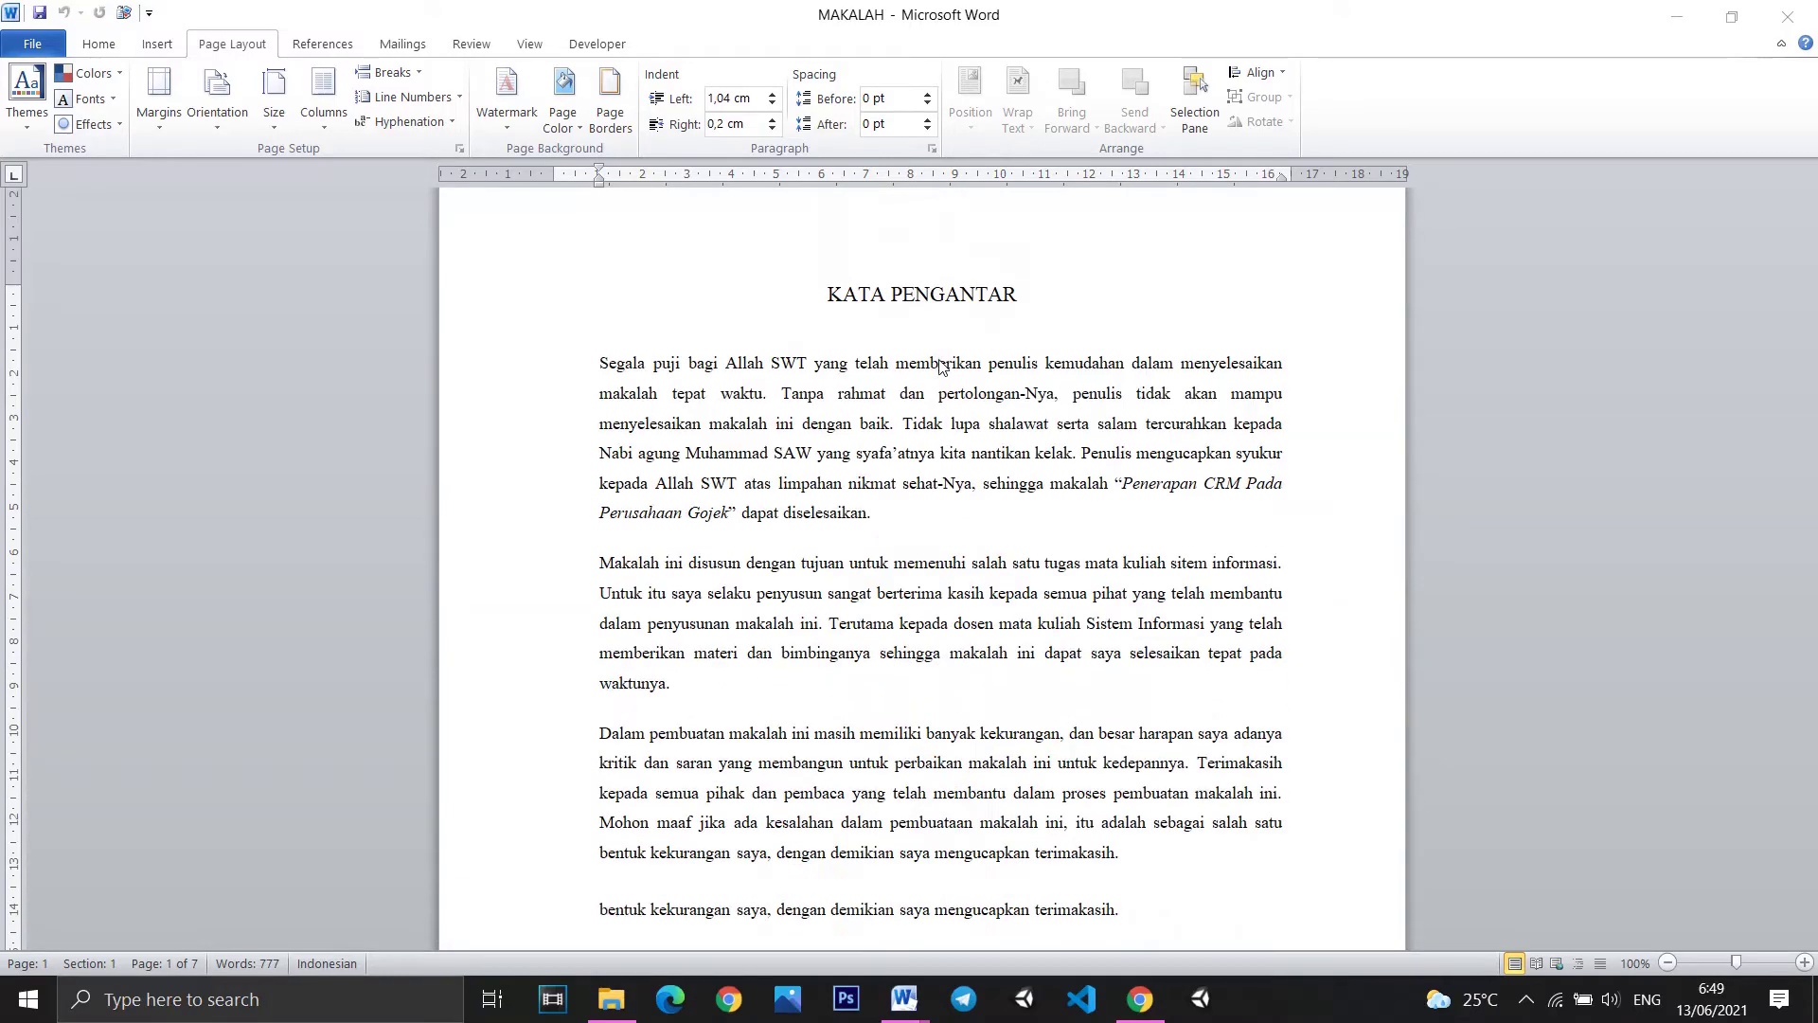
pyautogui.scroll(-6, 950, 369)
pyautogui.scroll(-12, 956, 374)
pyautogui.scroll(-6, 957, 388)
pyautogui.scroll(-7, 957, 393)
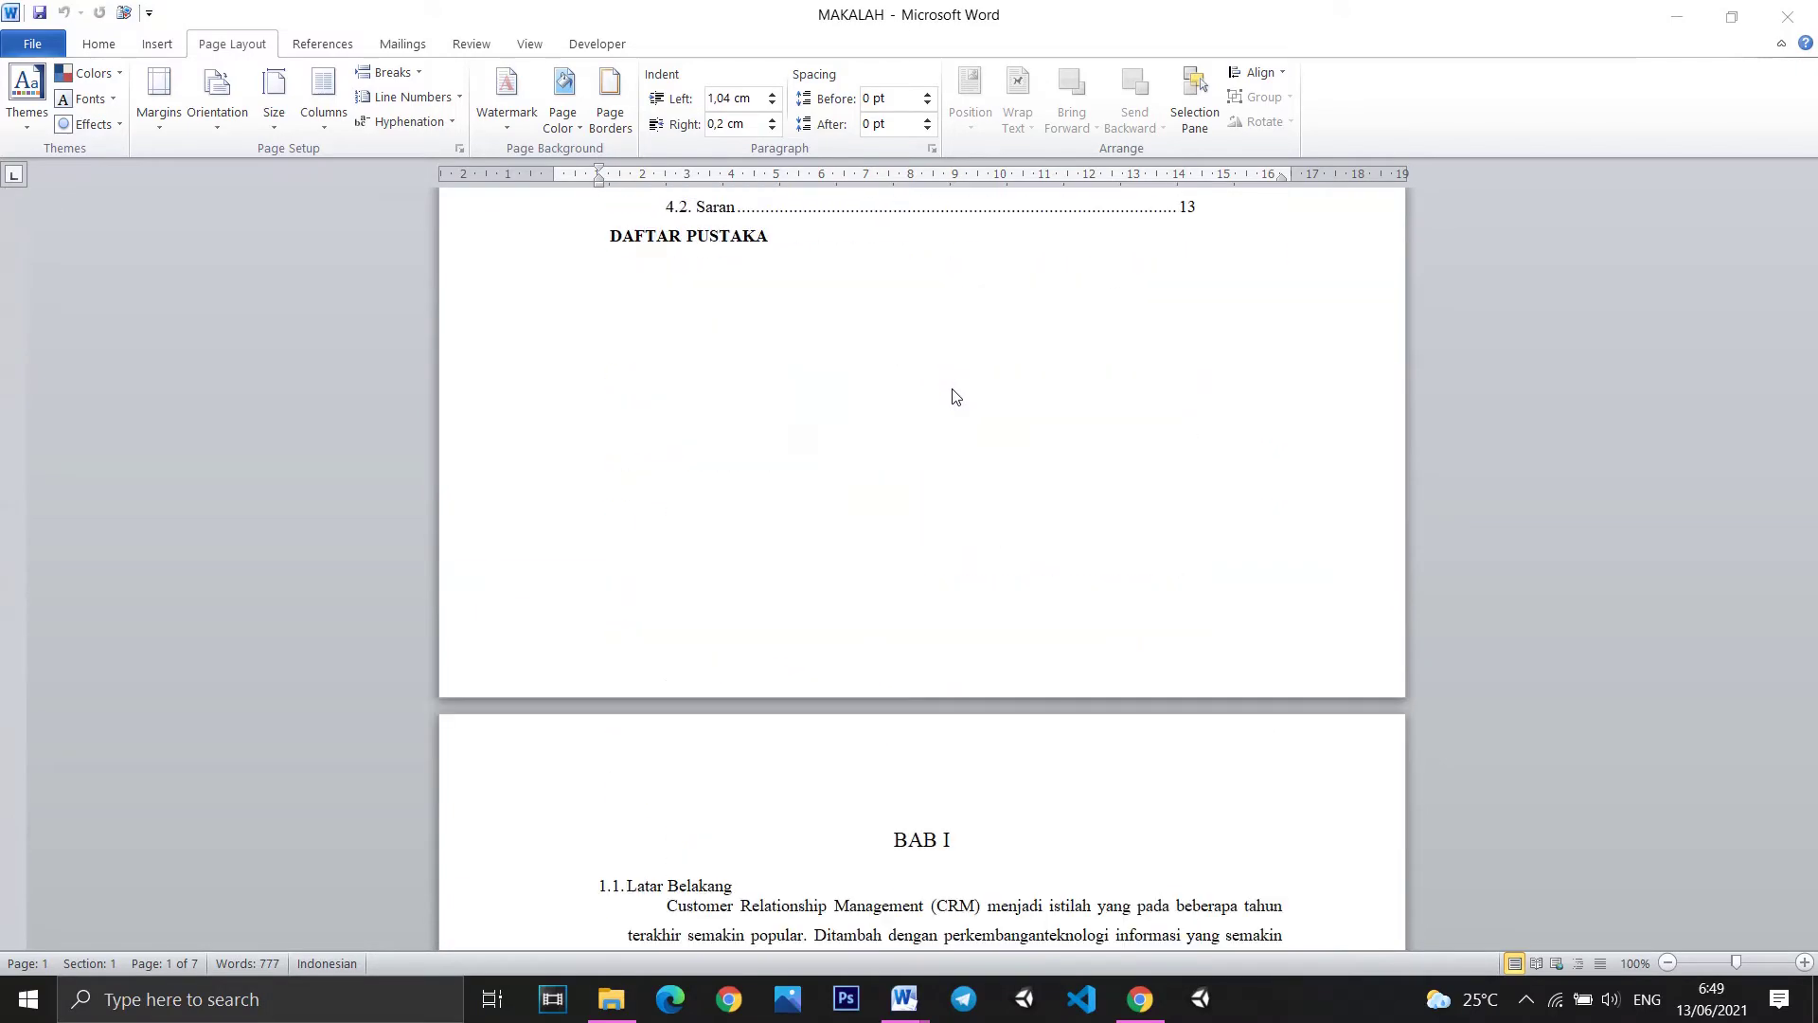
pyautogui.scroll(-7, 956, 394)
pyautogui.scroll(5, 955, 395)
pyautogui.scroll(3, 955, 396)
pyautogui.scroll(6, 956, 396)
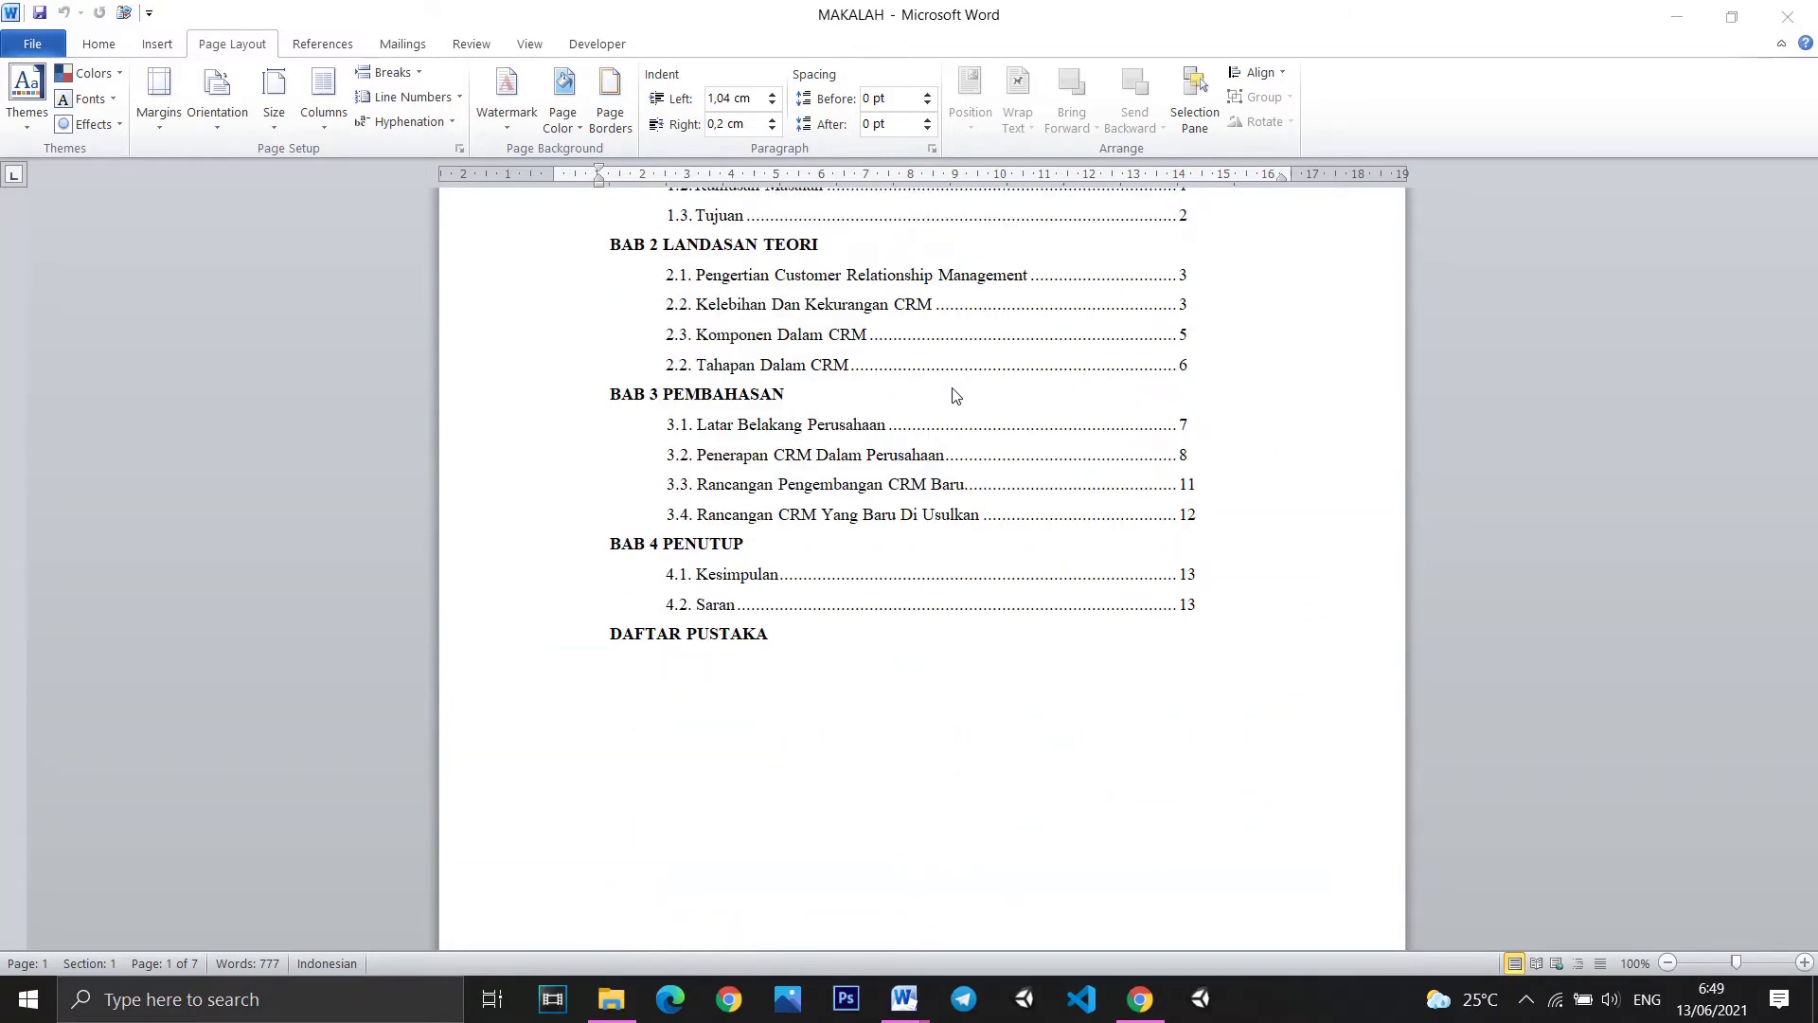
pyautogui.scroll(6, 955, 396)
pyautogui.scroll(7, 947, 395)
pyautogui.scroll(-15, 890, 400)
pyautogui.scroll(-7, 905, 410)
pyautogui.scroll(-1, 909, 412)
pyautogui.scroll(-6, 914, 426)
pyautogui.scroll(-7, 921, 457)
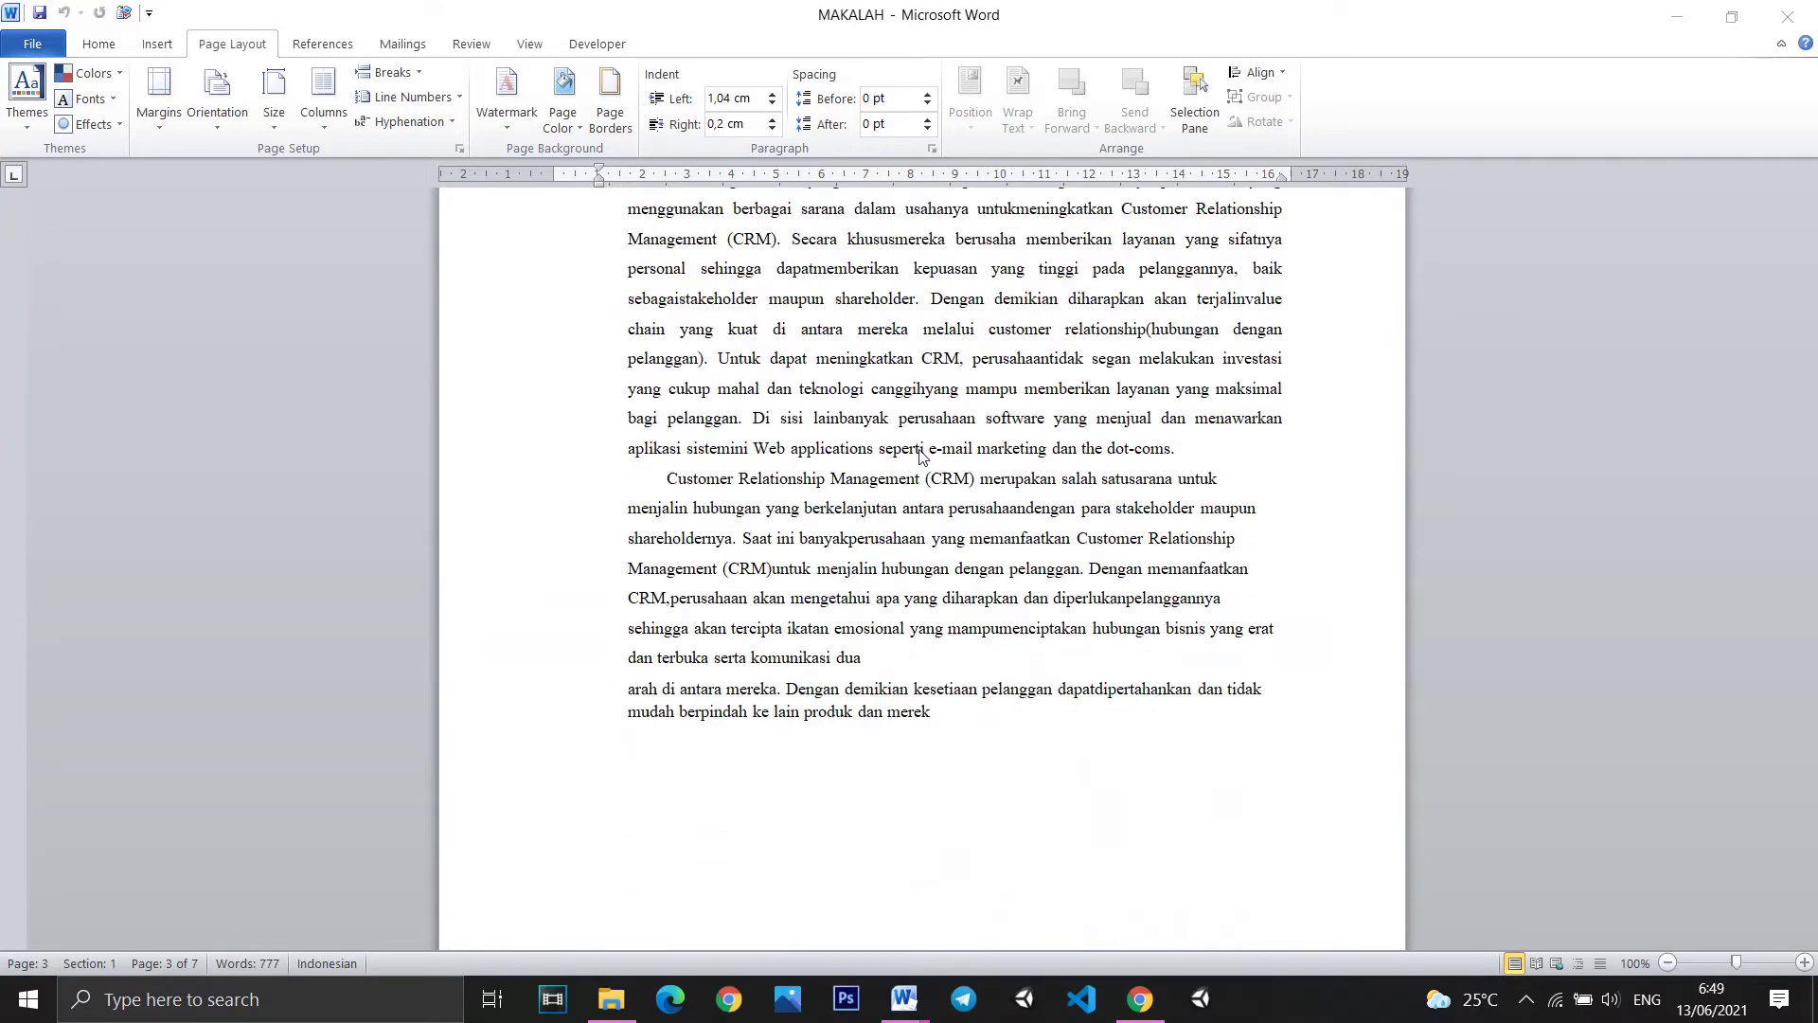
pyautogui.scroll(10, 928, 445)
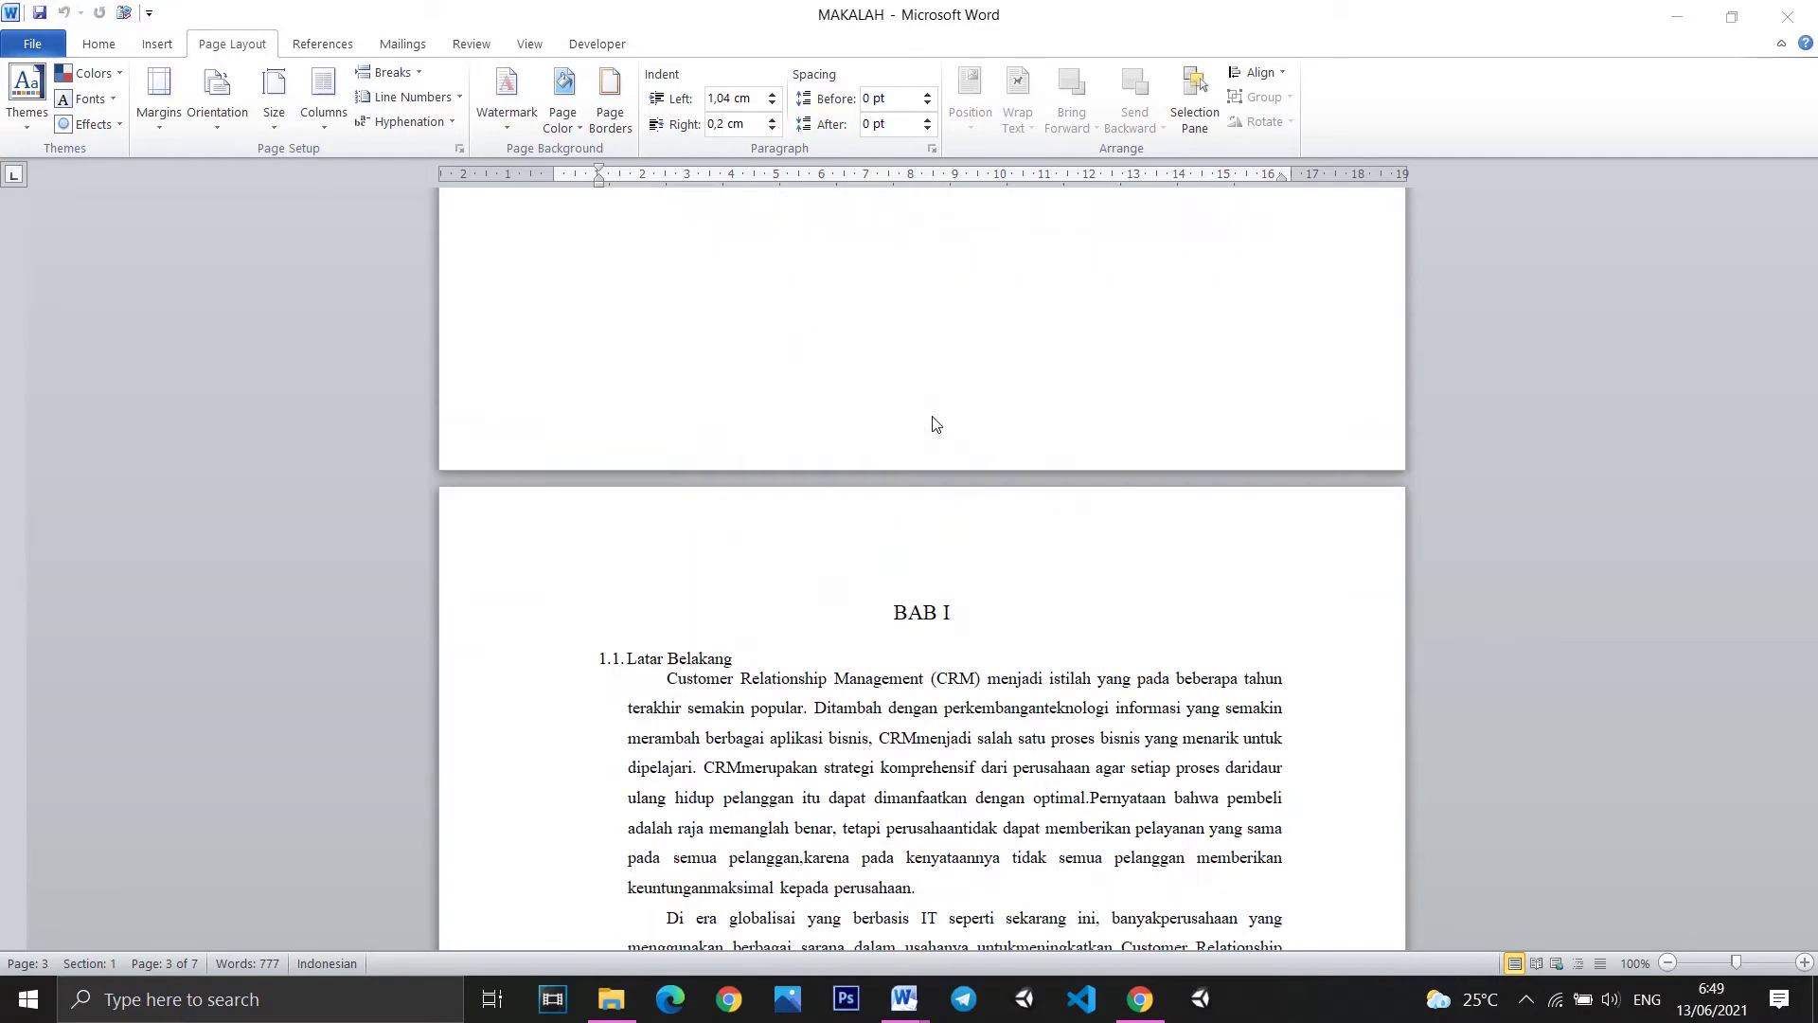
pyautogui.scroll(7, 930, 417)
pyautogui.scroll(15, 914, 425)
pyautogui.scroll(9, 895, 436)
pyautogui.scroll(10, 891, 440)
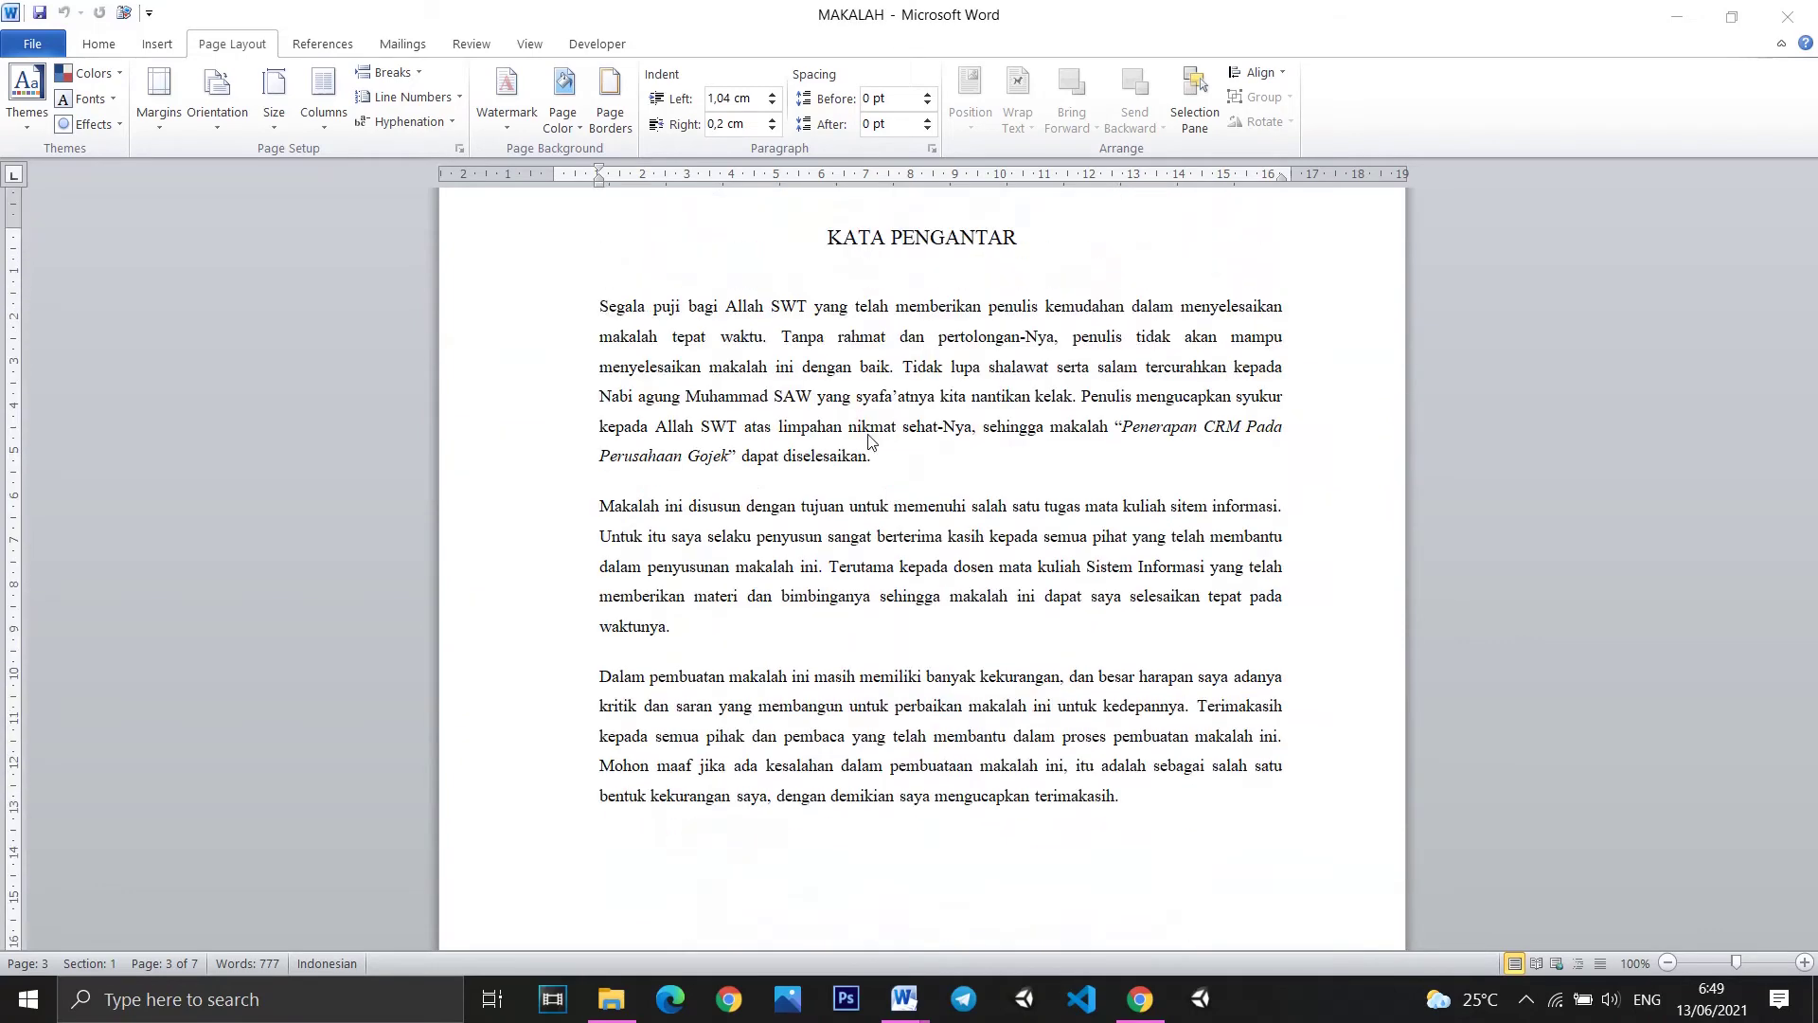
pyautogui.scroll(12, 867, 438)
pyautogui.scroll(7, 867, 443)
pyautogui.scroll(4, 872, 446)
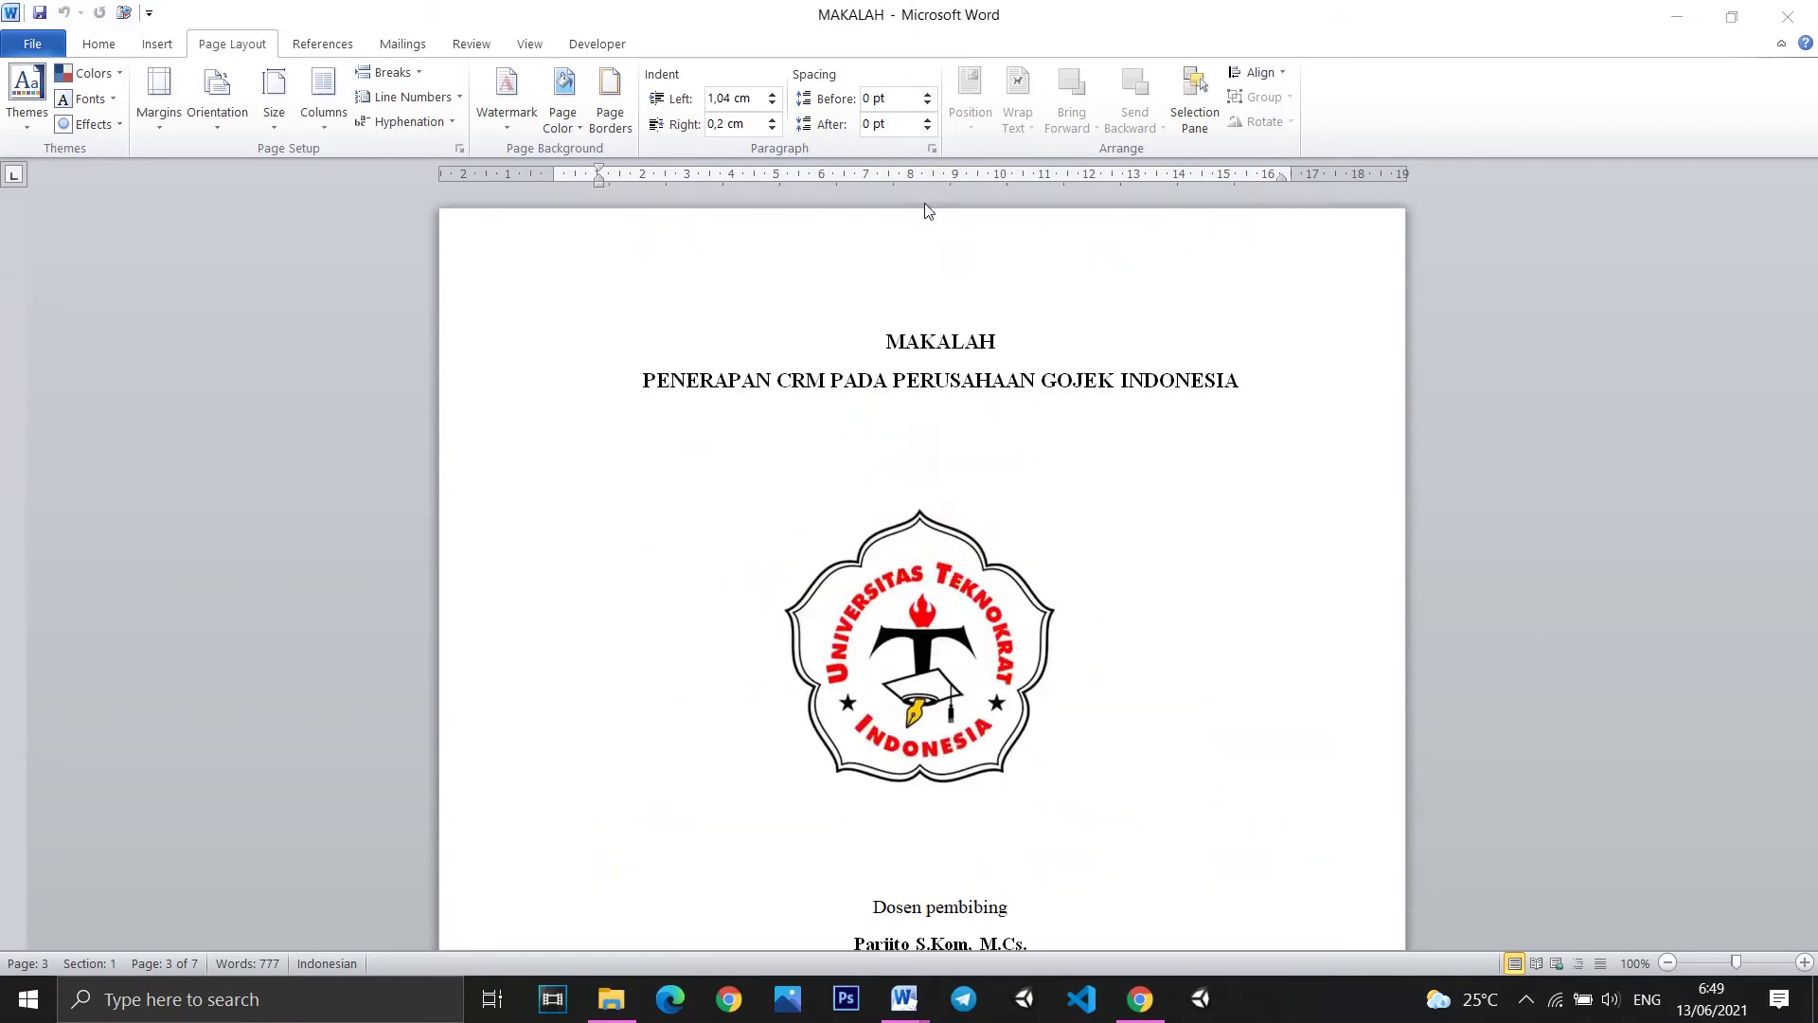
pyautogui.doubleClick(859, 261)
pyautogui.click(855, 261)
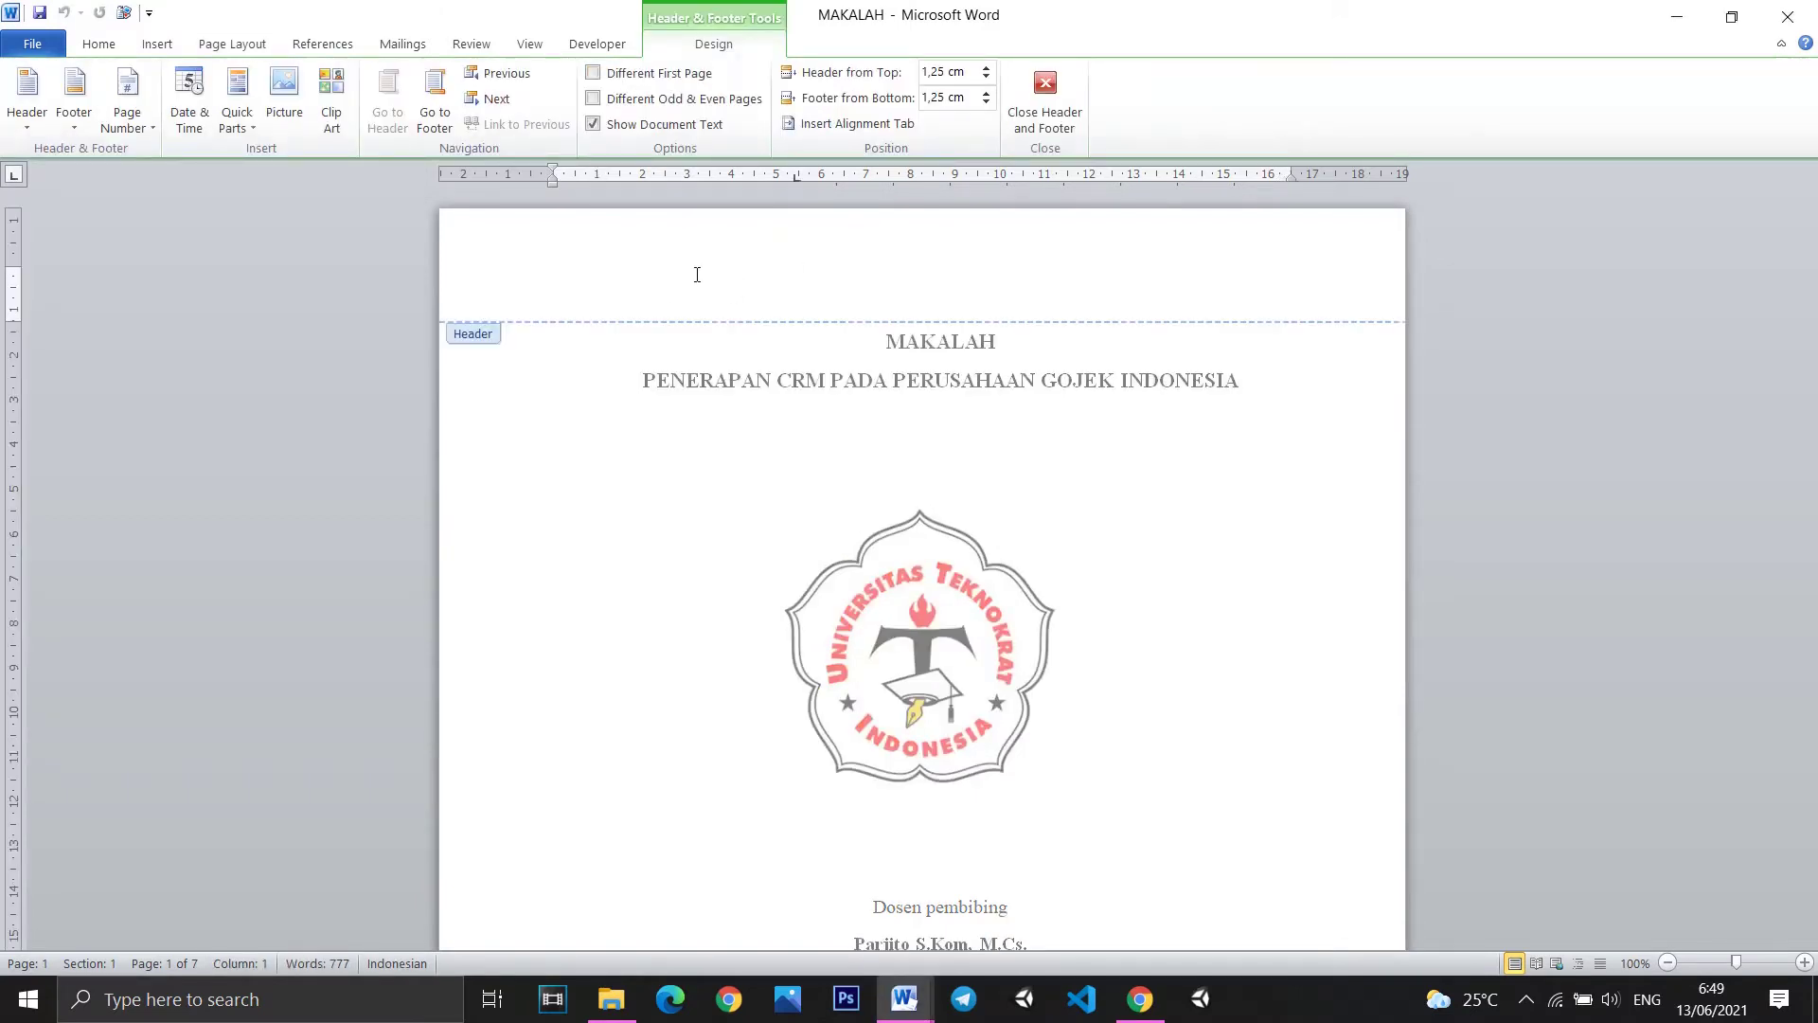
pyautogui.click(156, 43)
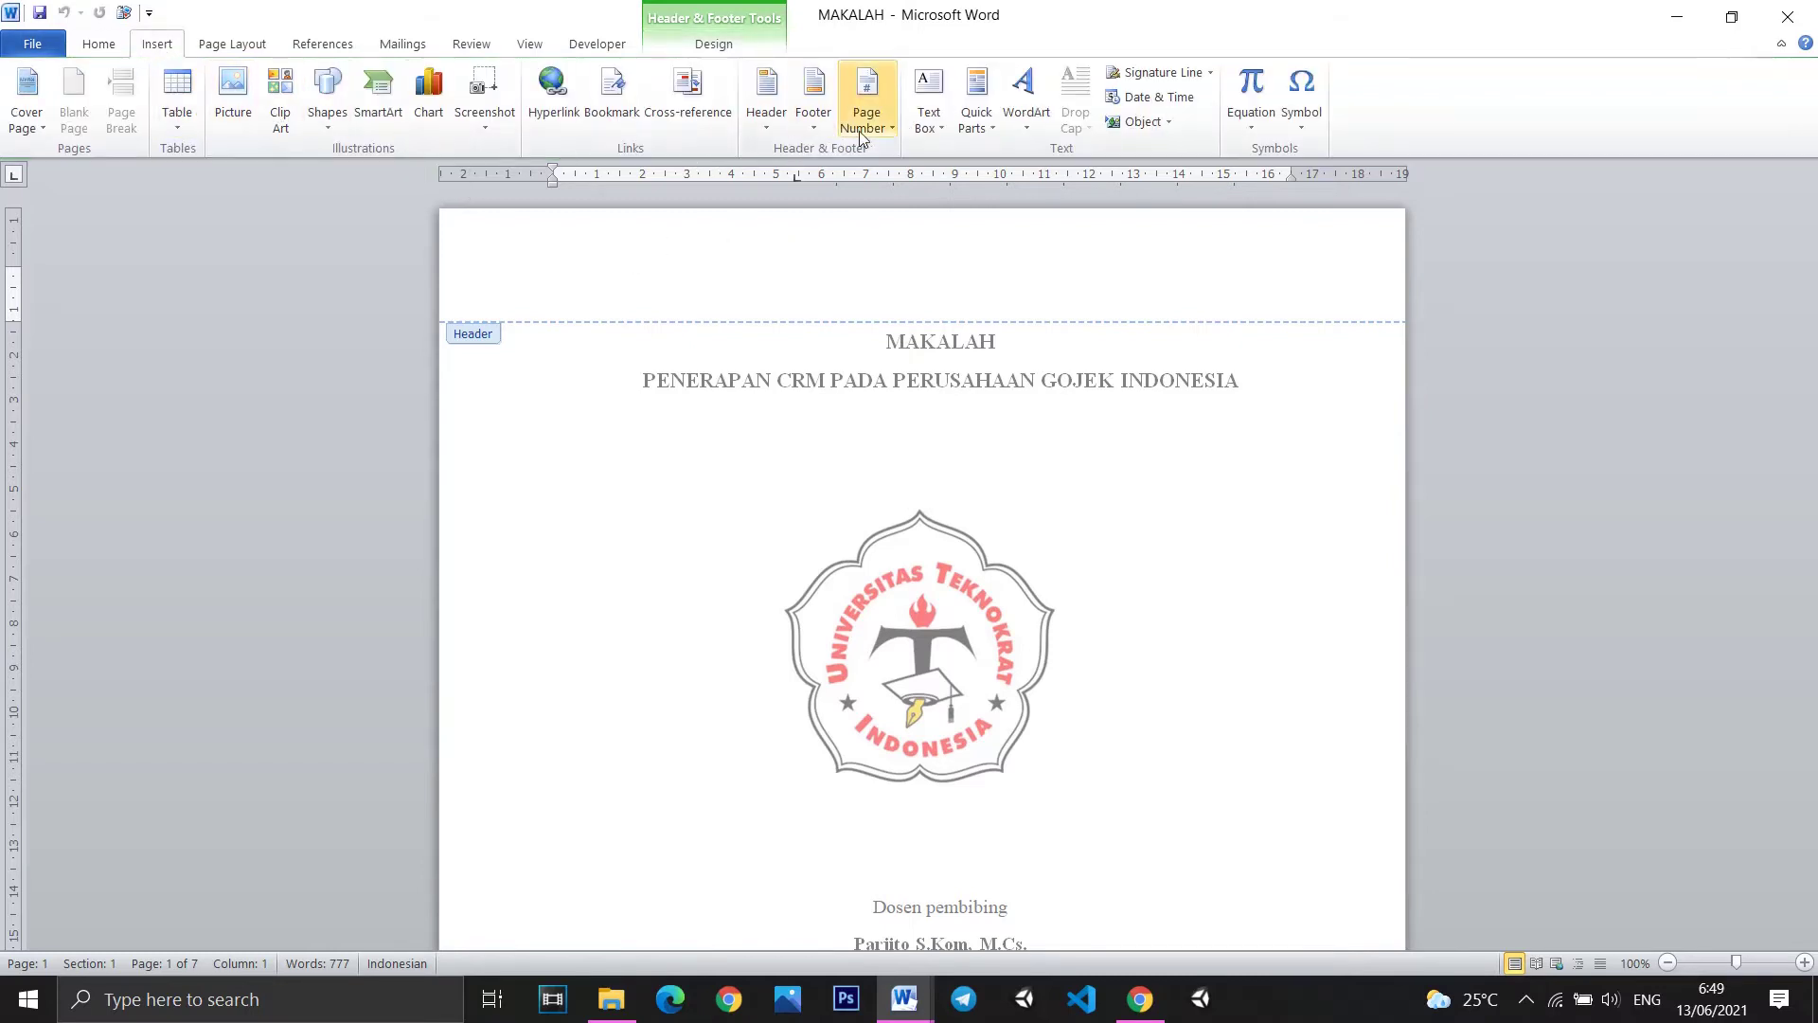
pyautogui.click(889, 129)
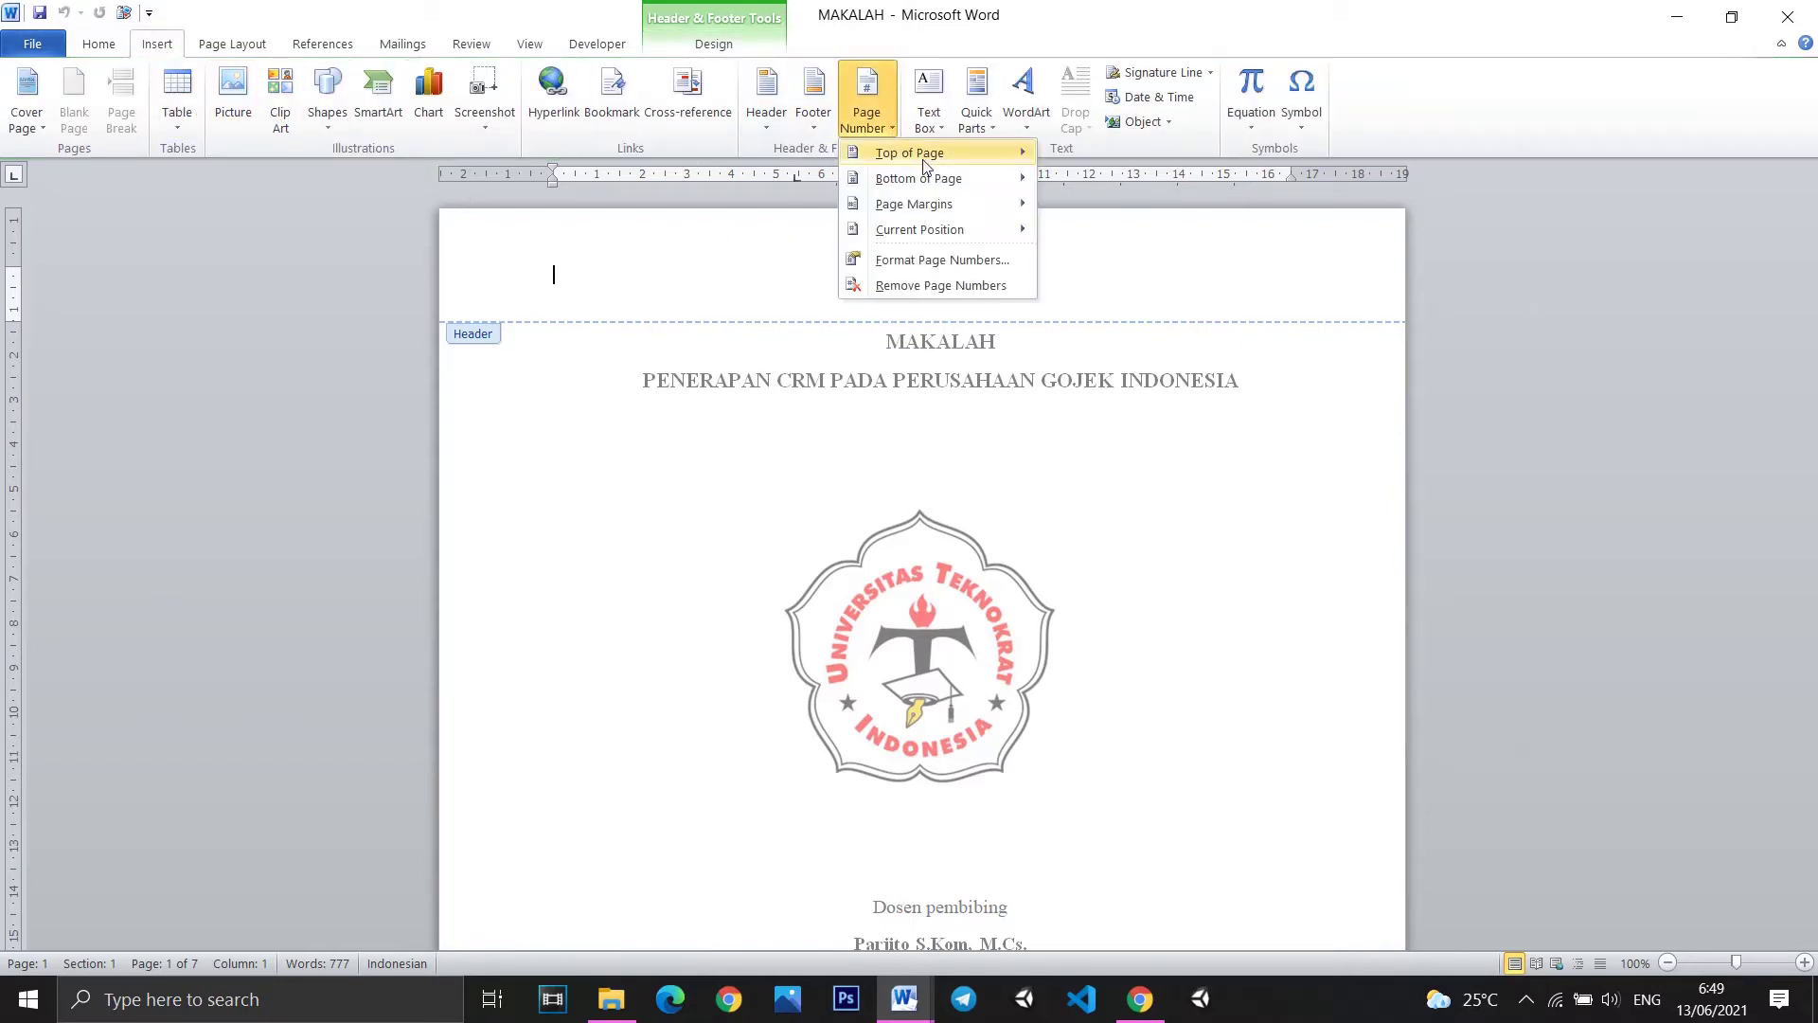
pyautogui.moveTo(919, 178)
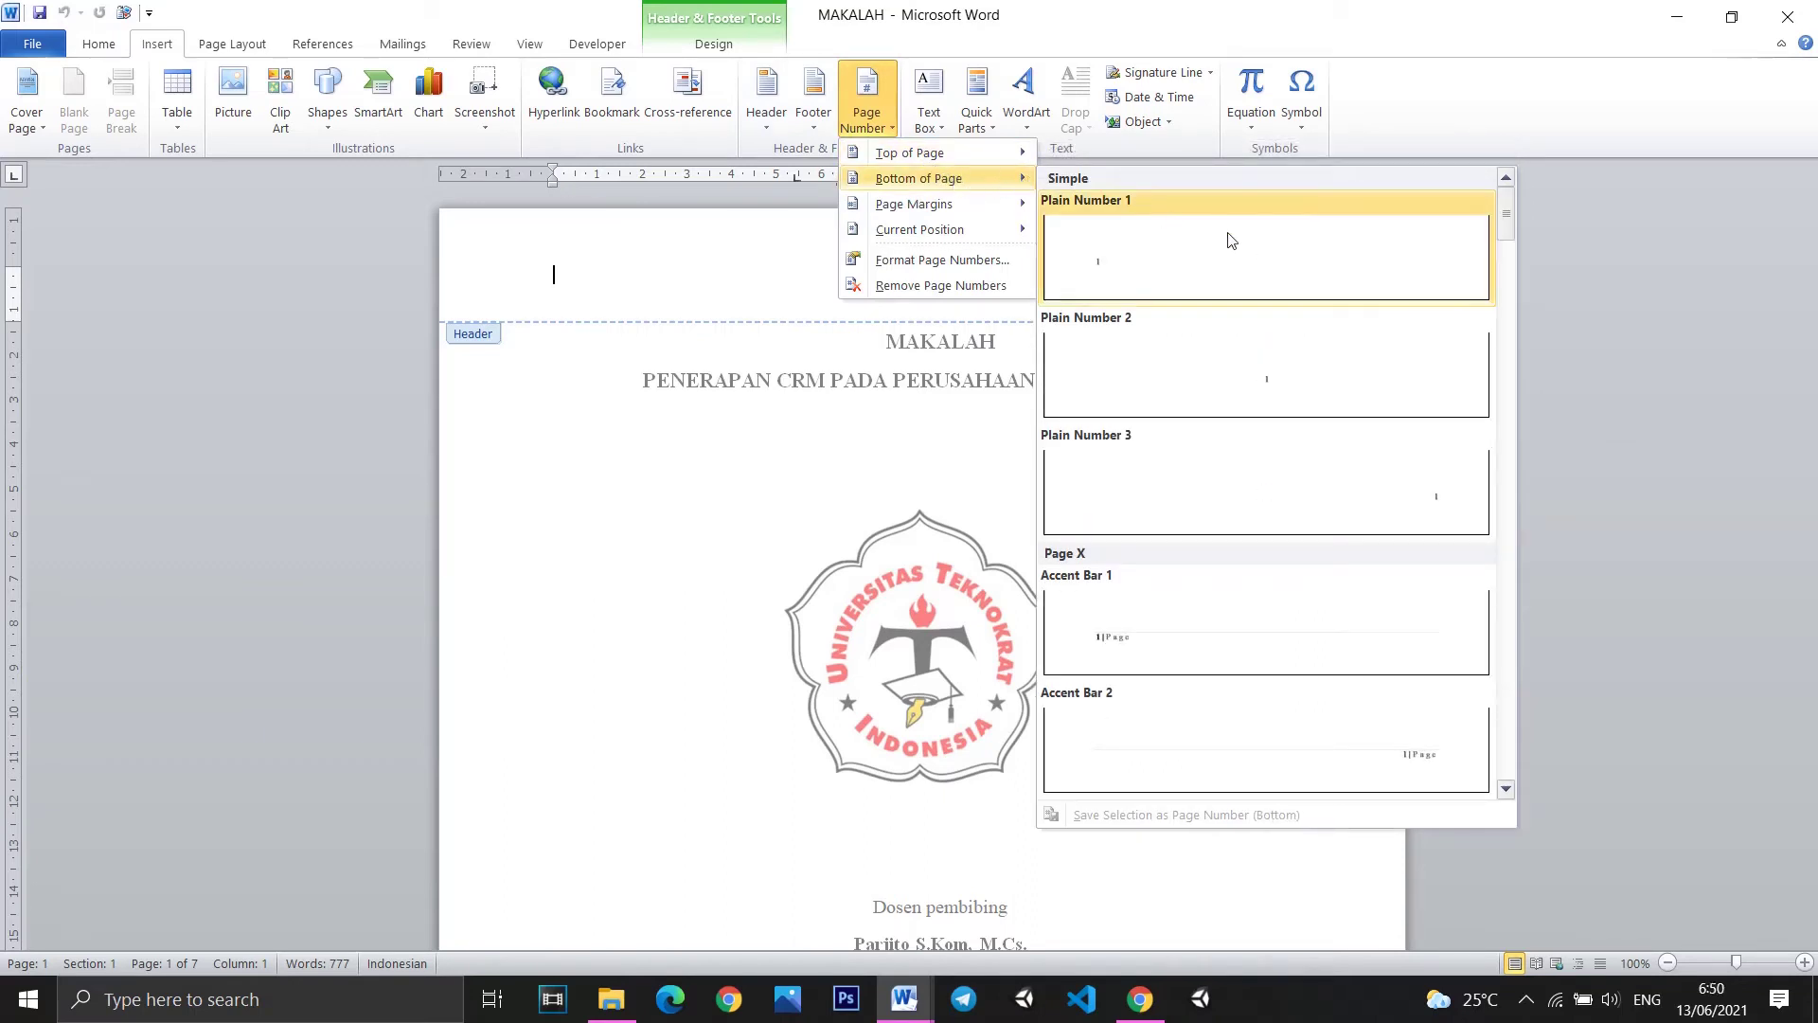
pyautogui.click(1286, 384)
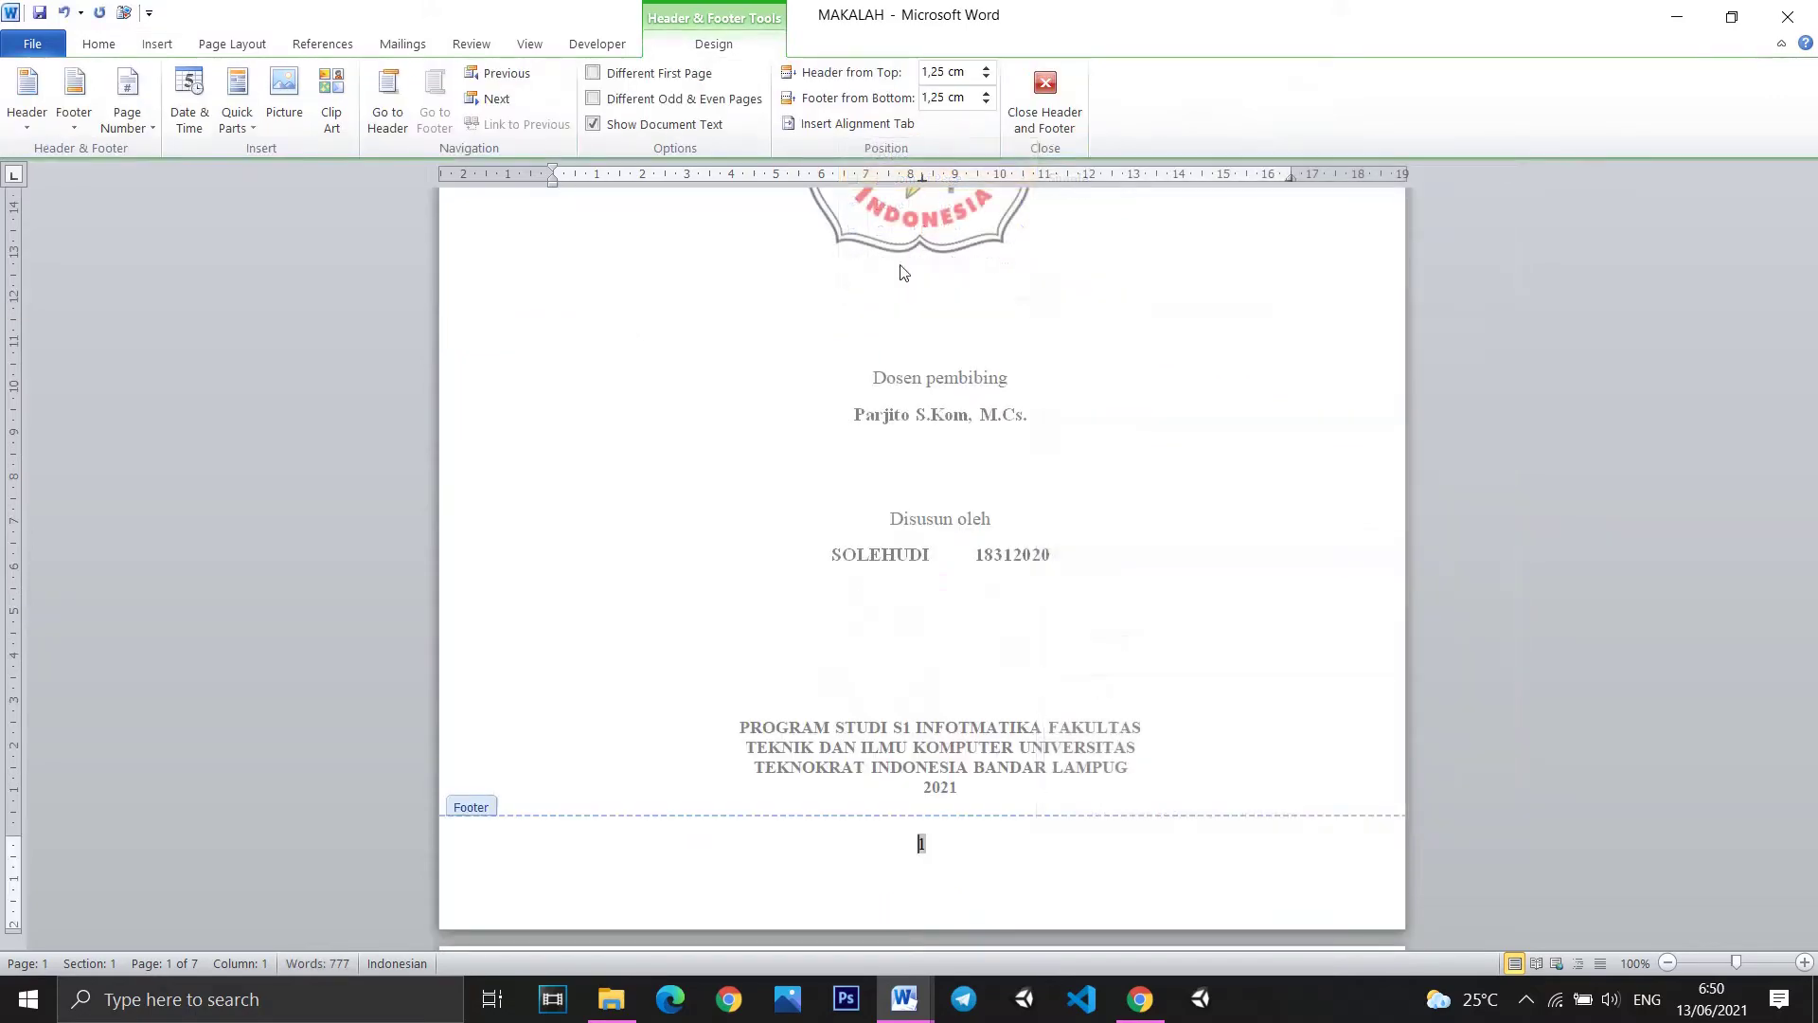
pyautogui.click(1075, 90)
# Scroll through the document pages to check the new centred footer numbers.
pyautogui.scroll(12, 1094, 403)
pyautogui.scroll(6, 1090, 397)
pyautogui.scroll(6, 1089, 393)
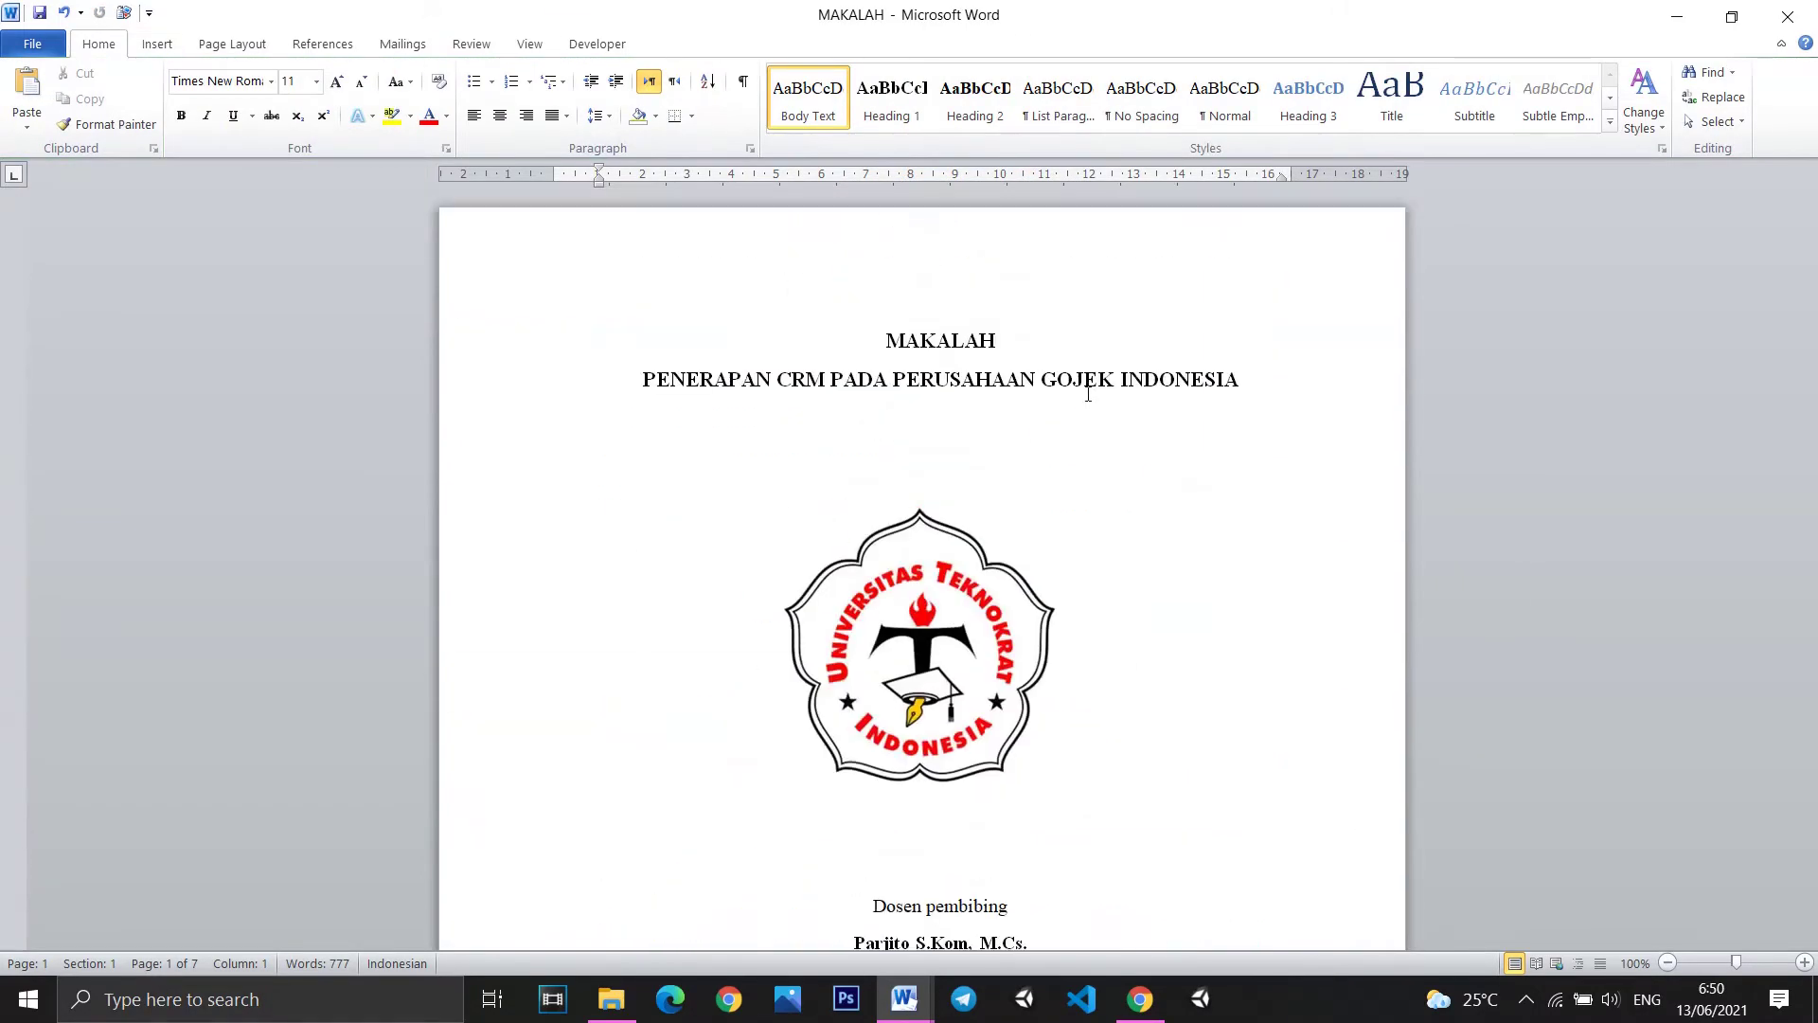
pyautogui.scroll(-15, 1088, 393)
pyautogui.scroll(-12, 1089, 393)
pyautogui.scroll(5, 1002, 366)
pyautogui.scroll(-3, 979, 369)
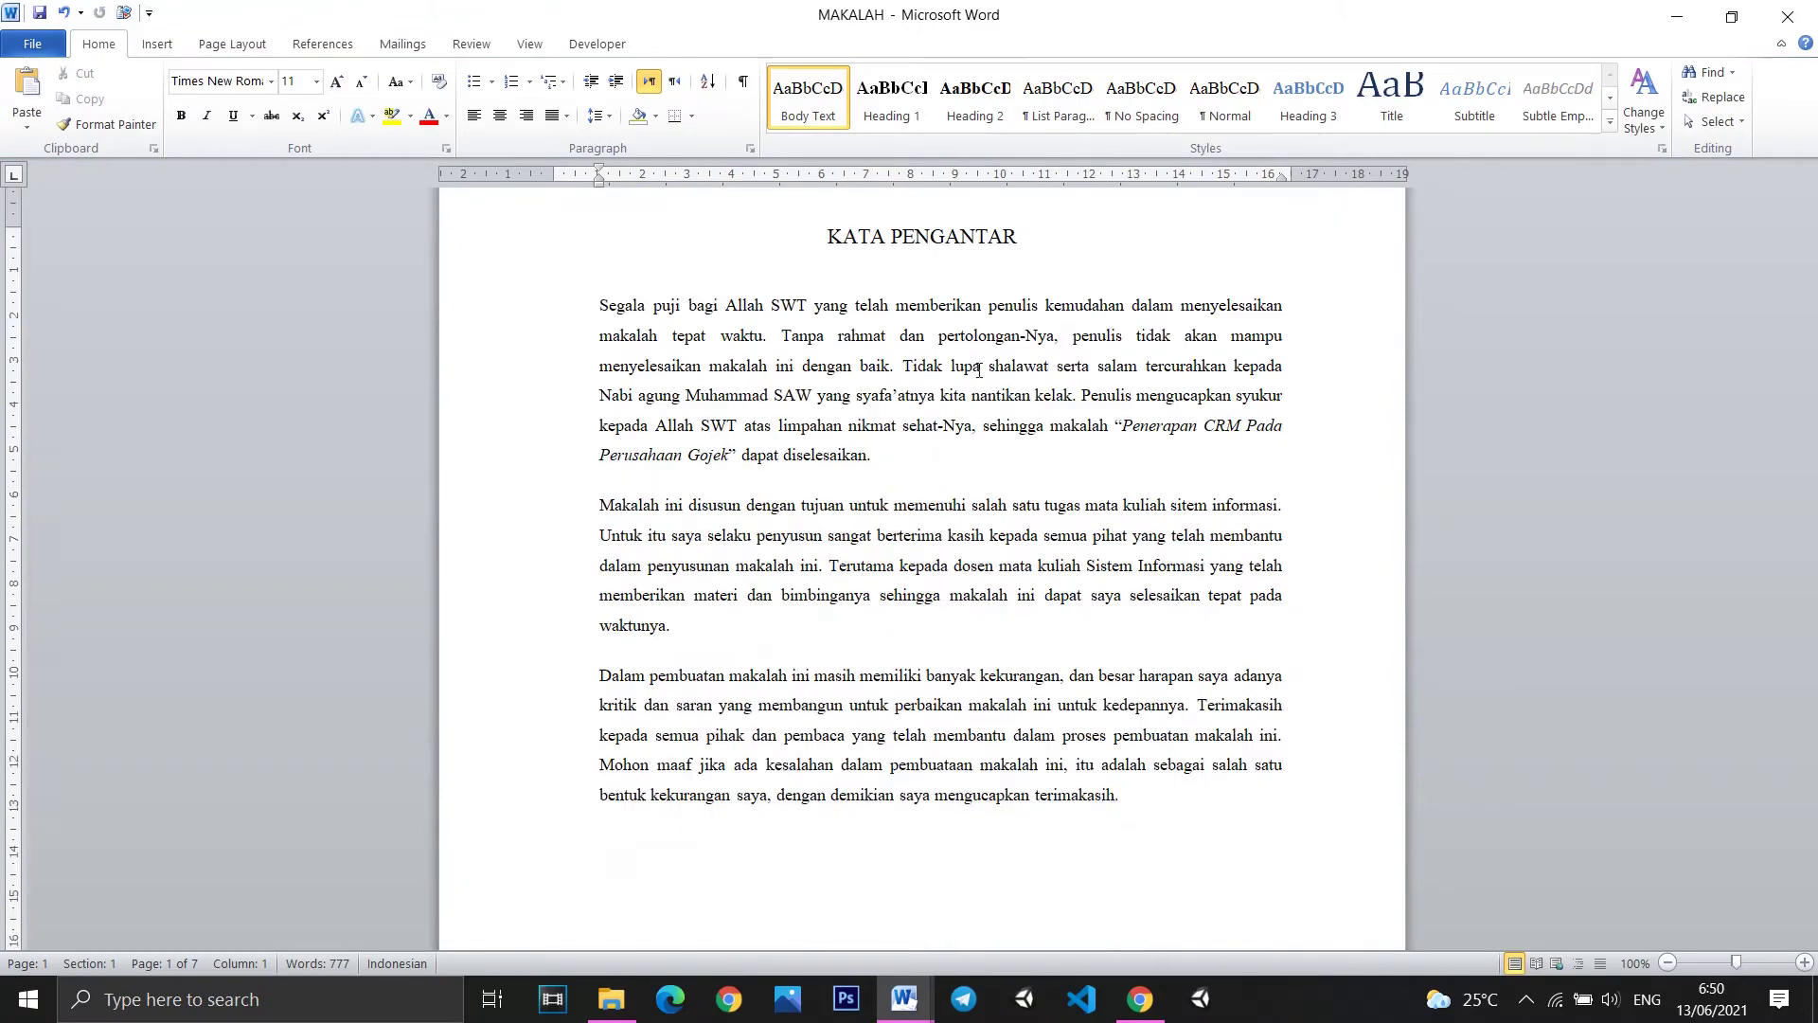
pyautogui.scroll(-9, 976, 379)
pyautogui.scroll(-4, 972, 390)
pyautogui.scroll(-8, 974, 394)
pyautogui.scroll(-6, 966, 394)
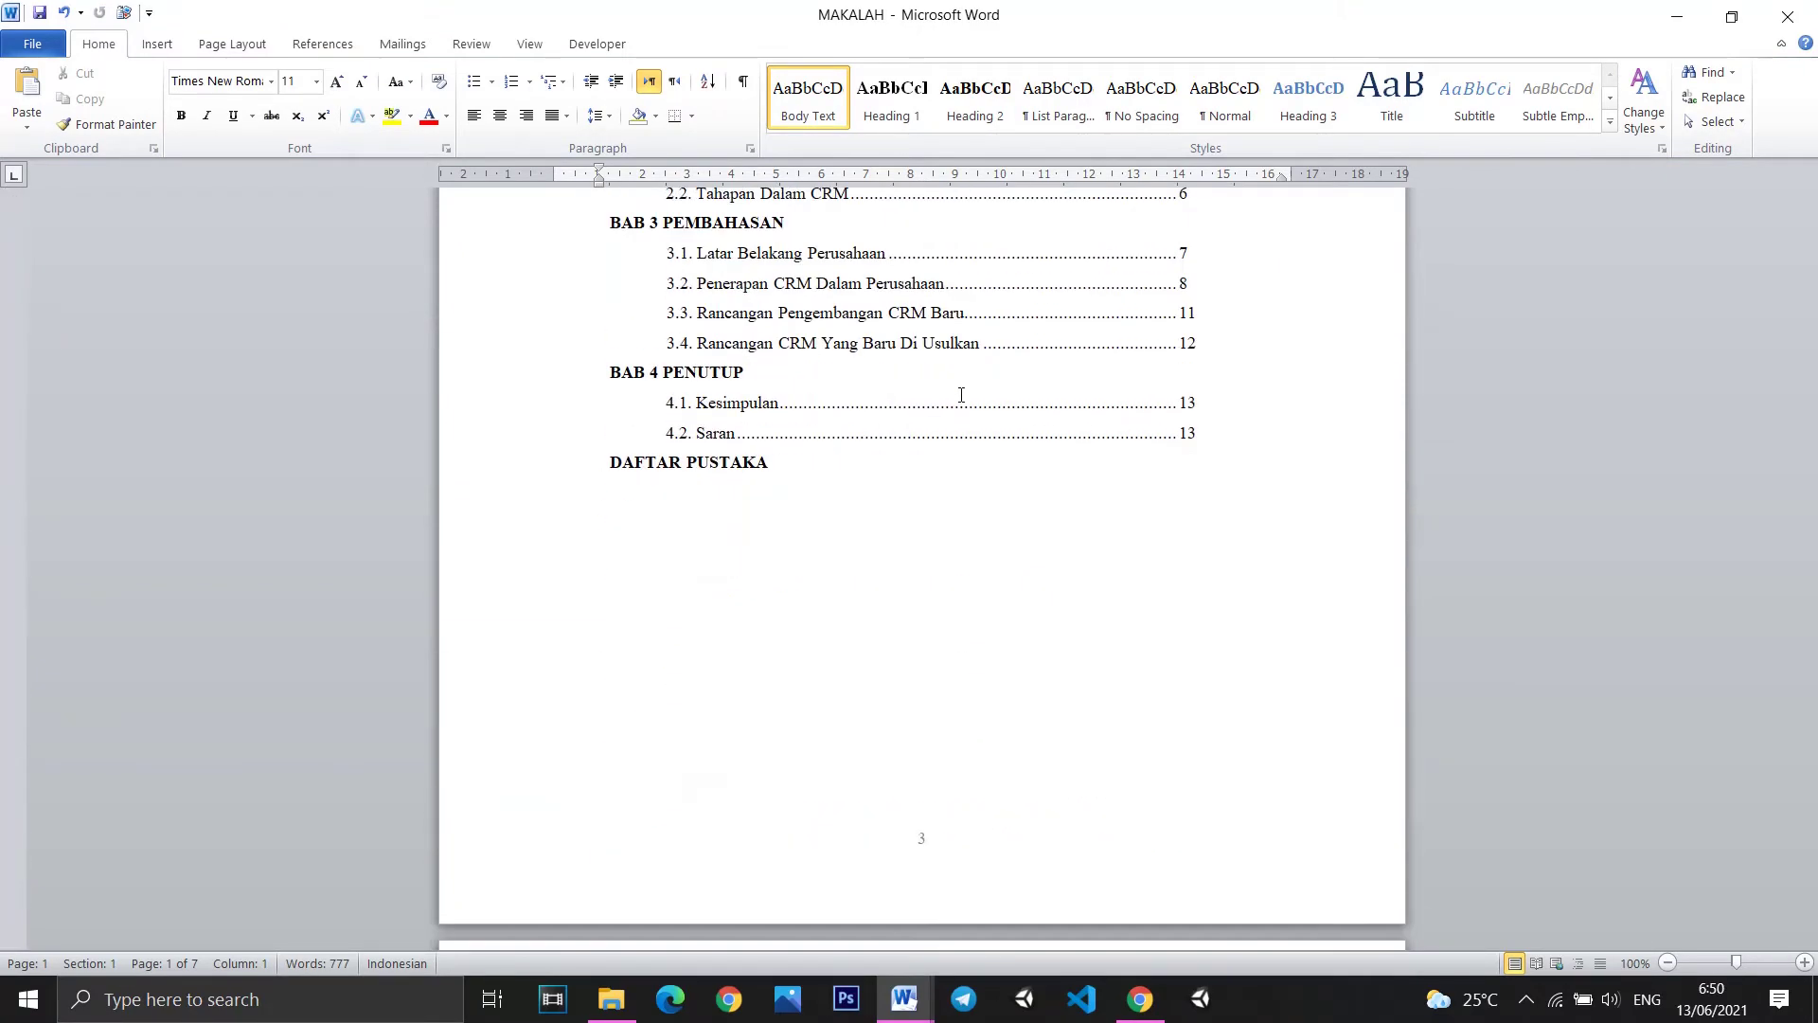
pyautogui.scroll(-5, 961, 396)
pyautogui.scroll(-5, 962, 398)
pyautogui.scroll(-4, 961, 402)
pyautogui.scroll(-4, 962, 407)
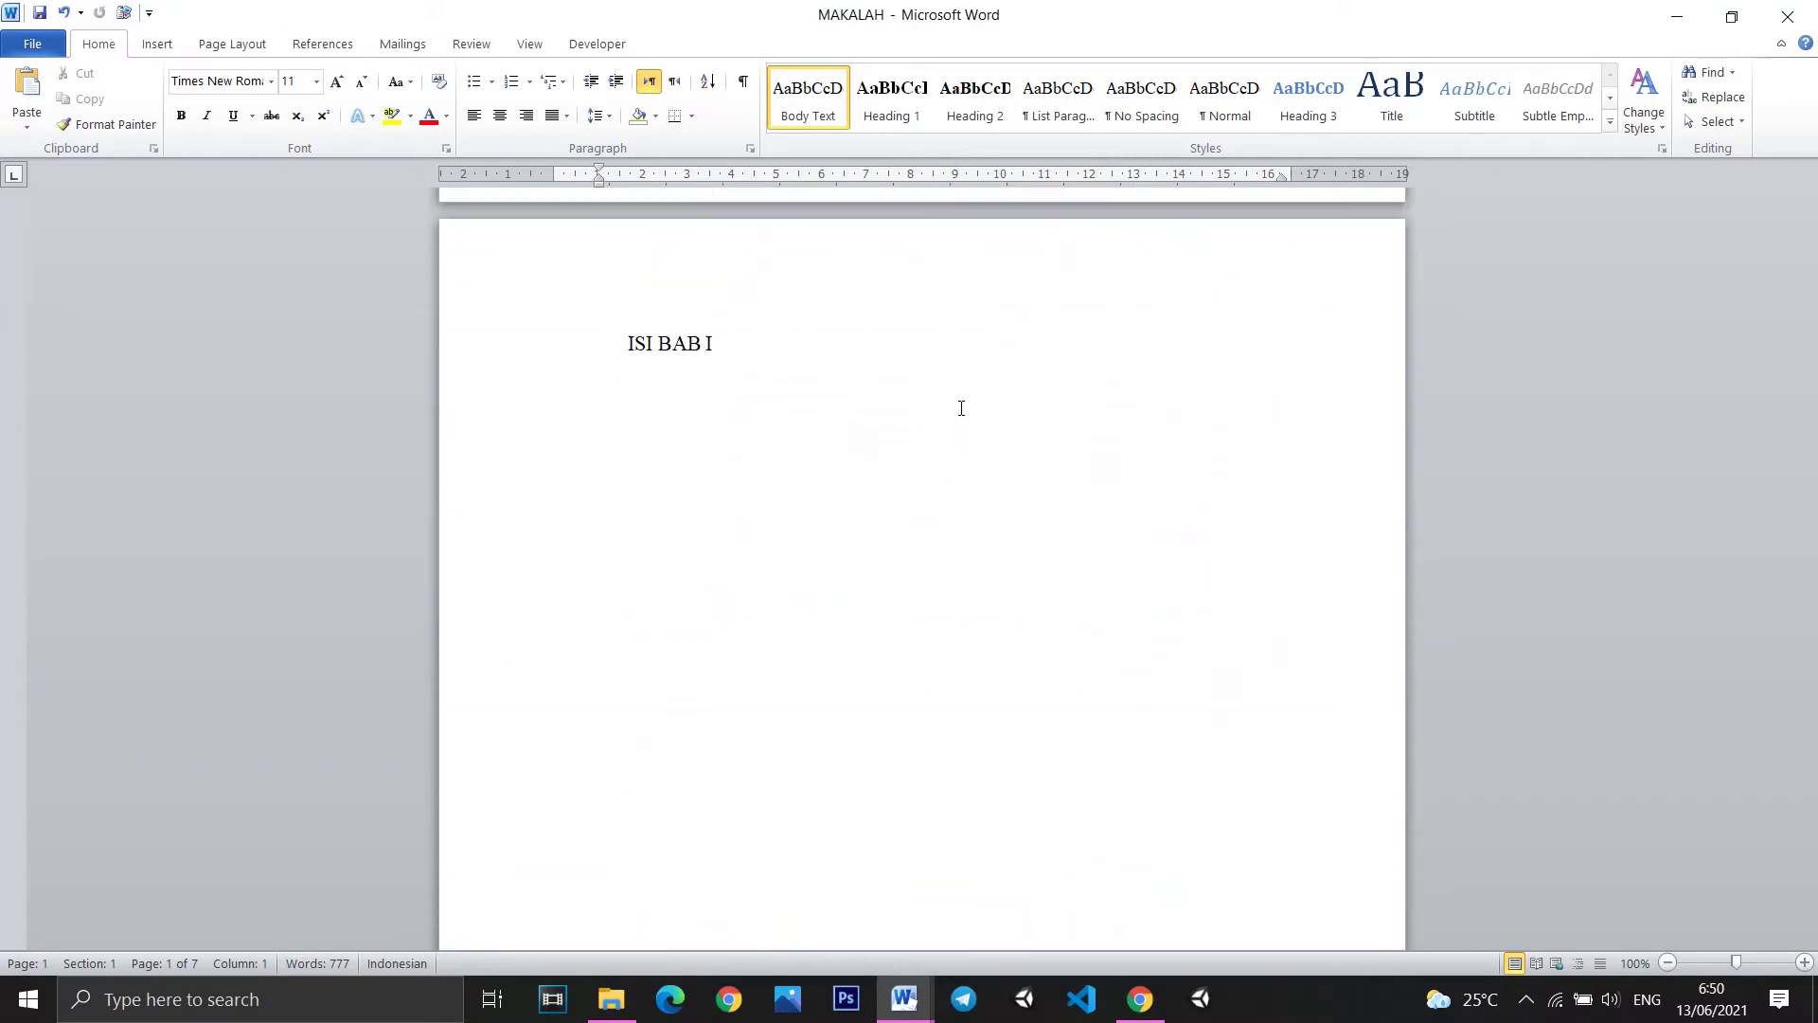
pyautogui.scroll(2, 961, 407)
pyautogui.scroll(8, 979, 406)
pyautogui.scroll(8, 1004, 396)
pyautogui.scroll(14, 1033, 386)
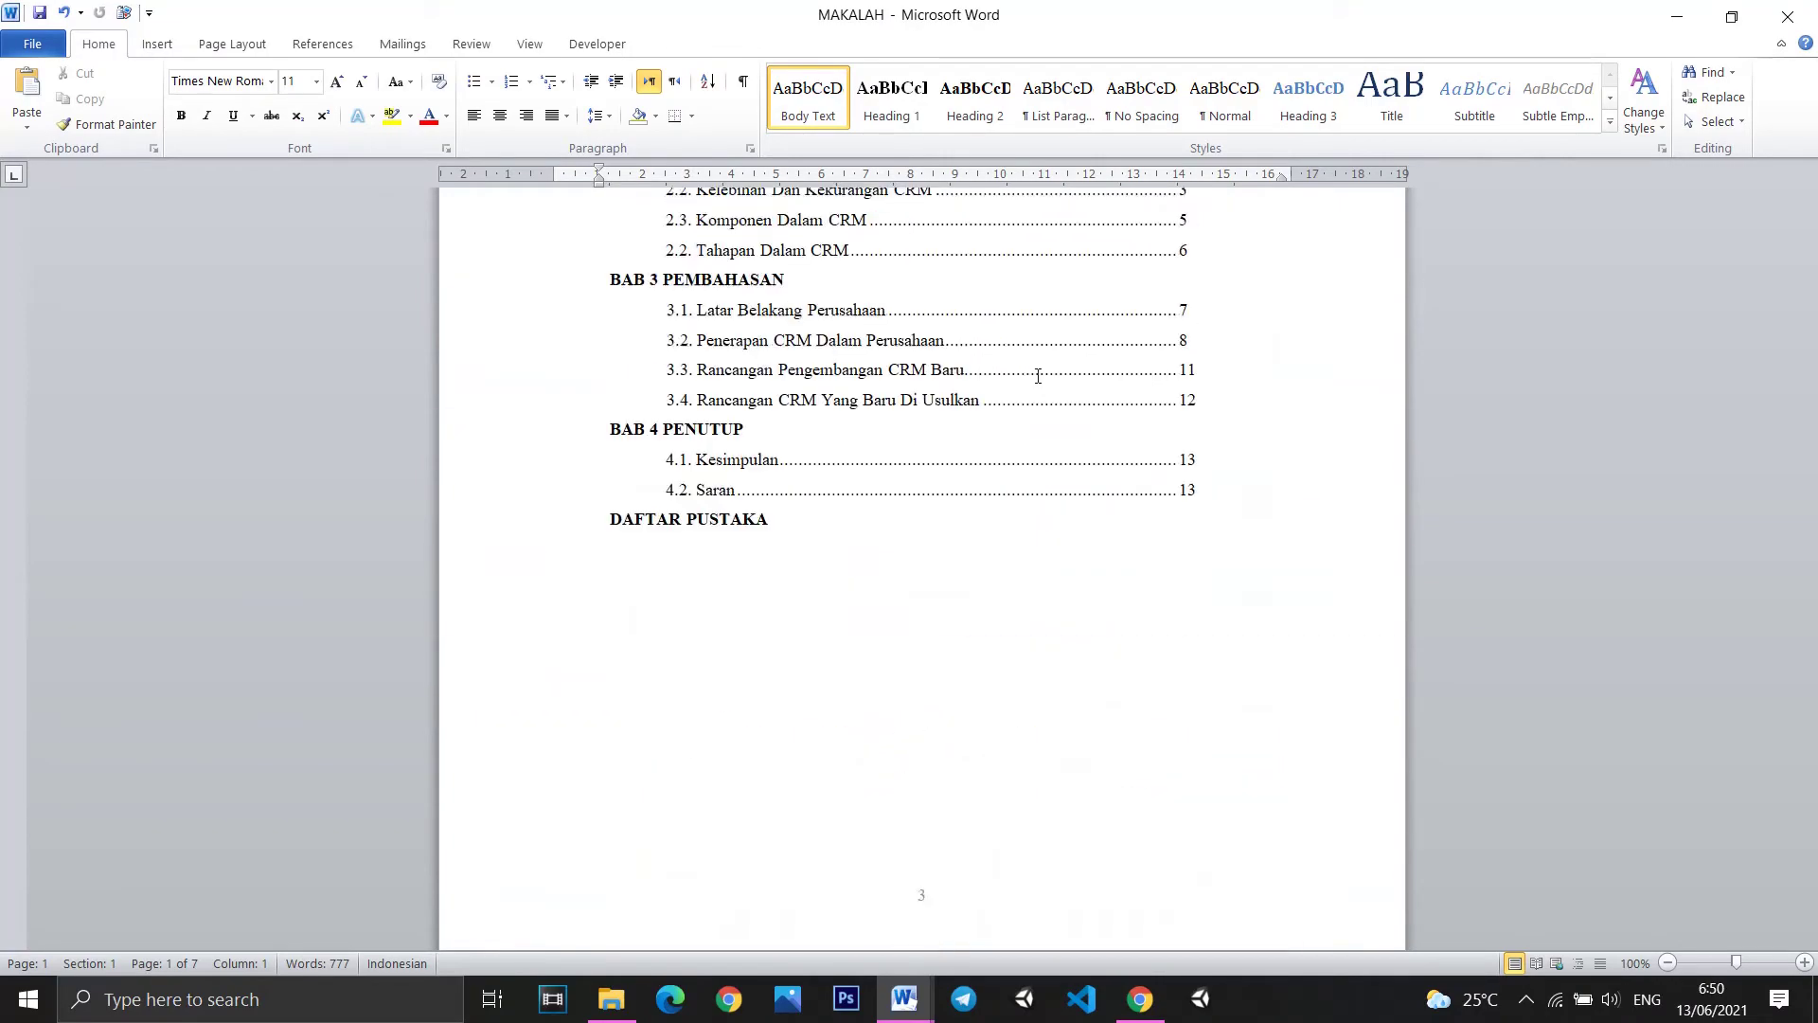
pyautogui.scroll(9, 1038, 376)
pyautogui.scroll(9, 1032, 369)
pyautogui.scroll(9, 1028, 355)
pyautogui.scroll(14, 1018, 335)
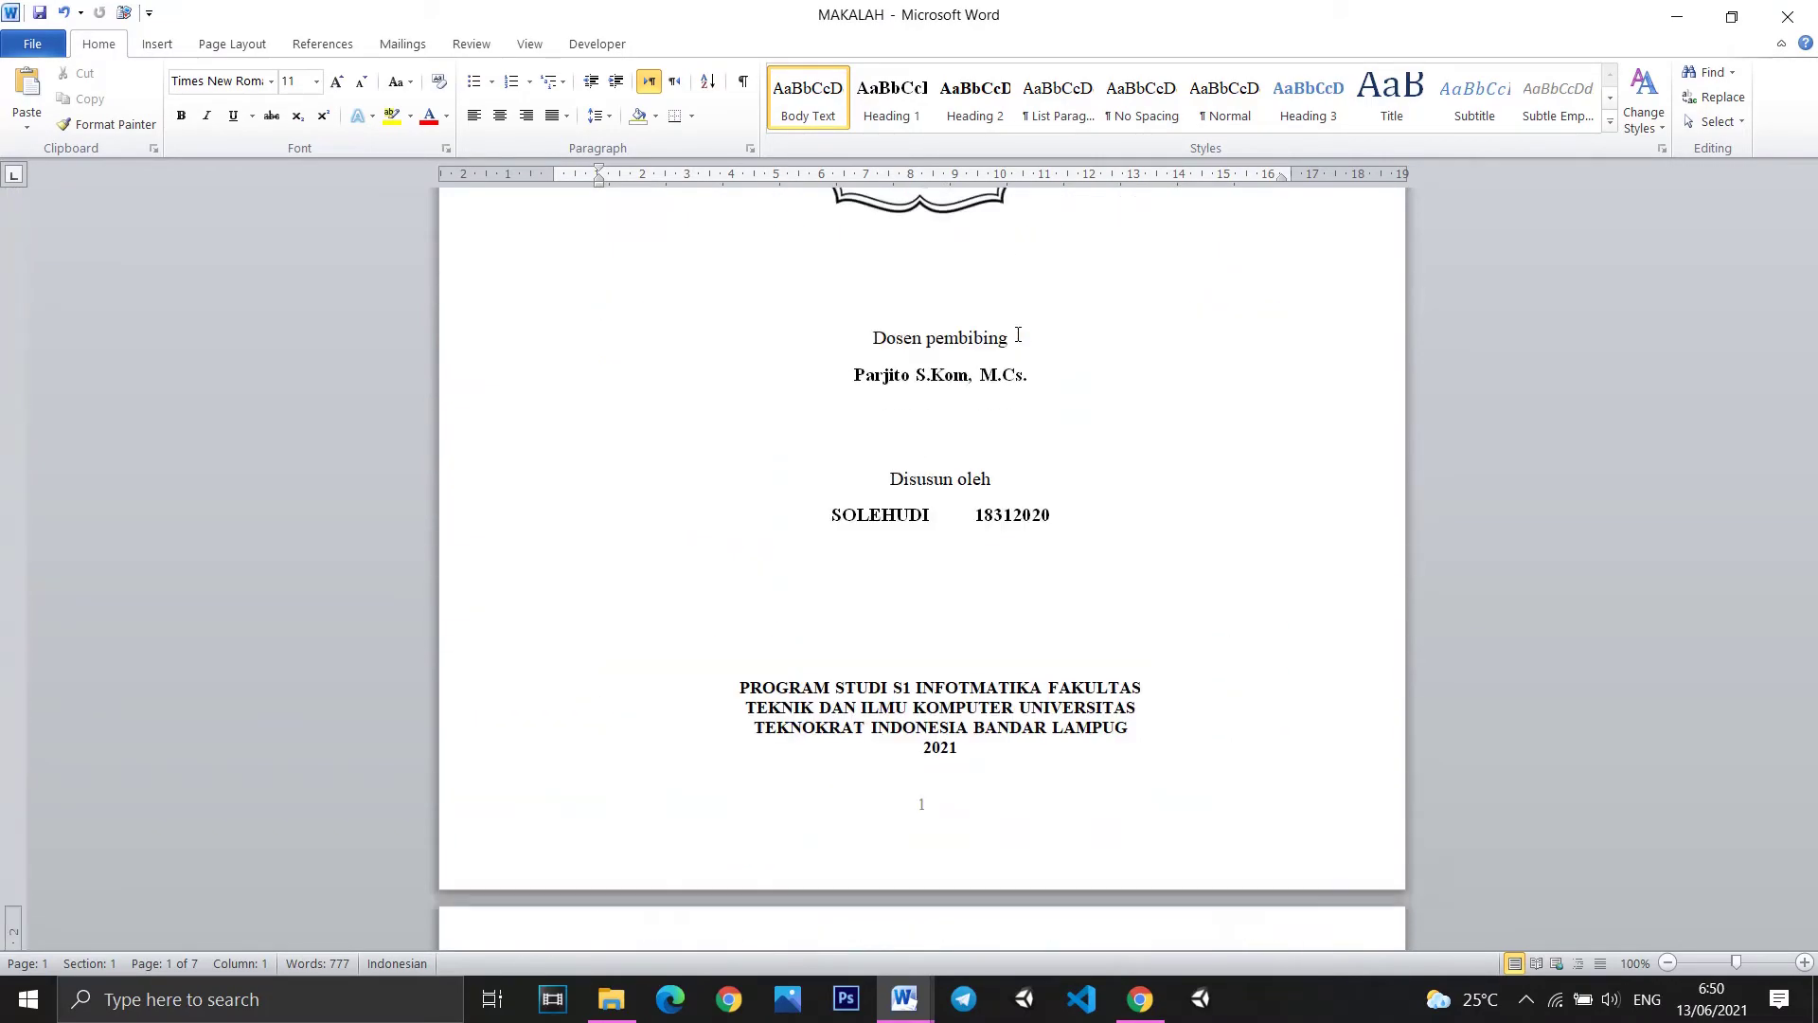
pyautogui.scroll(7, 1016, 339)
pyautogui.scroll(3, 985, 303)
# Format the page numbers as lowercase roman numerals (i, ii, iii) and close the footer.
pyautogui.doubleClick(737, 249)
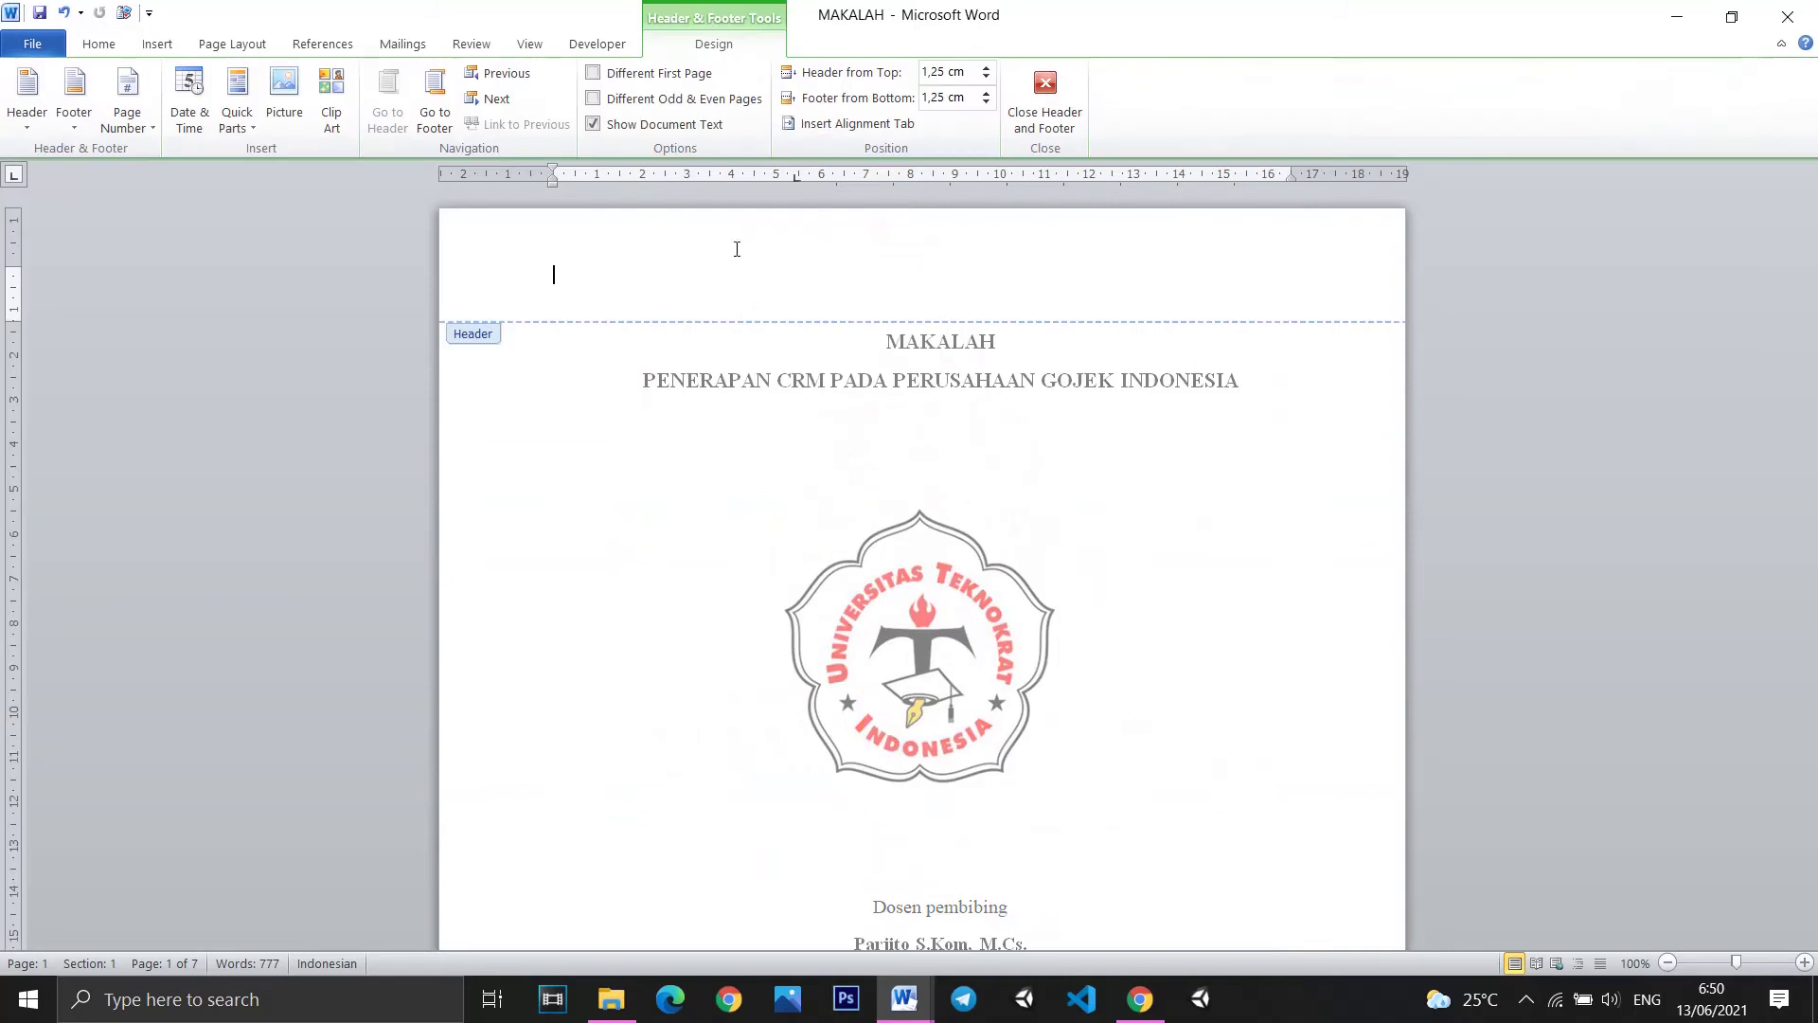
pyautogui.click(142, 130)
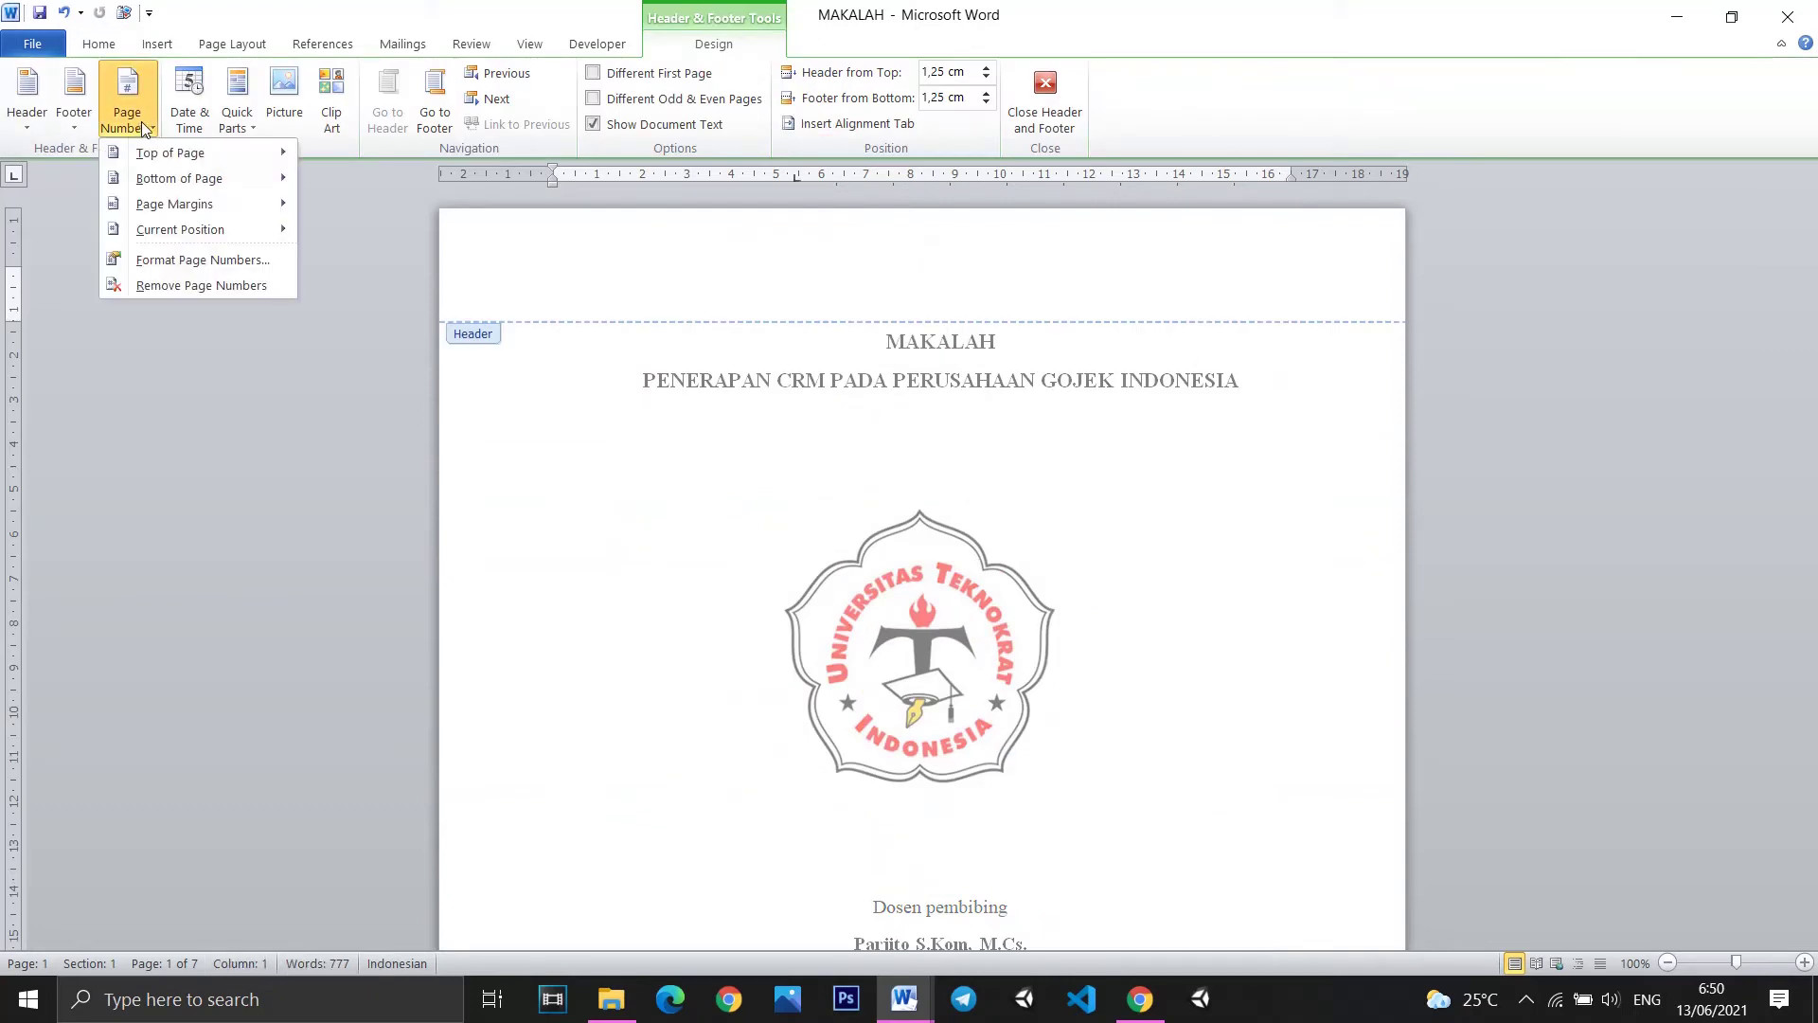
pyautogui.click(158, 260)
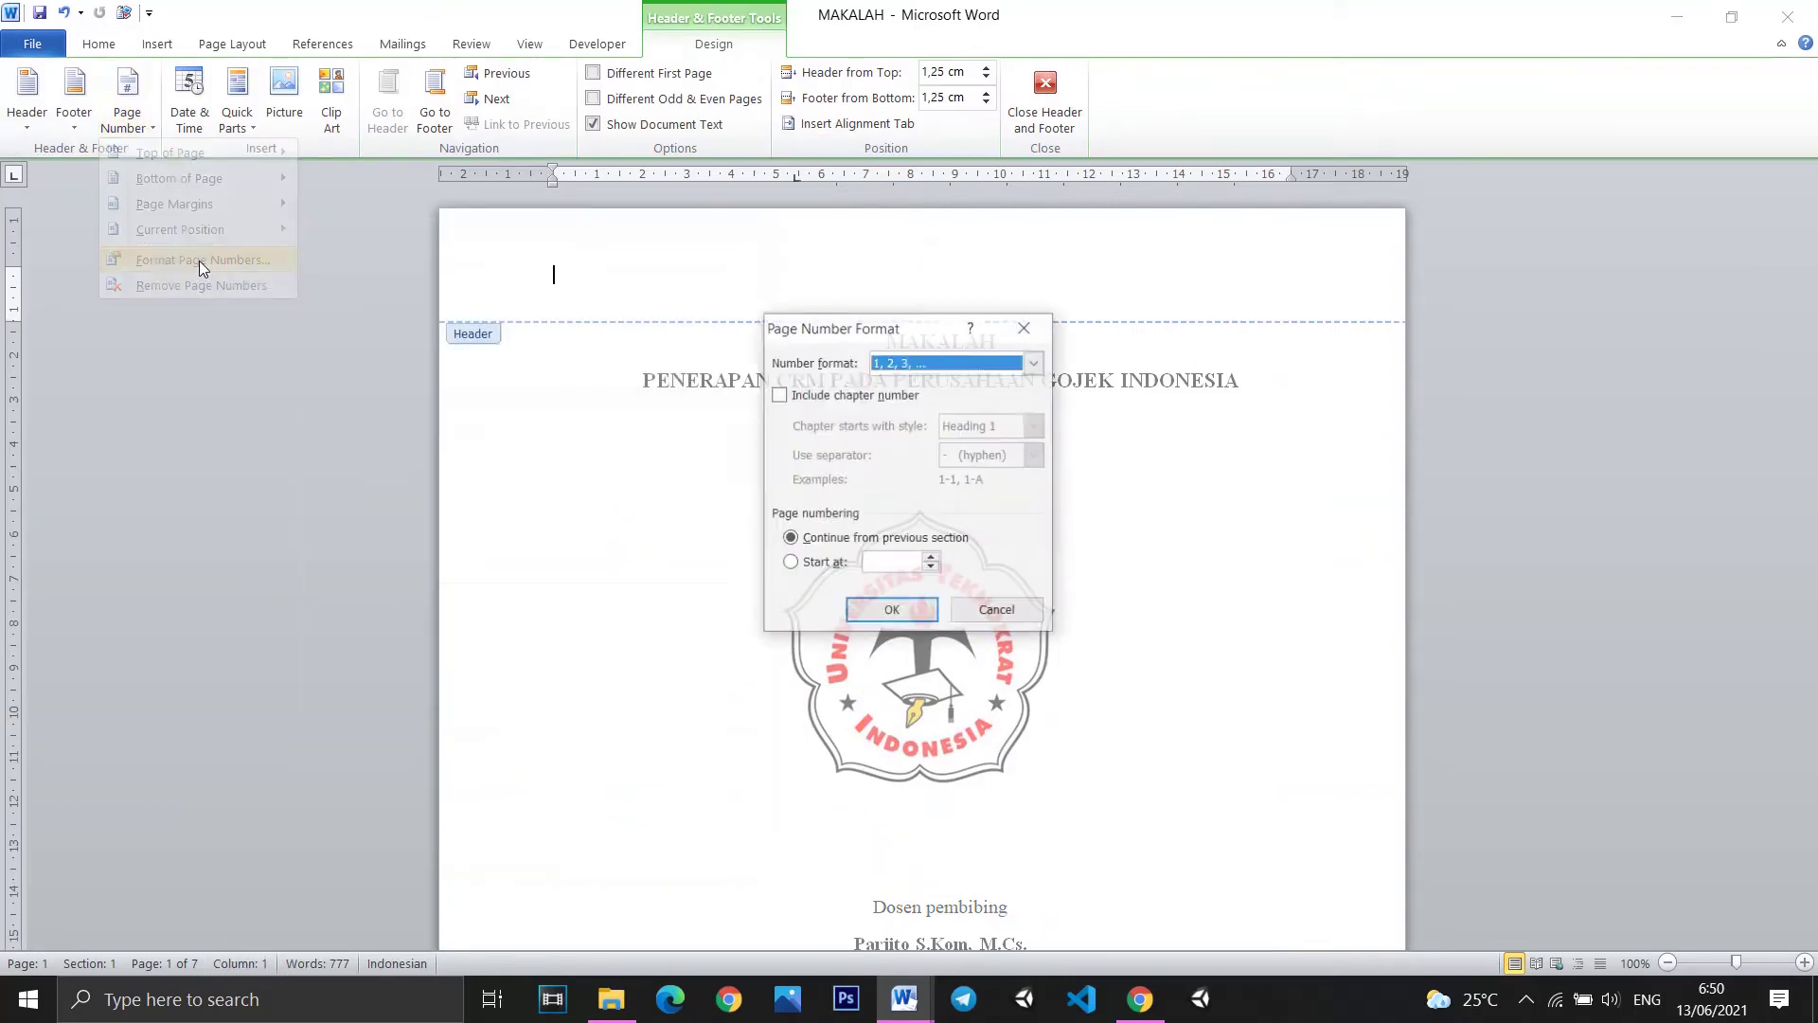
pyautogui.click(1036, 364)
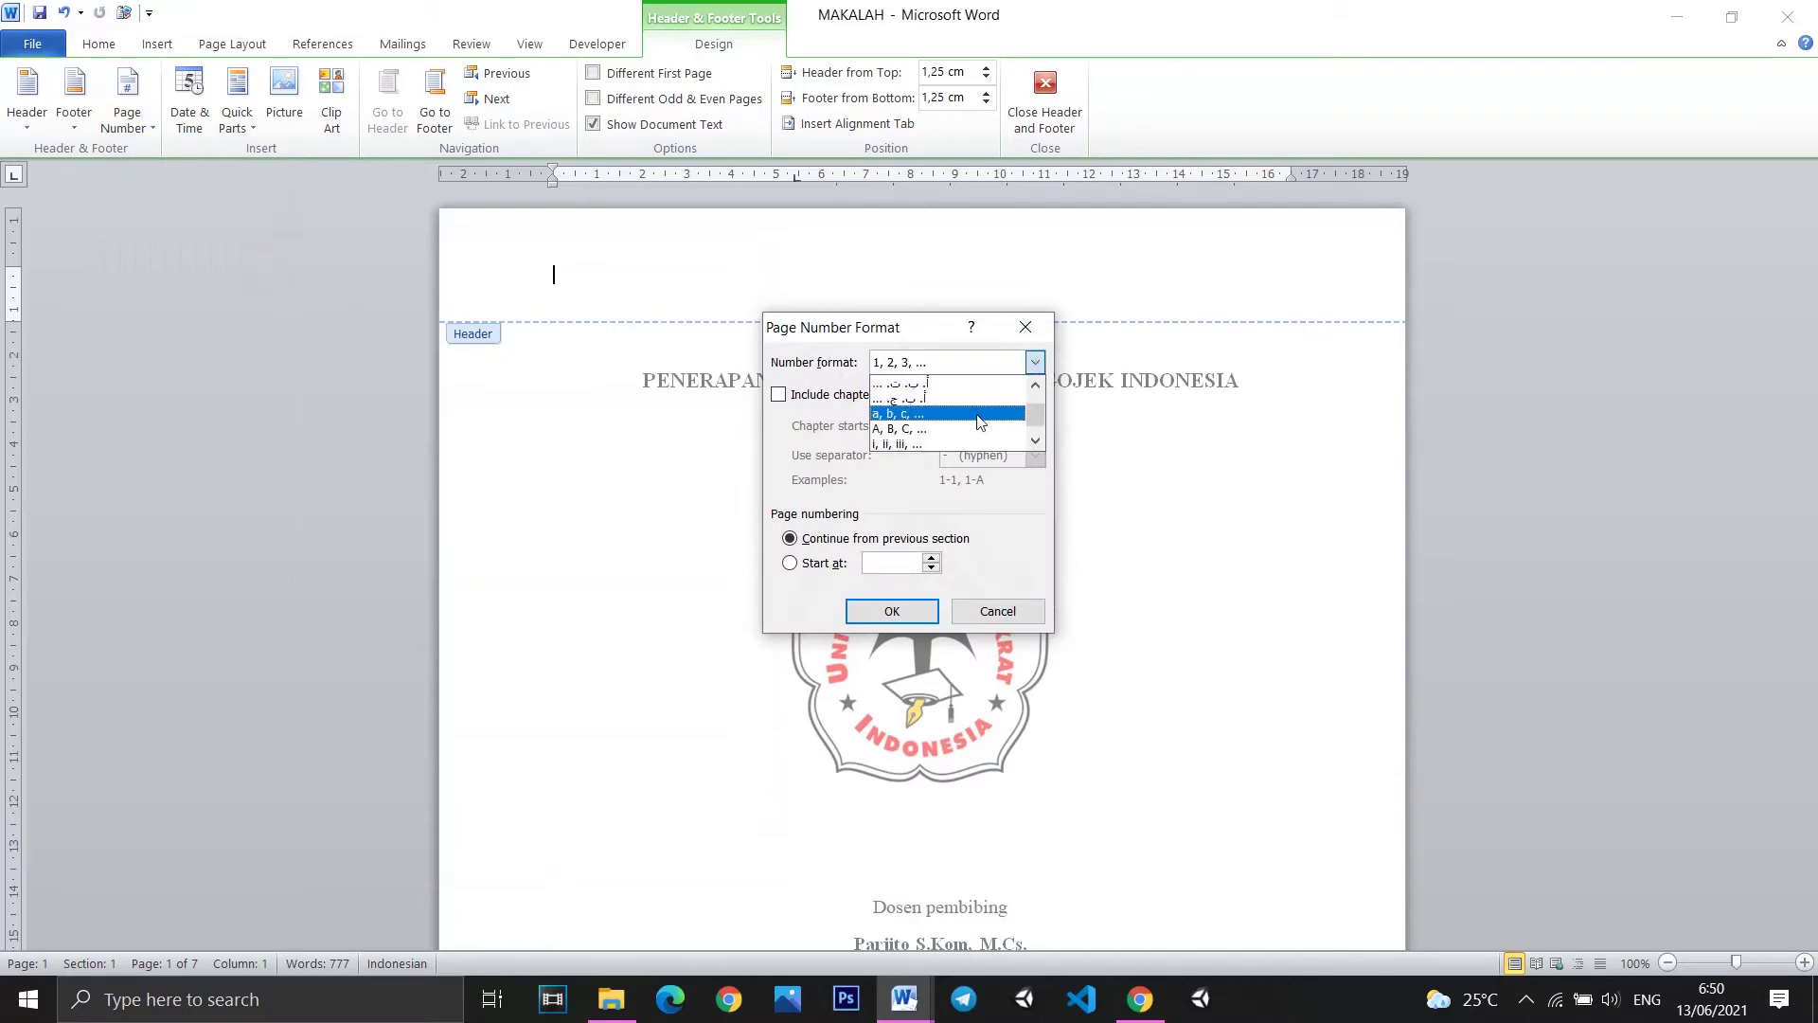
pyautogui.click(909, 447)
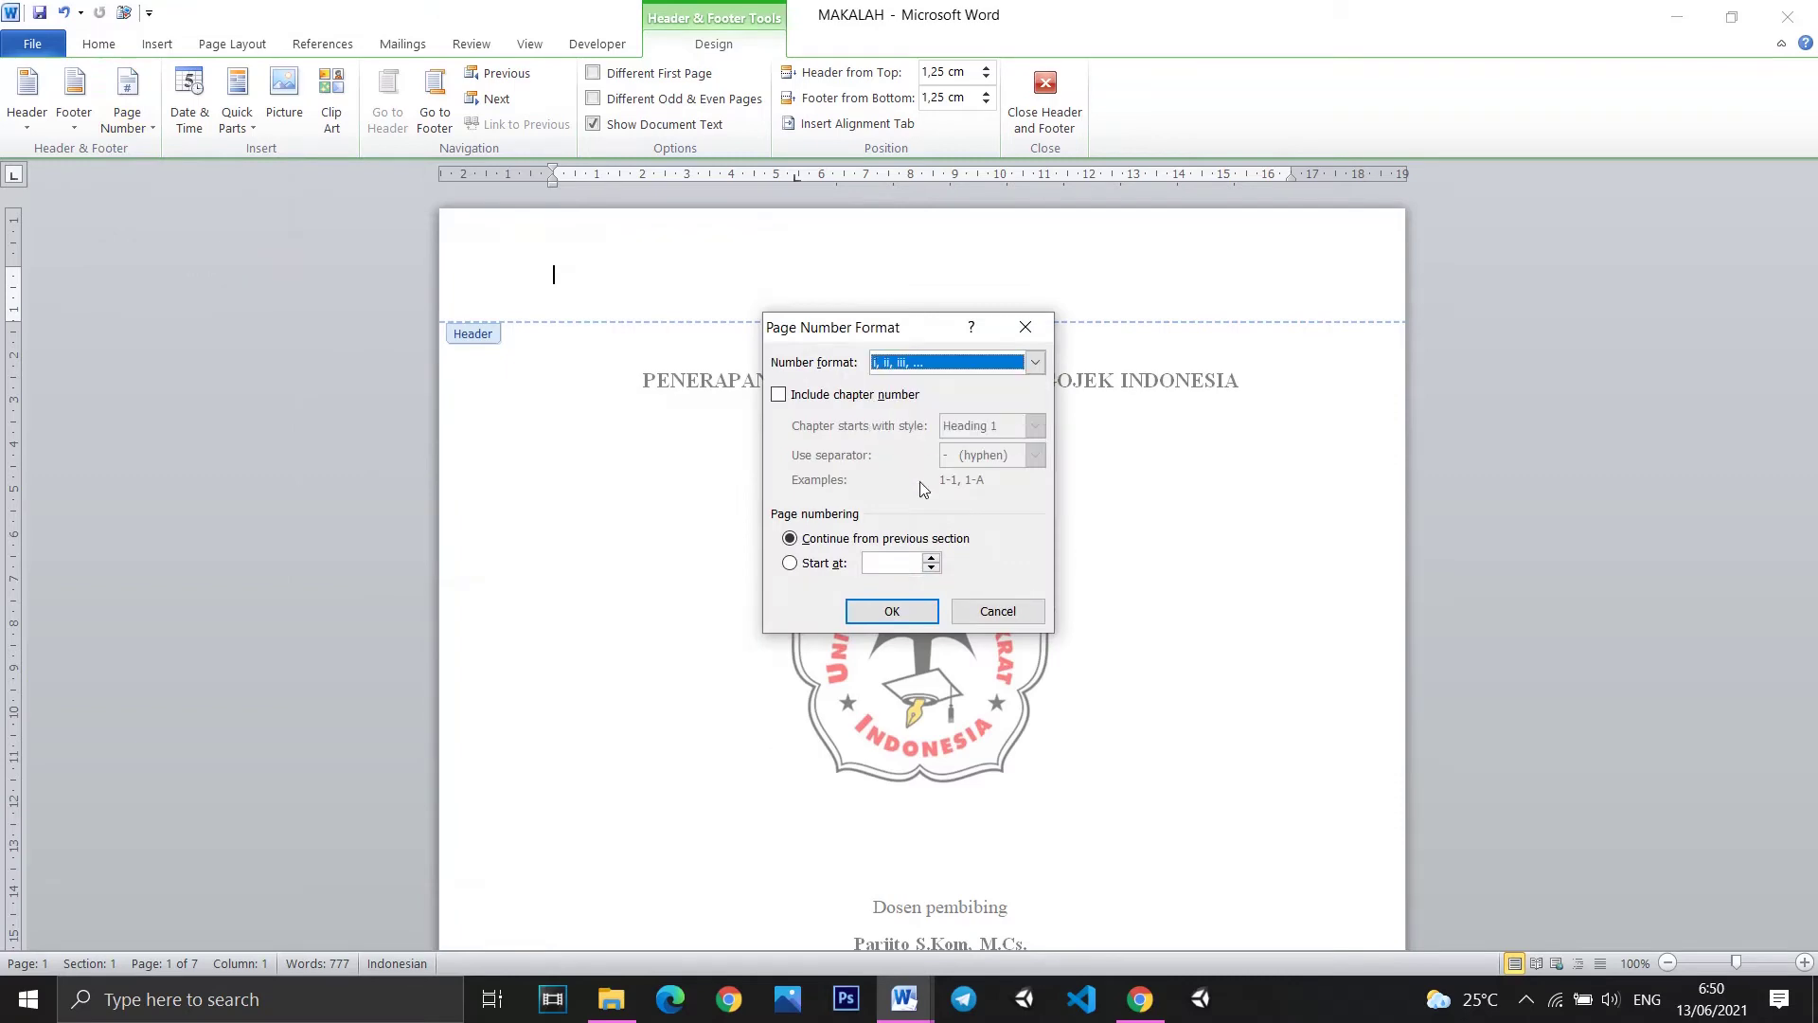
pyautogui.click(890, 611)
pyautogui.click(1046, 94)
# Scroll down to confirm page 4 shows iv in its footer.
pyautogui.scroll(-8, 1041, 341)
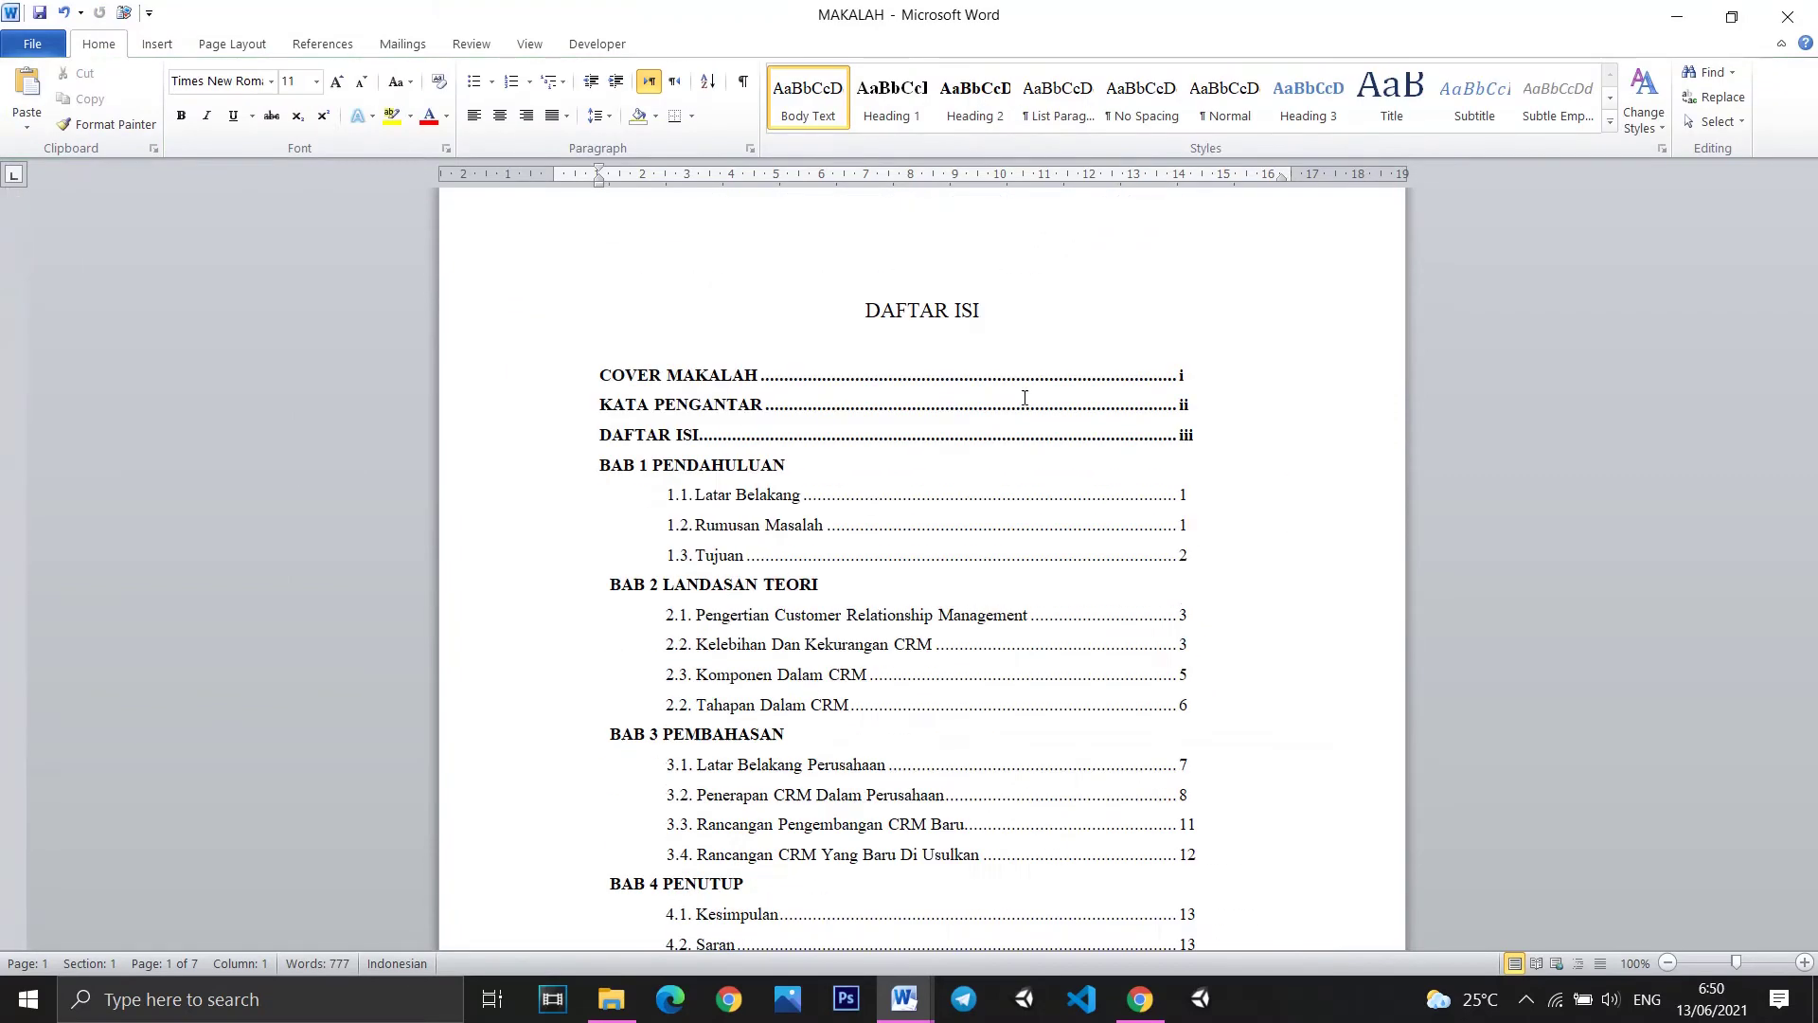
pyautogui.scroll(-5, 1028, 389)
pyautogui.scroll(-5, 1032, 397)
pyautogui.scroll(-4, 1034, 379)
pyautogui.scroll(-10, 1034, 377)
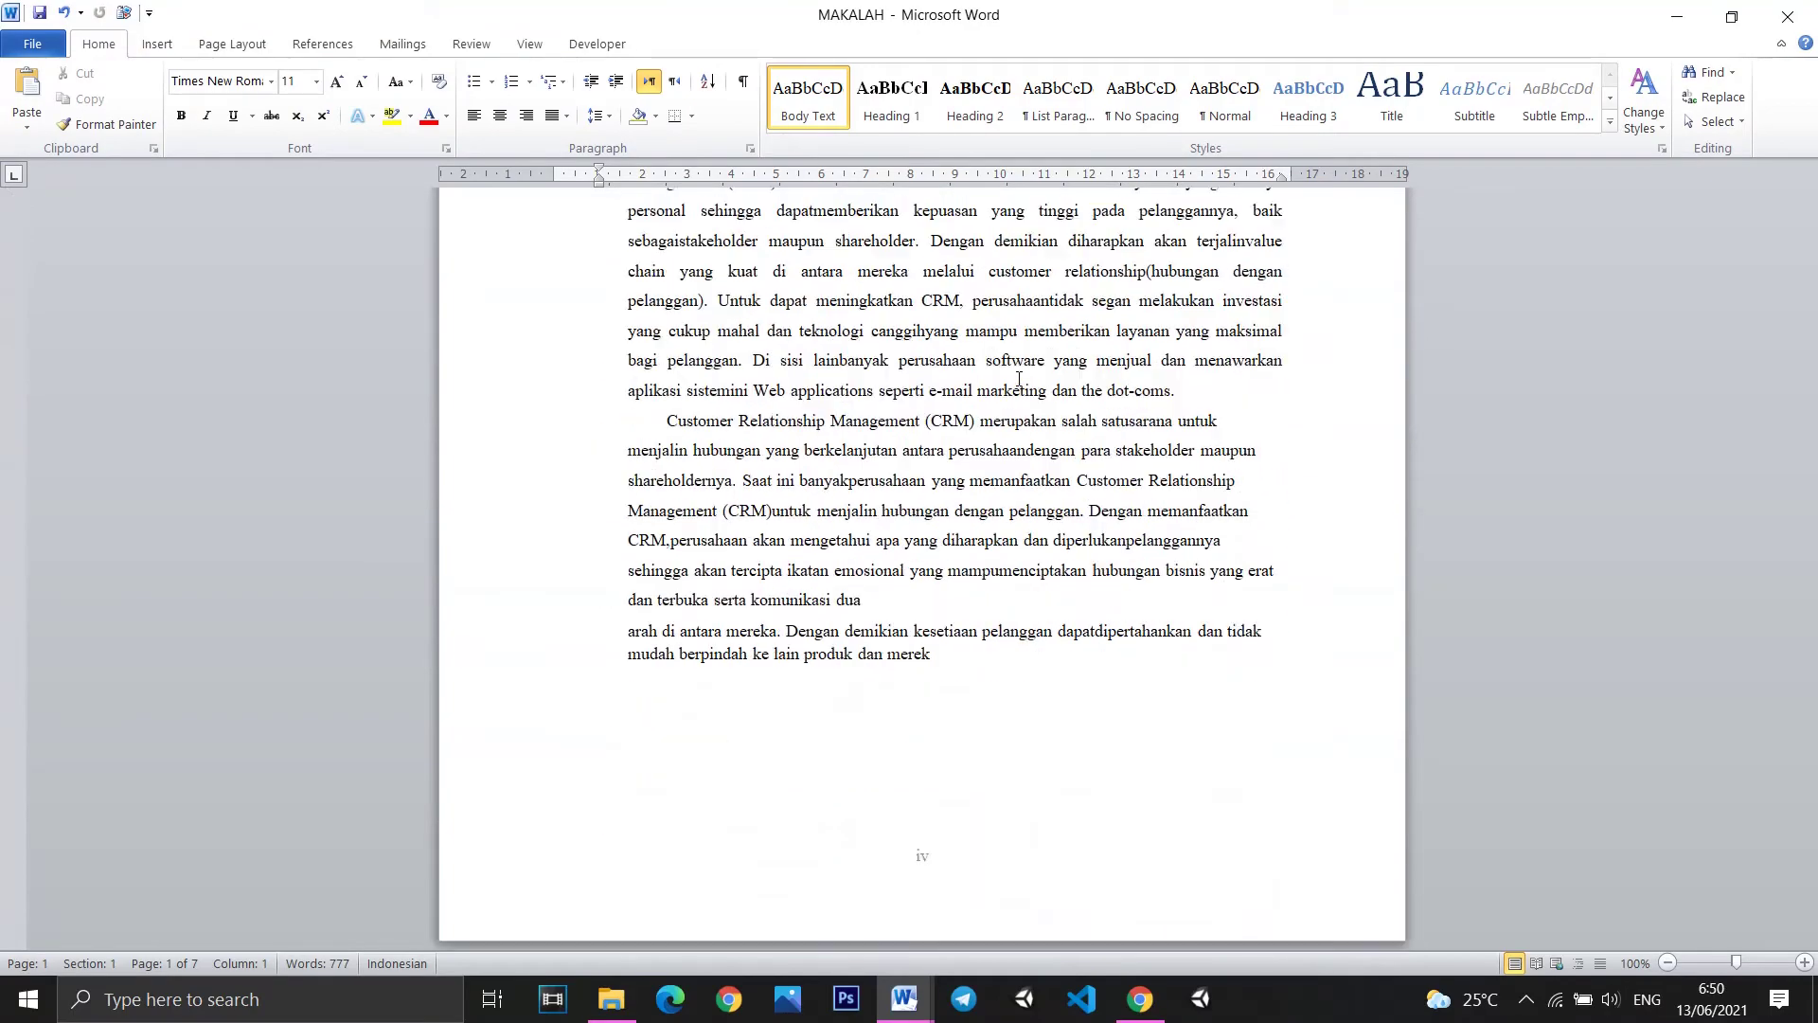
pyautogui.scroll(-1, 975, 824)
pyautogui.scroll(8, 947, 615)
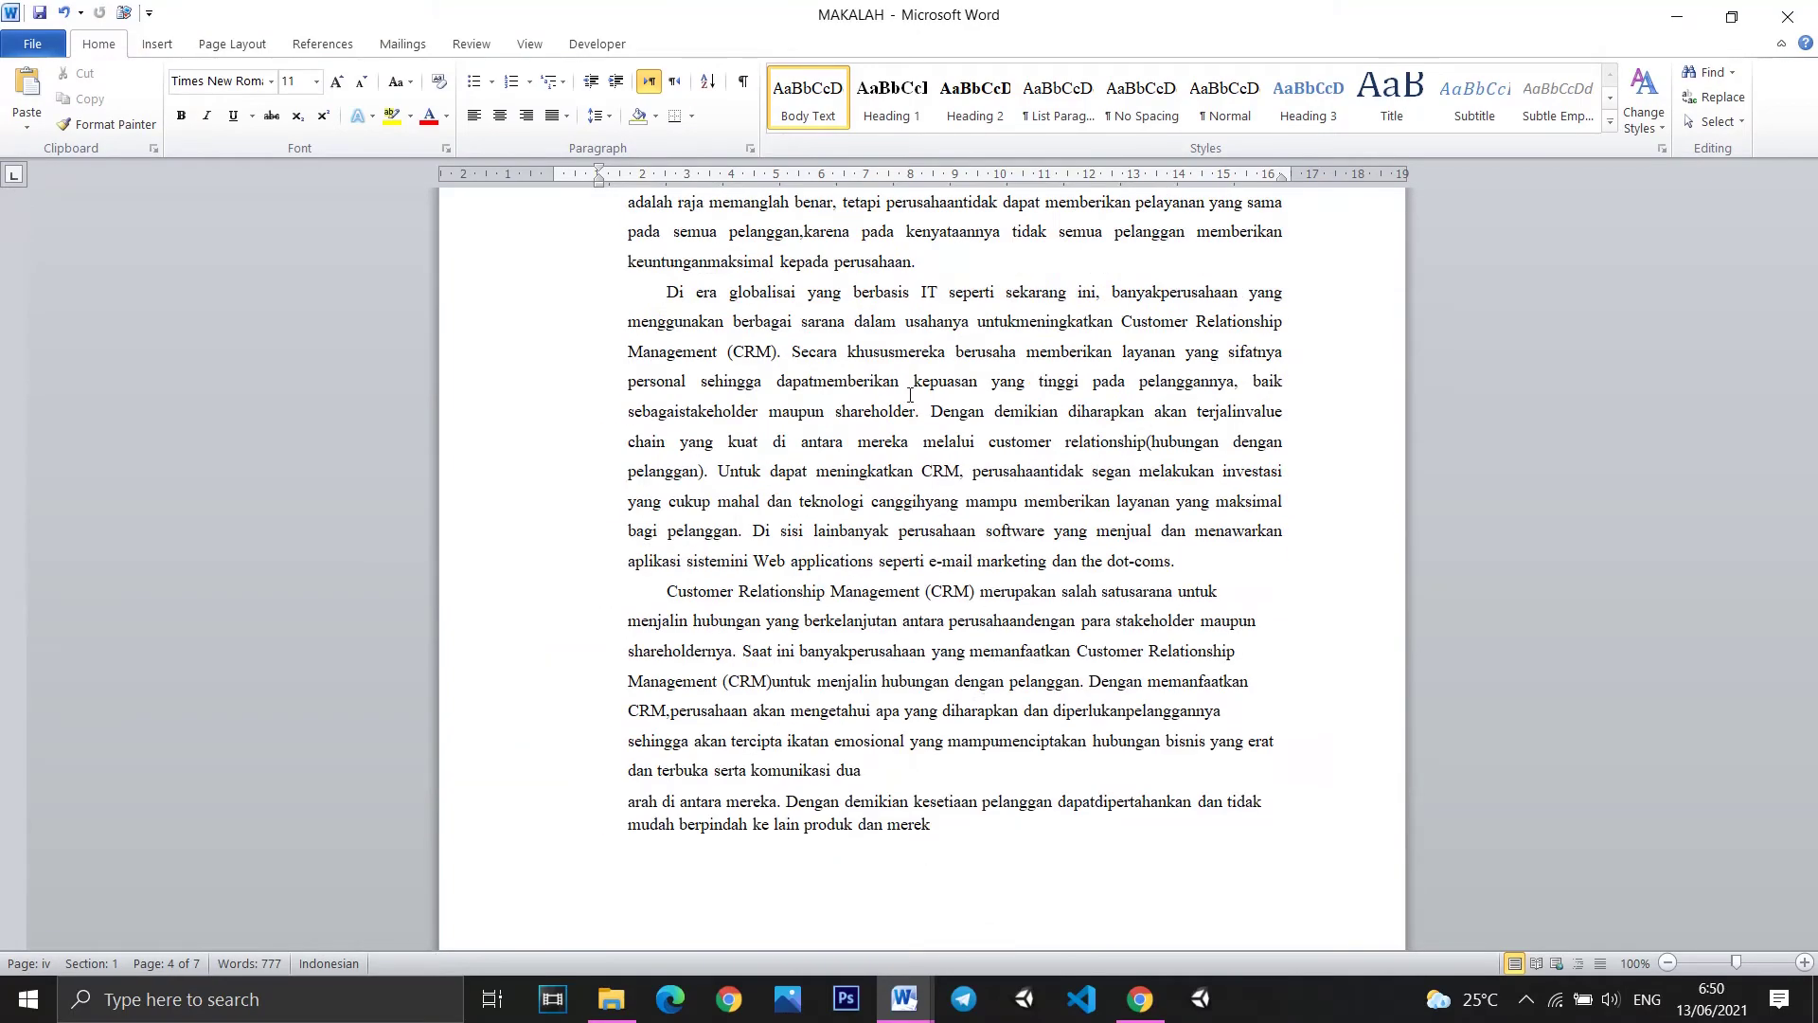
pyautogui.scroll(6, 943, 530)
pyautogui.scroll(-1, 940, 474)
pyautogui.scroll(-10, 937, 424)
pyautogui.scroll(-1, 936, 424)
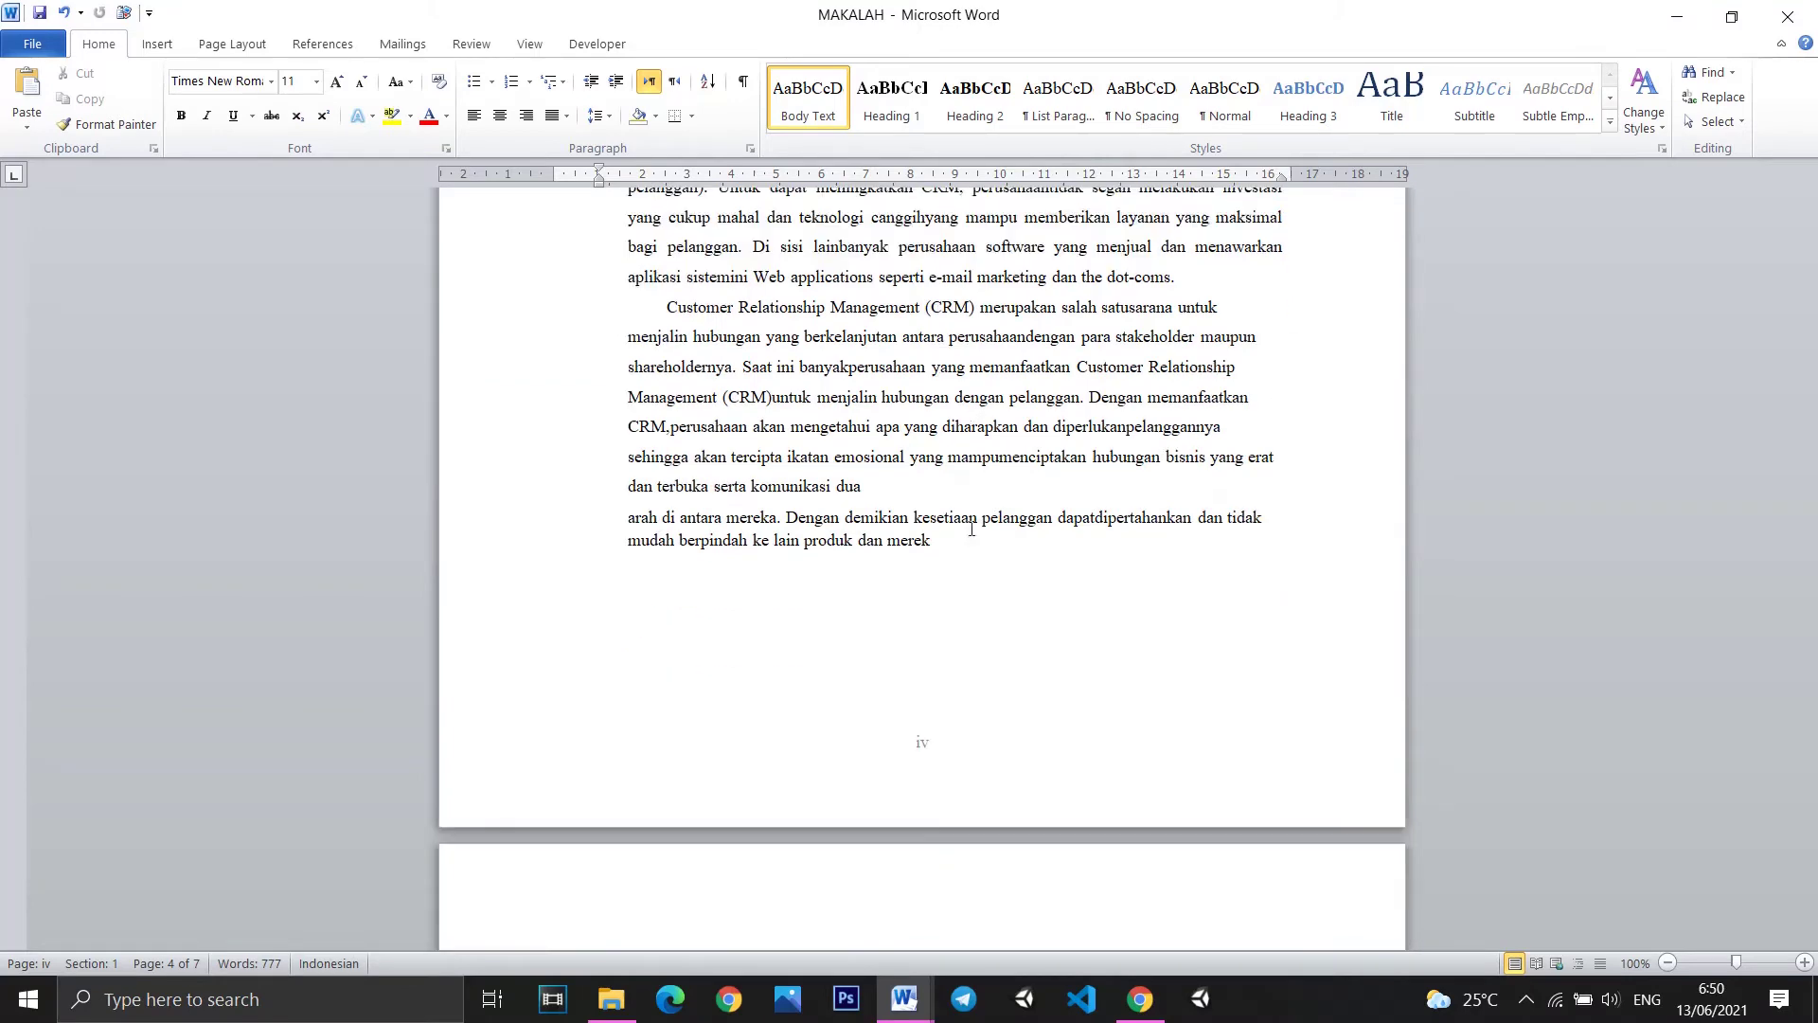
pyautogui.scroll(-3, 938, 445)
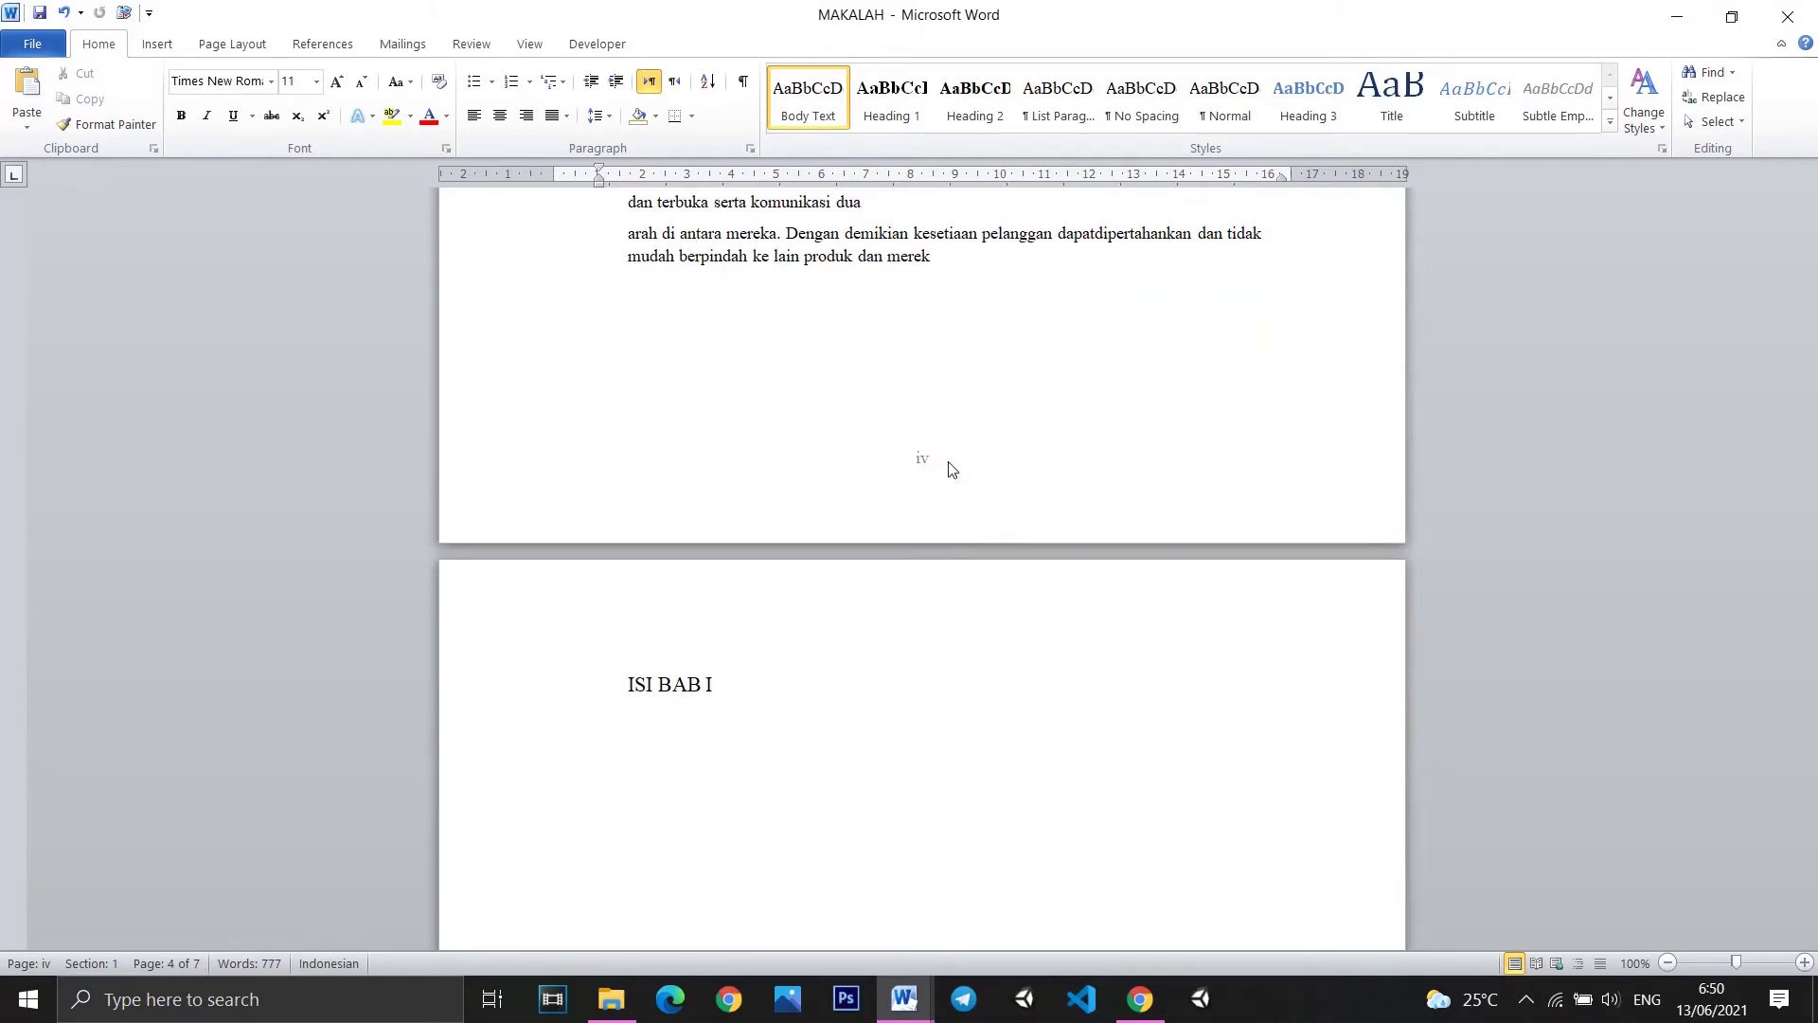
pyautogui.doubleClick(936, 470)
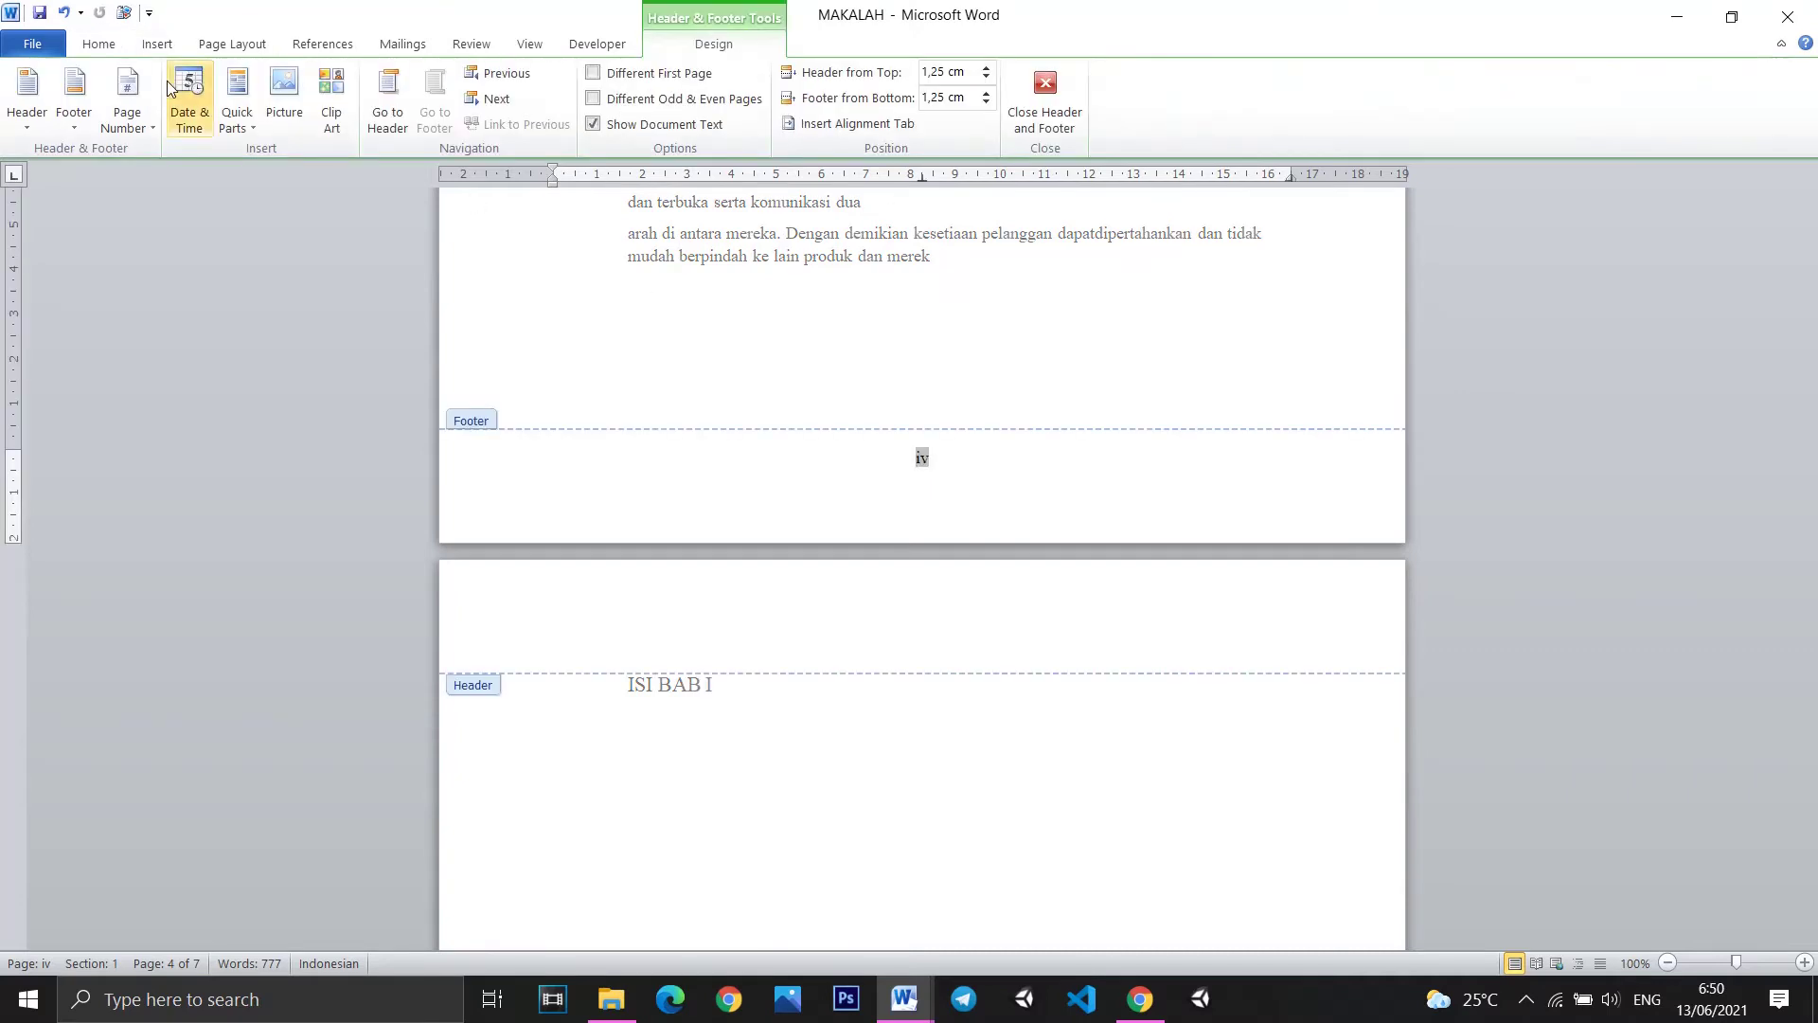
pyautogui.click(127, 95)
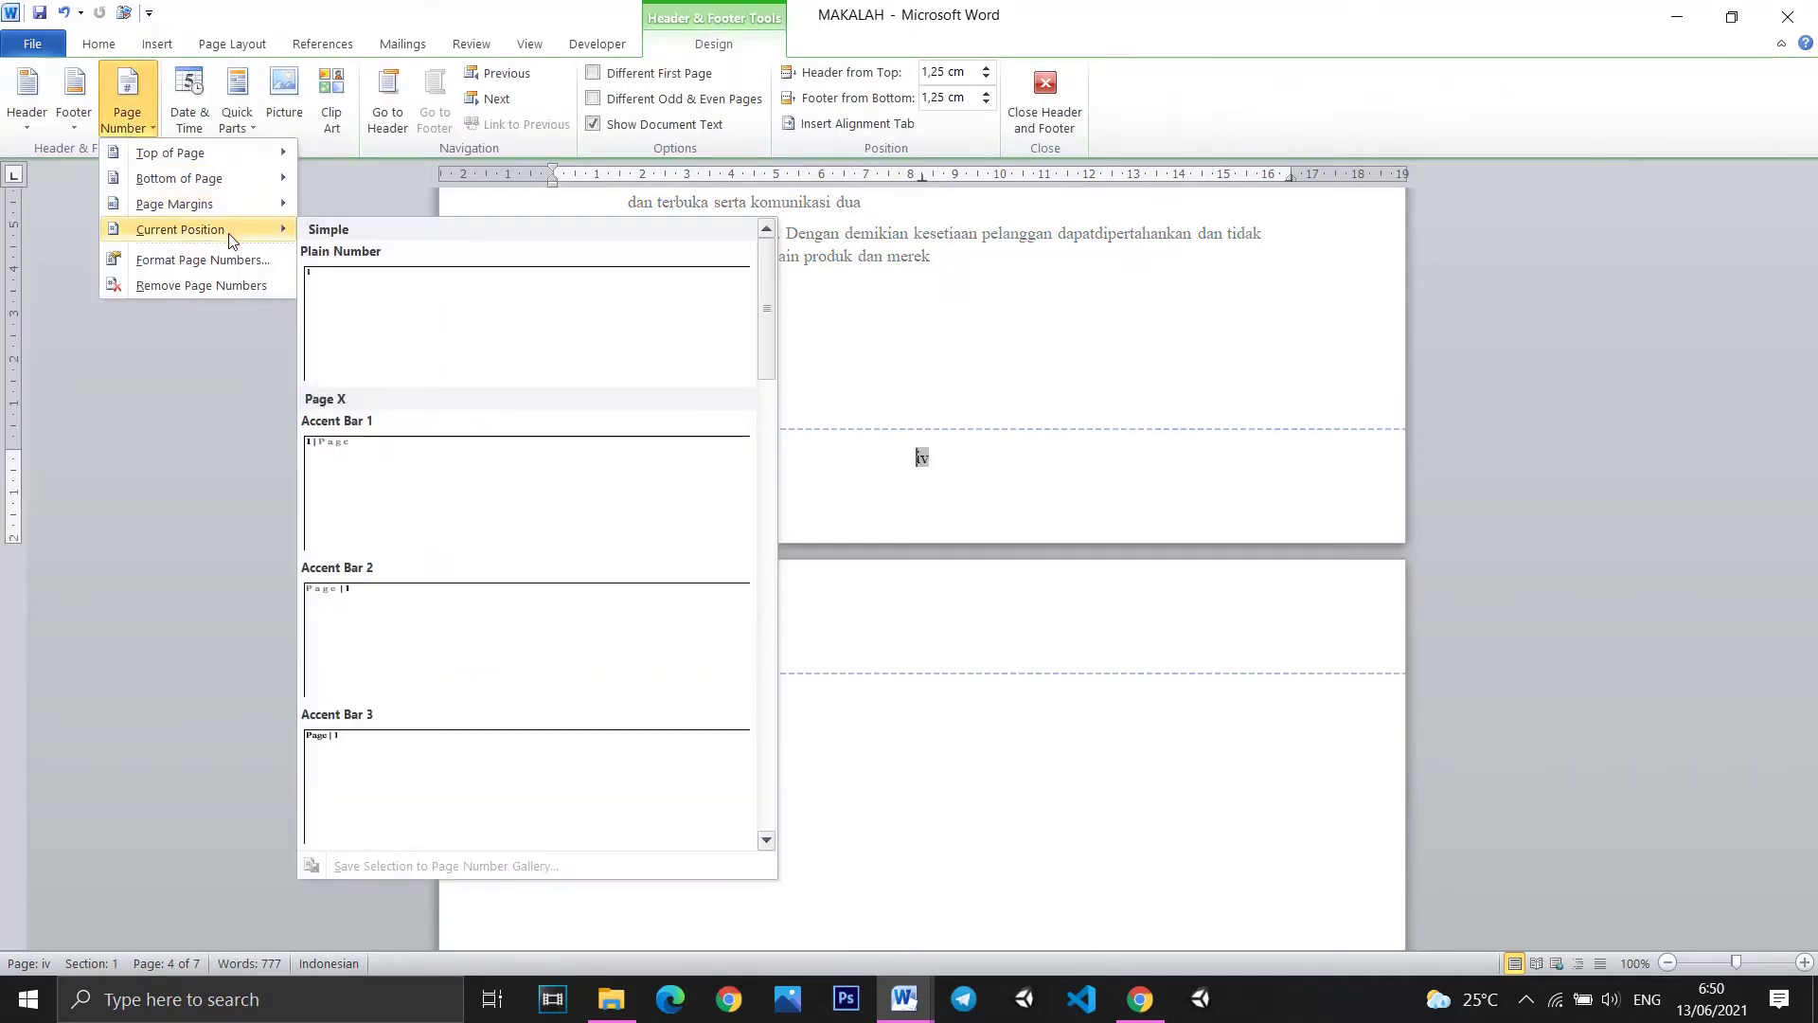
pyautogui.moveTo(175, 202)
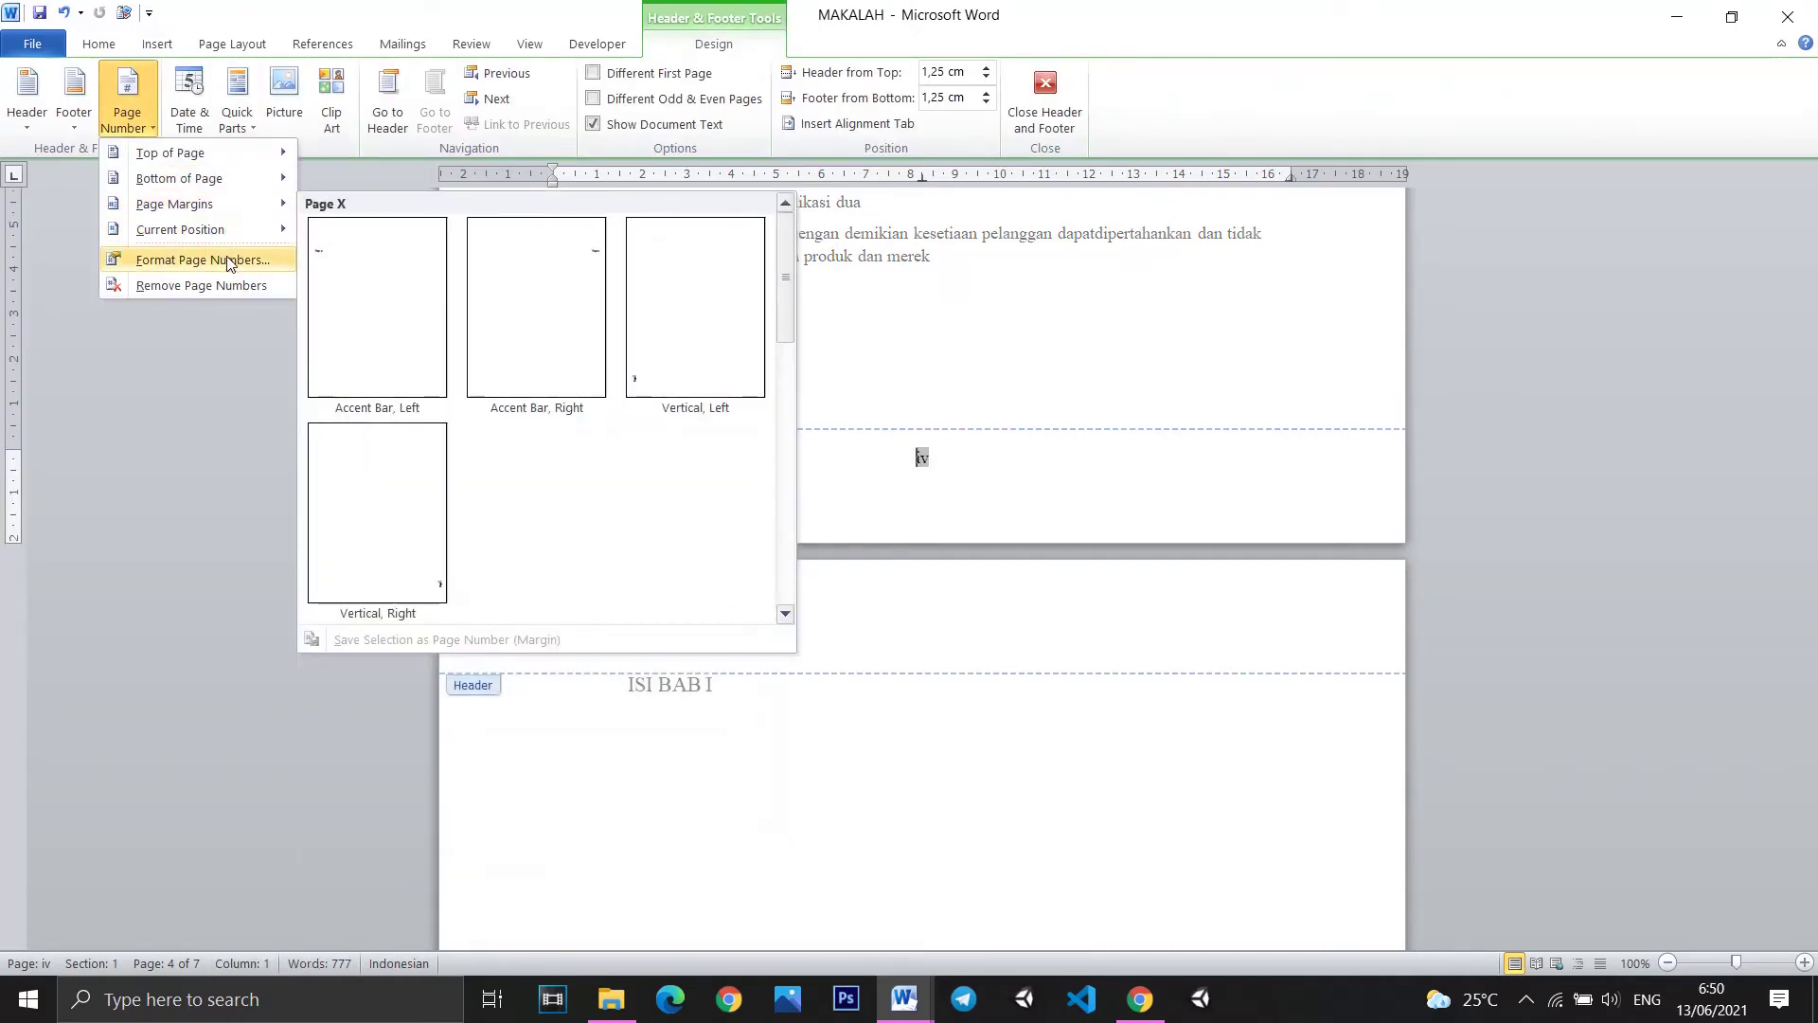
pyautogui.click(230, 261)
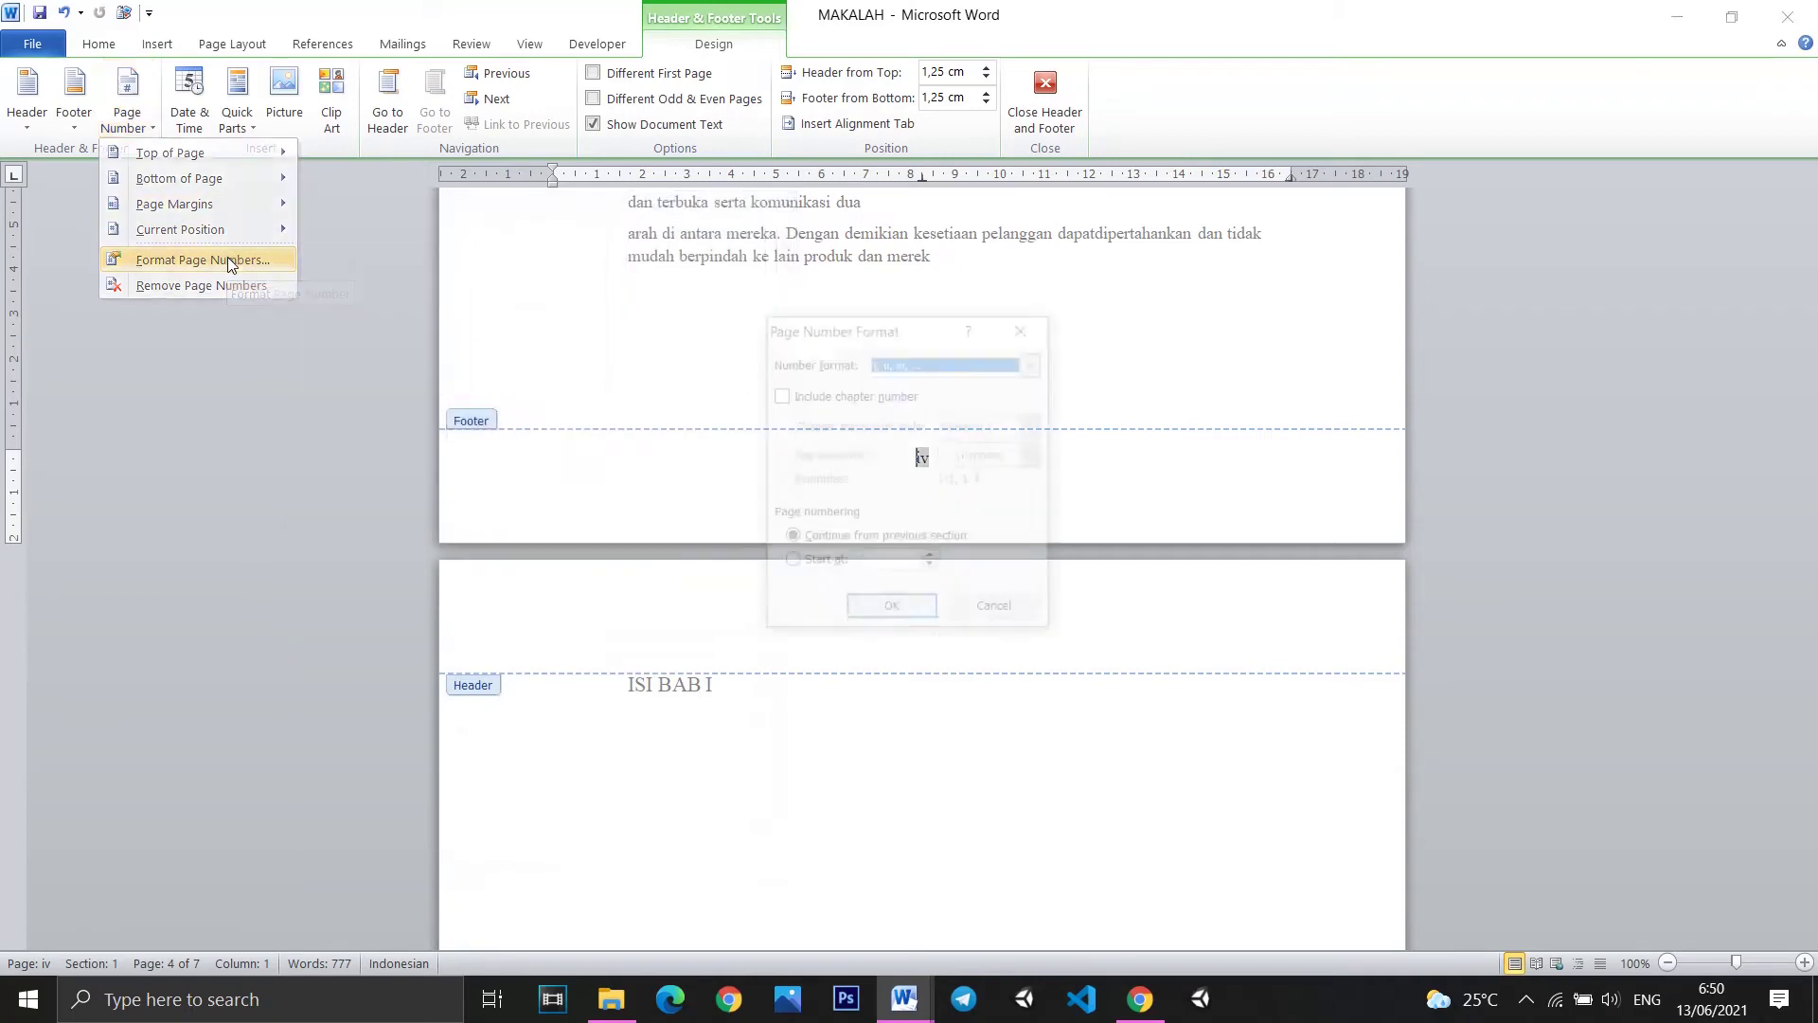
pyautogui.click(1035, 362)
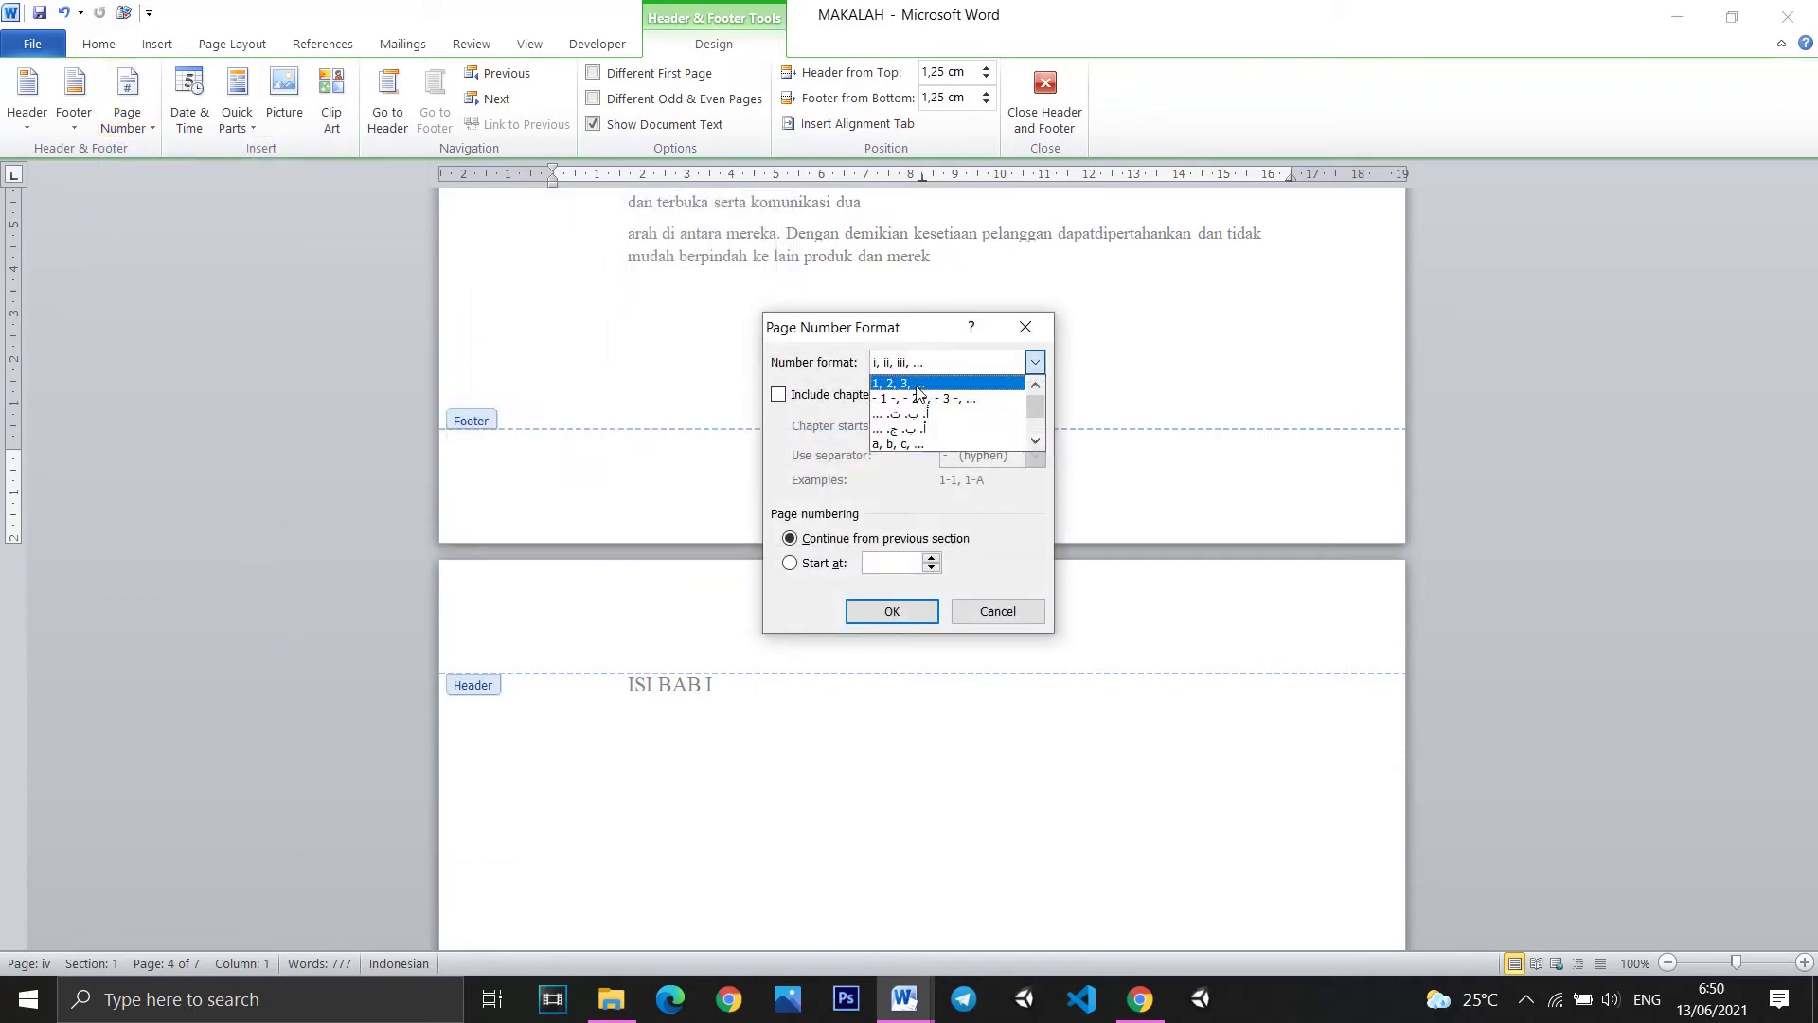
pyautogui.click(918, 384)
pyautogui.click(898, 561)
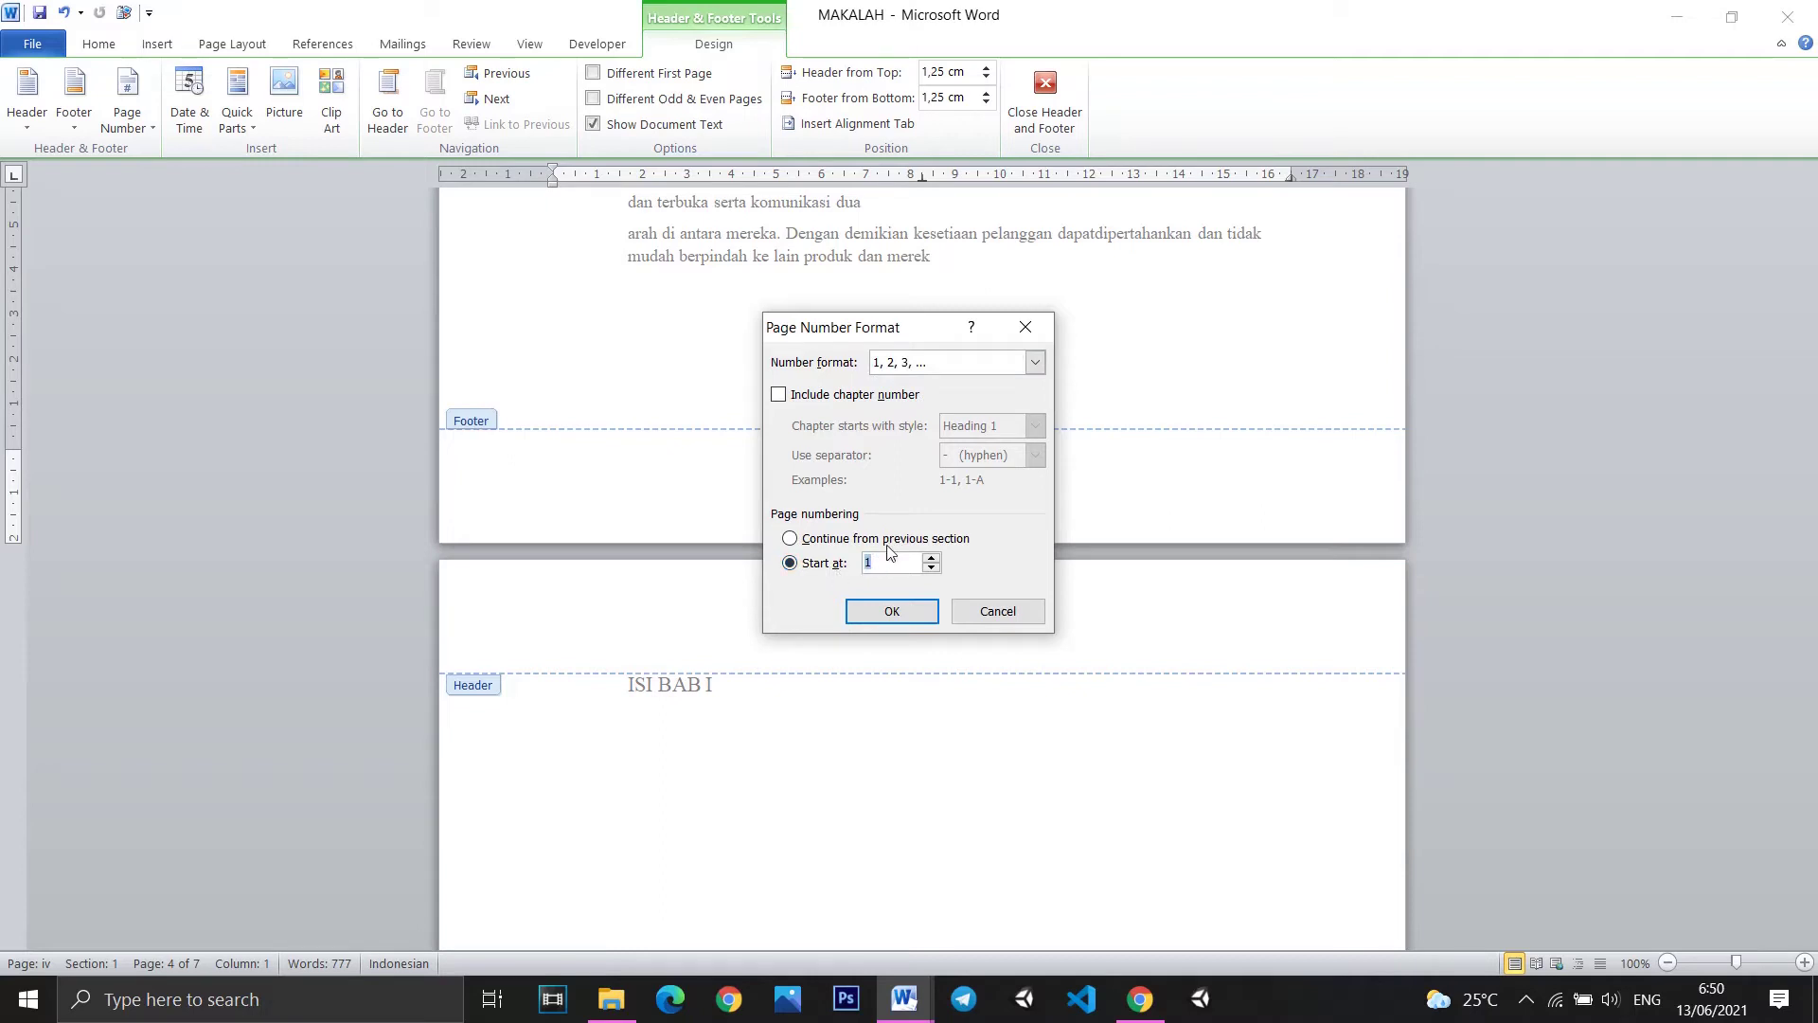
pyautogui.click(892, 611)
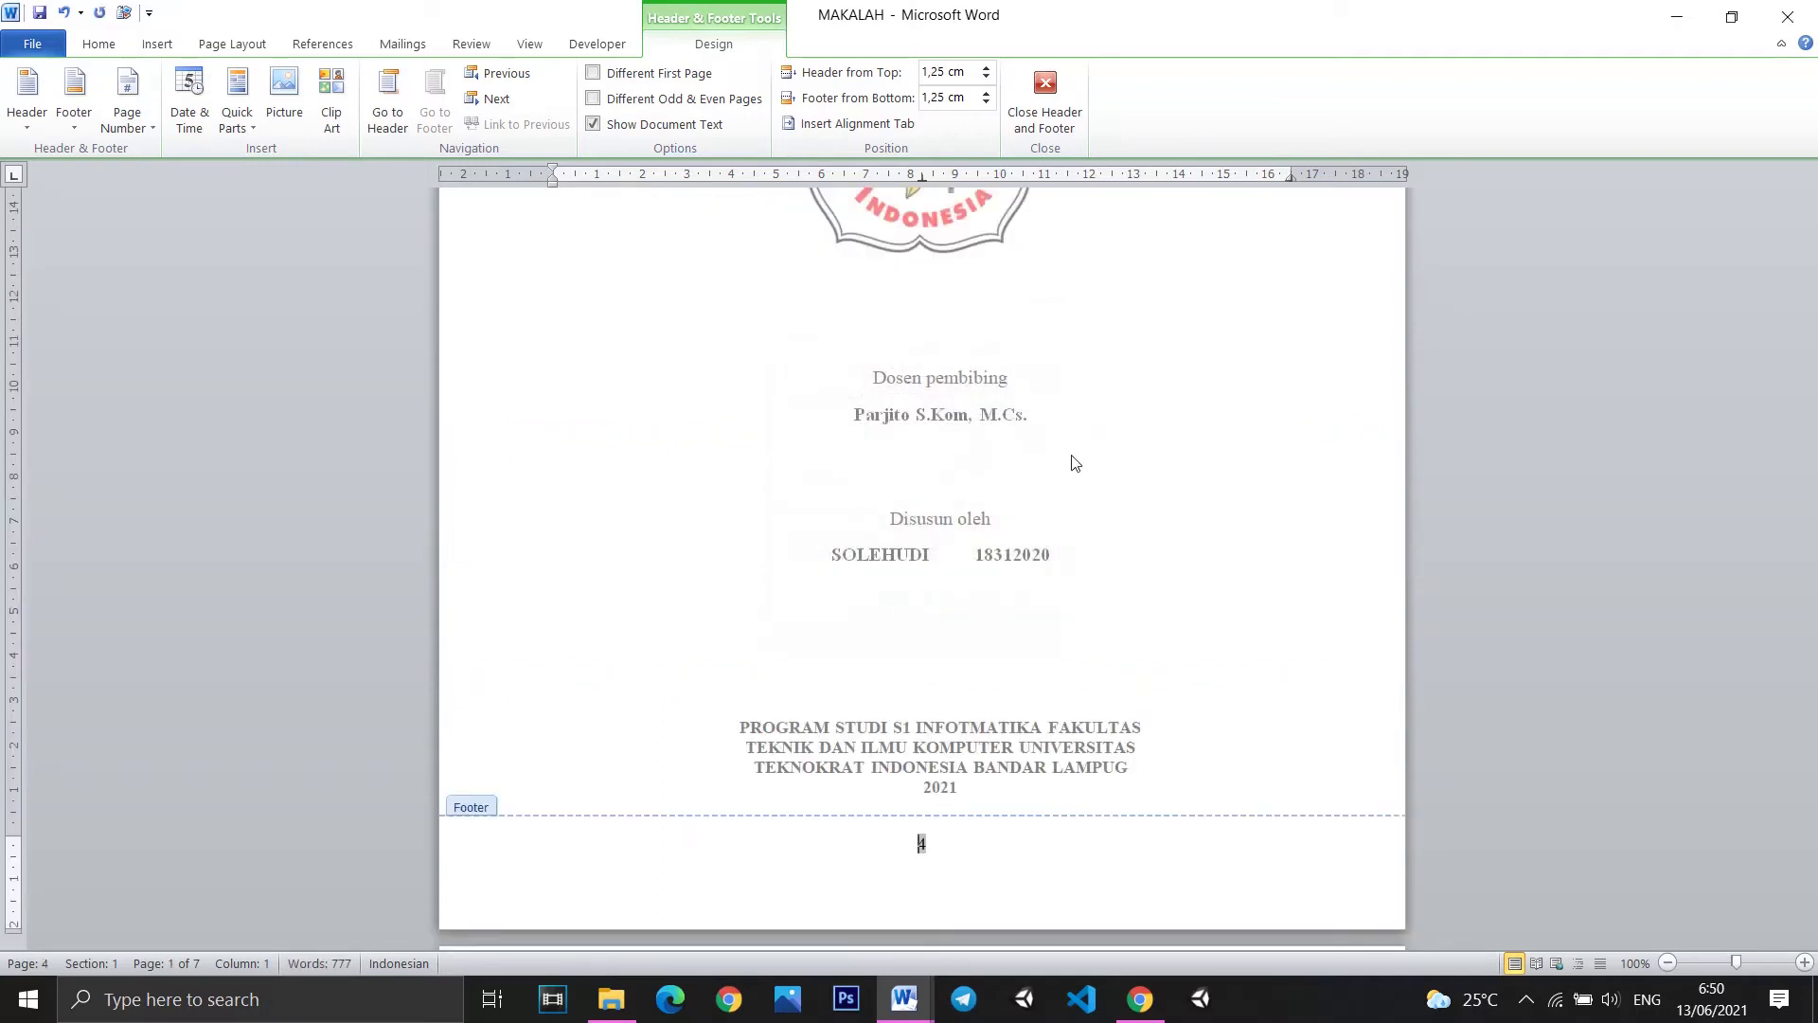
pyautogui.scroll(10, 996, 554)
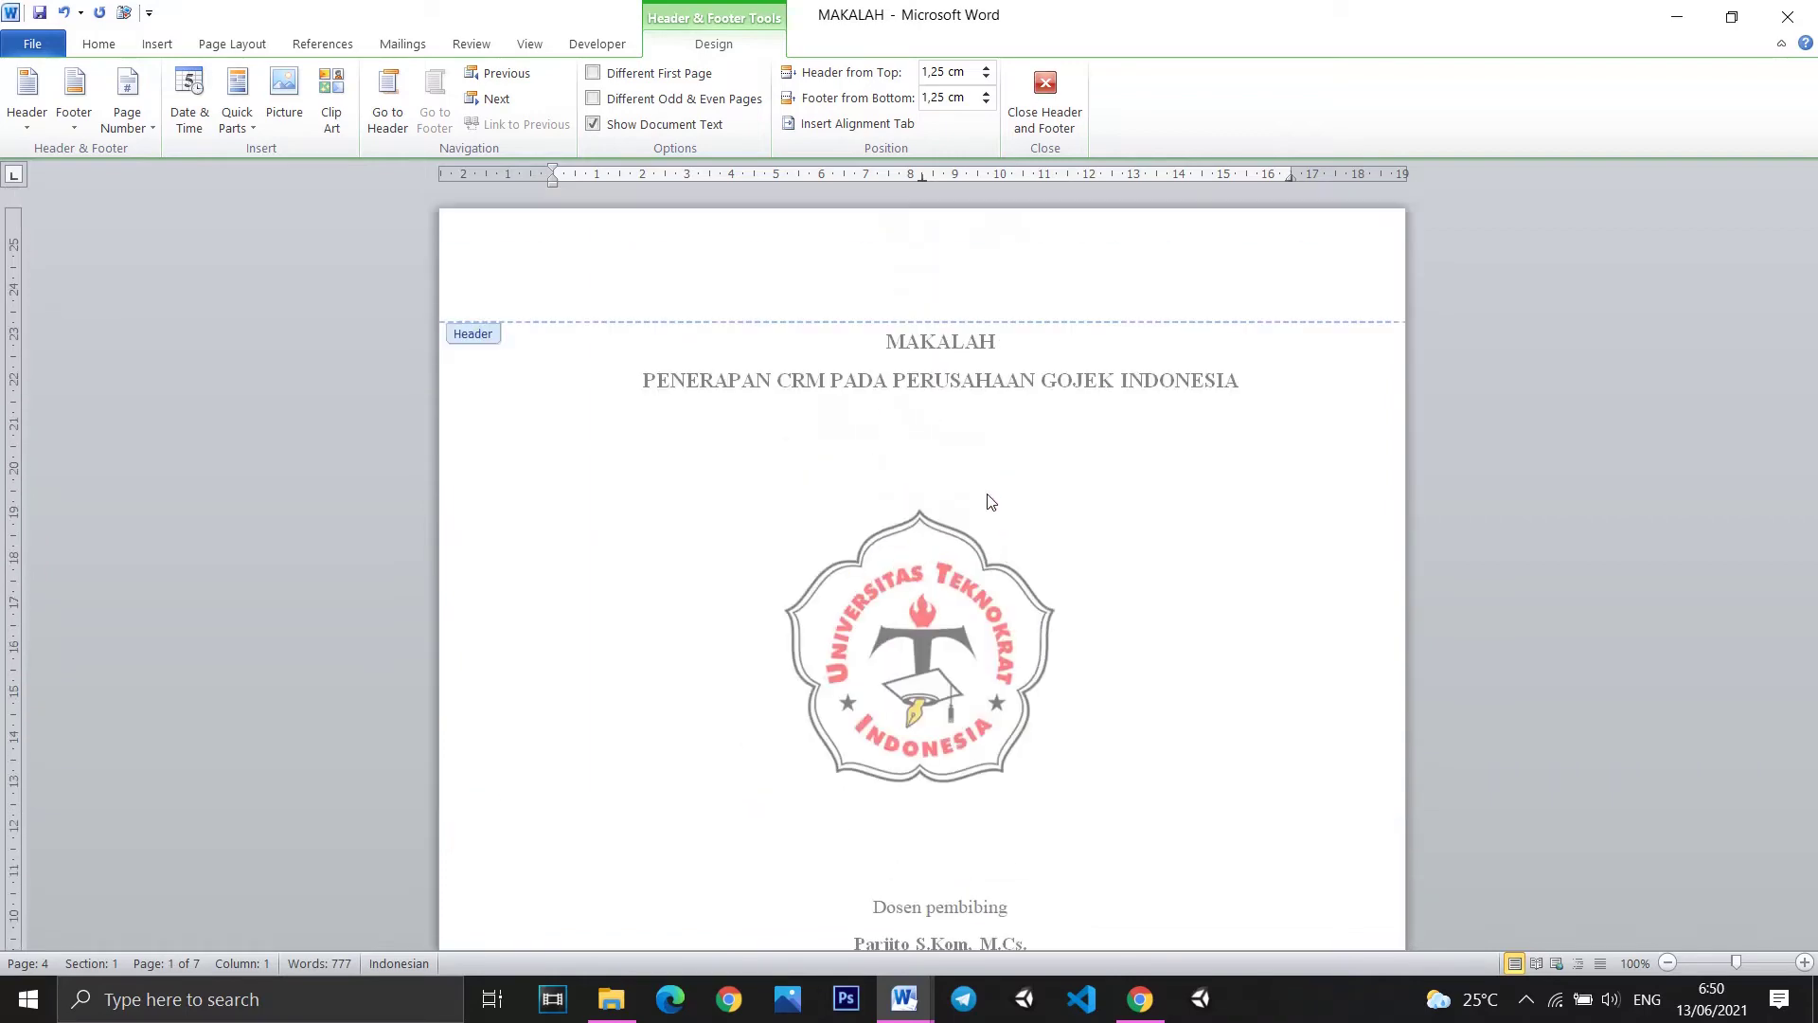
pyautogui.scroll(-9, 995, 497)
pyautogui.scroll(-10, 999, 492)
pyautogui.scroll(-10, 1004, 488)
pyautogui.scroll(-8, 1007, 486)
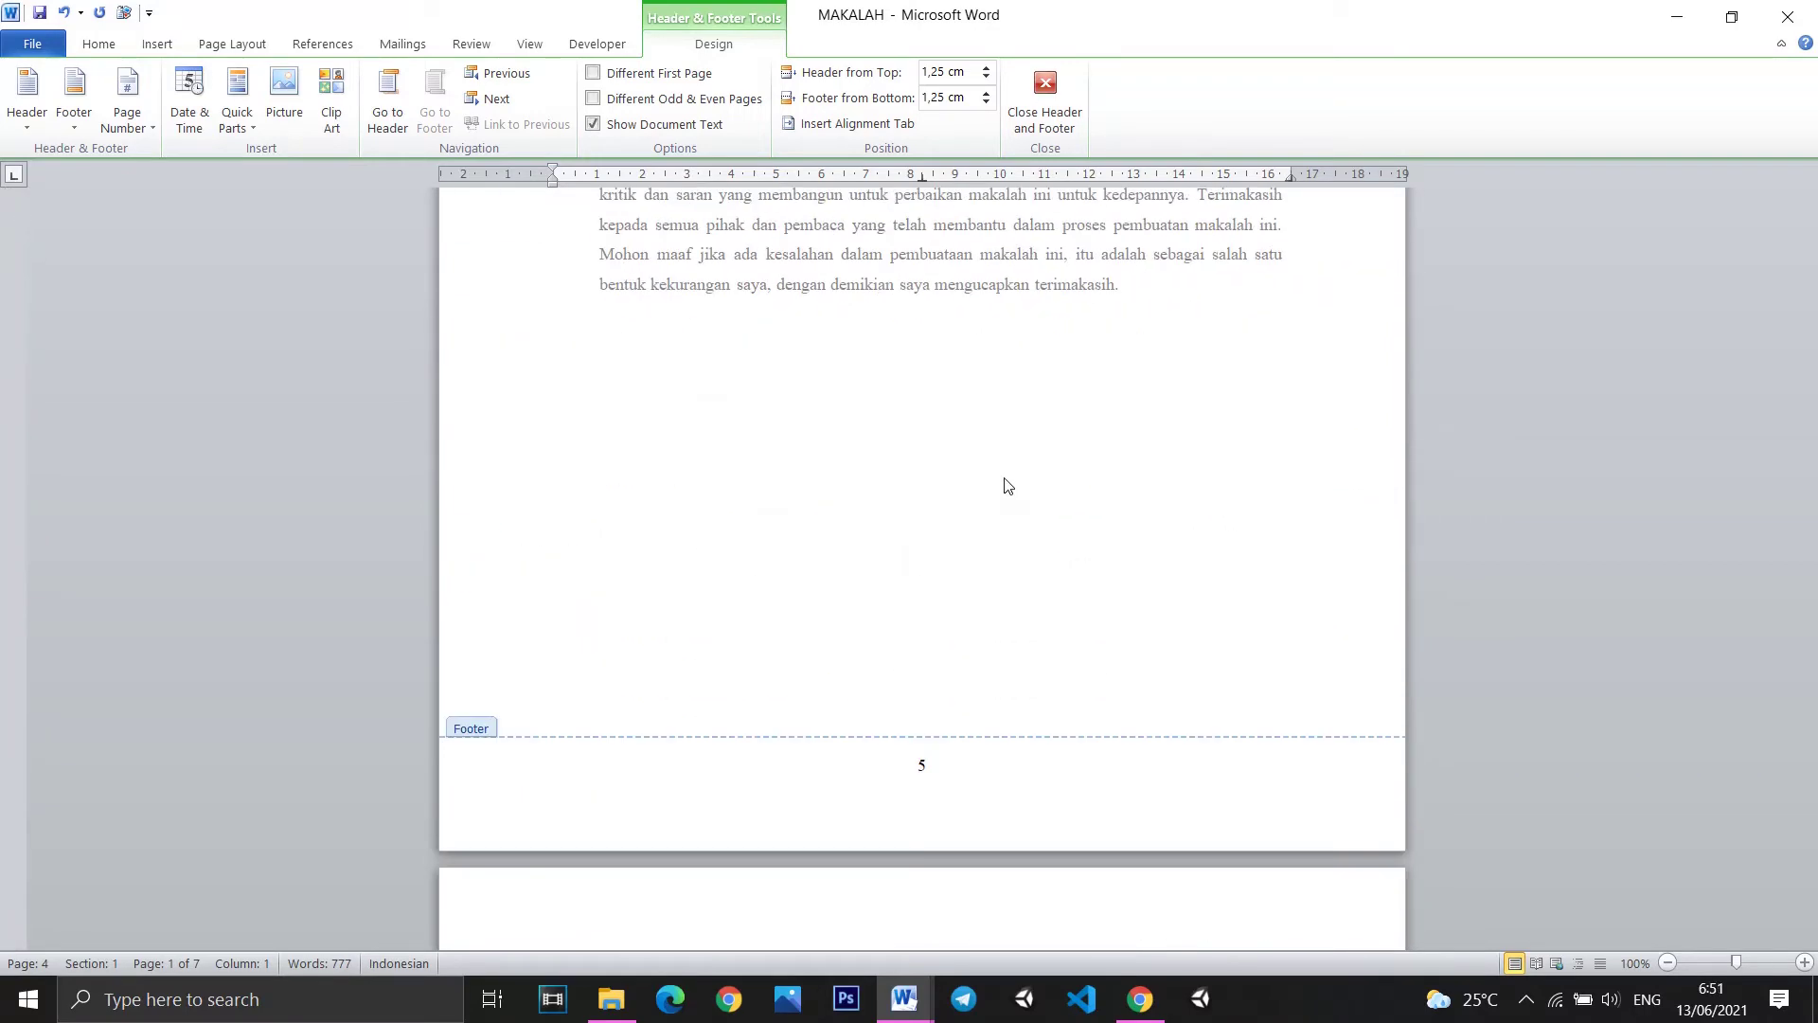
pyautogui.scroll(-8, 1002, 488)
pyautogui.scroll(-12, 1004, 490)
pyautogui.scroll(-7, 1012, 473)
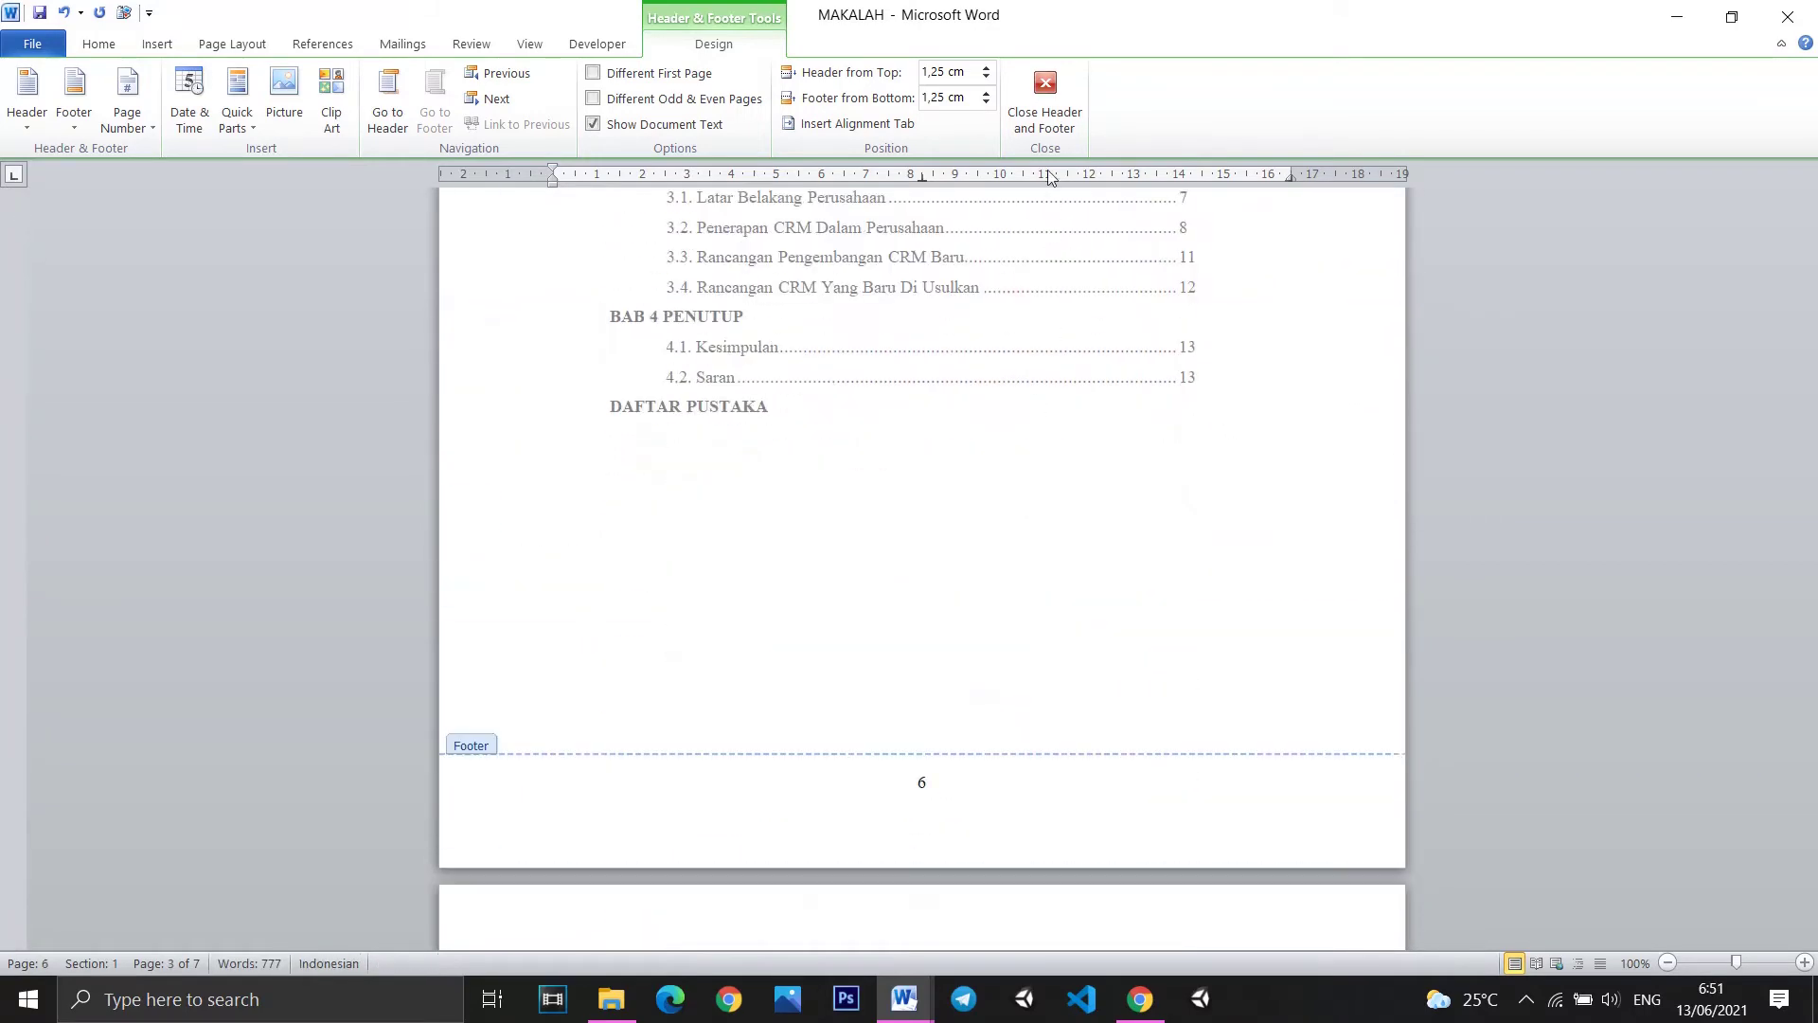
pyautogui.click(1046, 95)
pyautogui.scroll(8, 1127, 545)
pyautogui.scroll(8, 1104, 577)
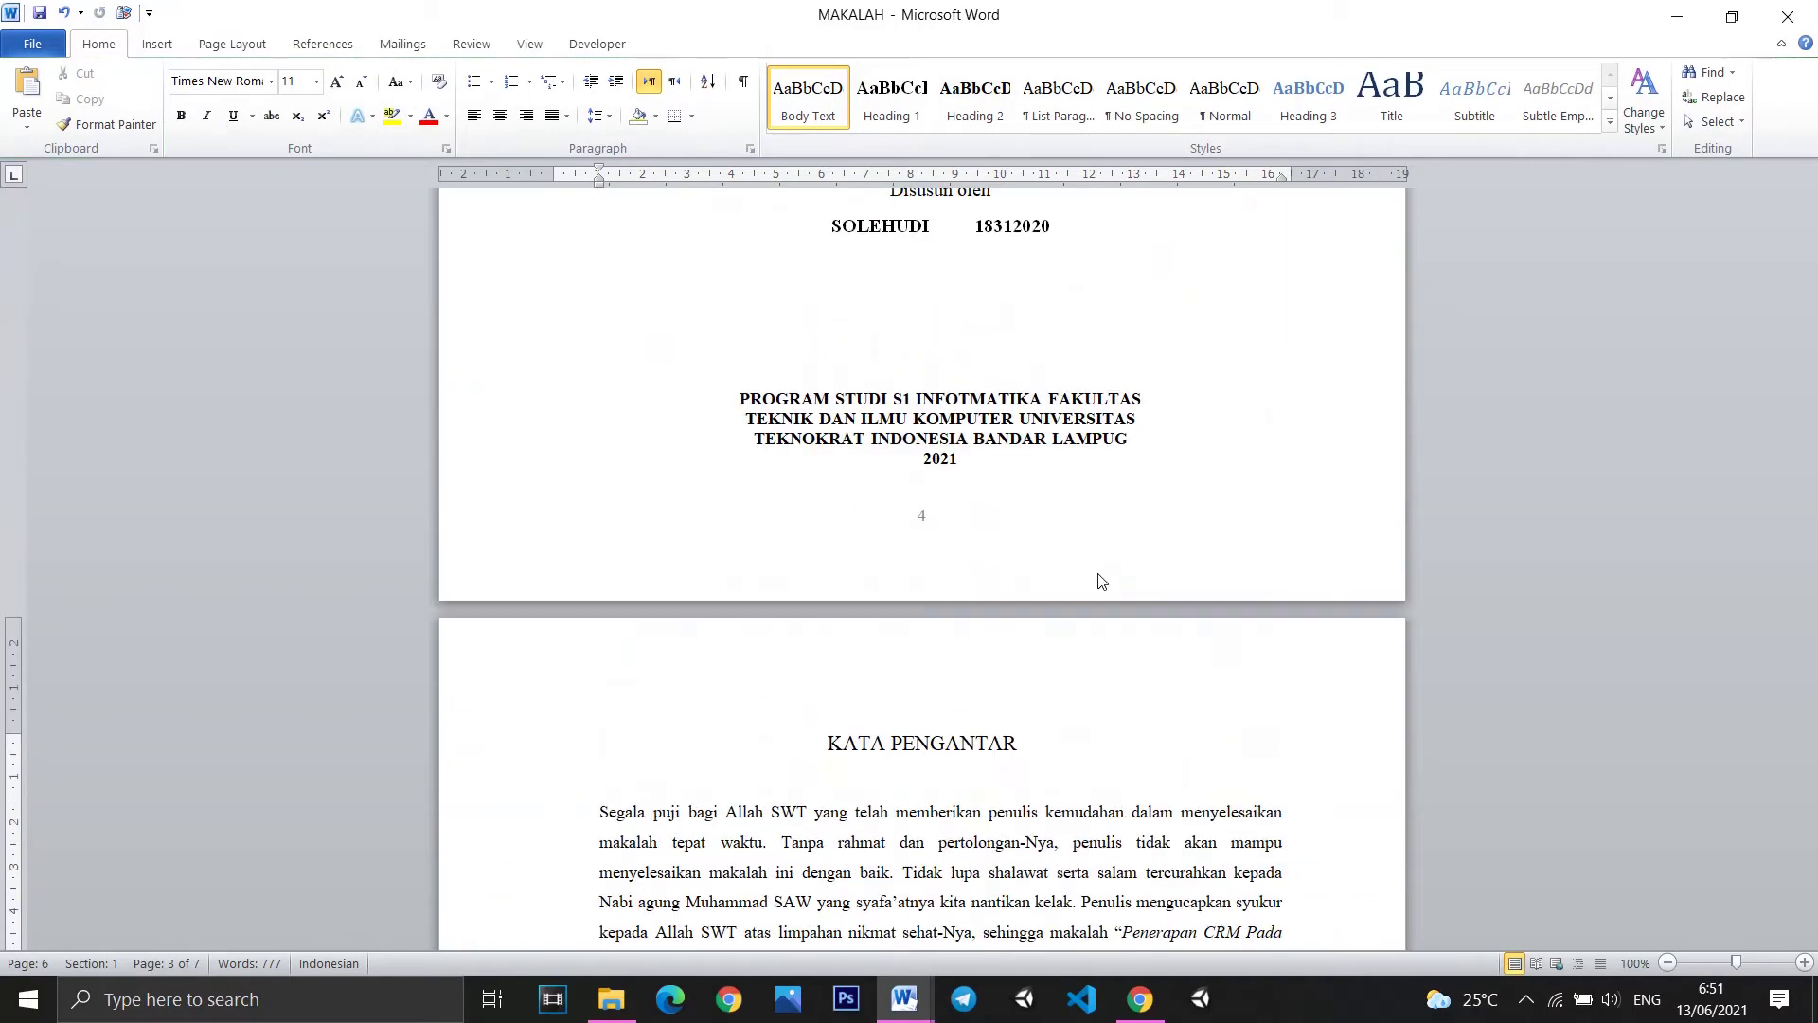
pyautogui.scroll(7, 1097, 585)
pyautogui.scroll(-15, 1085, 587)
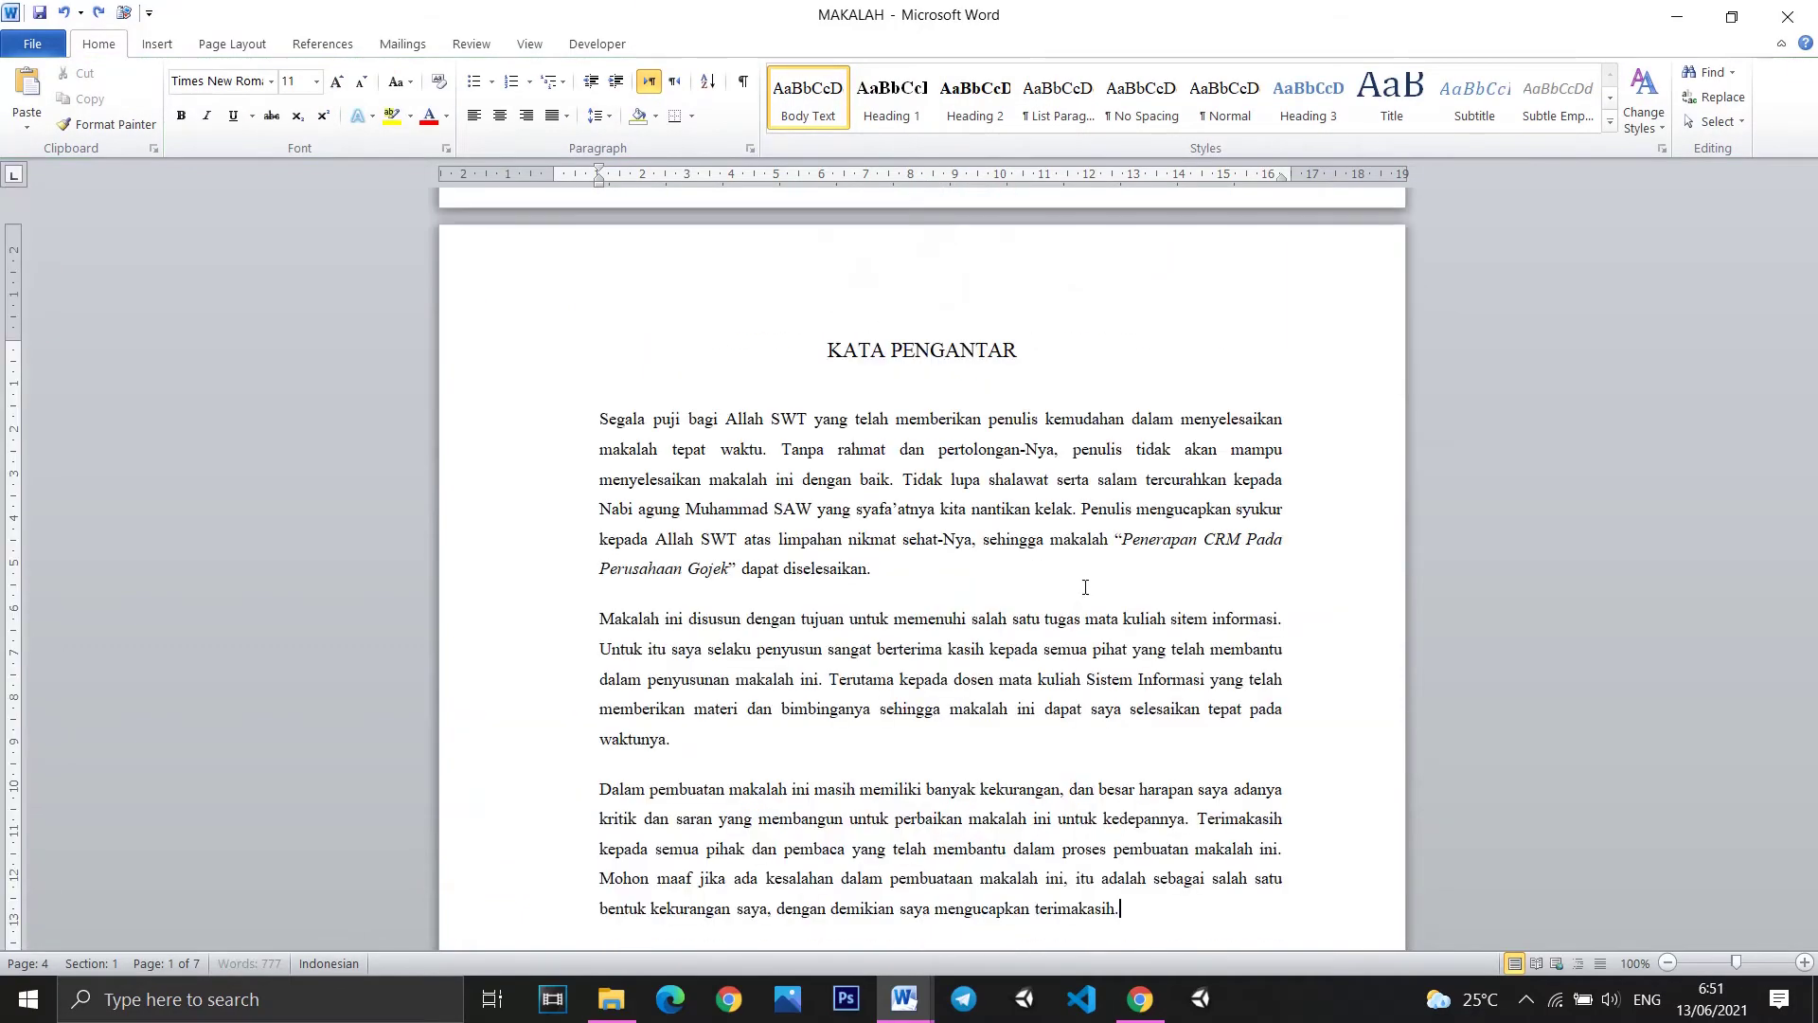
pyautogui.scroll(-8, 1085, 587)
pyautogui.scroll(13, 1079, 592)
pyautogui.scroll(12, 1068, 601)
pyautogui.scroll(-3, 1068, 602)
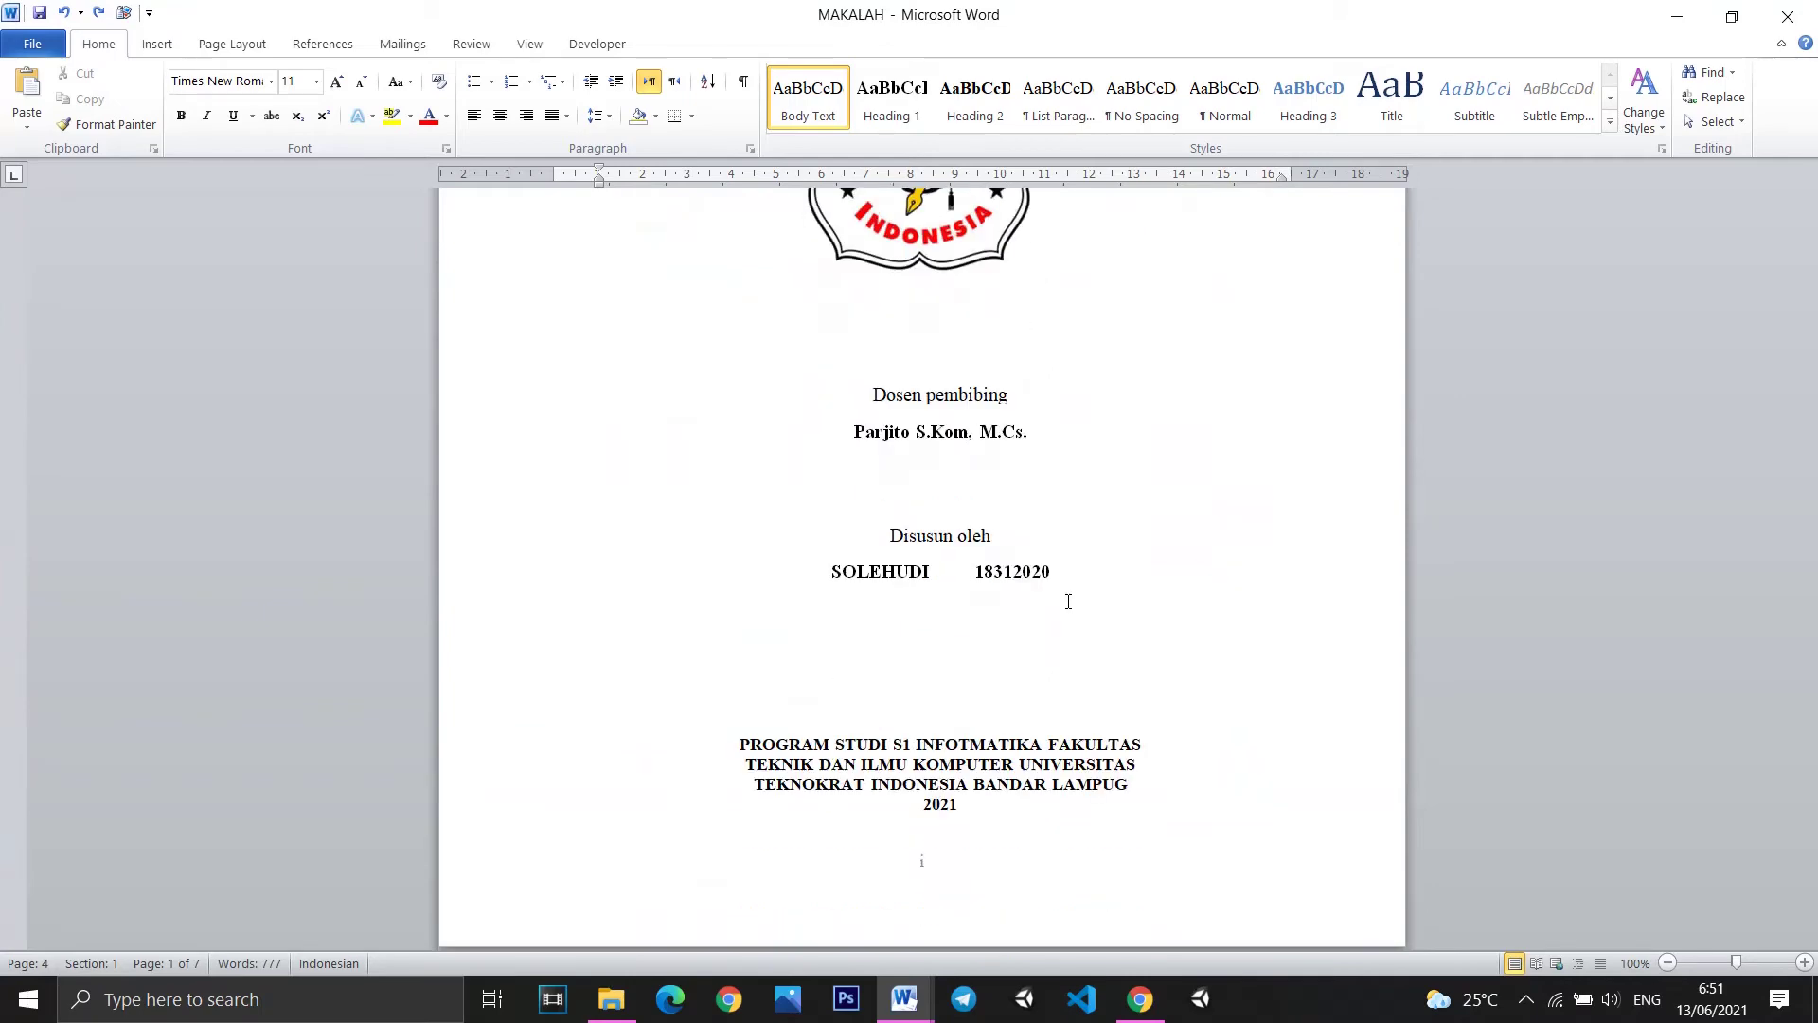
pyautogui.scroll(-4, 1068, 603)
pyautogui.scroll(-12, 1066, 595)
# Scroll past KATA PENGANTAR and DAFTAR ISI and place the cursor in the BAB I heading.
pyautogui.scroll(9, 1067, 597)
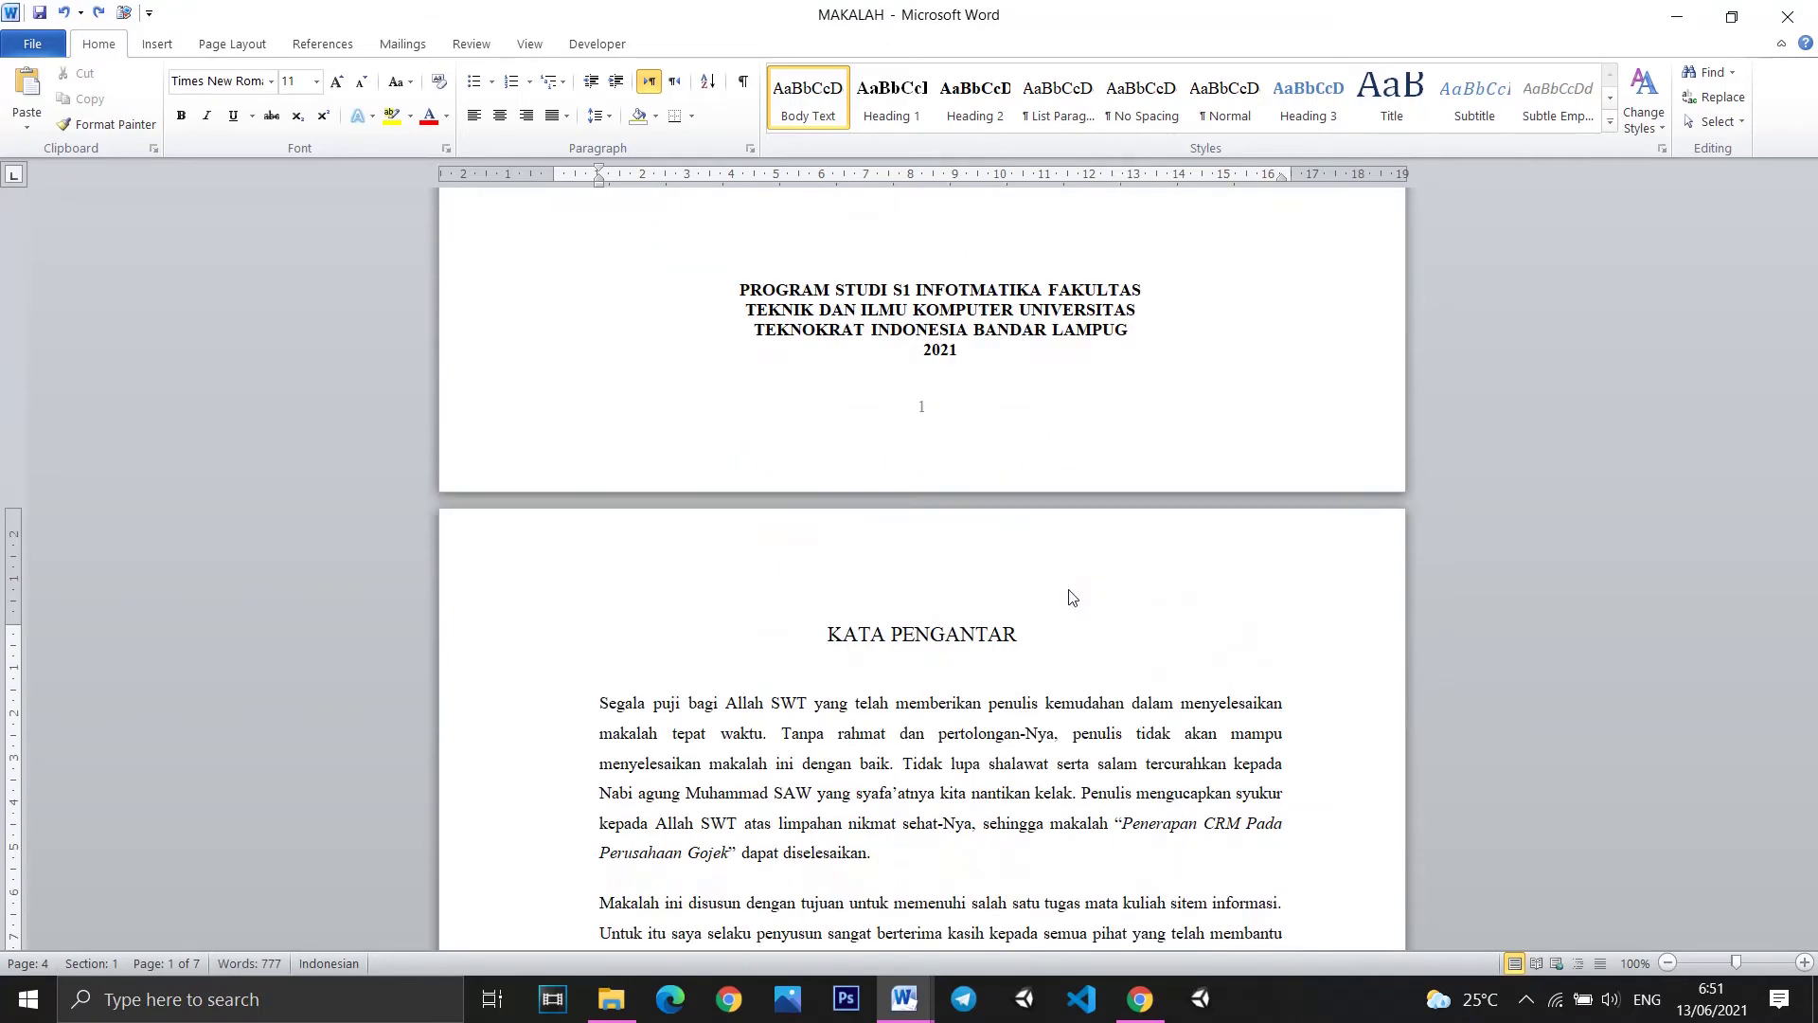
pyautogui.scroll(-6, 1072, 604)
pyautogui.scroll(7, 1071, 602)
pyautogui.scroll(3, 1070, 601)
pyautogui.scroll(12, 1072, 592)
pyautogui.scroll(-8, 1072, 589)
pyautogui.scroll(11, 1070, 587)
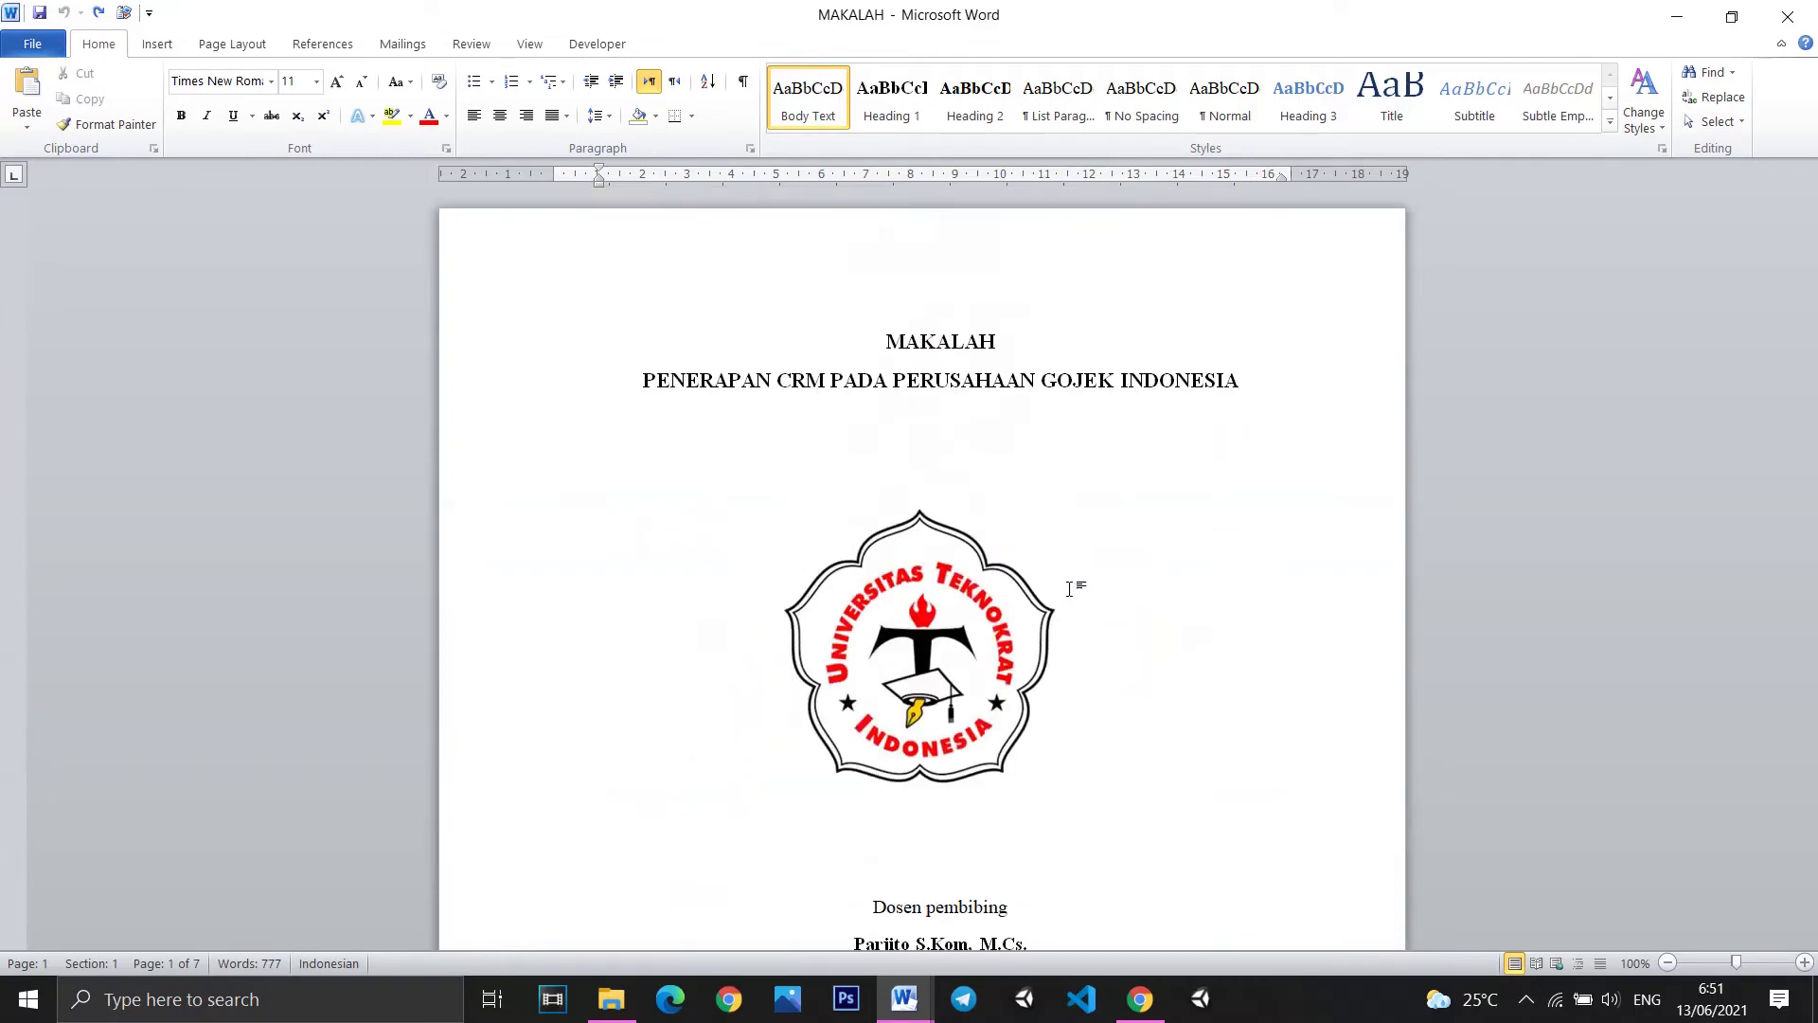
pyautogui.scroll(-4, 1069, 587)
pyautogui.scroll(-8, 1066, 587)
pyautogui.scroll(-15, 1065, 587)
pyautogui.scroll(-7, 1056, 601)
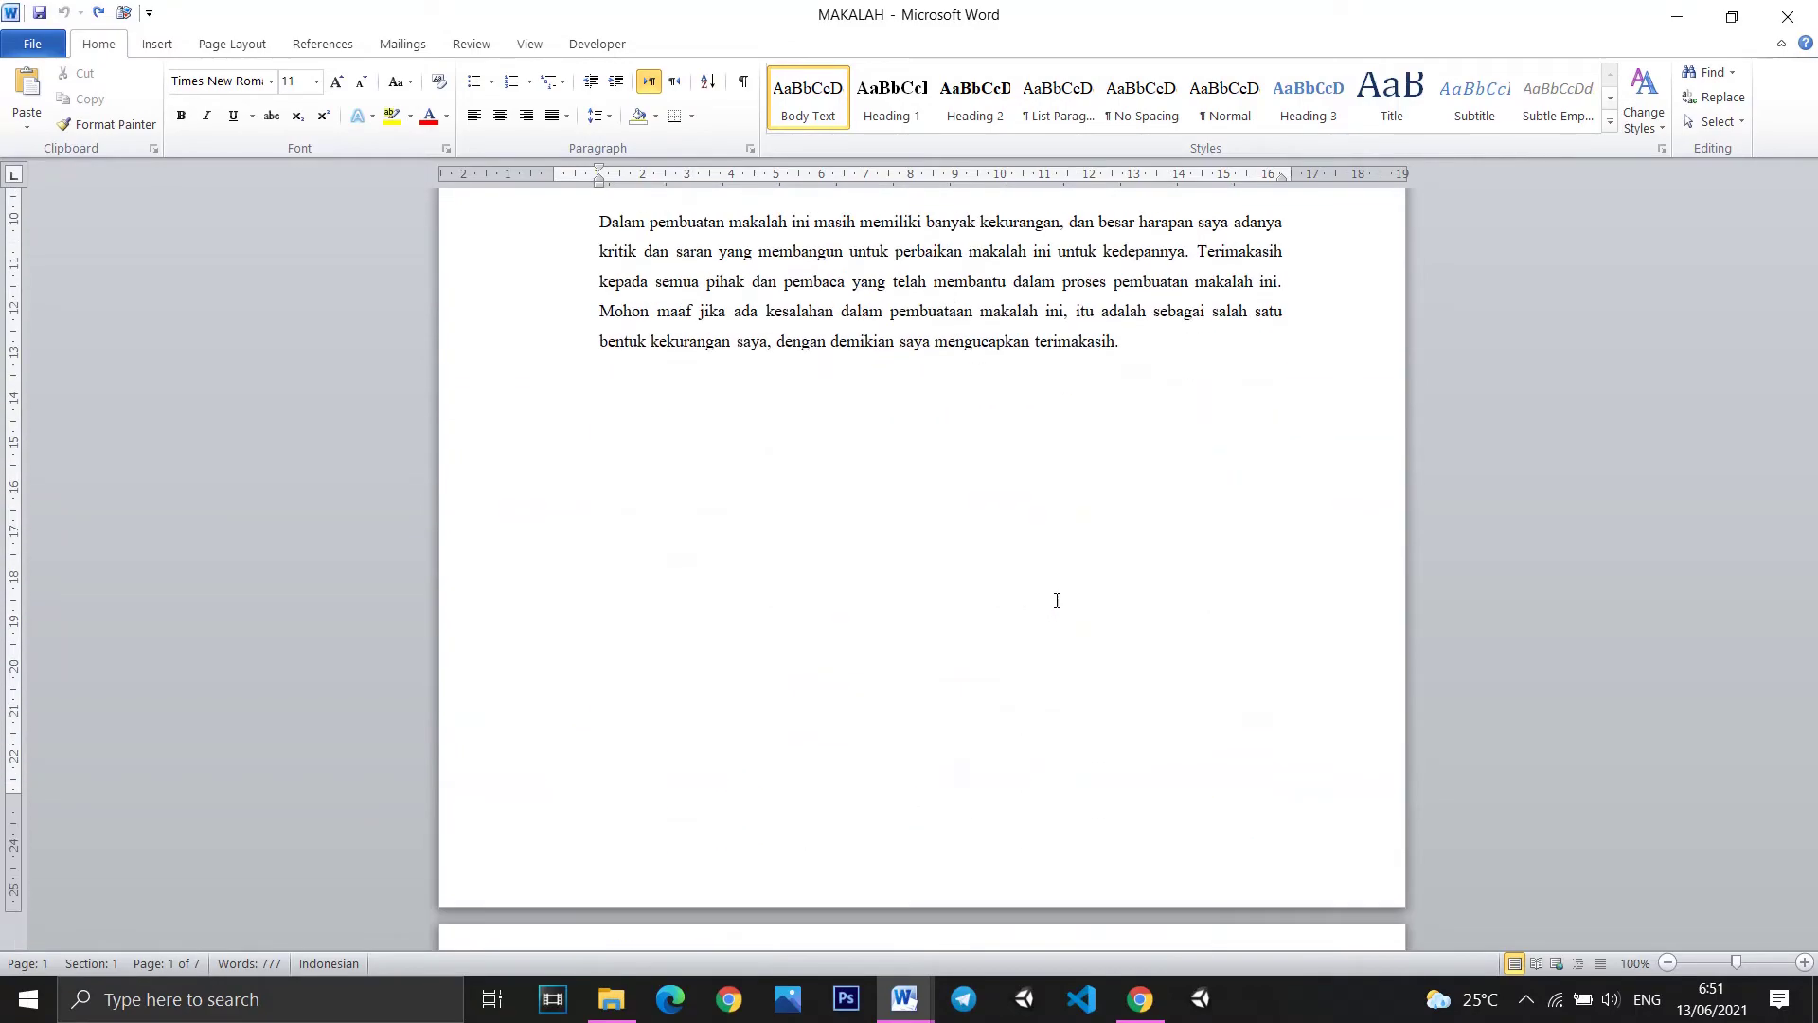
pyautogui.scroll(-8, 1056, 599)
pyautogui.scroll(-6, 1042, 607)
pyautogui.scroll(-10, 1038, 611)
pyautogui.scroll(-5, 1034, 620)
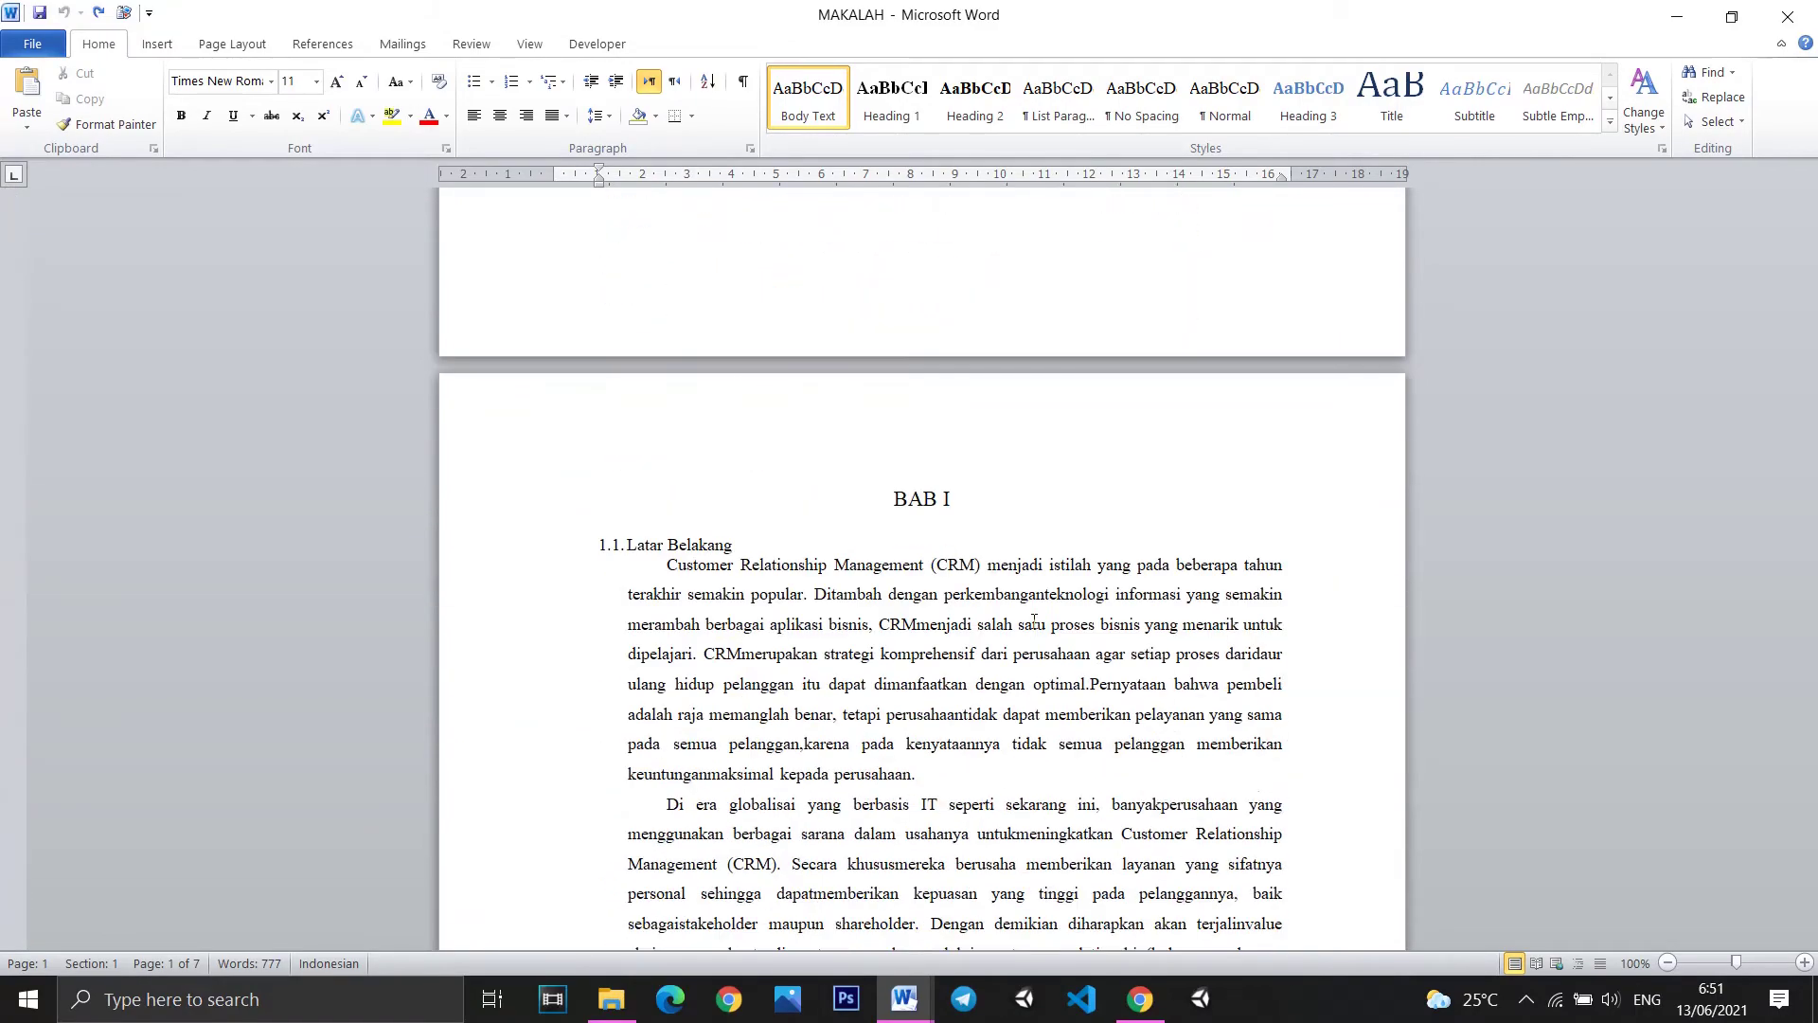
pyautogui.click(892, 498)
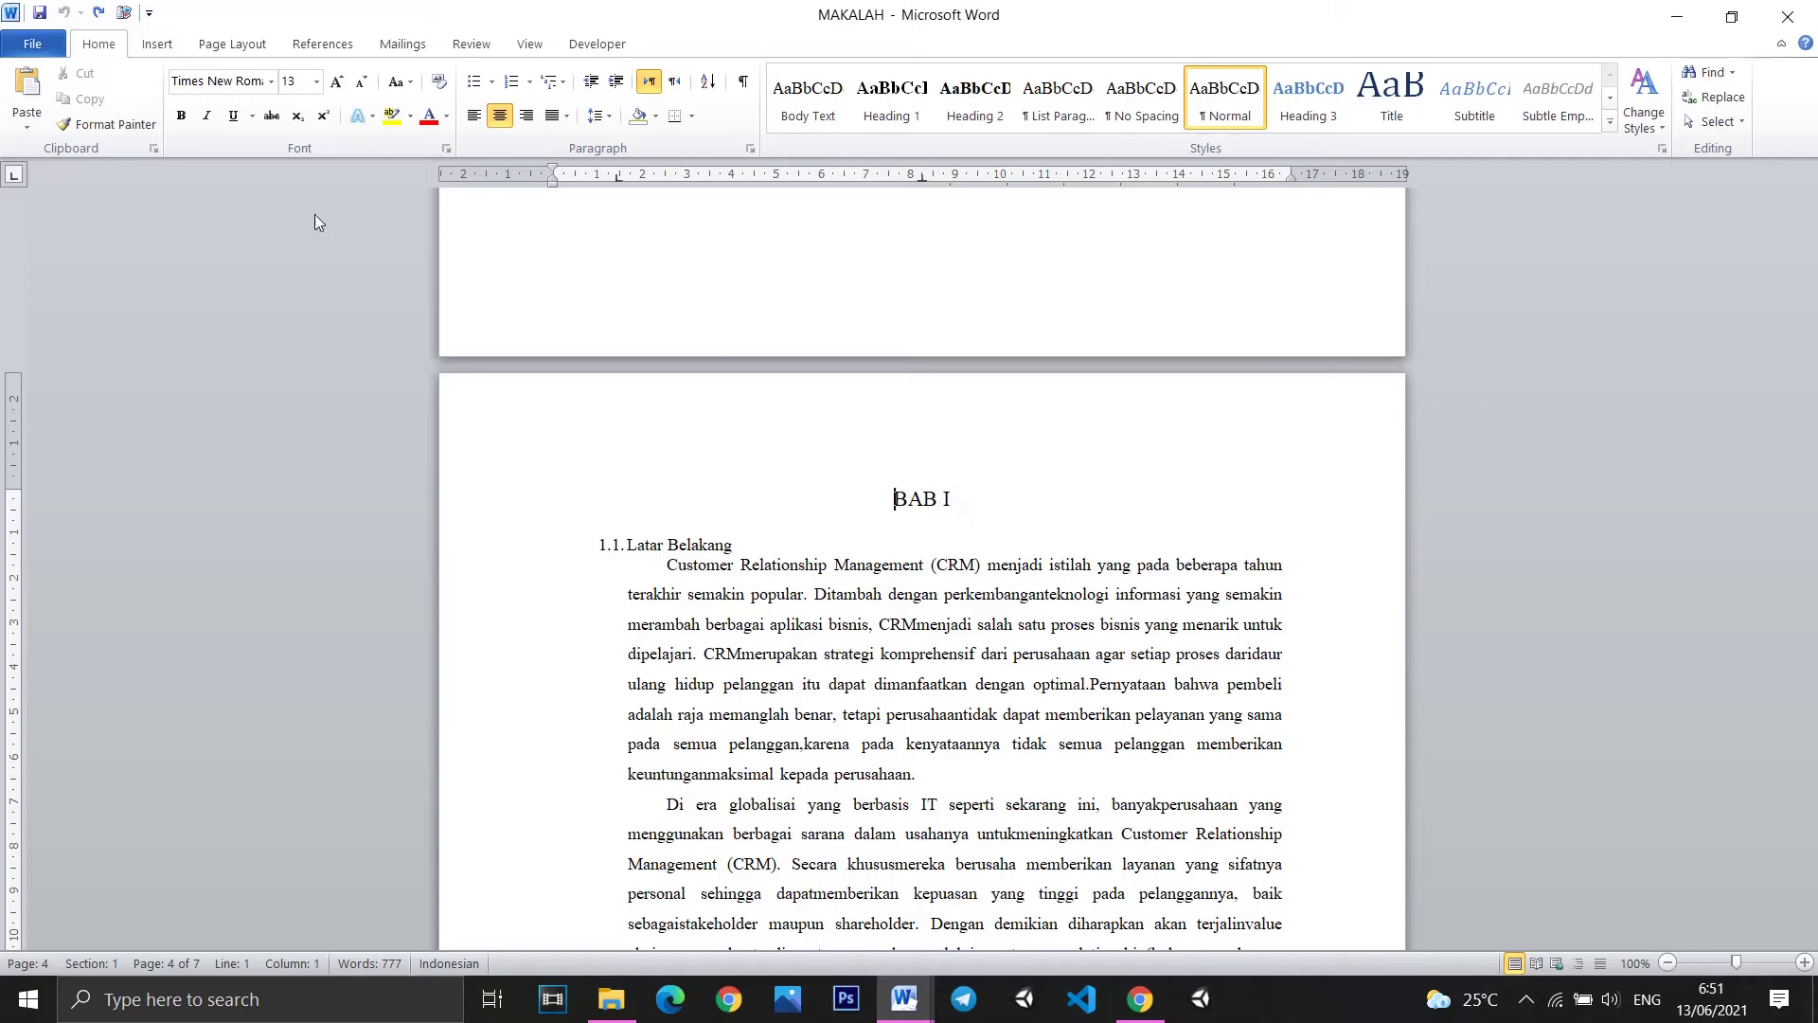
# In Page Setup, apply settings to This point forward so BAB I starts Section 2.
pyautogui.click(232, 45)
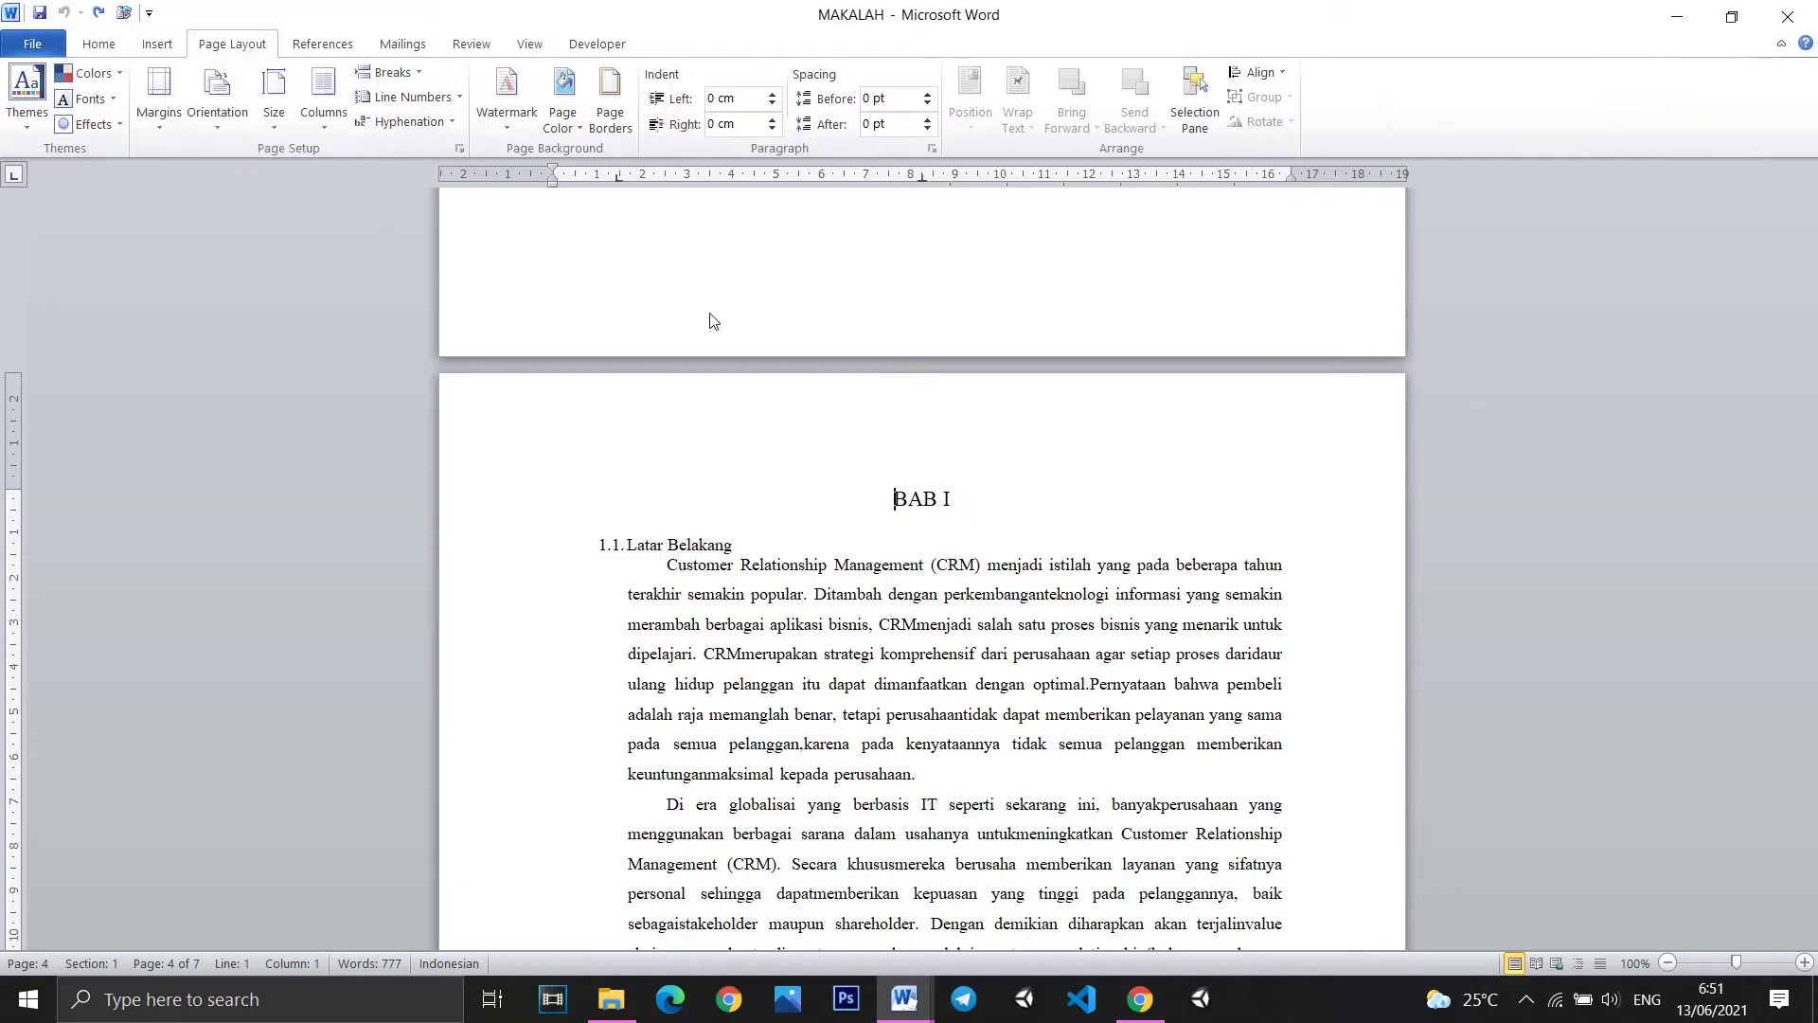
pyautogui.click(169, 116)
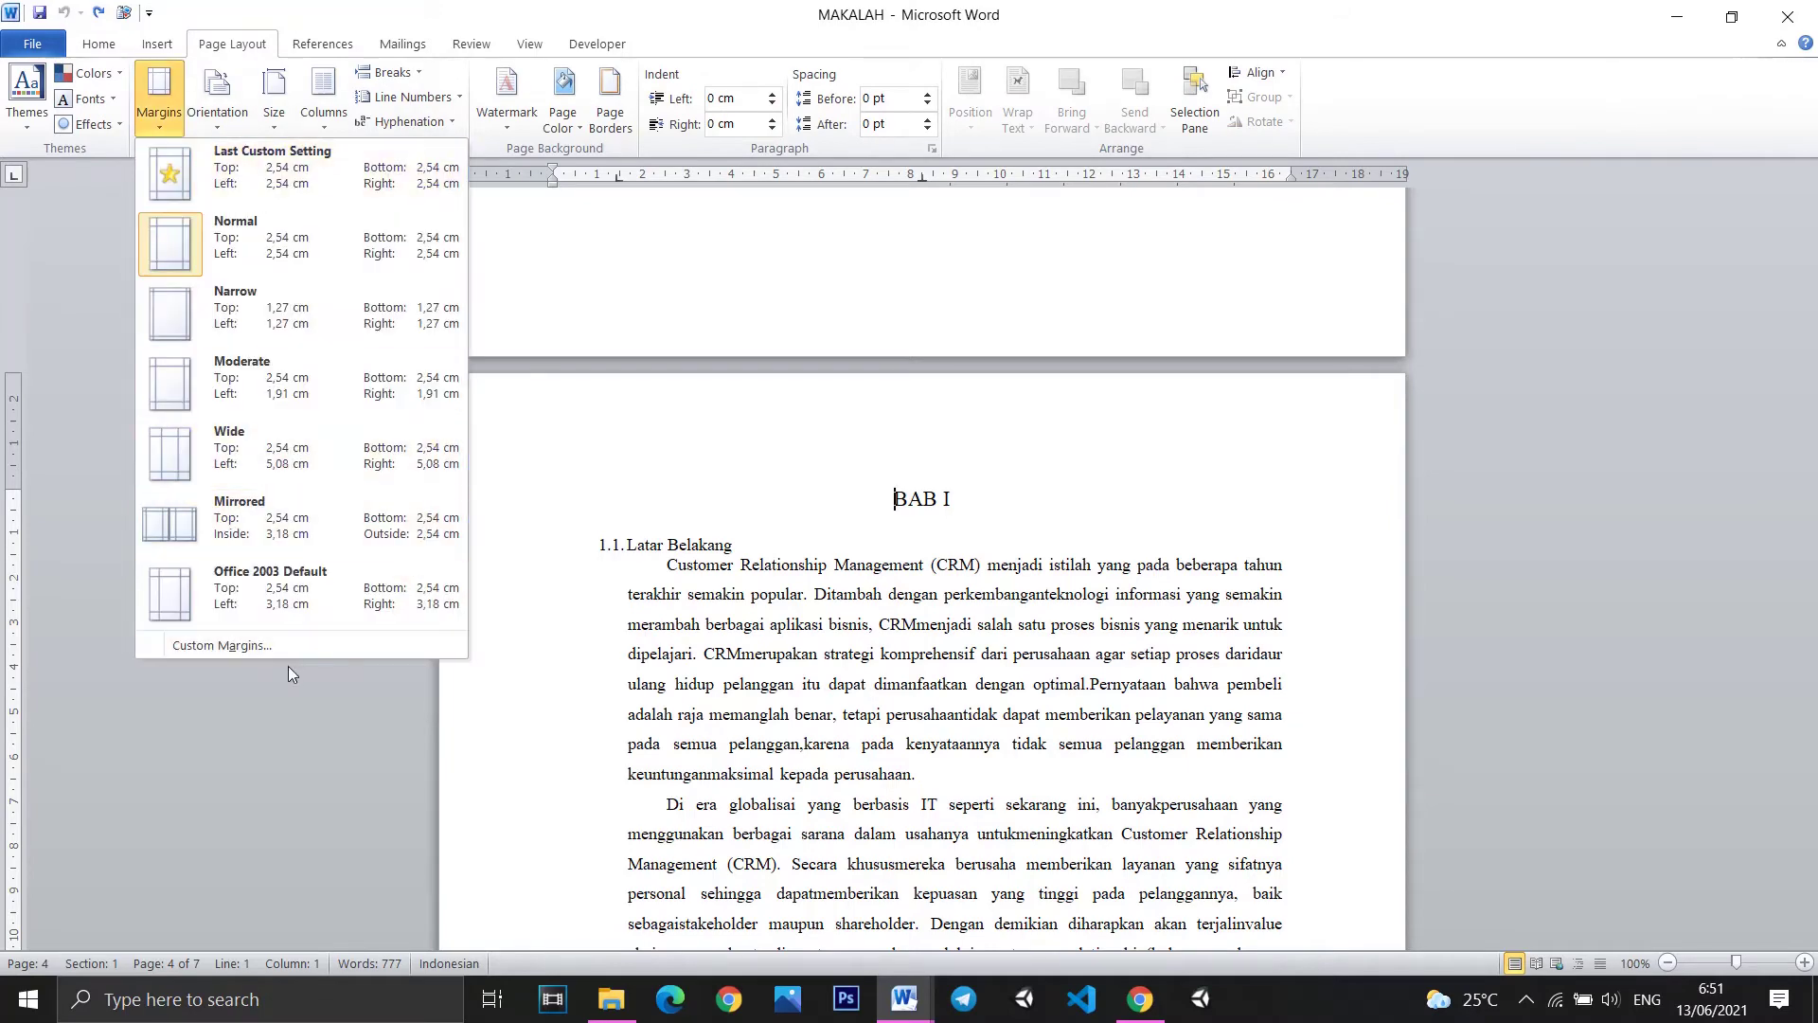
pyautogui.click(244, 644)
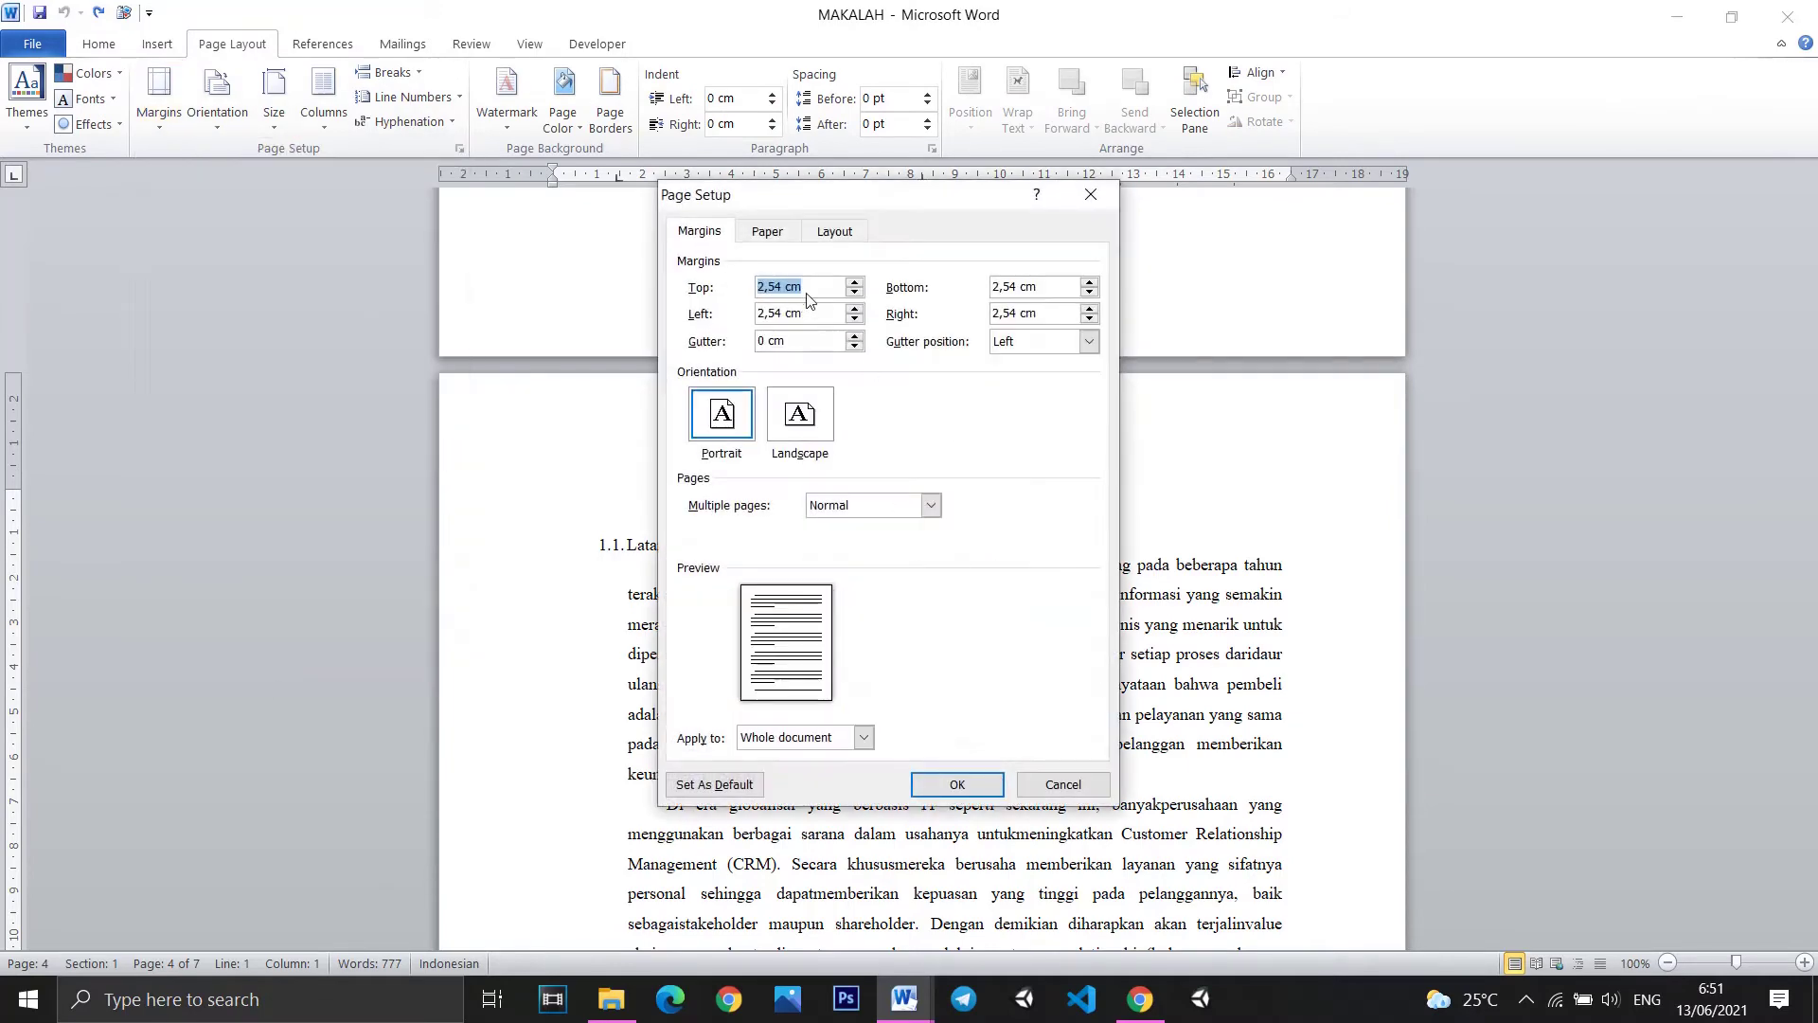
pyautogui.click(703, 233)
pyautogui.click(864, 739)
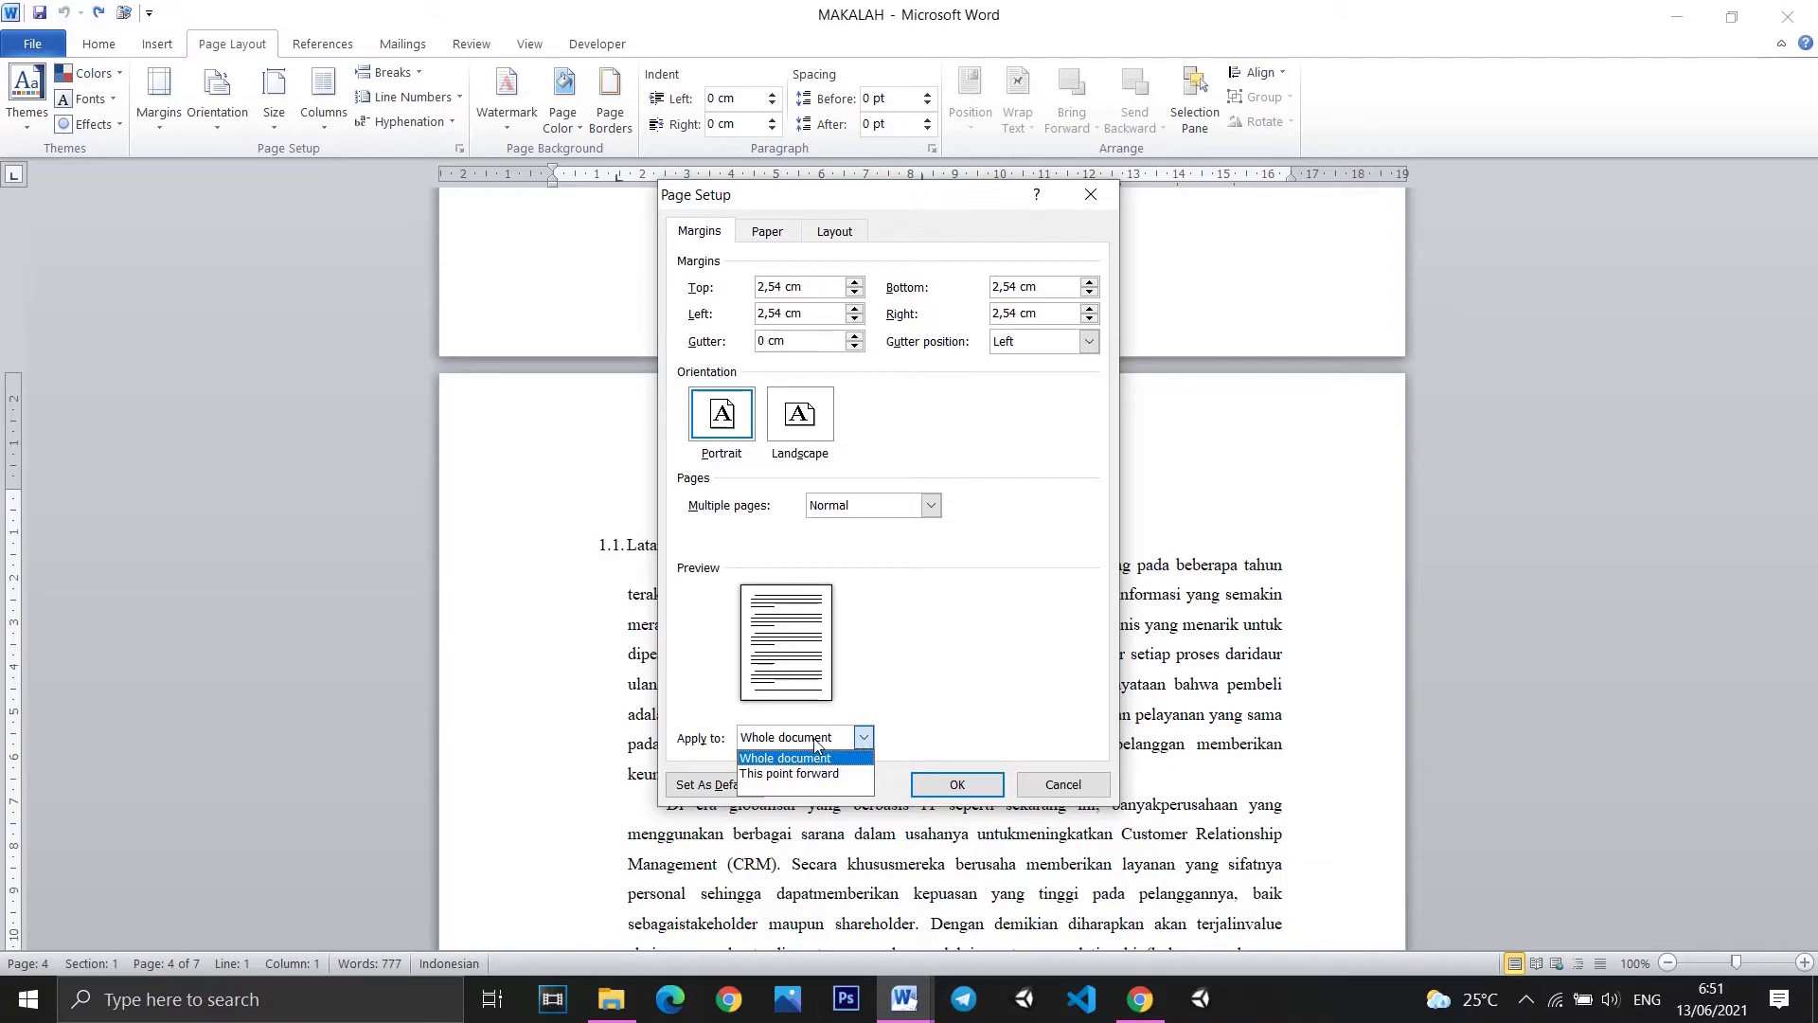
pyautogui.click(799, 774)
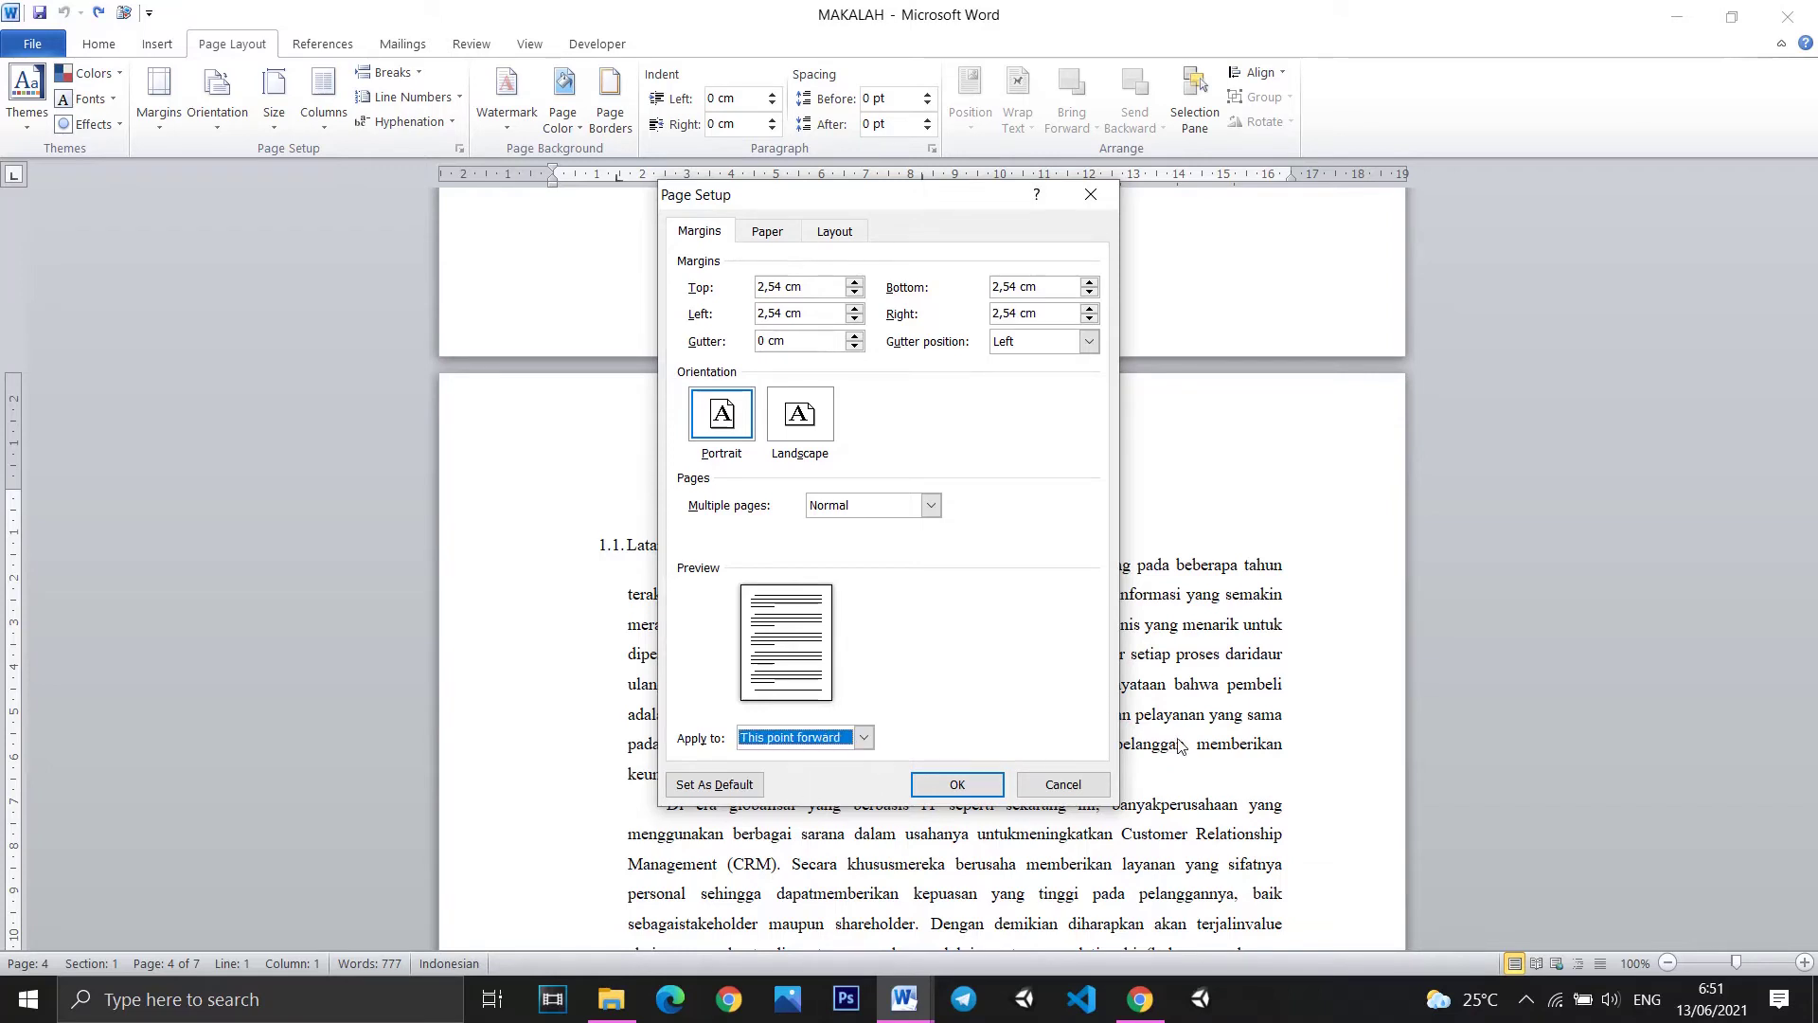
pyautogui.click(941, 789)
# Re-insert Plain Number 2 centred bottom page numbers, giving the contents page number 3.
pyautogui.scroll(3, 869, 596)
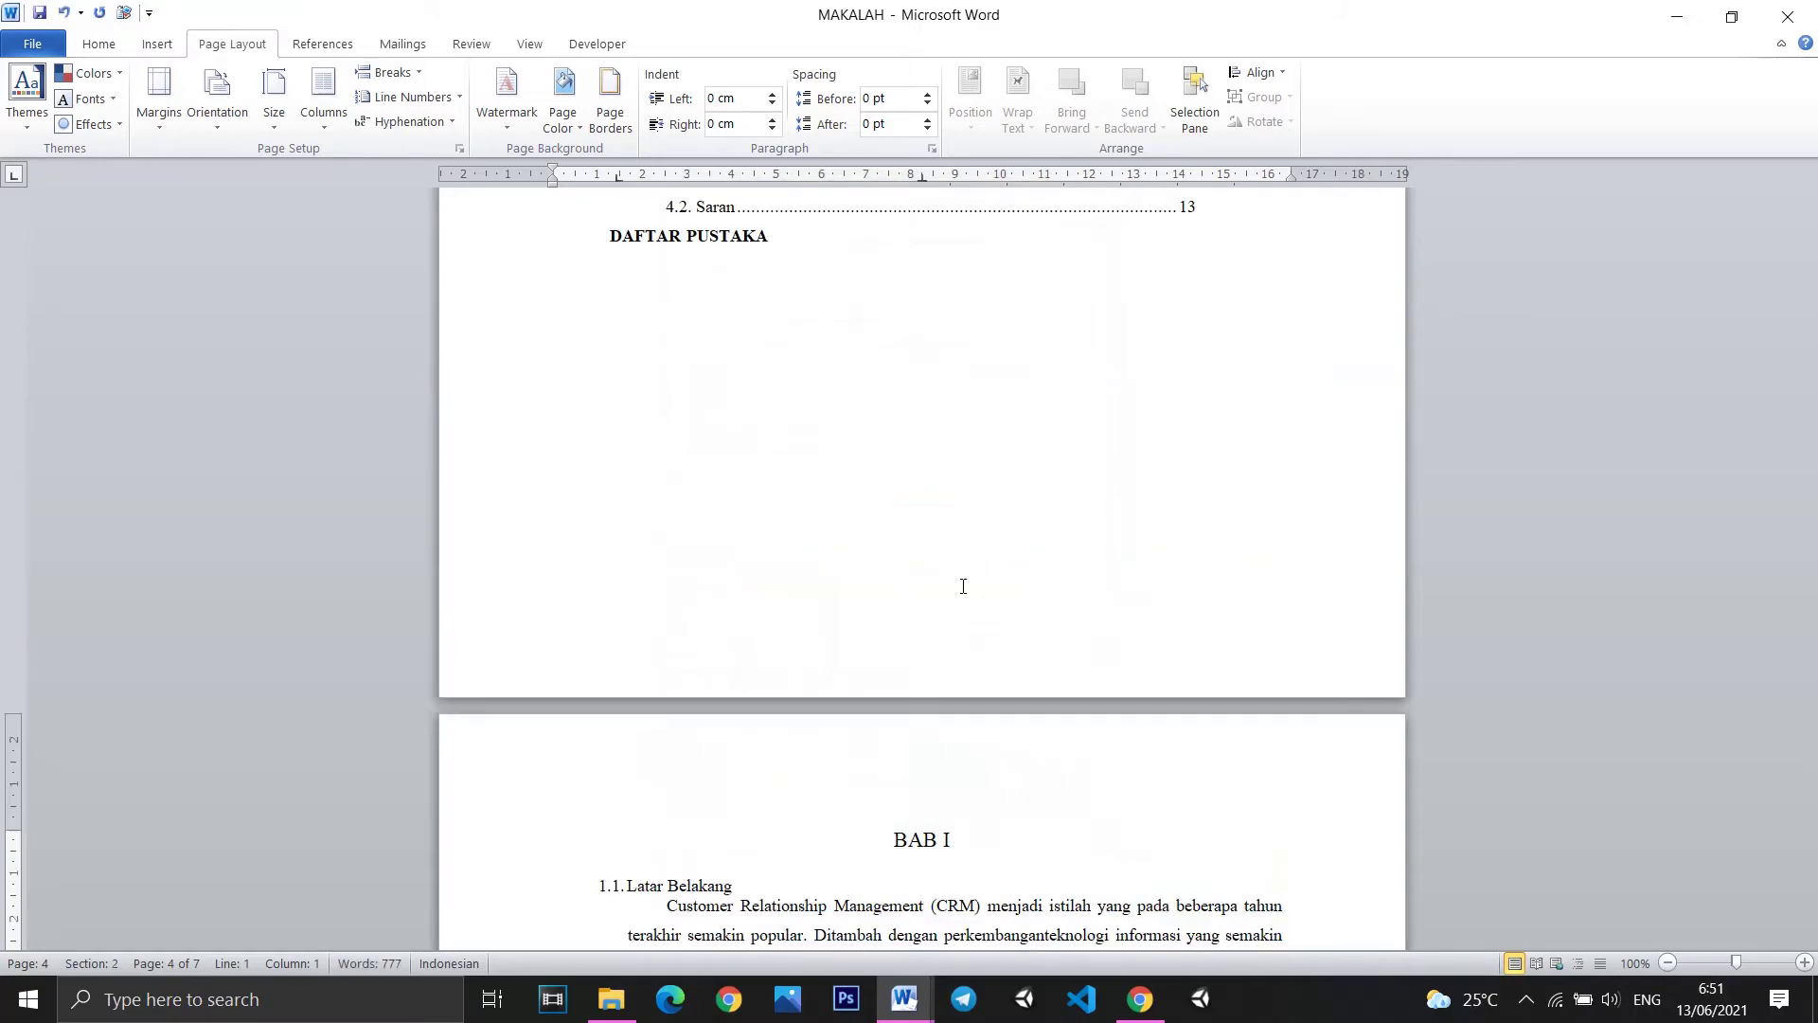
pyautogui.scroll(5, 957, 587)
pyautogui.scroll(5, 956, 592)
pyautogui.scroll(5, 952, 596)
pyautogui.scroll(5, 951, 597)
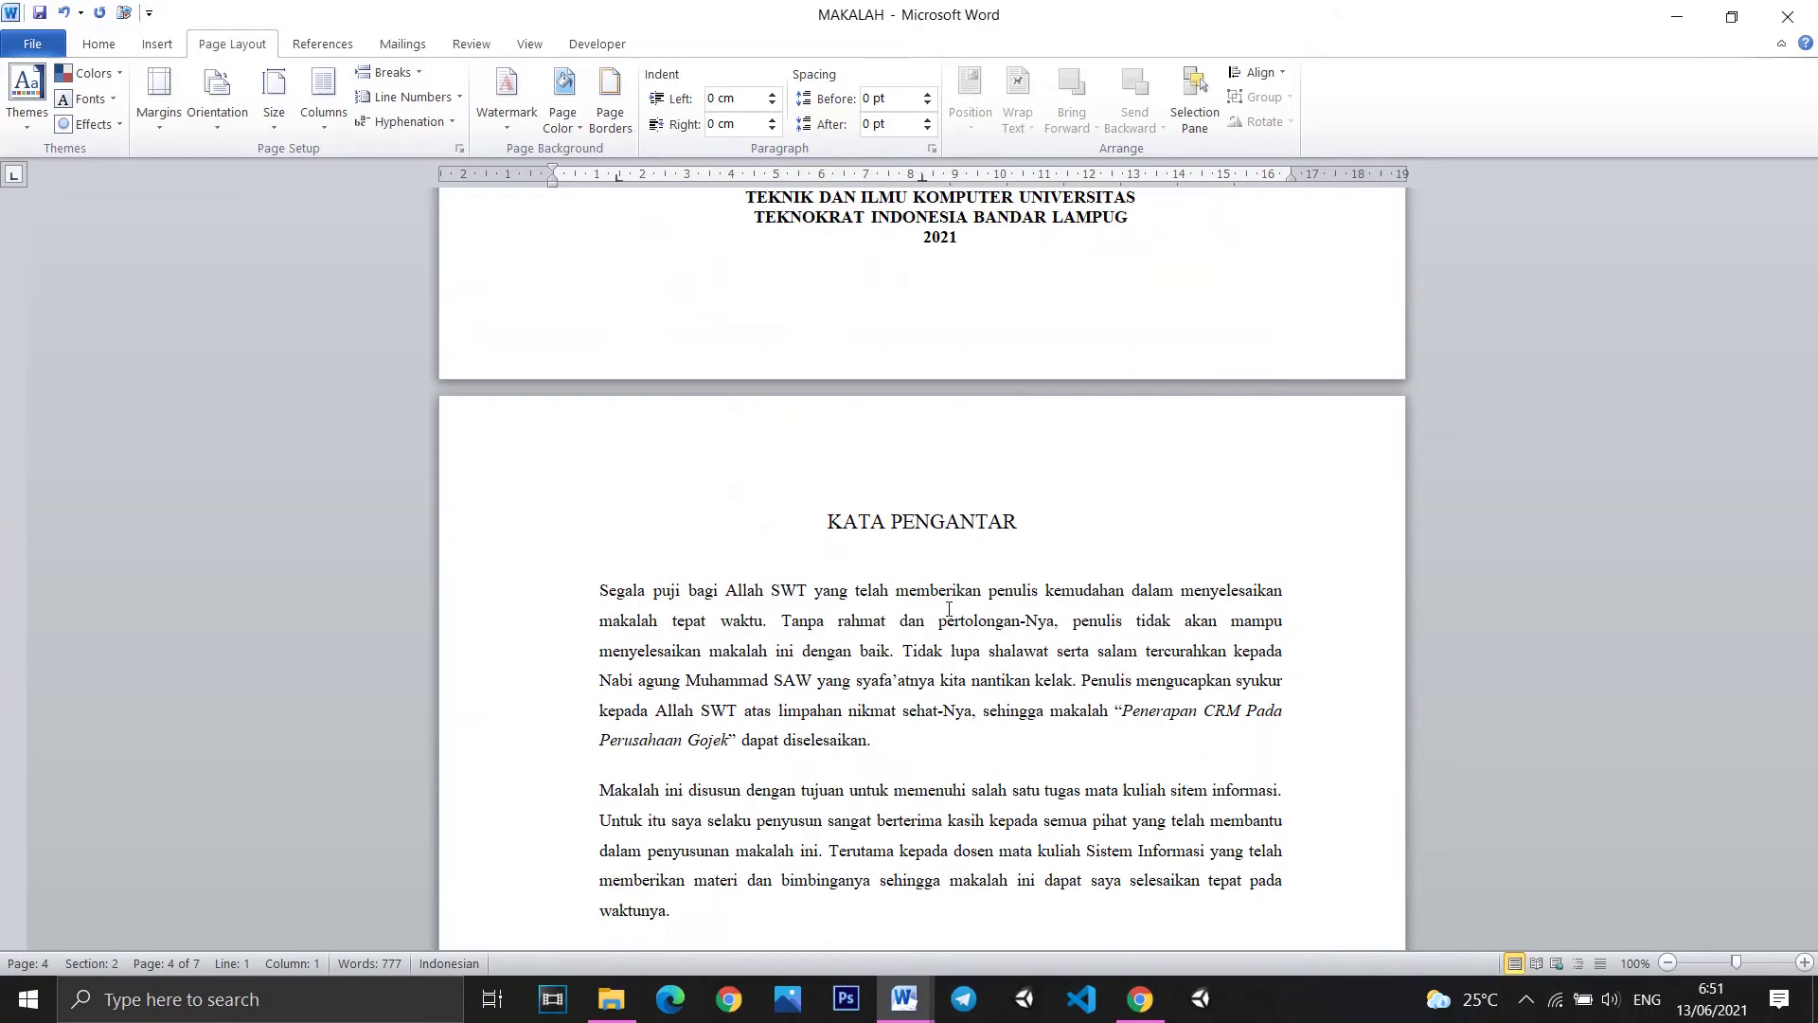
pyautogui.scroll(5, 951, 601)
pyautogui.scroll(3, 952, 606)
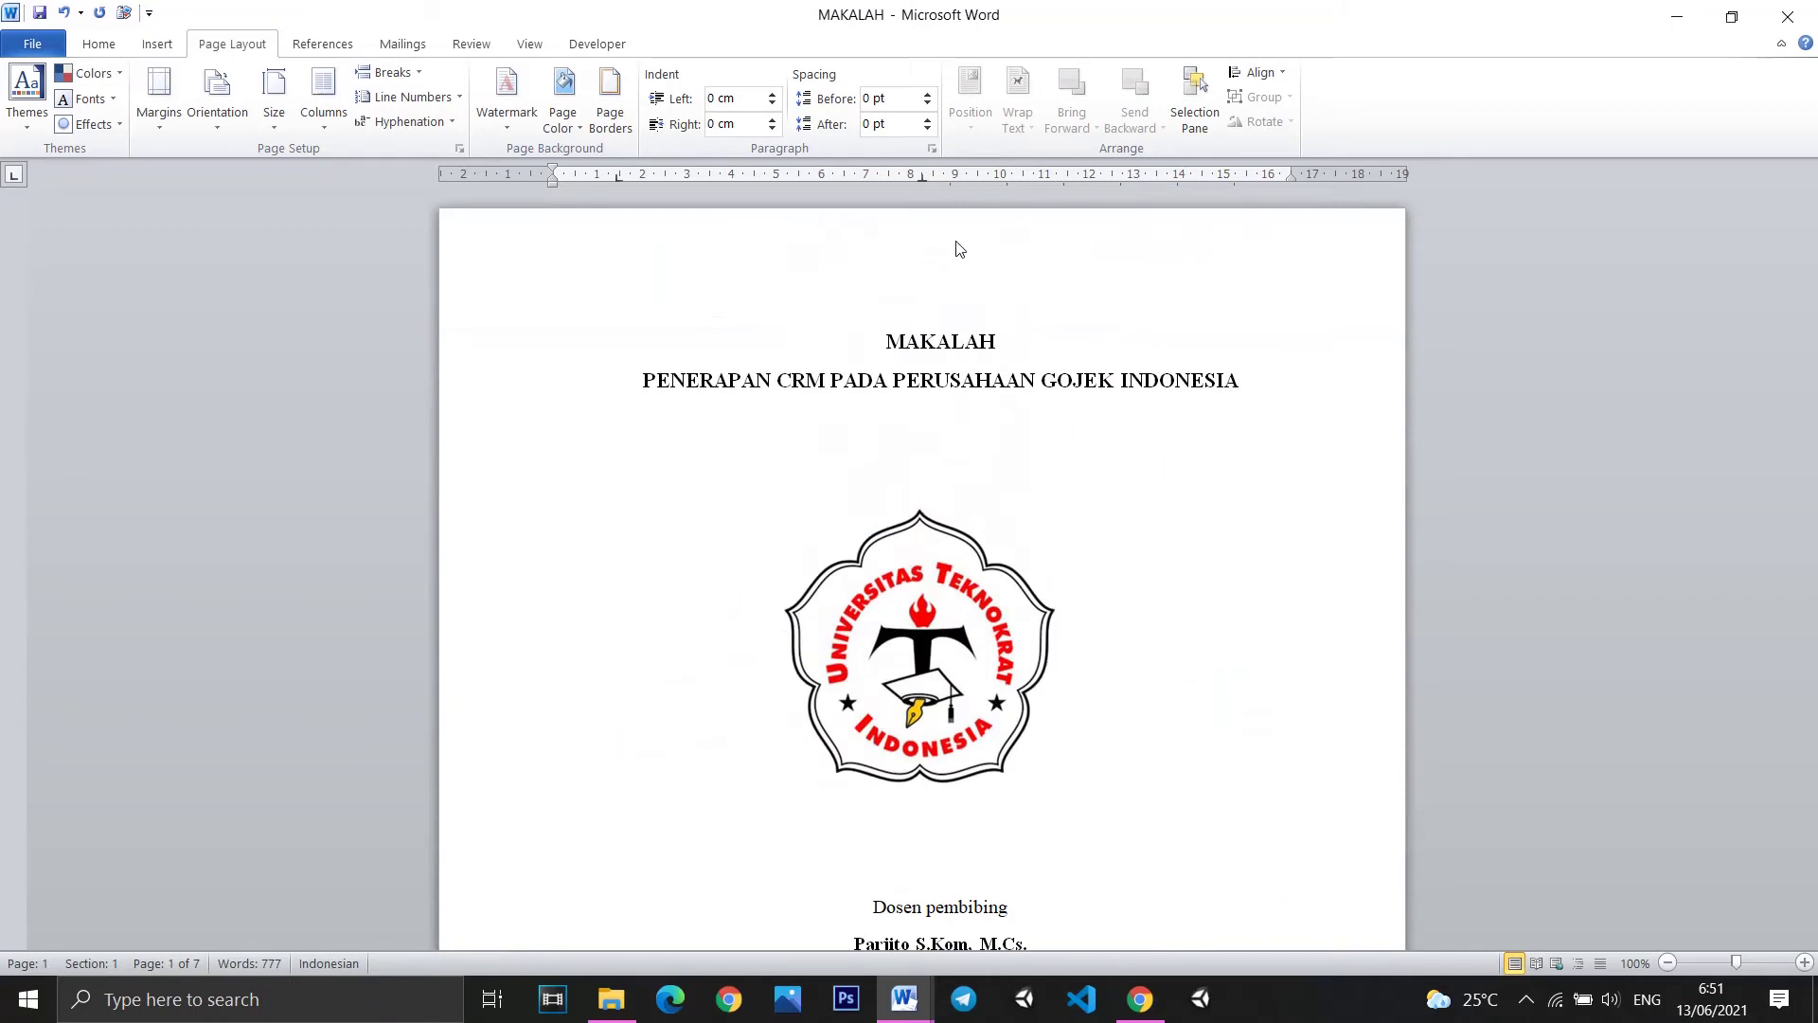
pyautogui.doubleClick(956, 248)
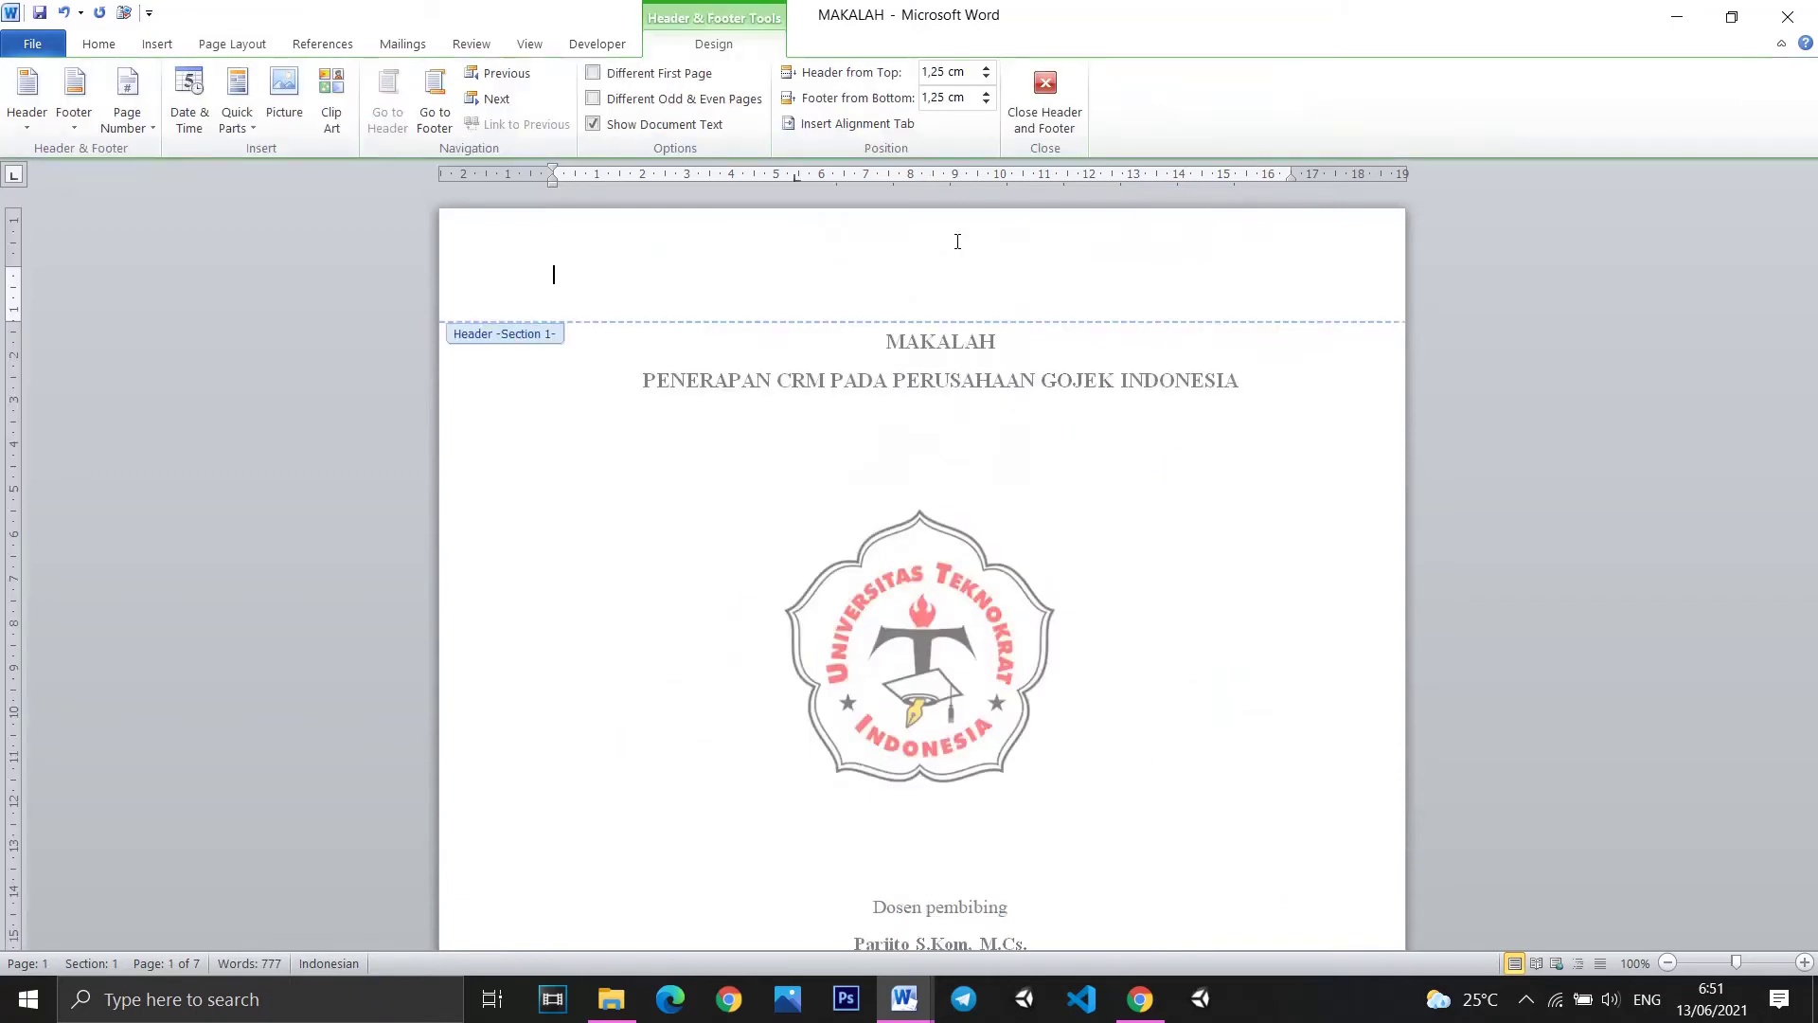
pyautogui.click(100, 45)
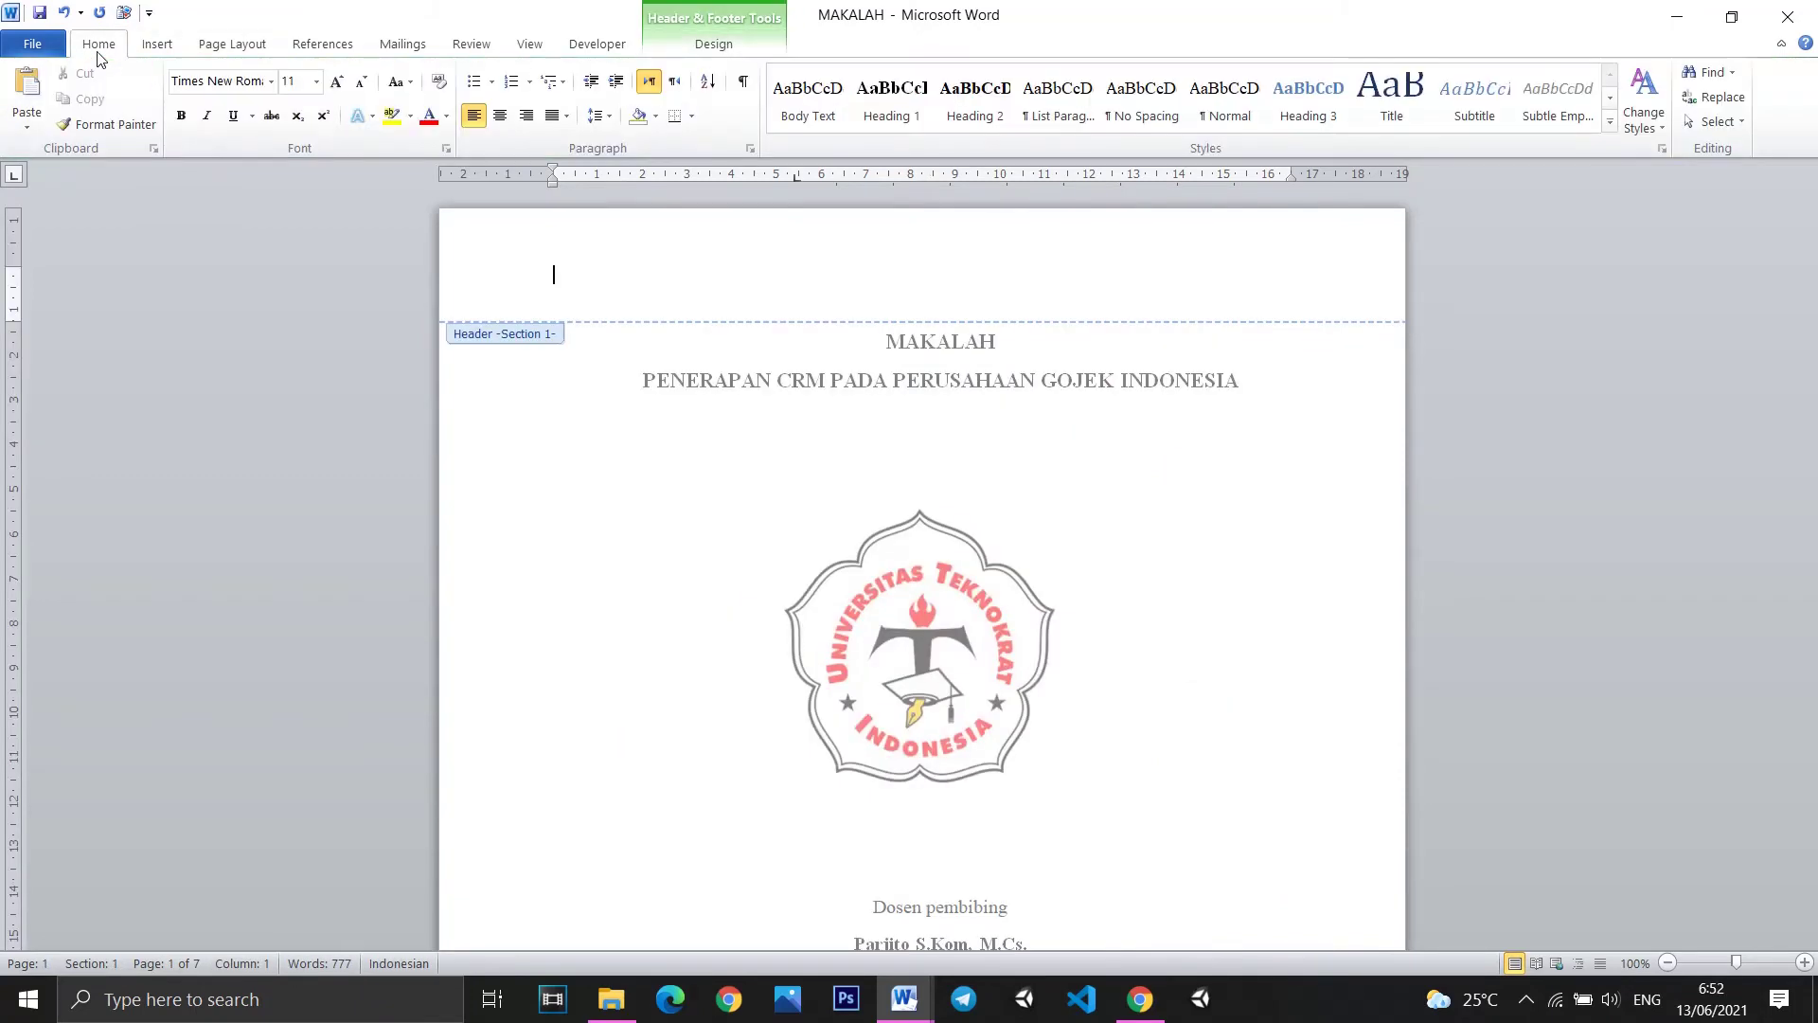
pyautogui.click(154, 45)
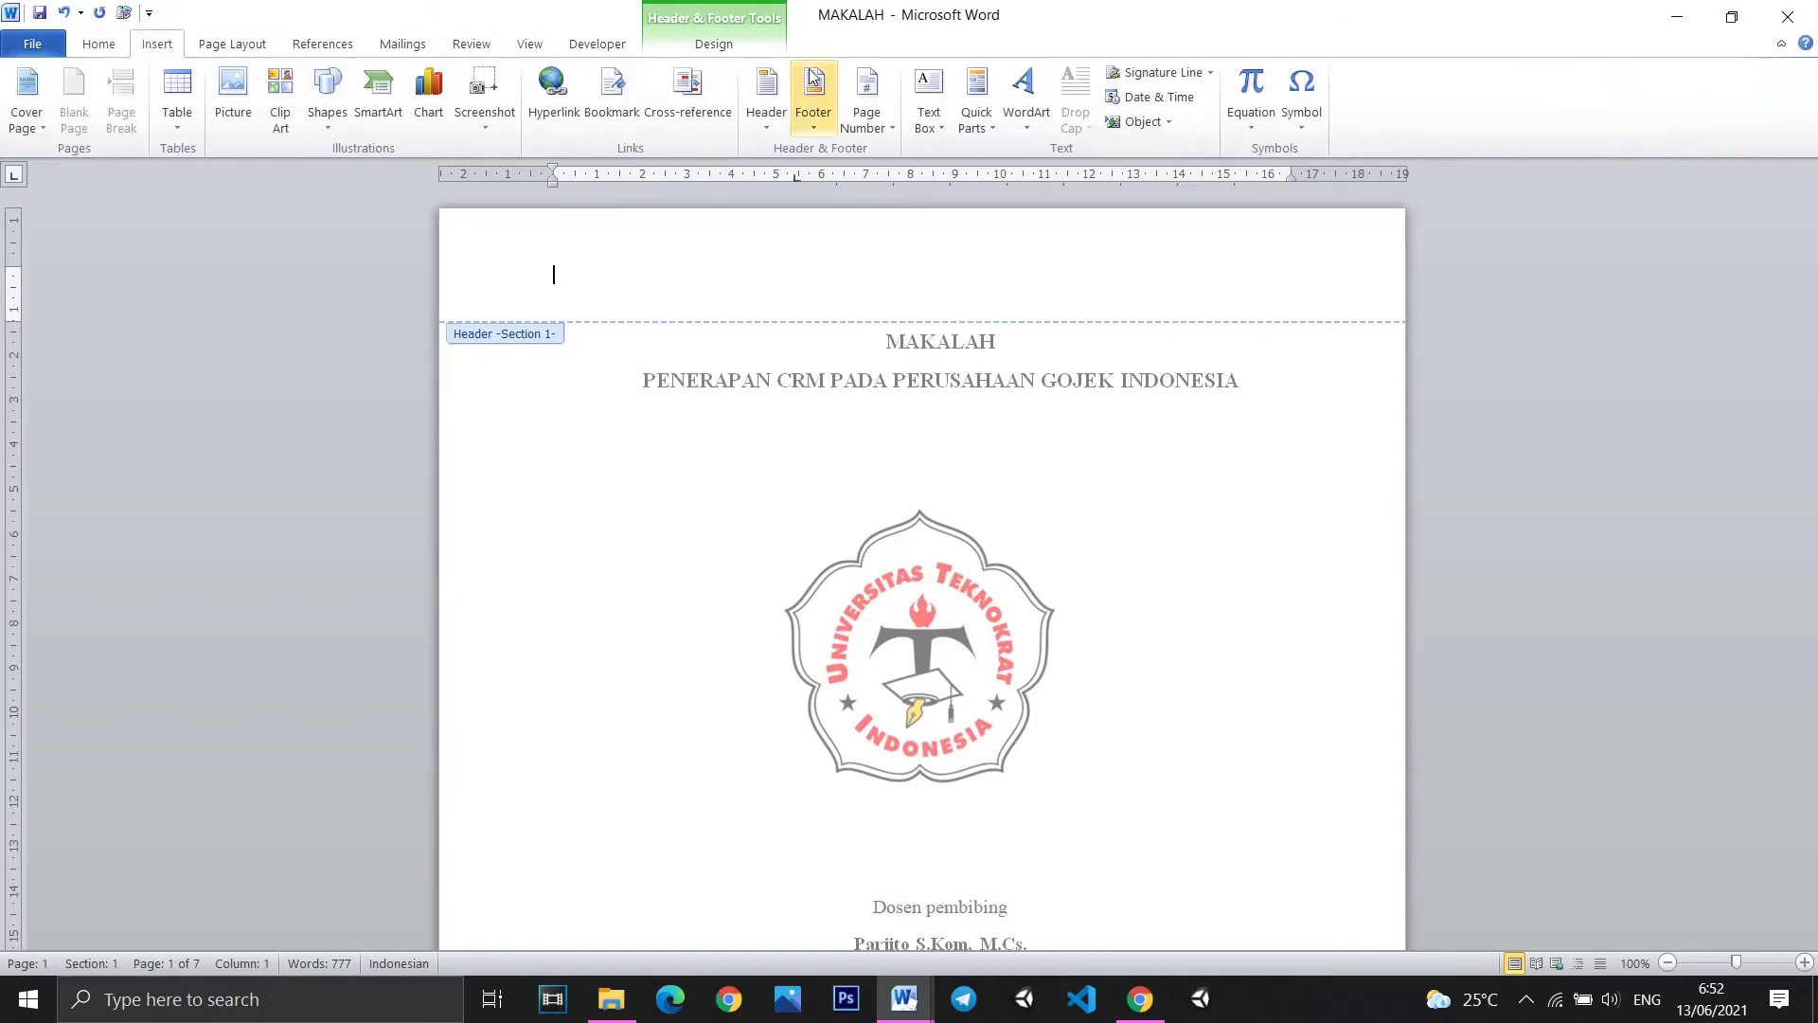
pyautogui.click(866, 111)
pyautogui.moveTo(919, 178)
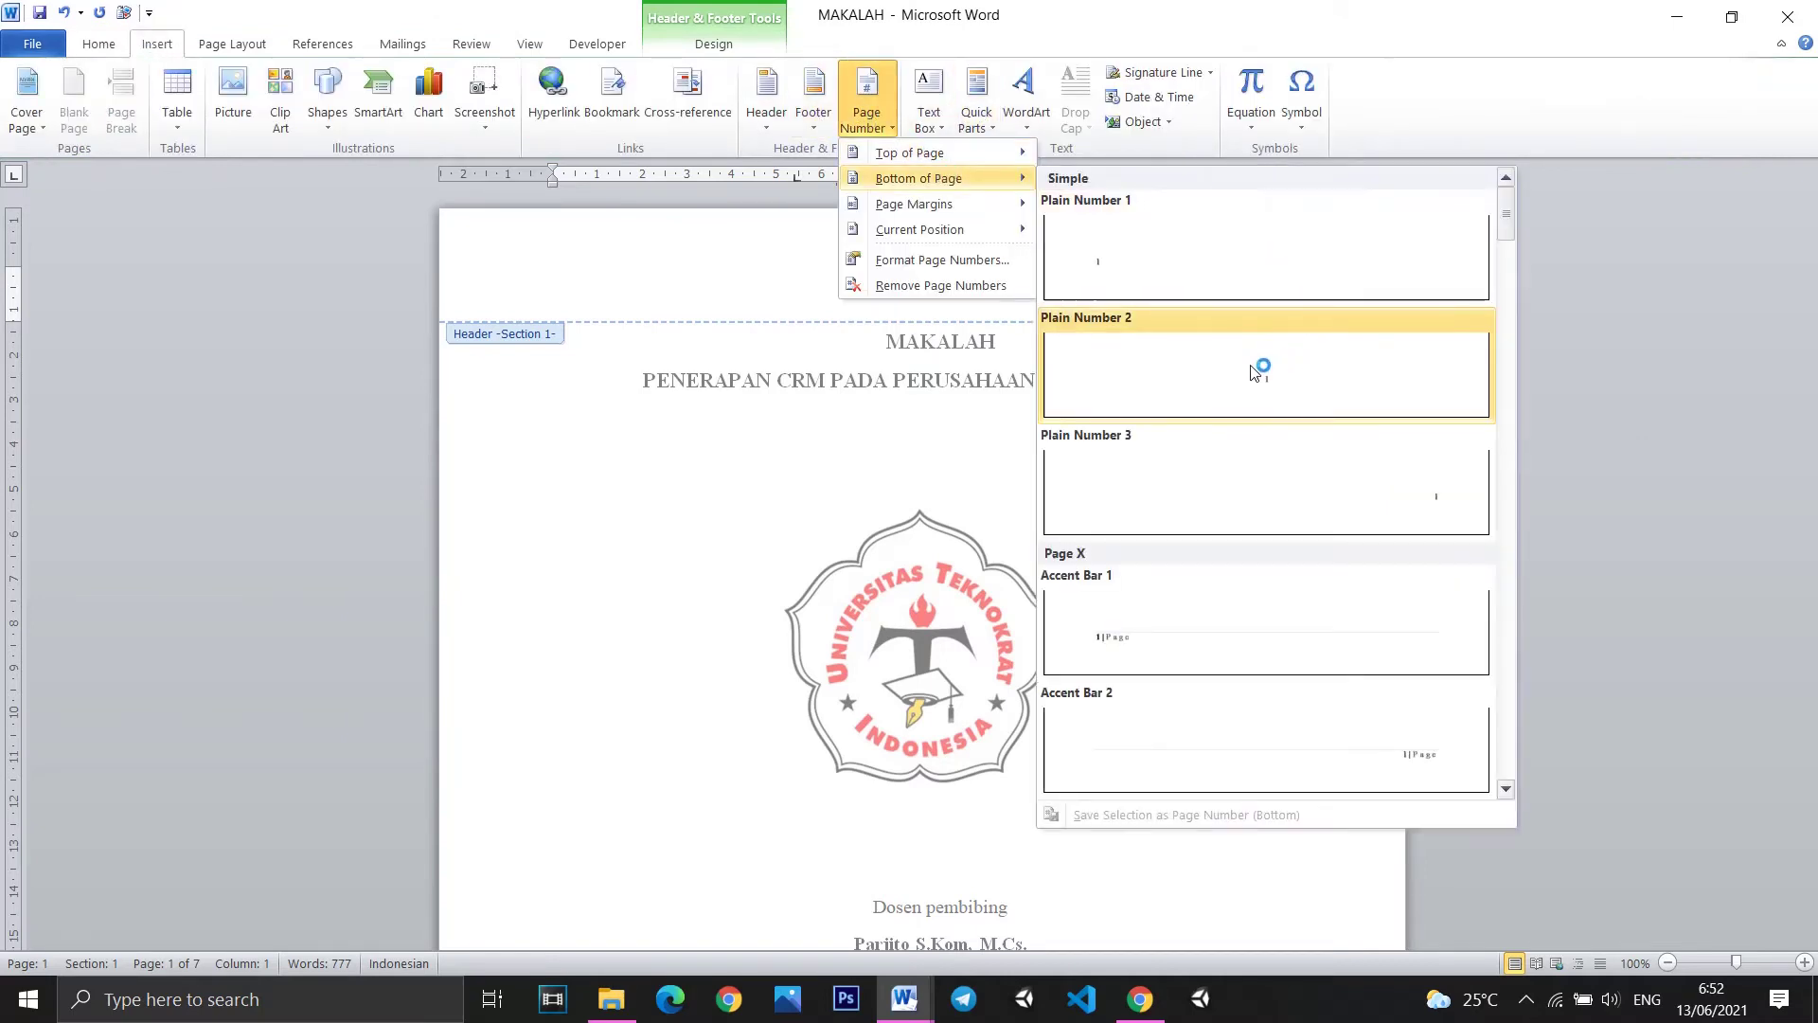
pyautogui.click(1255, 372)
pyautogui.click(1045, 95)
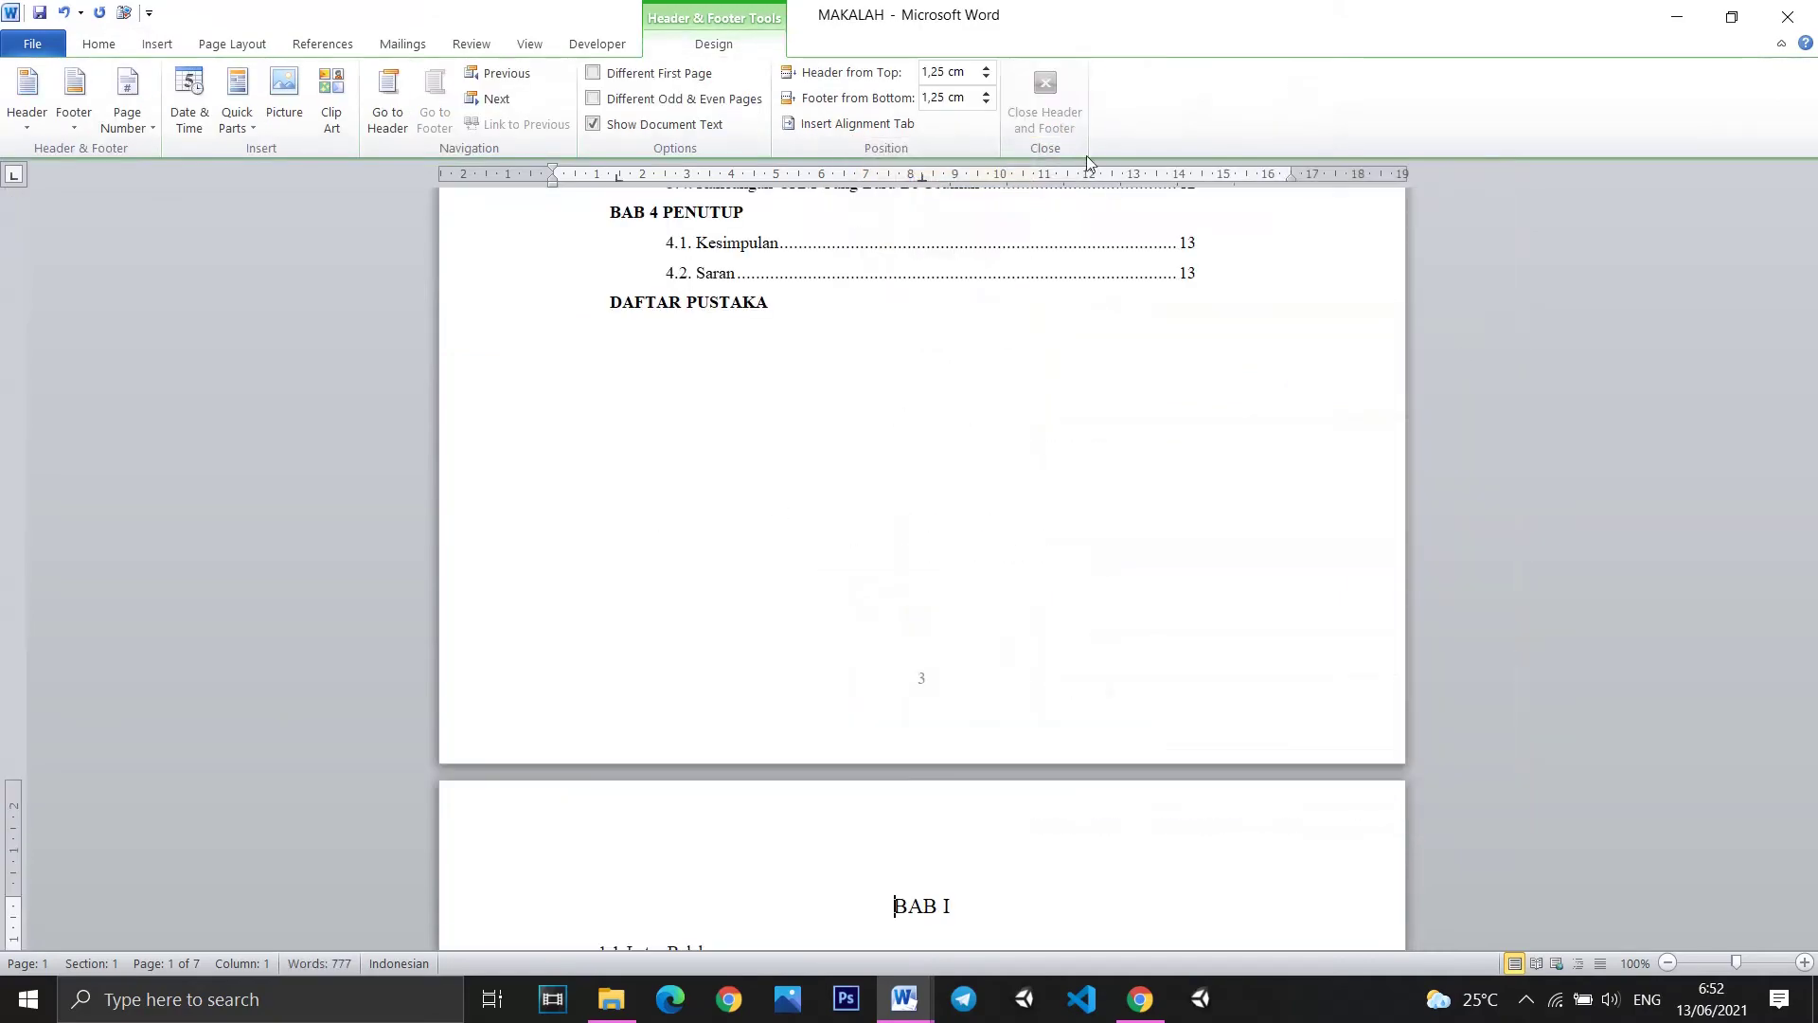
# Format the front-matter page numbers as lowercase roman numerals i, ii, iii.
pyautogui.scroll(7, 1109, 304)
pyautogui.scroll(7, 1115, 313)
pyautogui.scroll(7, 1115, 313)
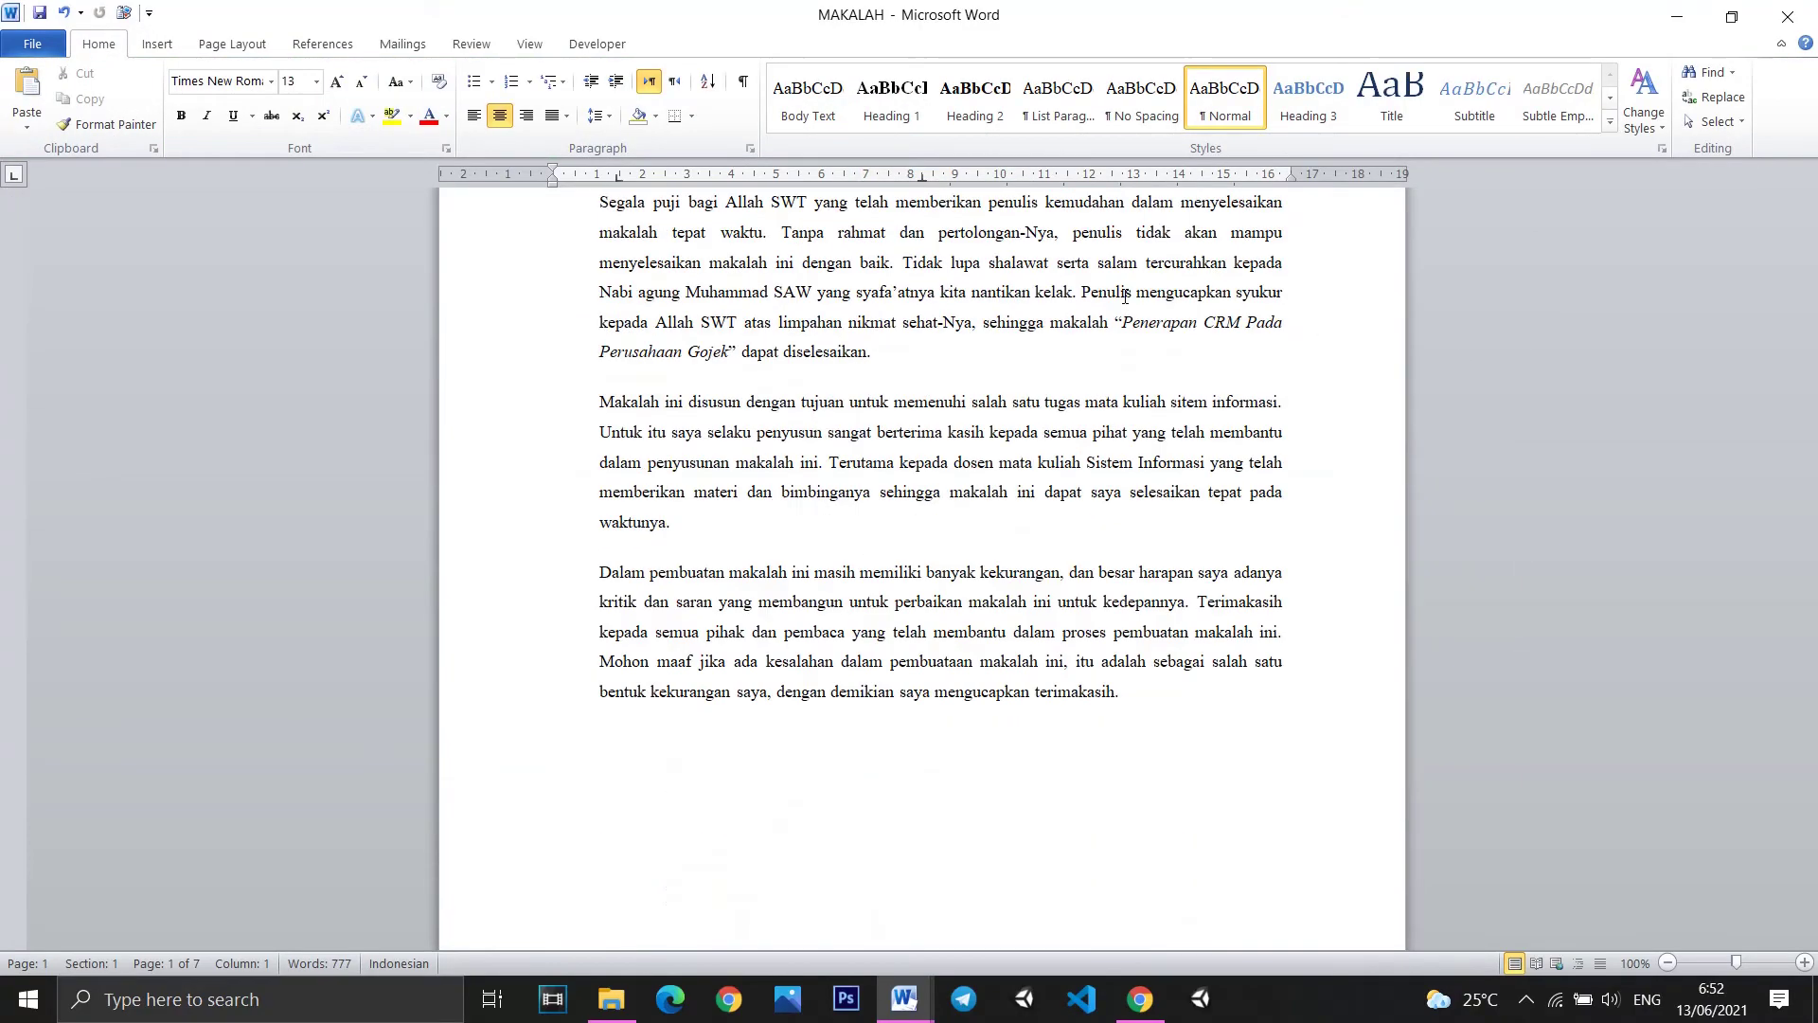
pyautogui.scroll(7, 1117, 284)
pyautogui.scroll(5, 1108, 275)
pyautogui.scroll(3, 1108, 275)
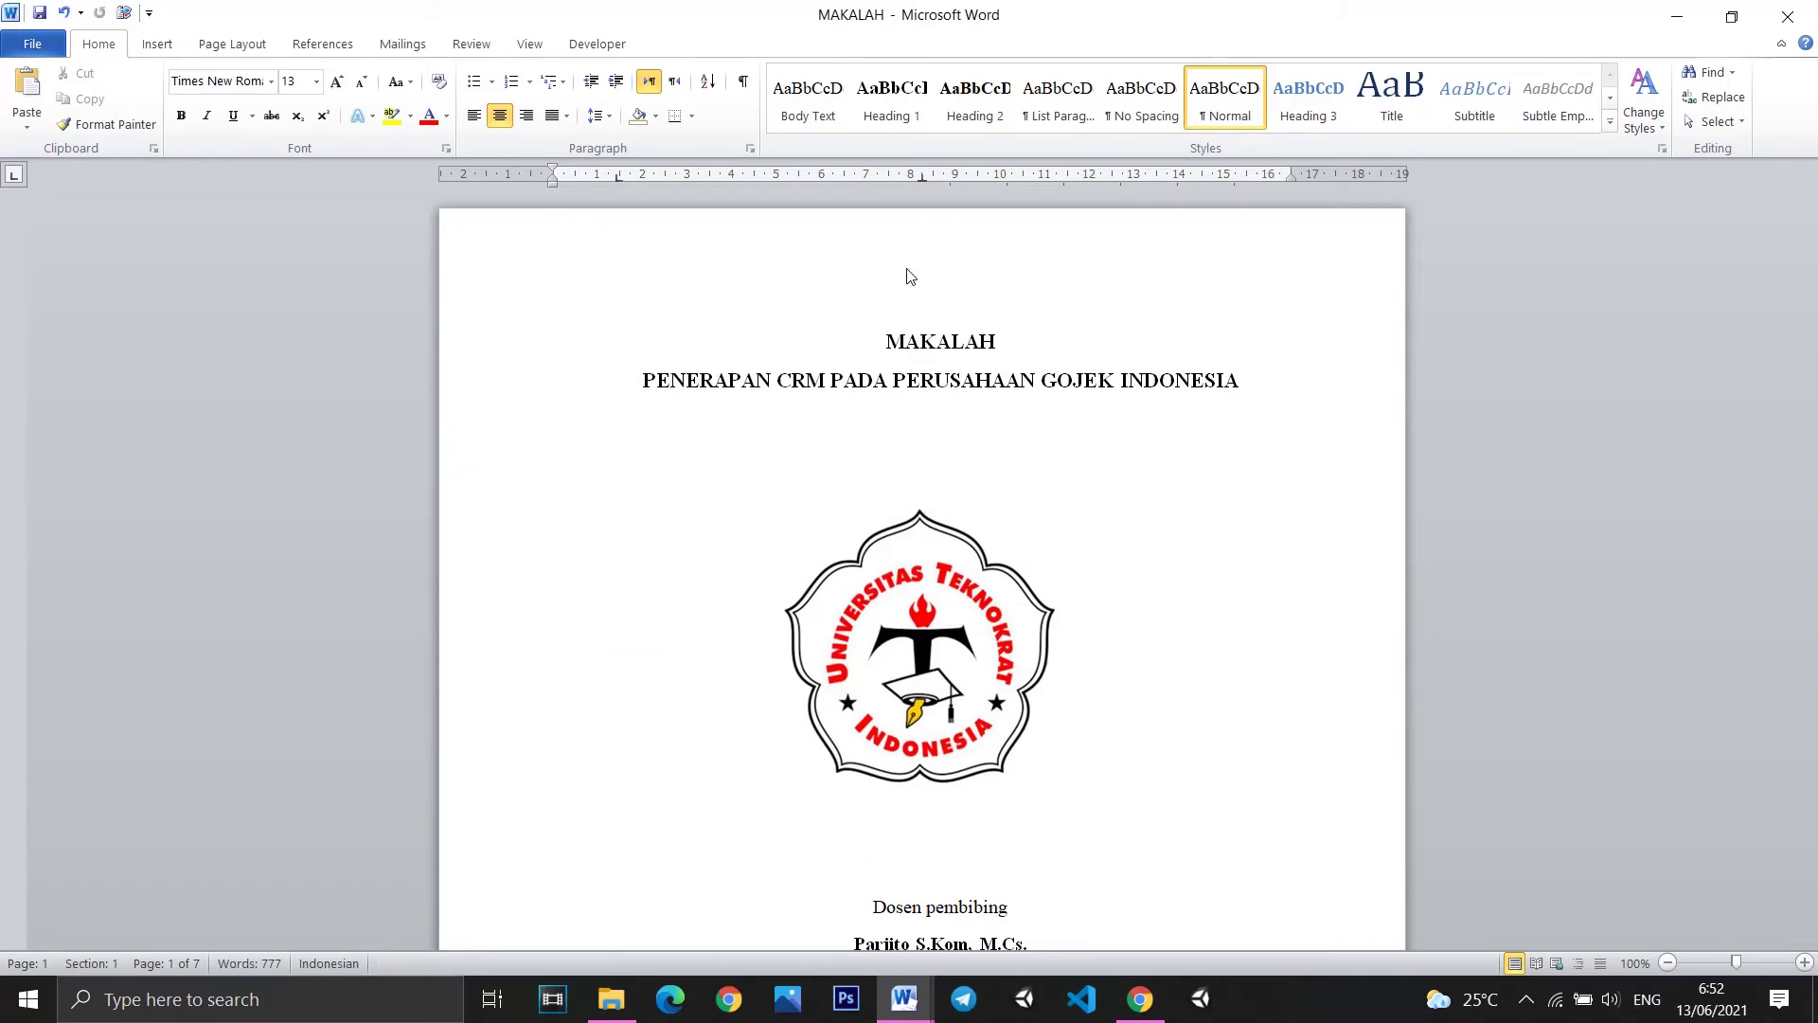
pyautogui.doubleClick(911, 278)
pyautogui.click(130, 116)
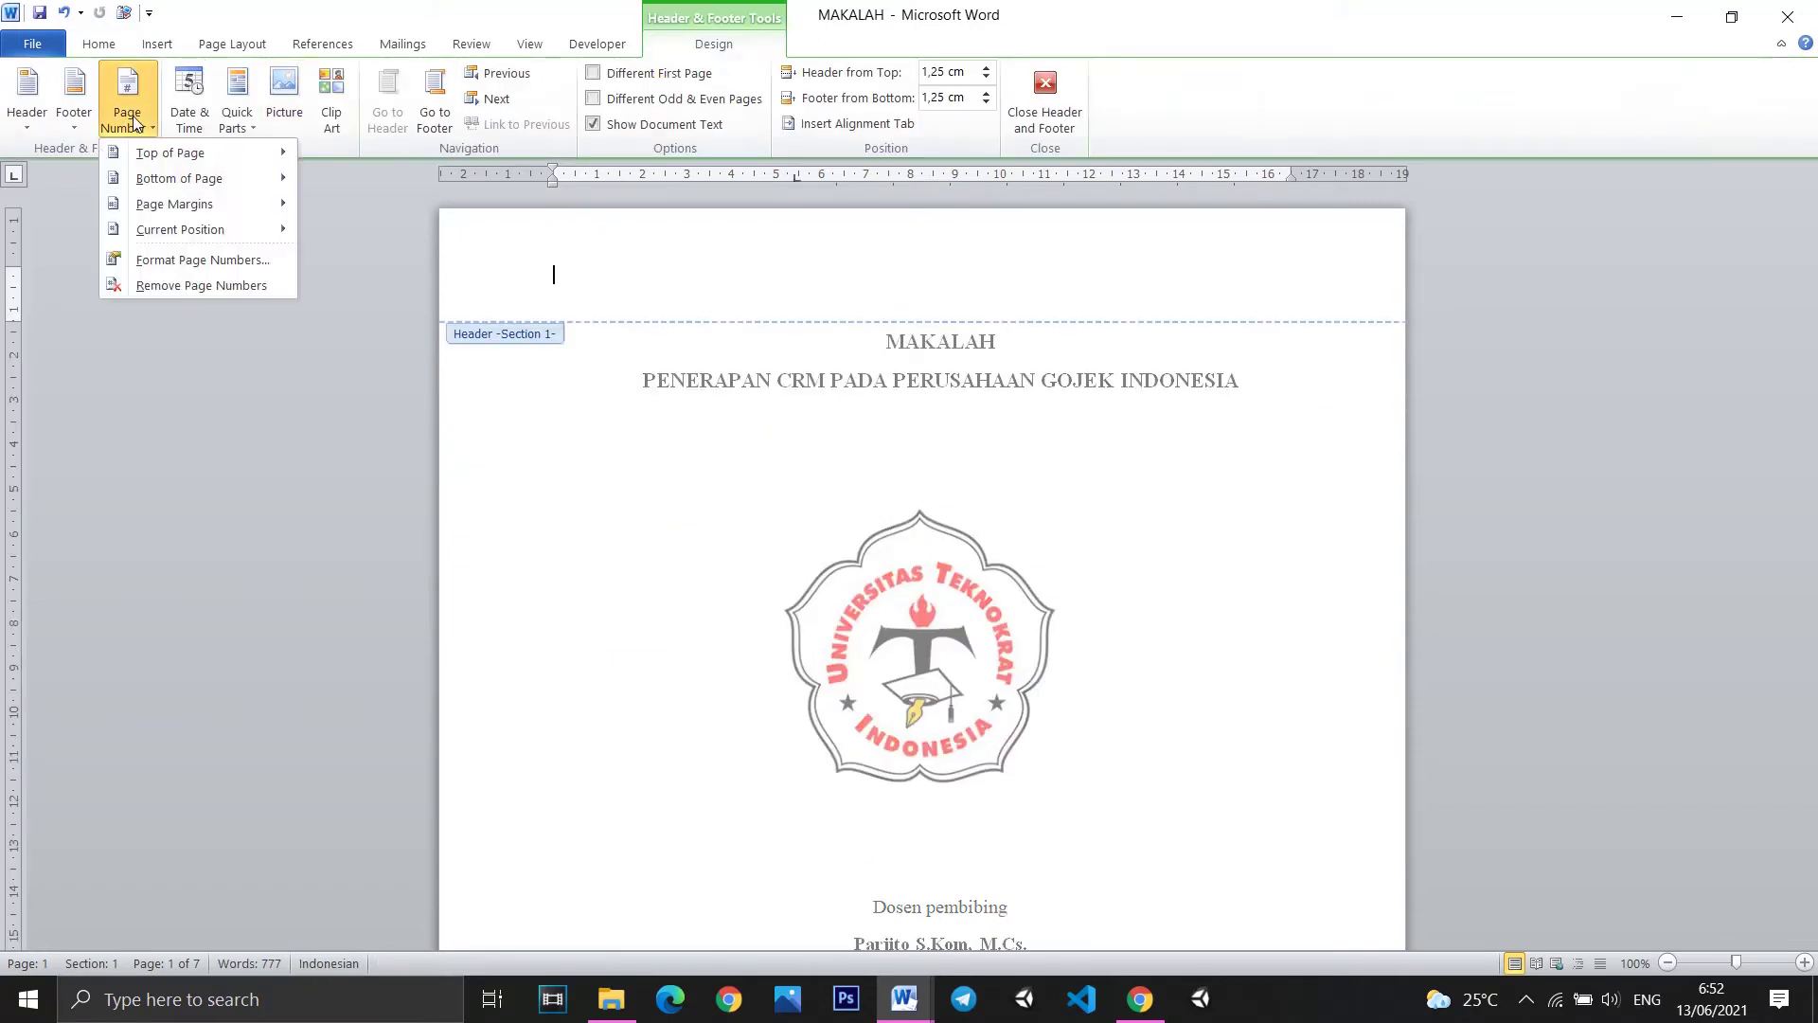
pyautogui.click(262, 265)
pyautogui.click(1036, 363)
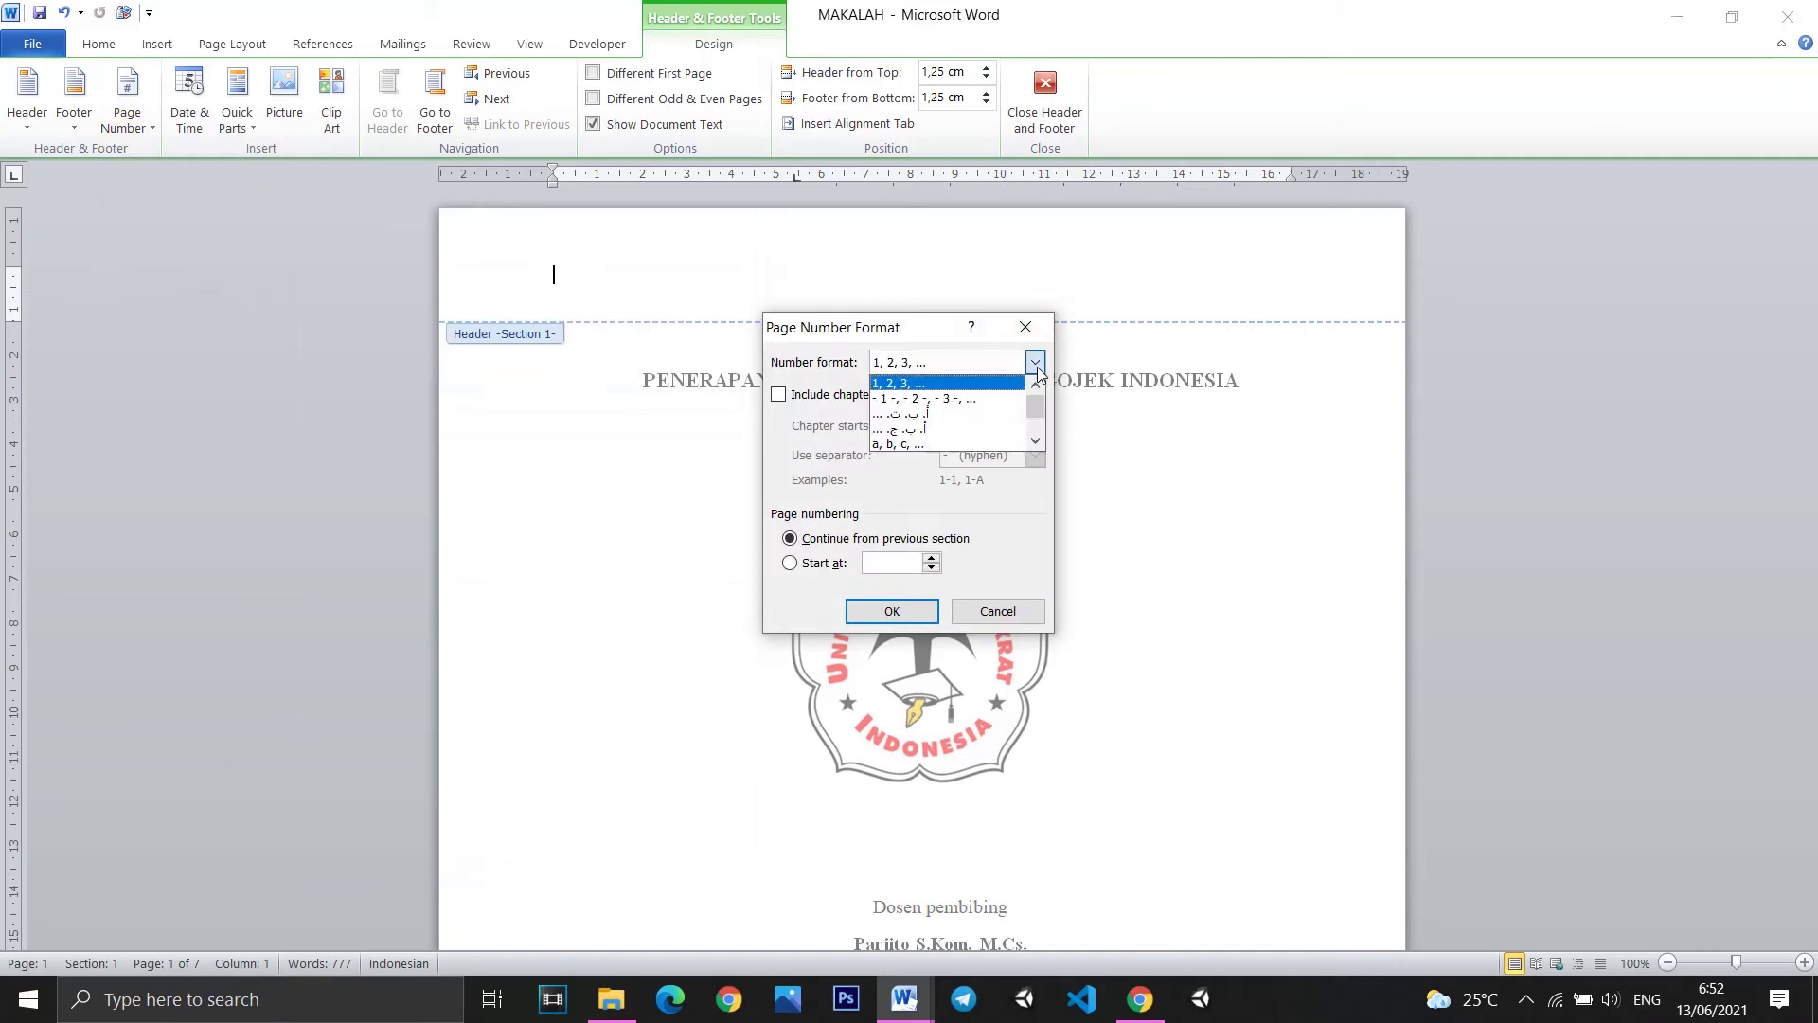
pyautogui.scroll(-2, 928, 420)
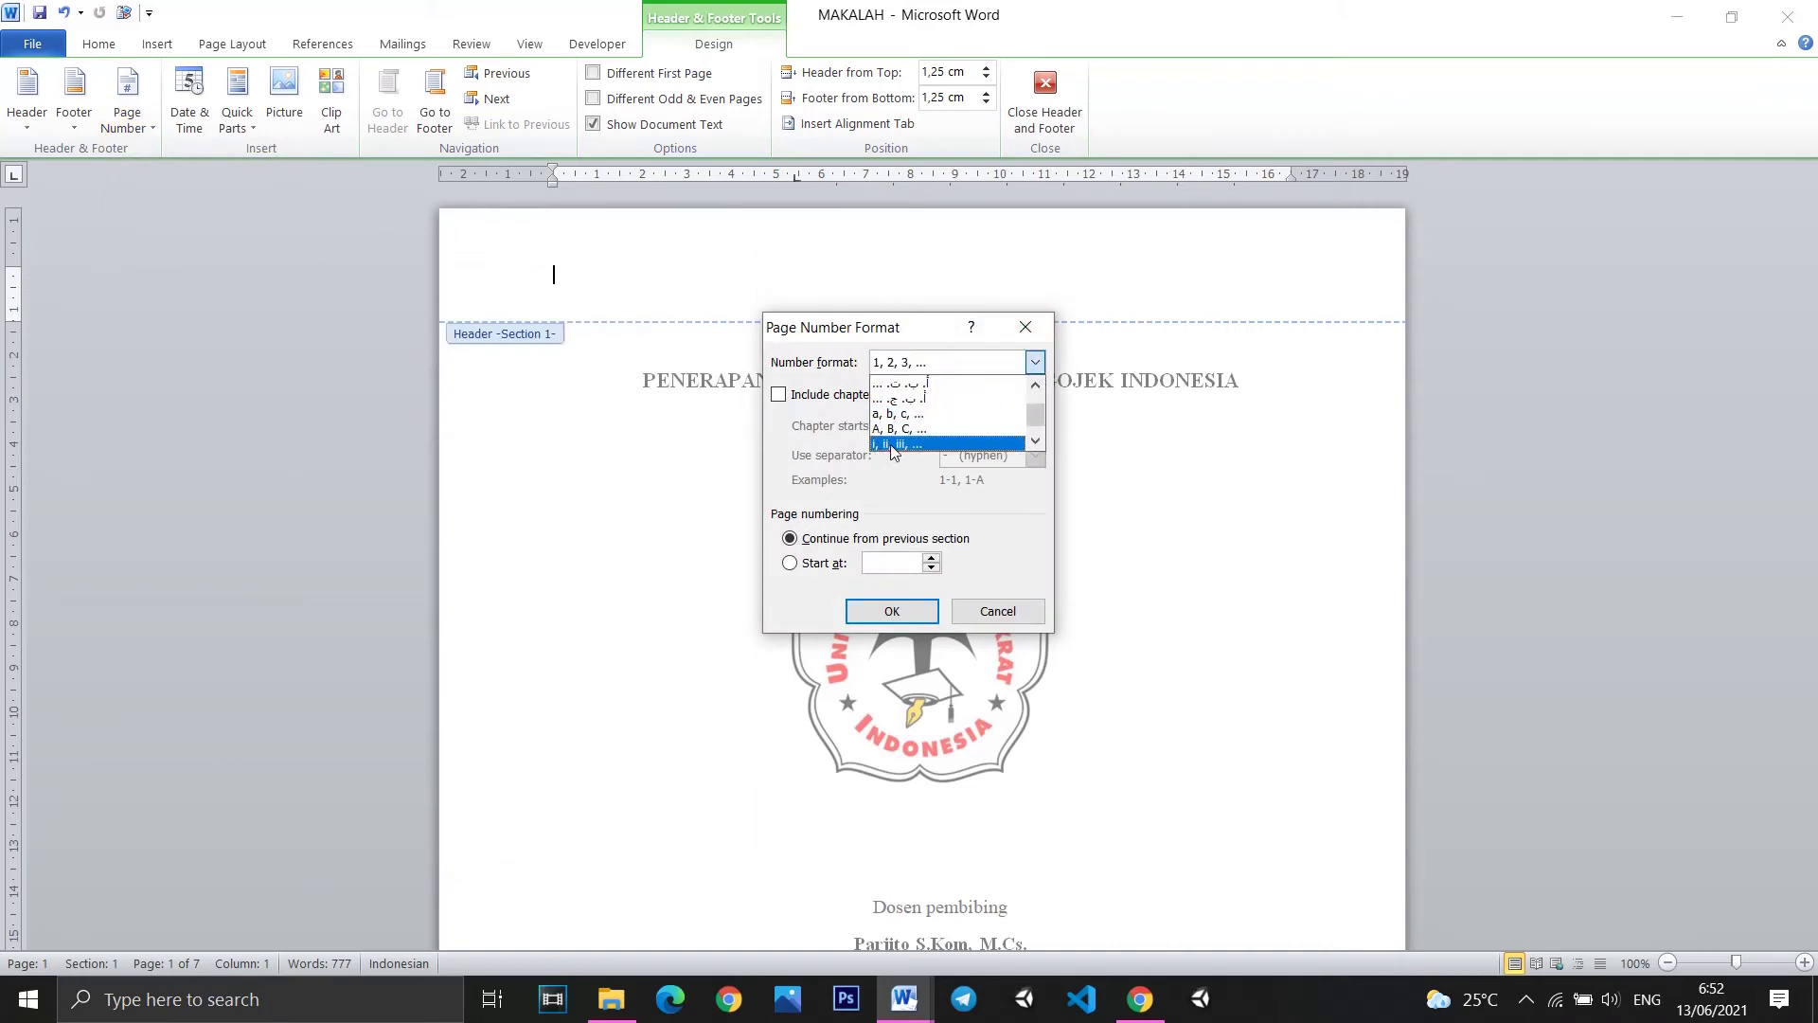
pyautogui.click(891, 444)
pyautogui.click(890, 612)
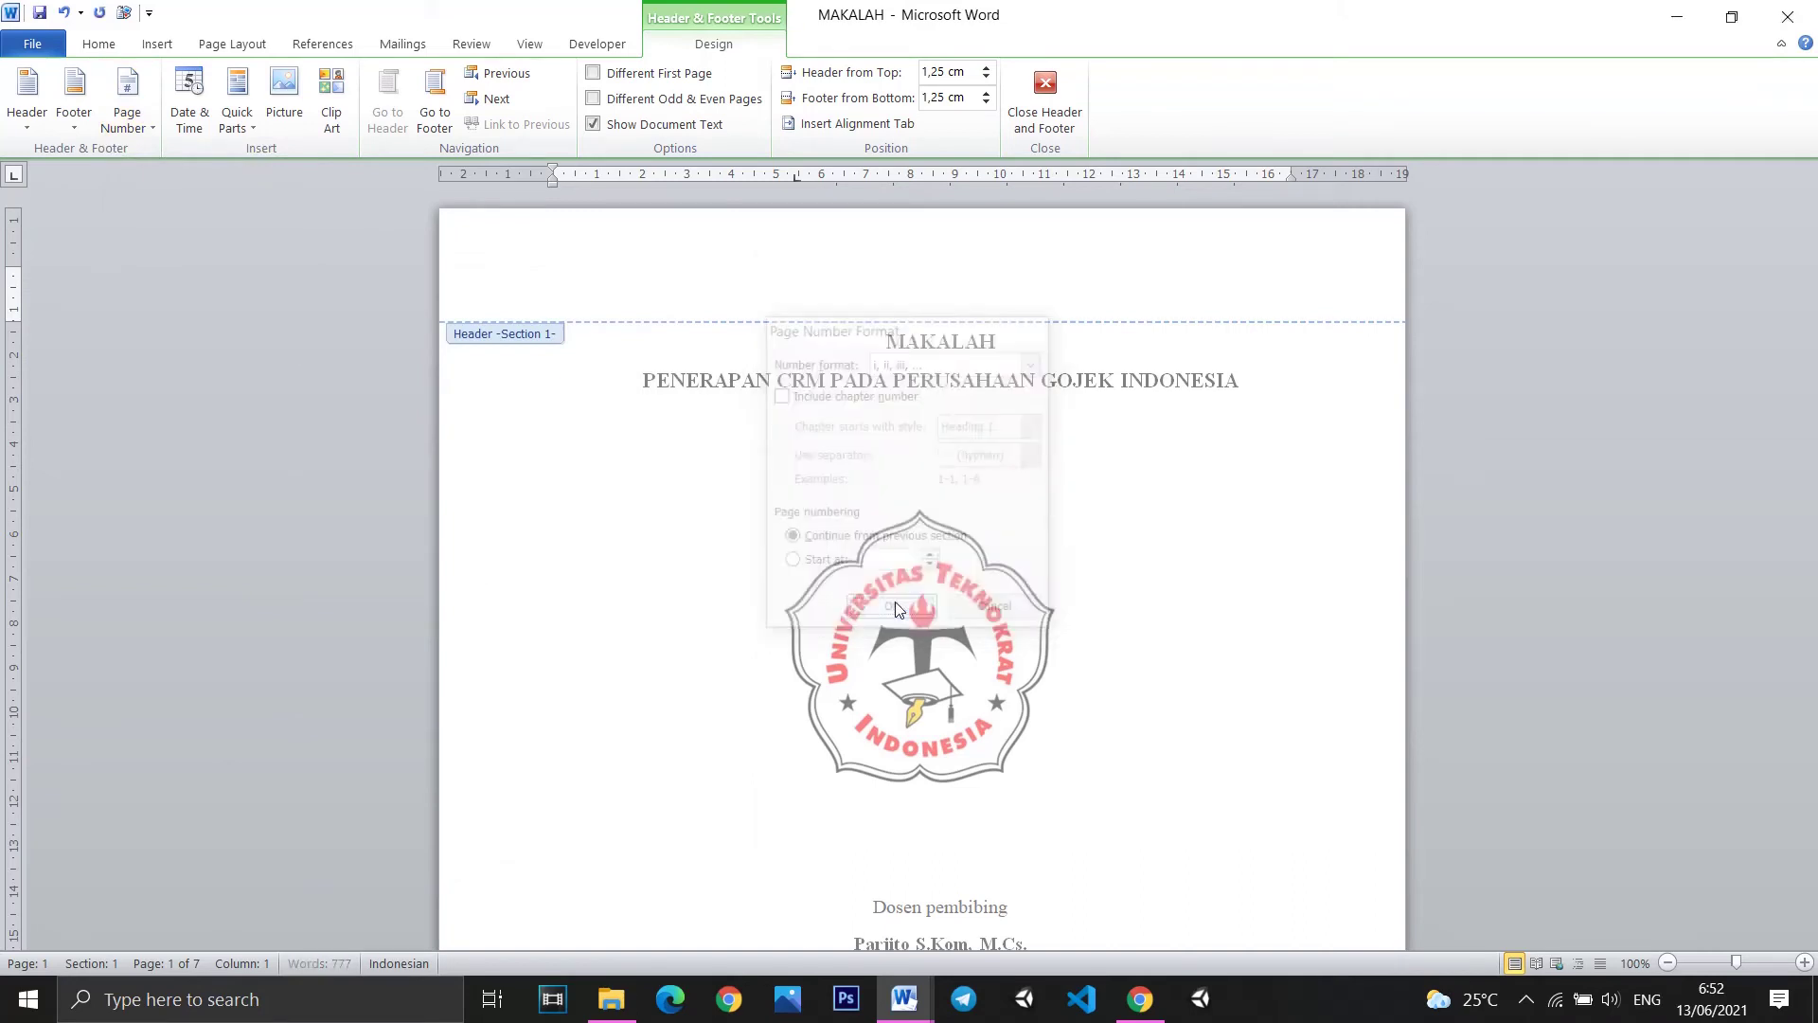
pyautogui.click(1057, 114)
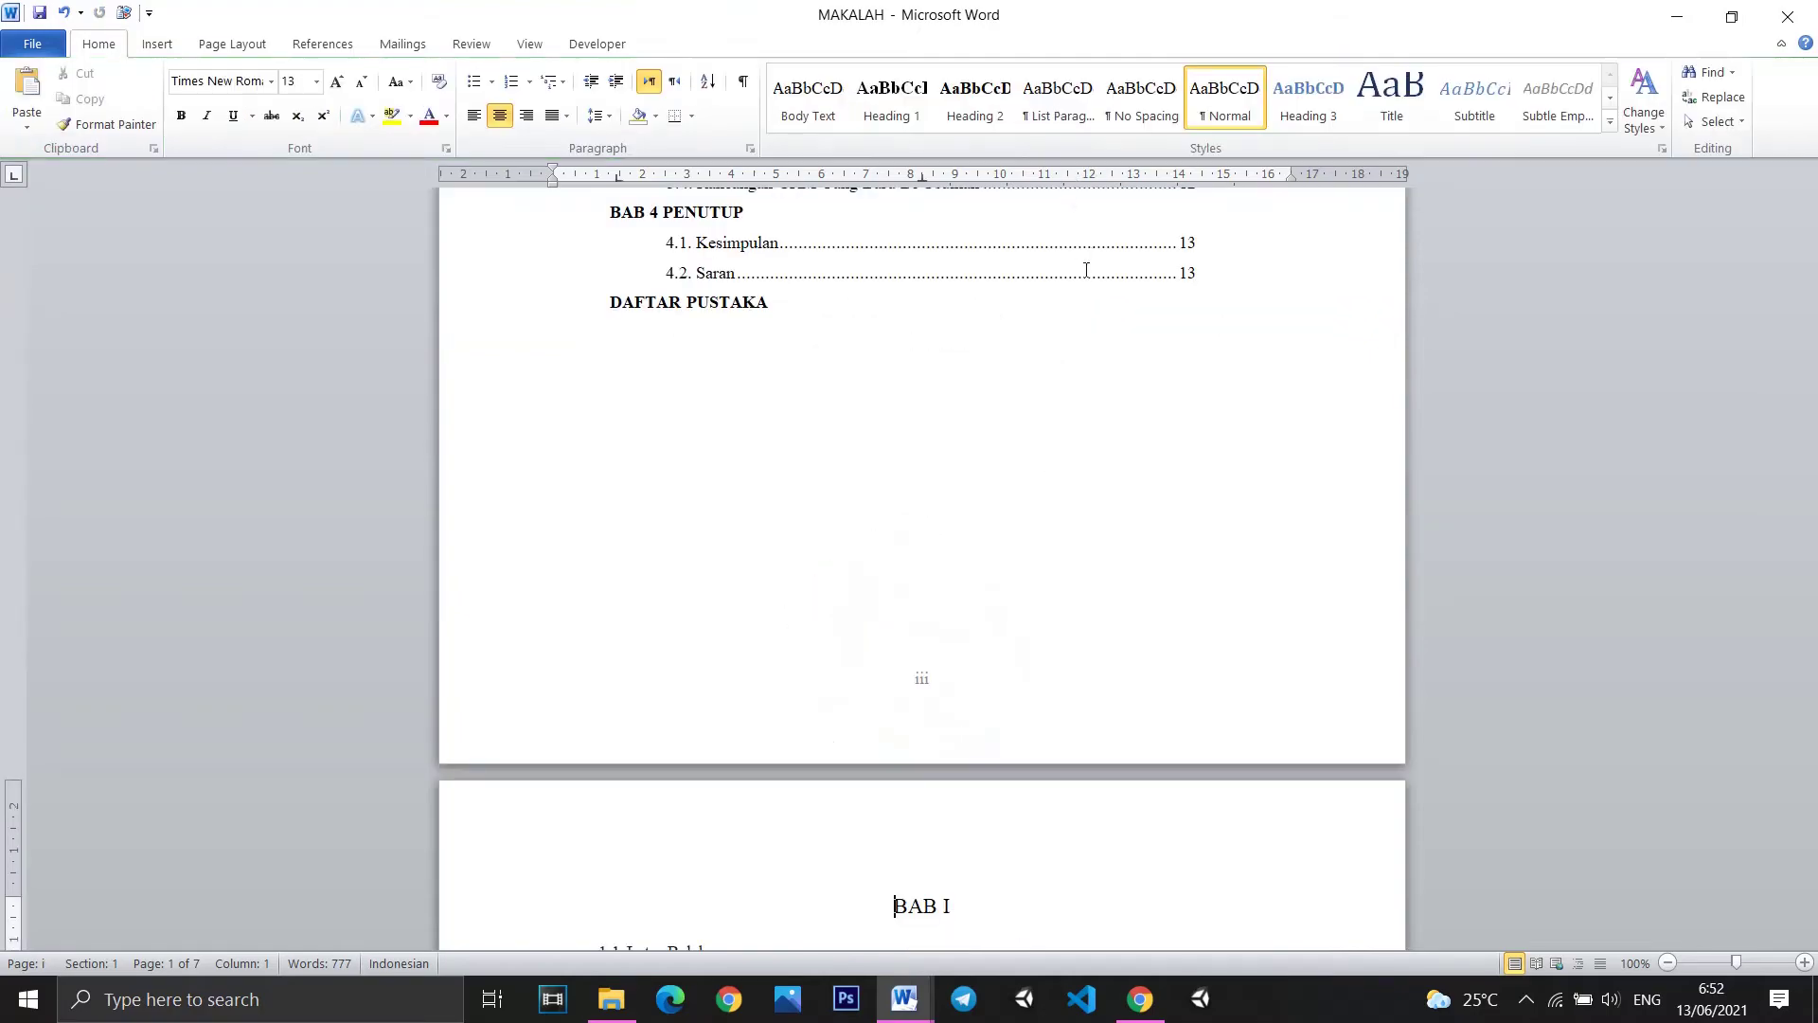
pyautogui.scroll(10, 1067, 287)
pyautogui.scroll(7, 1070, 274)
pyautogui.scroll(5, 1072, 265)
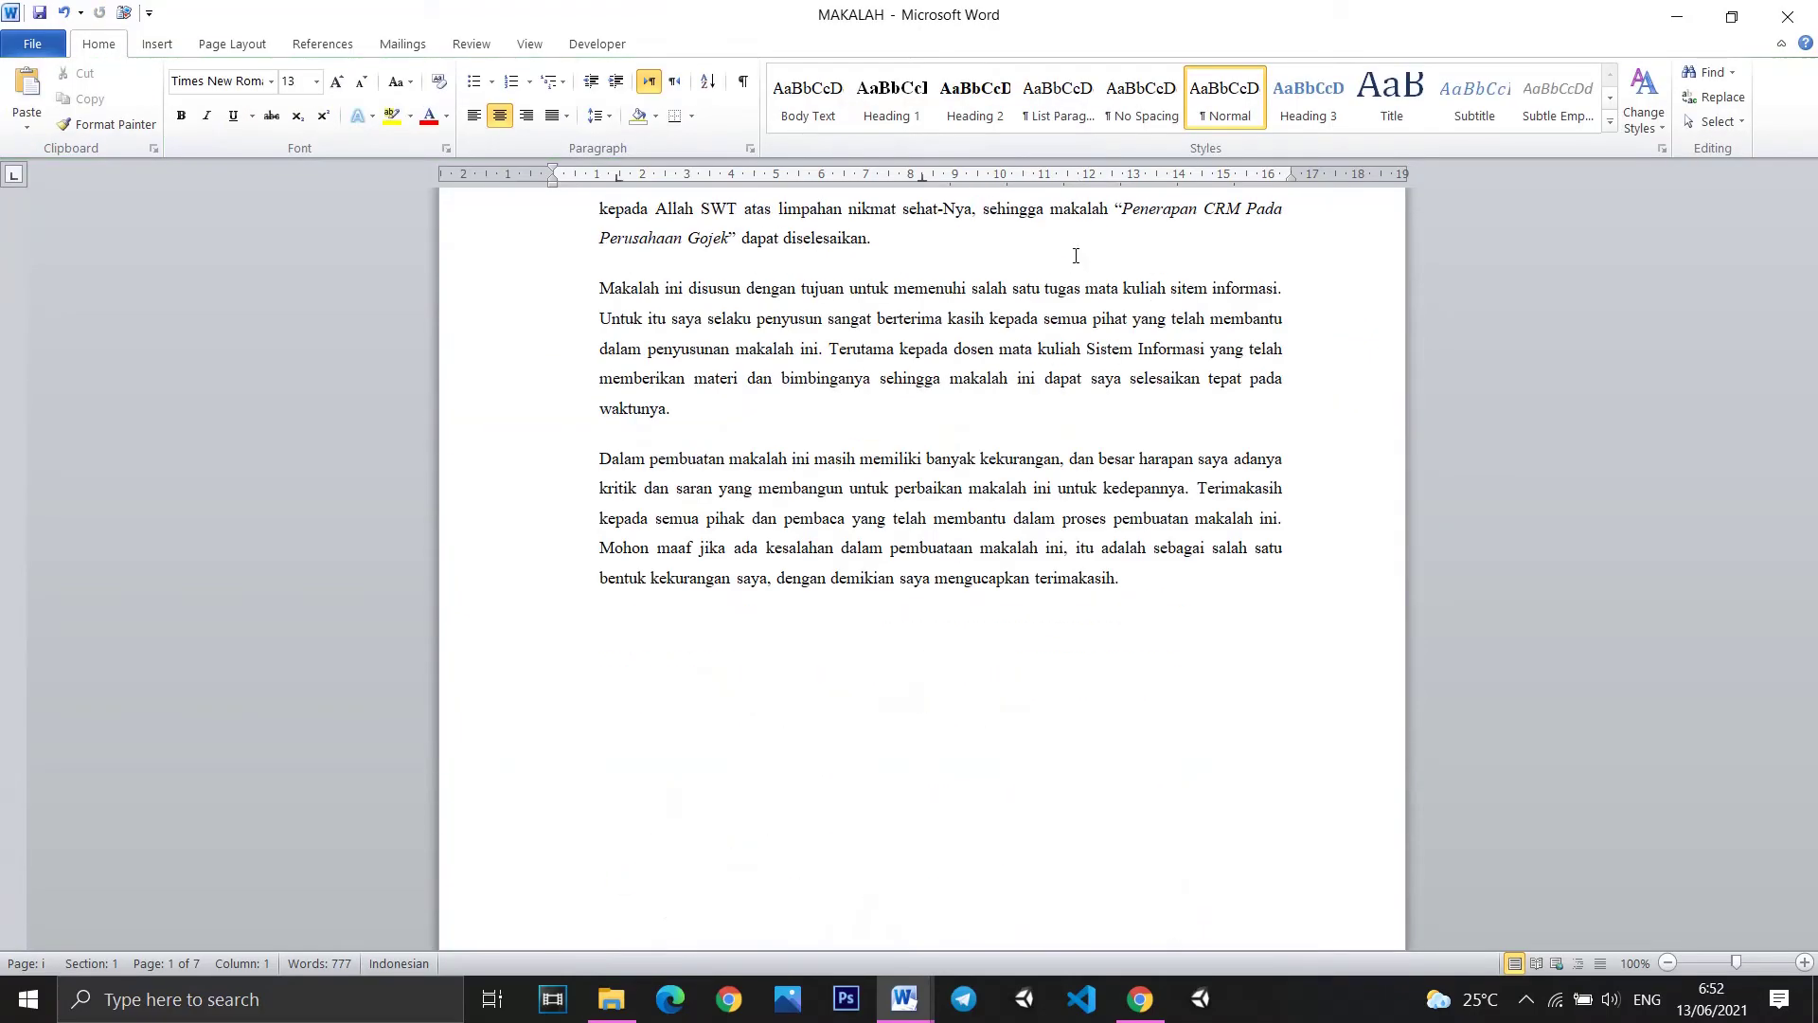
pyautogui.scroll(8, 1075, 260)
pyautogui.scroll(6, 1075, 256)
pyautogui.scroll(-8, 1060, 284)
pyautogui.scroll(-5, 1042, 331)
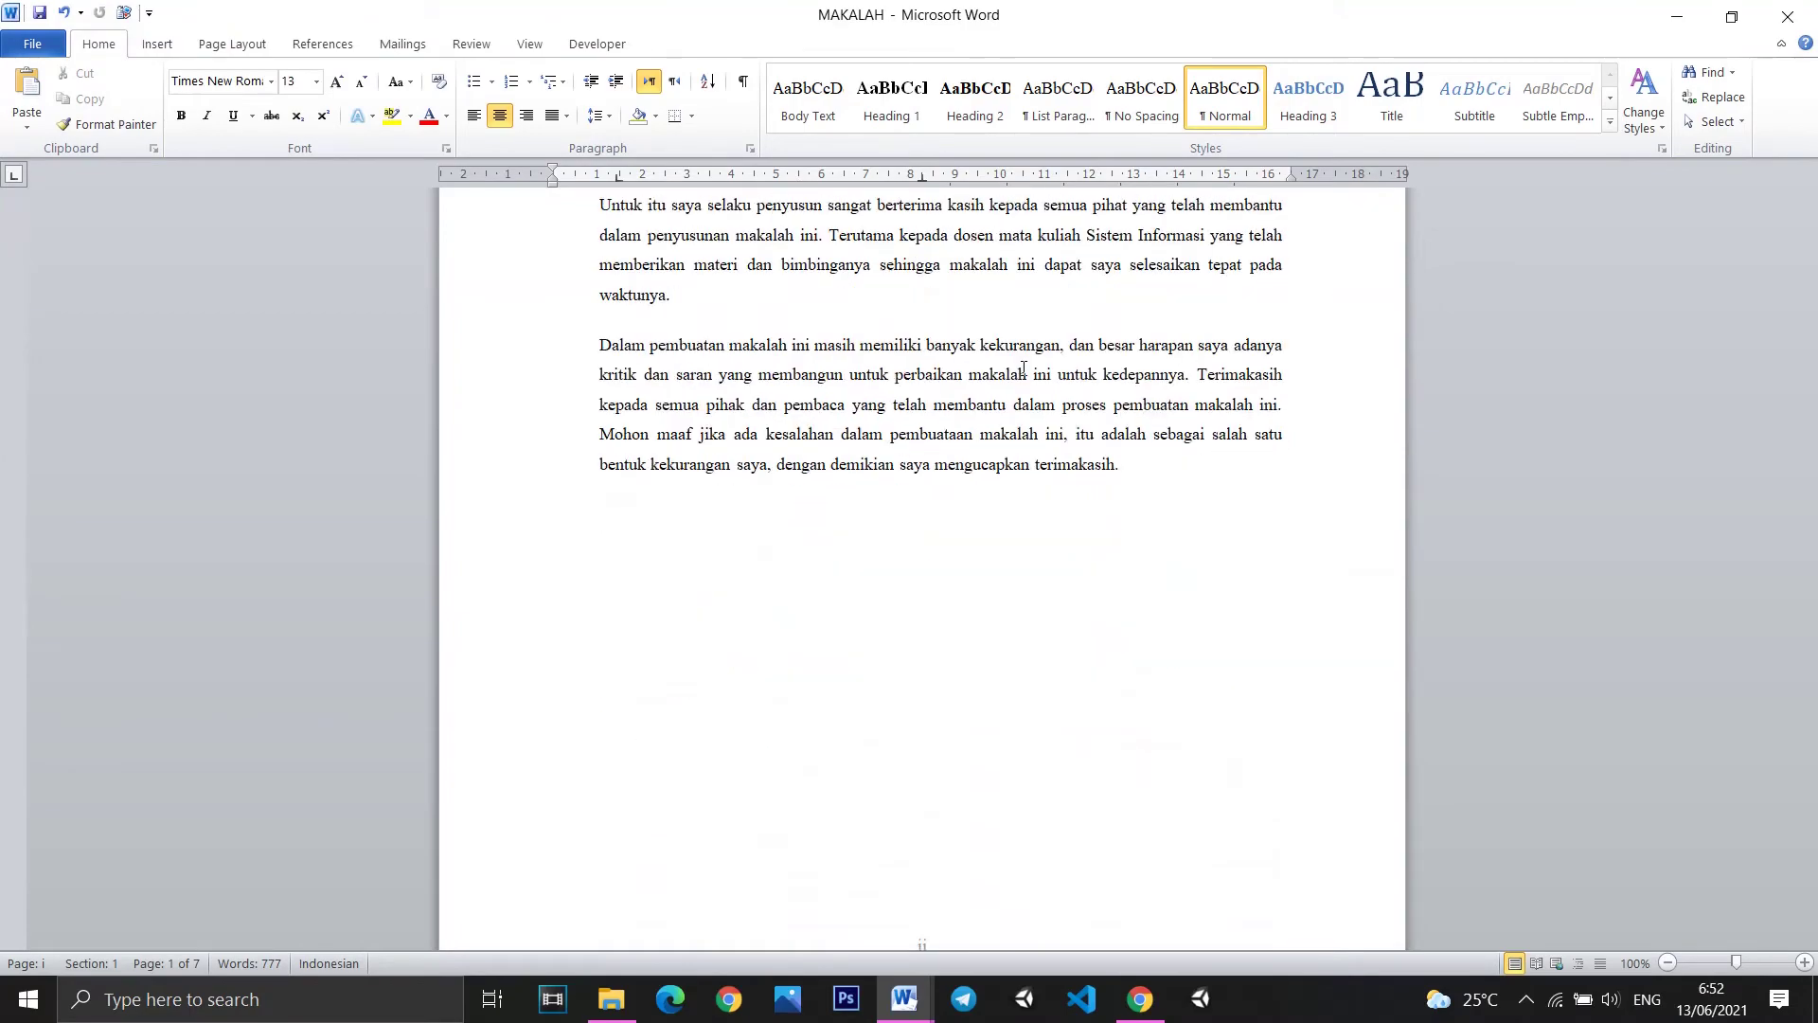
pyautogui.scroll(-8, 1026, 382)
pyautogui.scroll(-4, 1025, 381)
pyautogui.scroll(-5, 1010, 369)
pyautogui.scroll(-6, 998, 373)
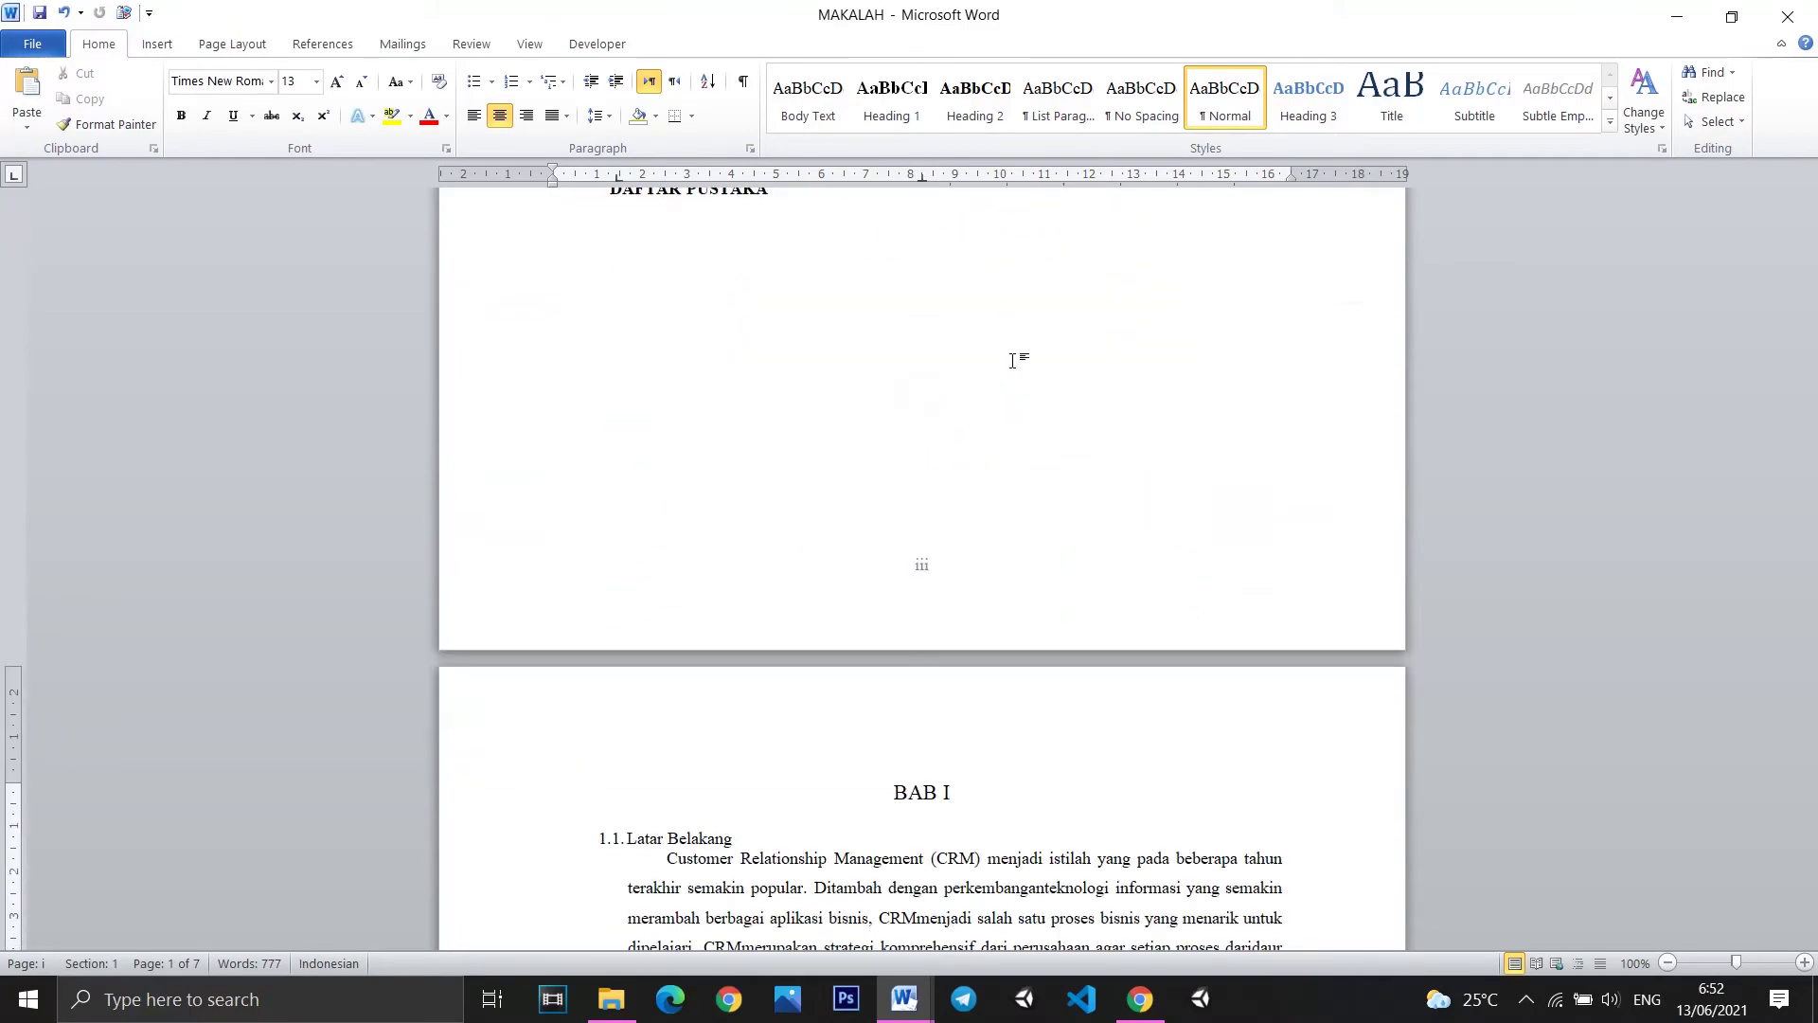
pyautogui.scroll(-6, 1019, 357)
pyautogui.scroll(-7, 1016, 372)
pyautogui.scroll(-2, 1011, 408)
pyautogui.scroll(4, 1004, 455)
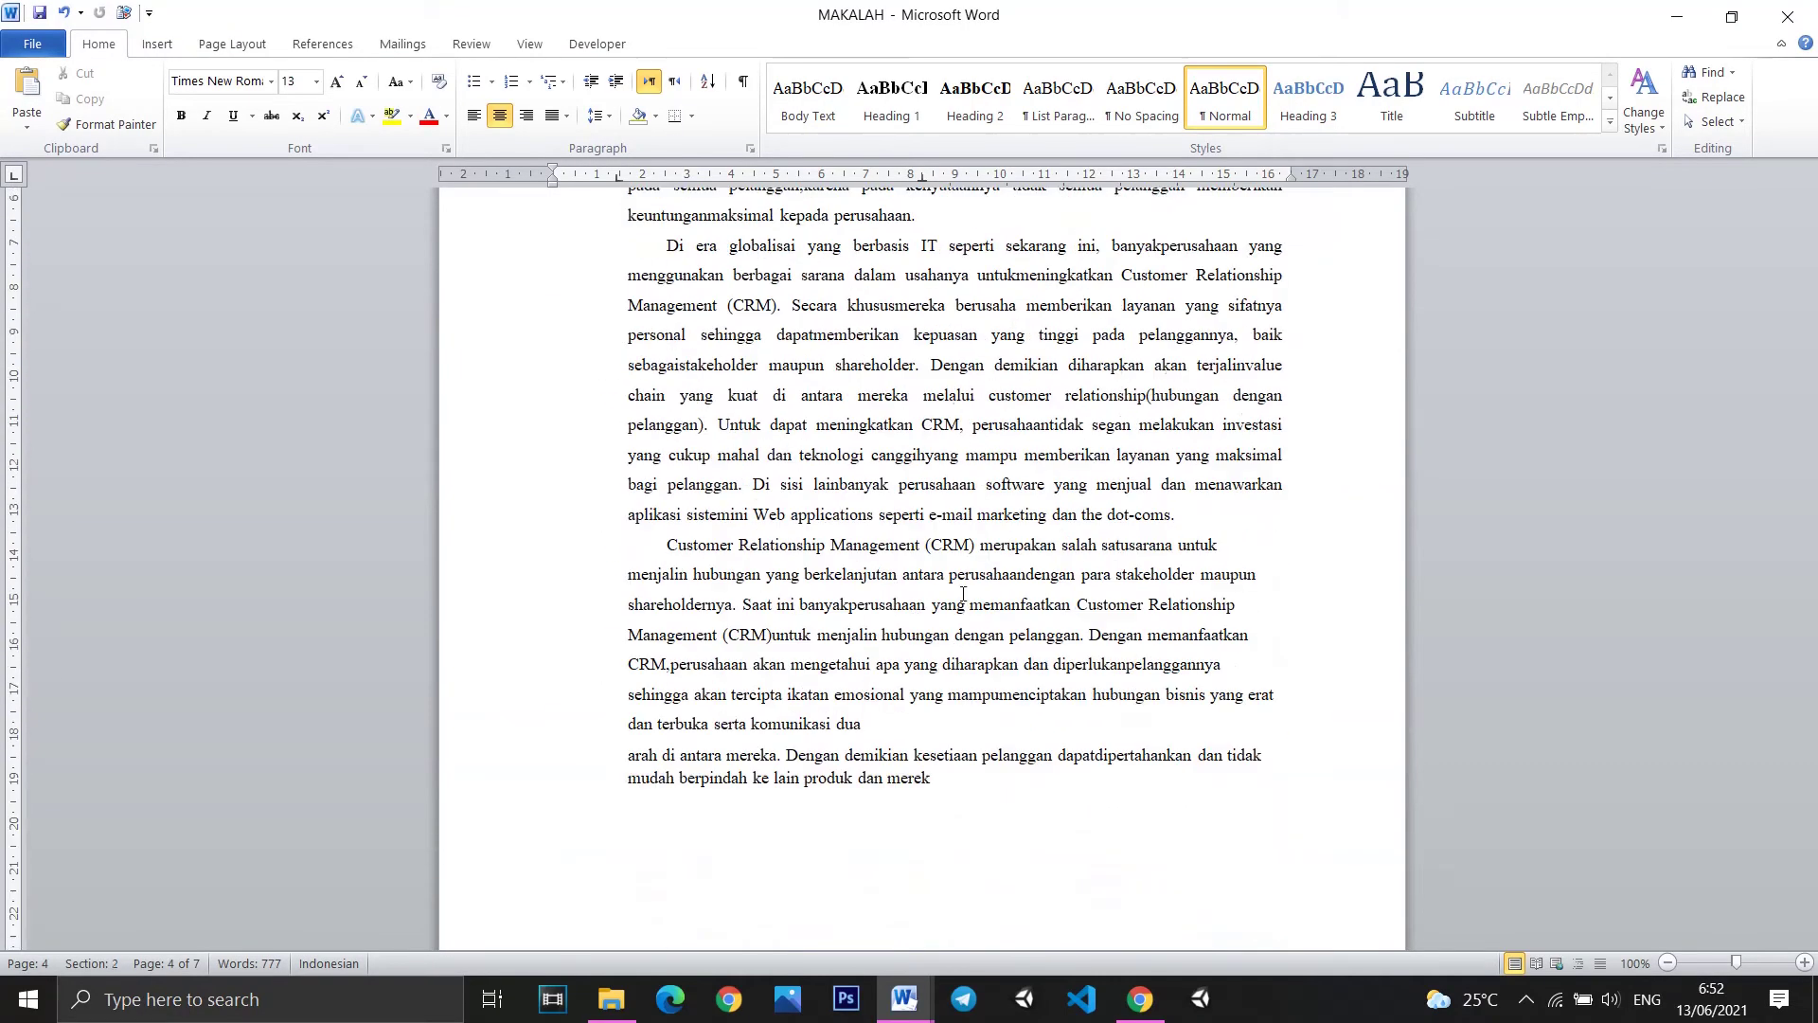
pyautogui.scroll(8, 994, 541)
pyautogui.scroll(3, 999, 535)
pyautogui.click(1007, 531)
pyautogui.scroll(1, 959, 487)
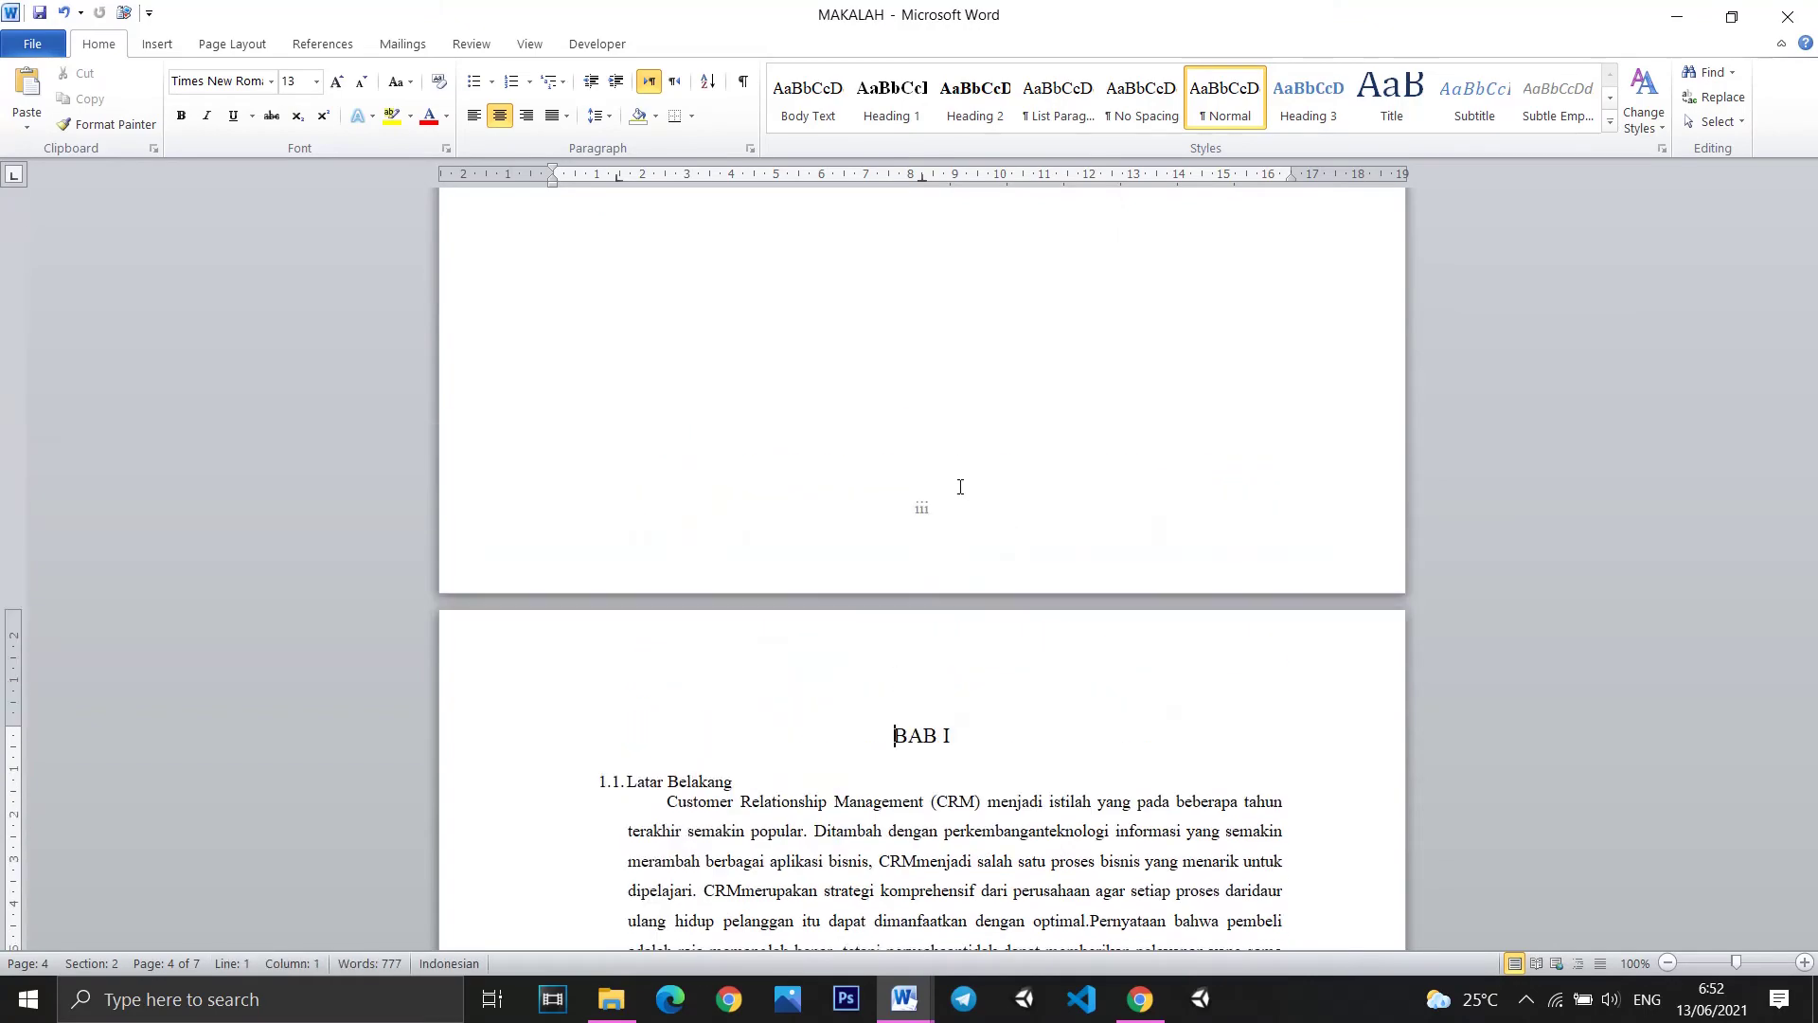
pyautogui.scroll(-3, 954, 524)
pyautogui.scroll(-5, 957, 511)
pyautogui.scroll(-3, 962, 498)
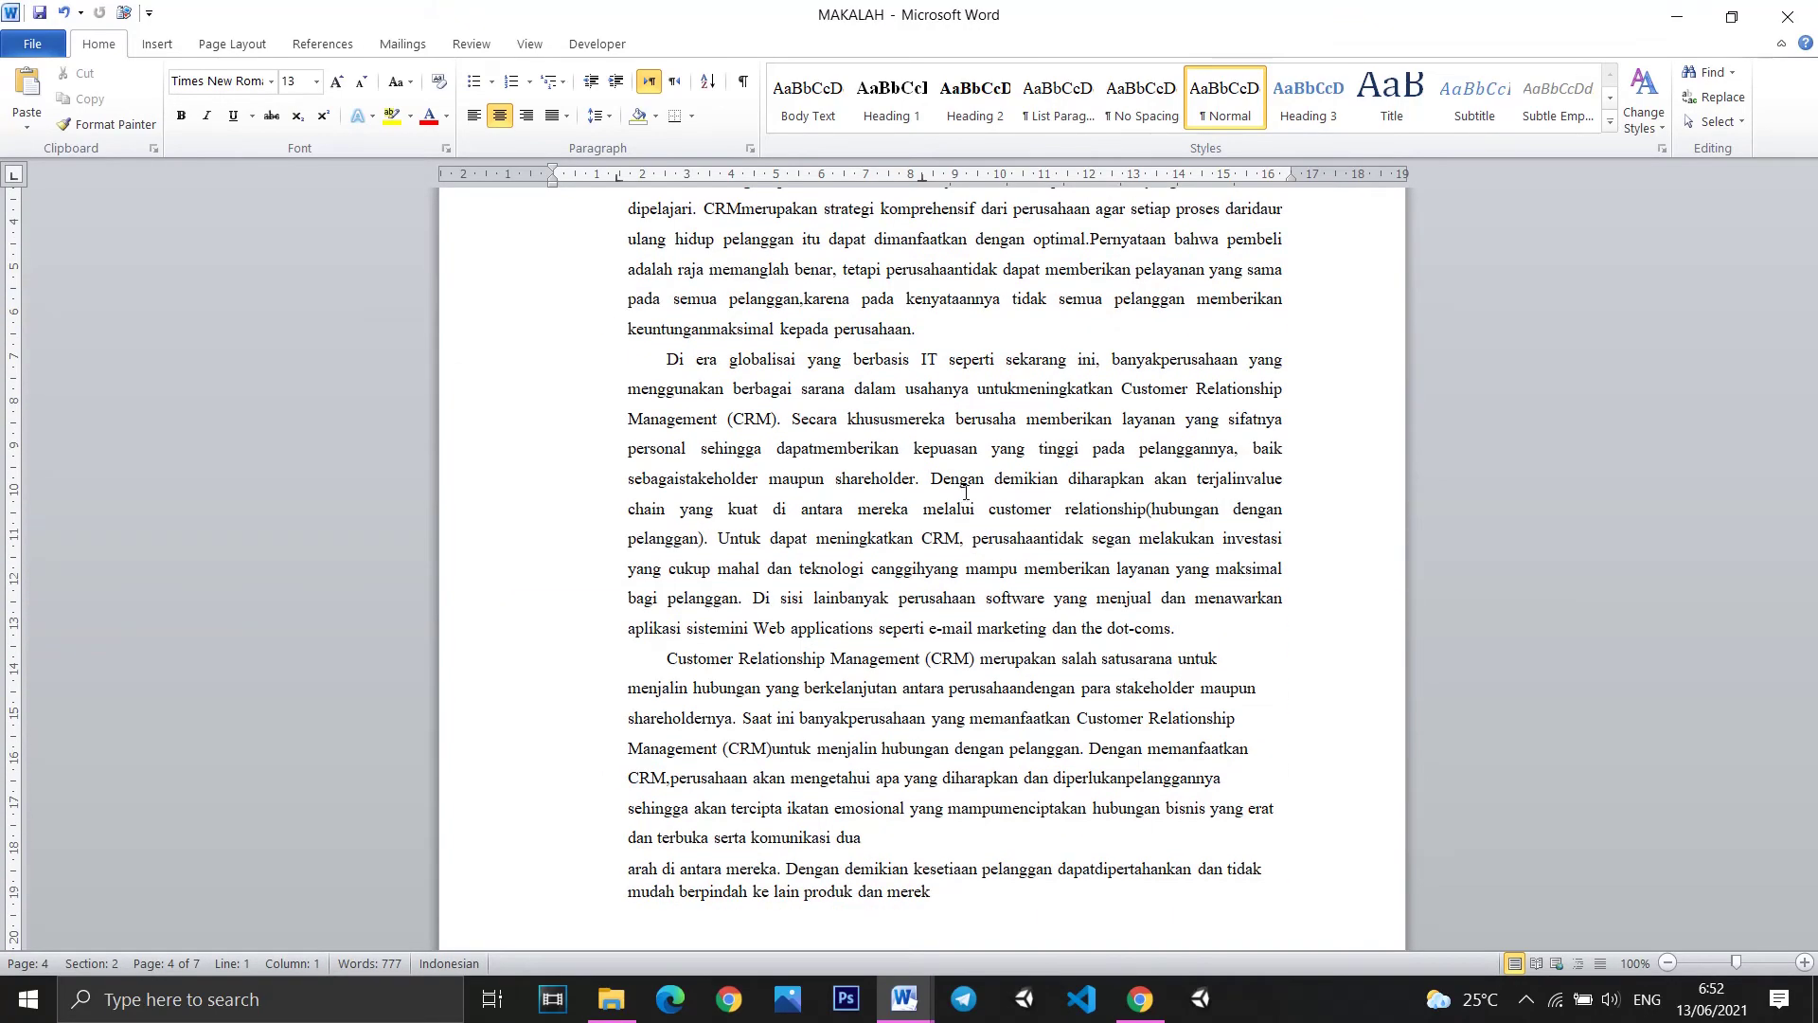
pyautogui.scroll(-1, 966, 485)
pyautogui.scroll(-1, 966, 484)
pyautogui.scroll(-3, 964, 625)
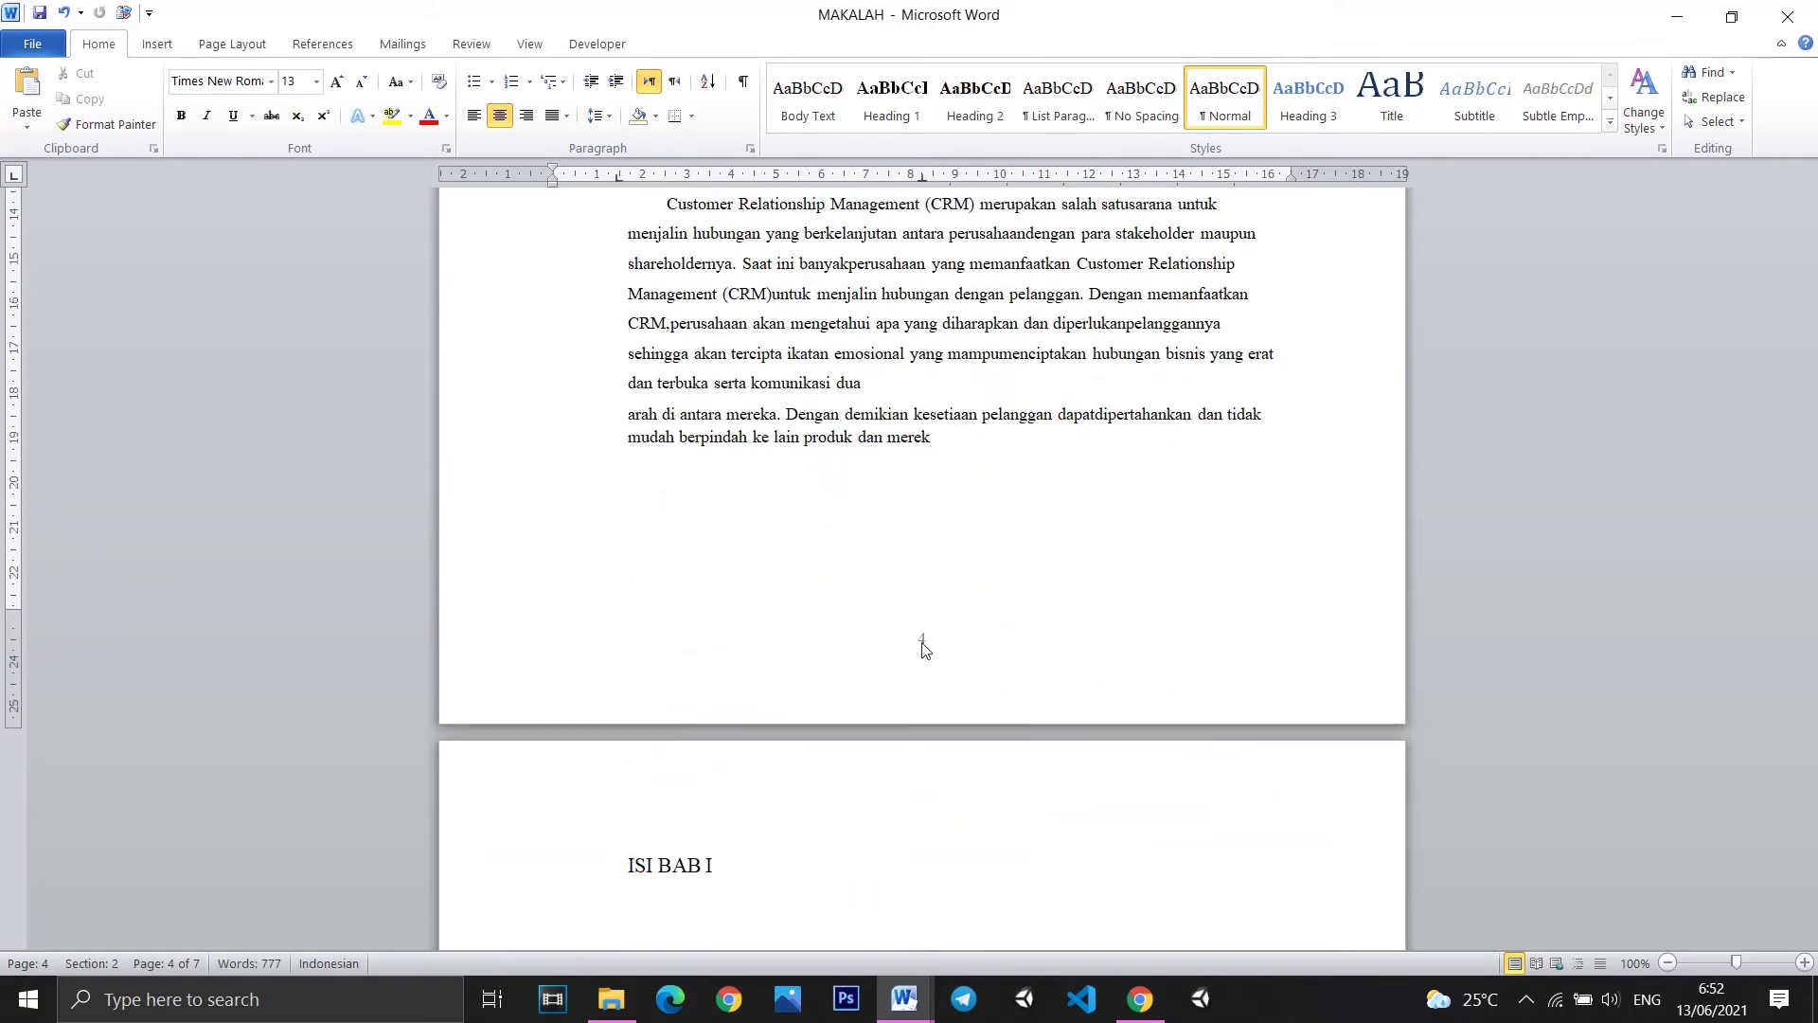
pyautogui.doubleClick(923, 644)
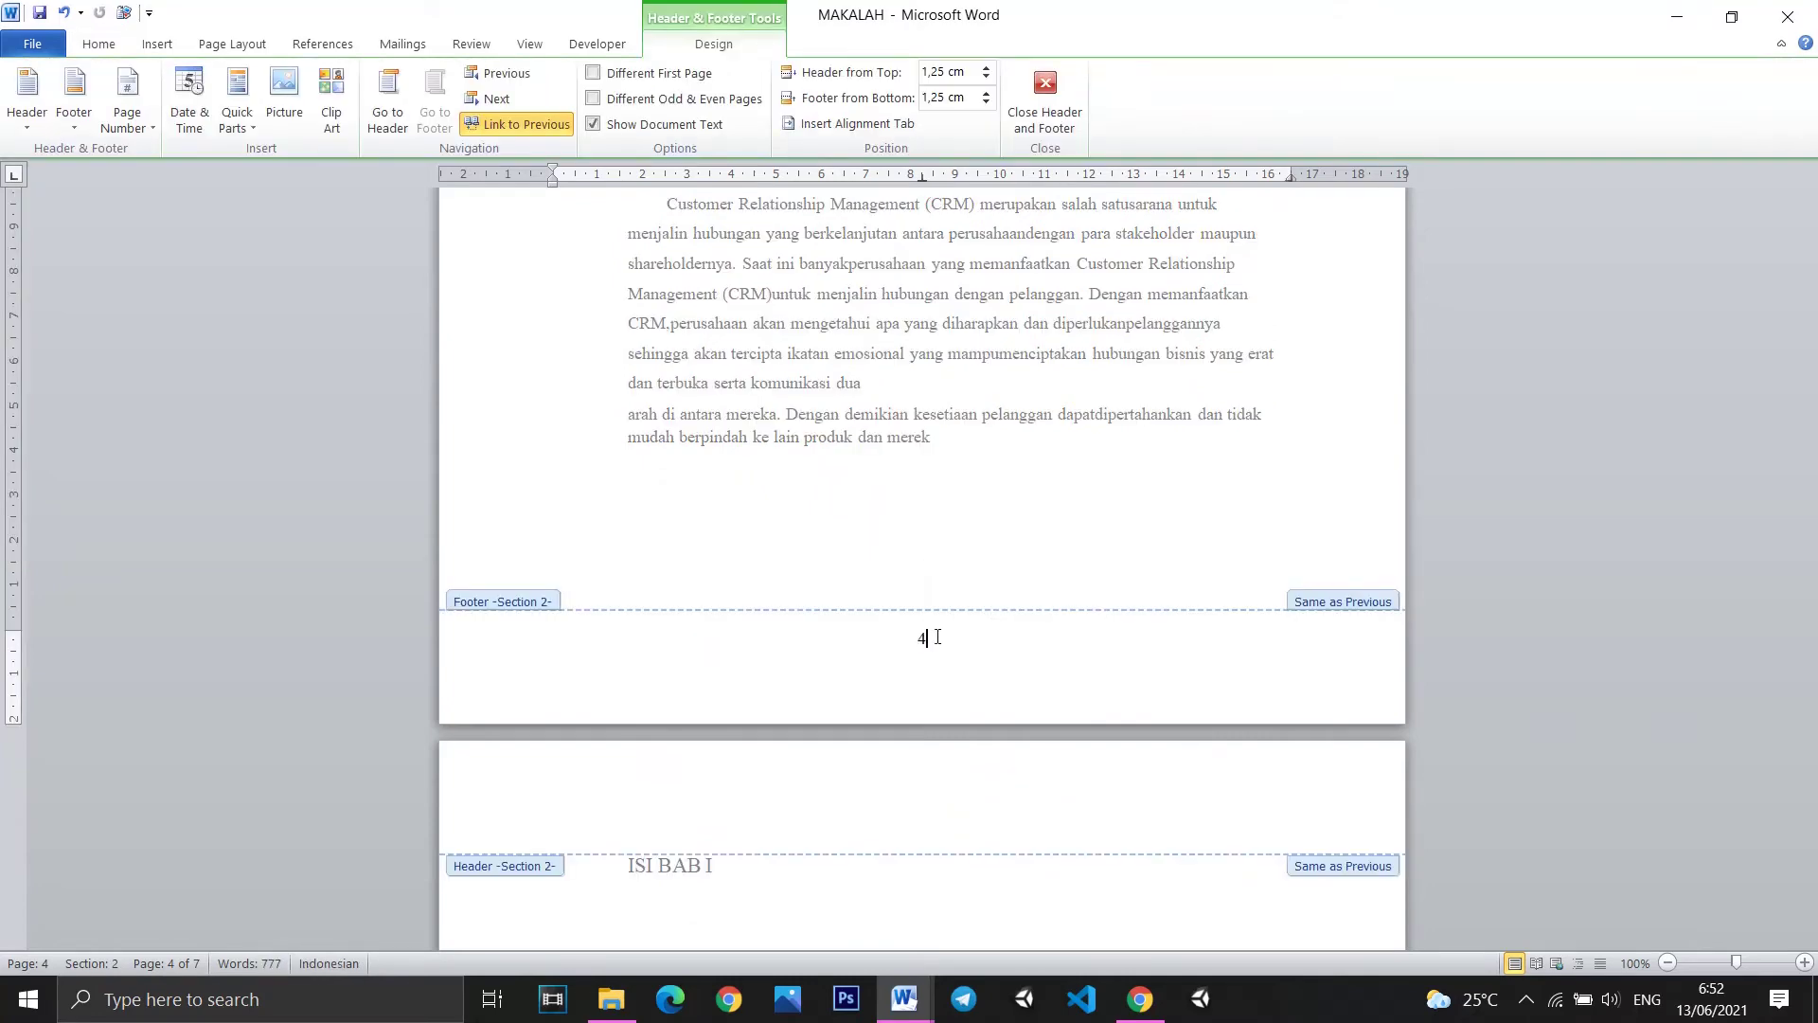
pyautogui.click(1043, 100)
pyautogui.scroll(4, 1037, 385)
pyautogui.scroll(-4, 1020, 398)
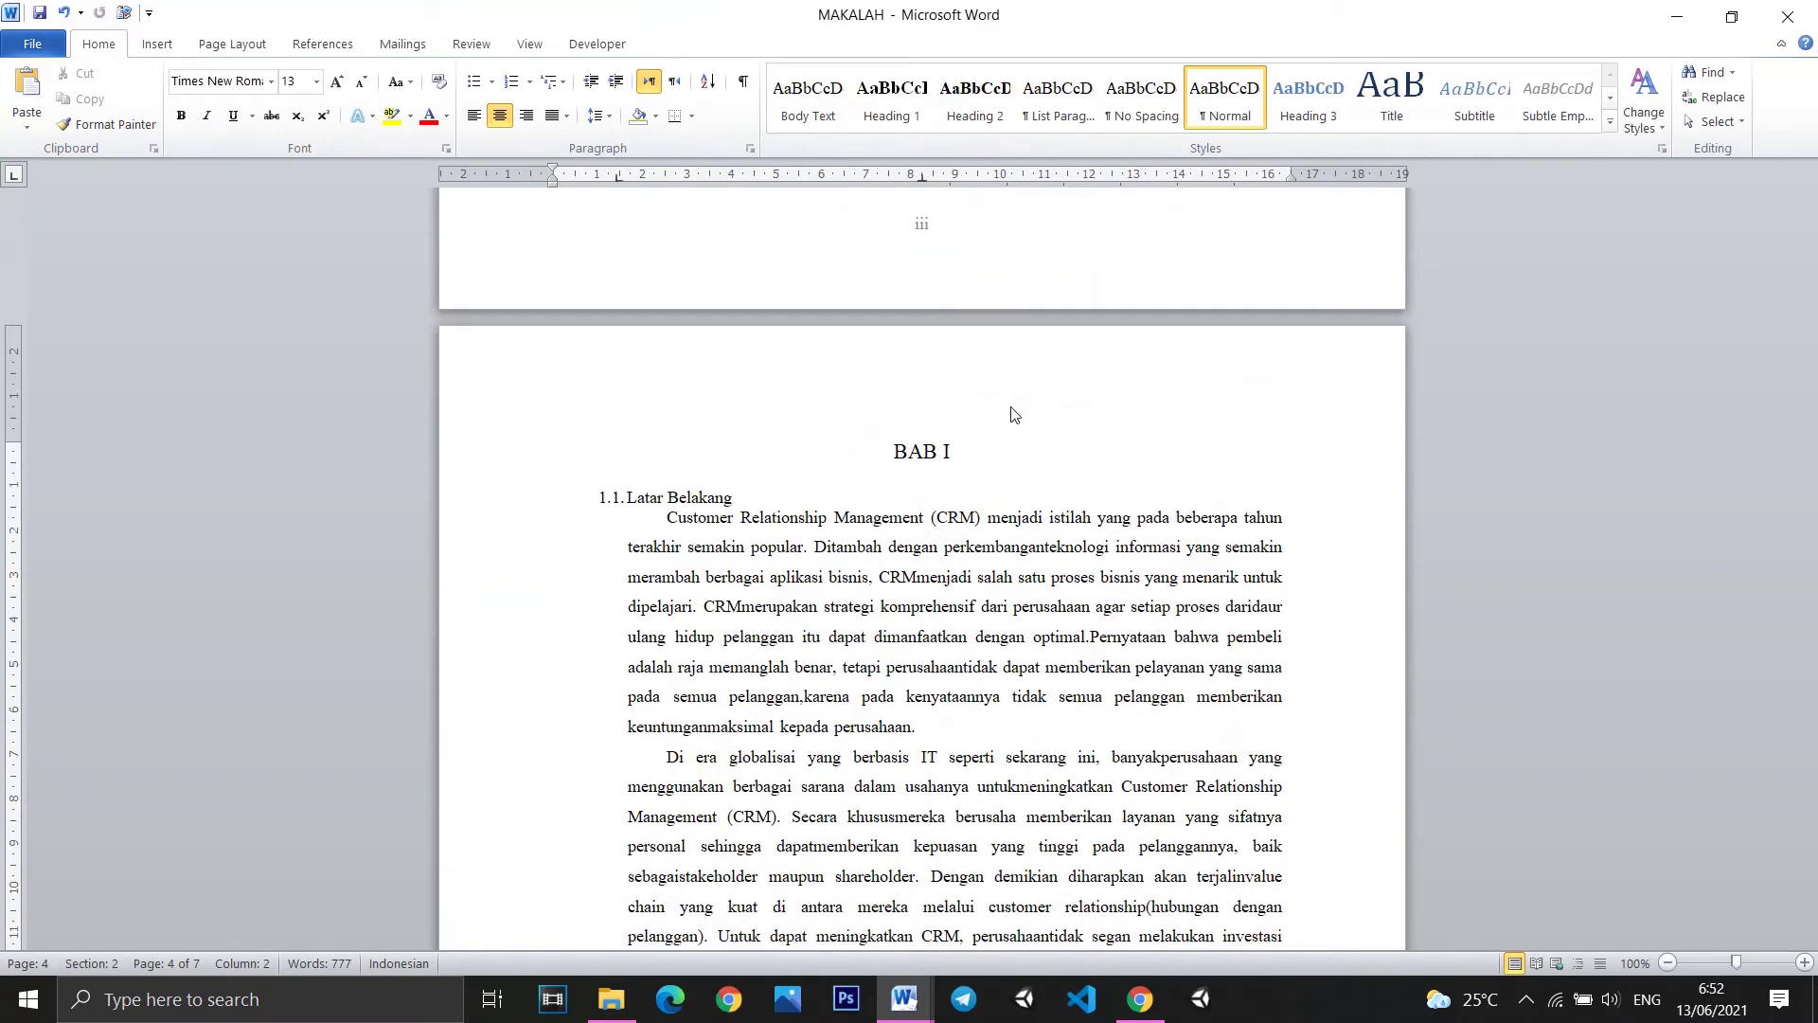
pyautogui.scroll(-1, 1016, 410)
pyautogui.click(894, 281)
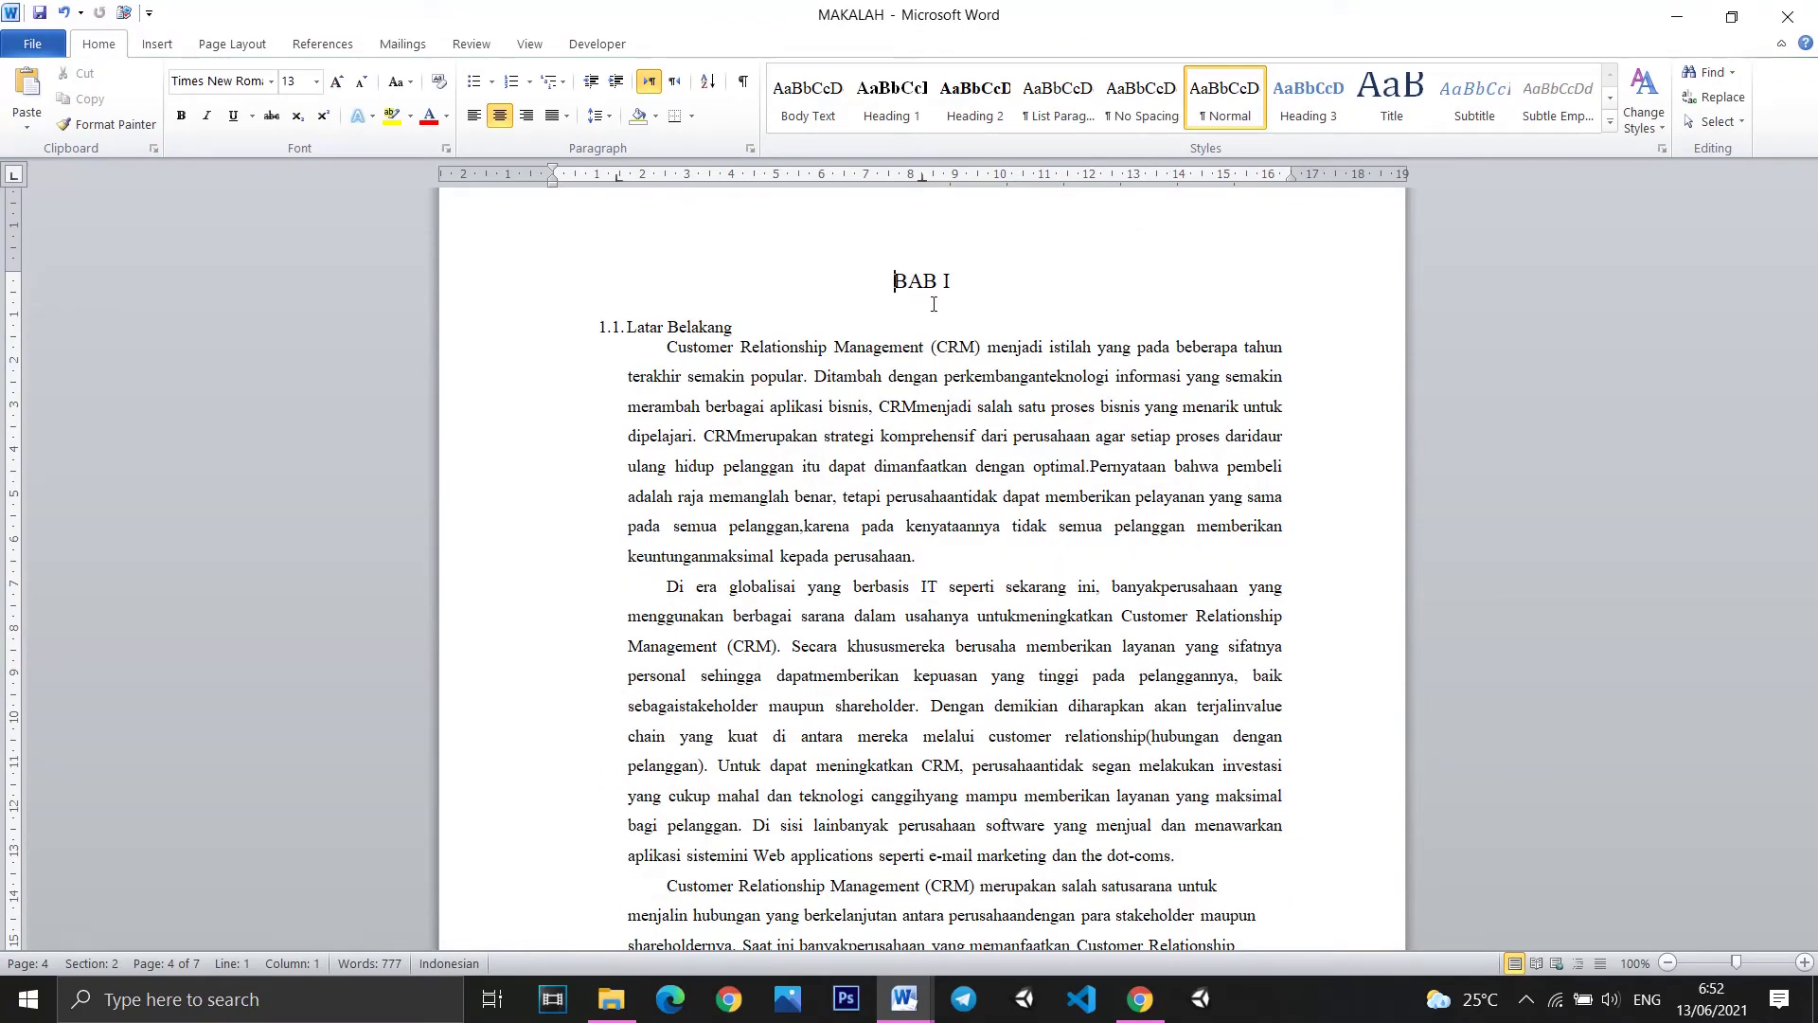
pyautogui.scroll(4, 912, 304)
pyautogui.scroll(1, 943, 338)
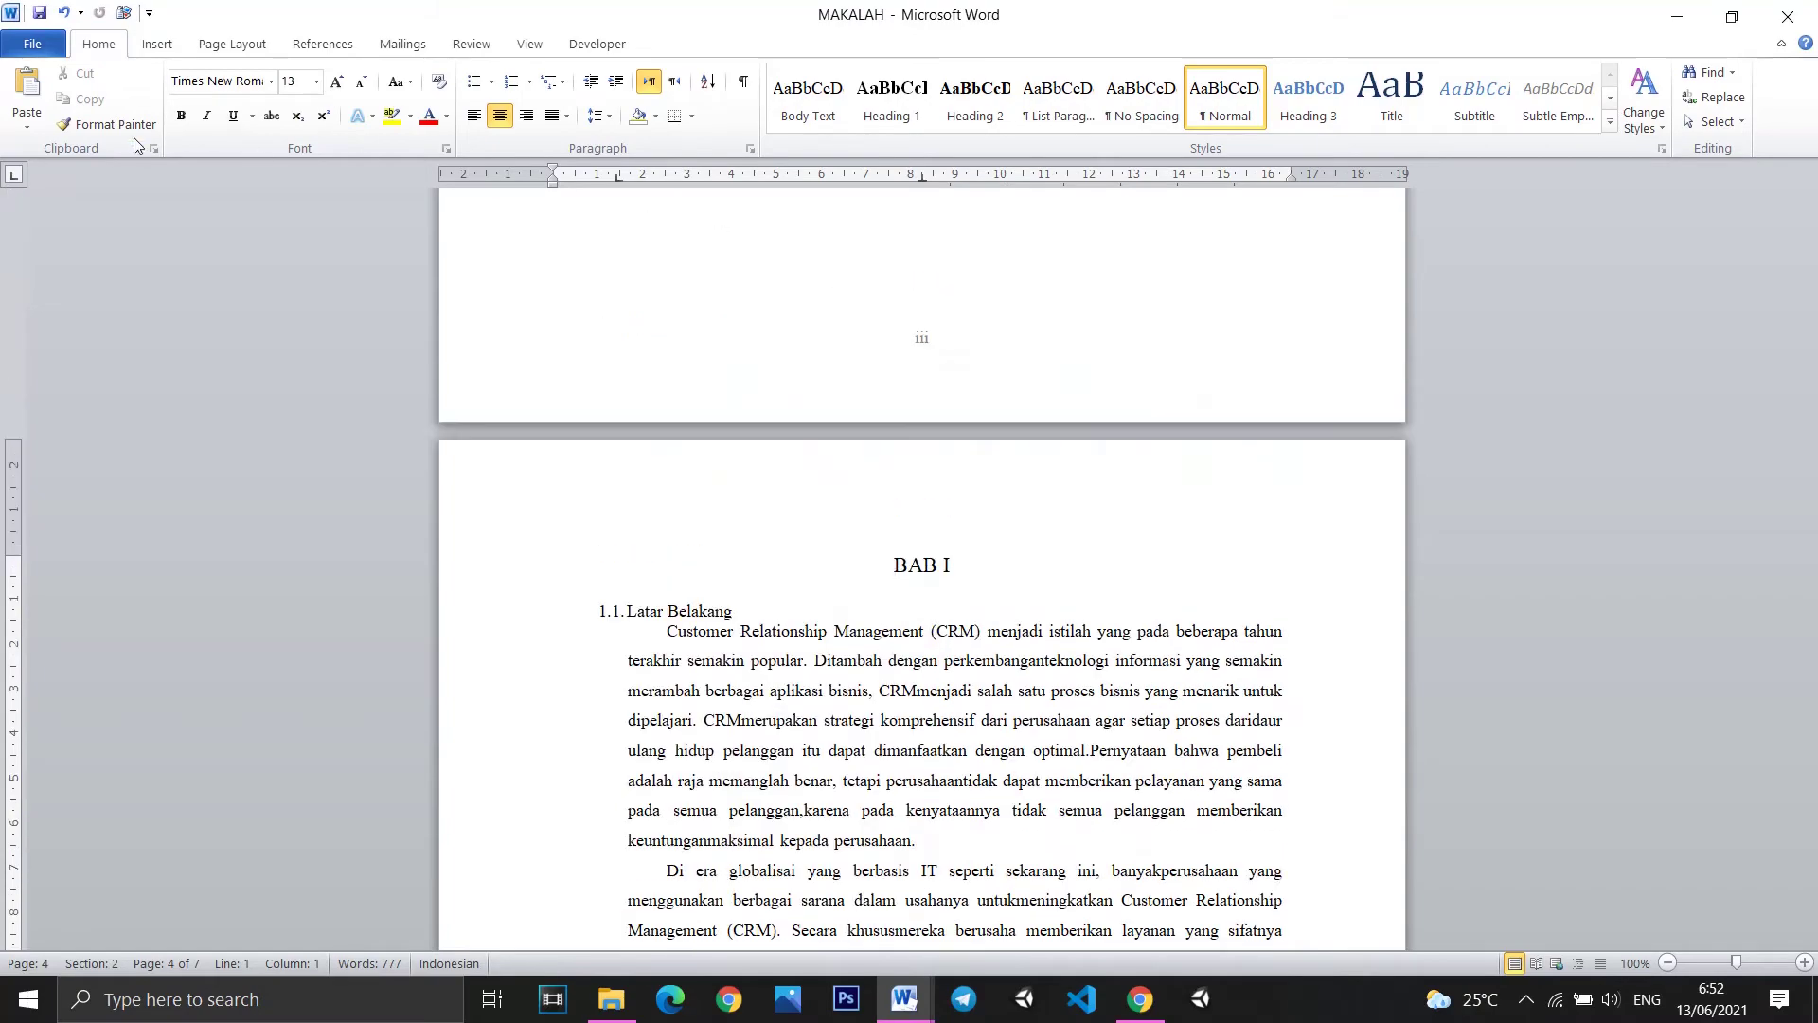
pyautogui.scroll(-6, 956, 360)
pyautogui.scroll(-3, 957, 360)
pyautogui.scroll(-4, 958, 361)
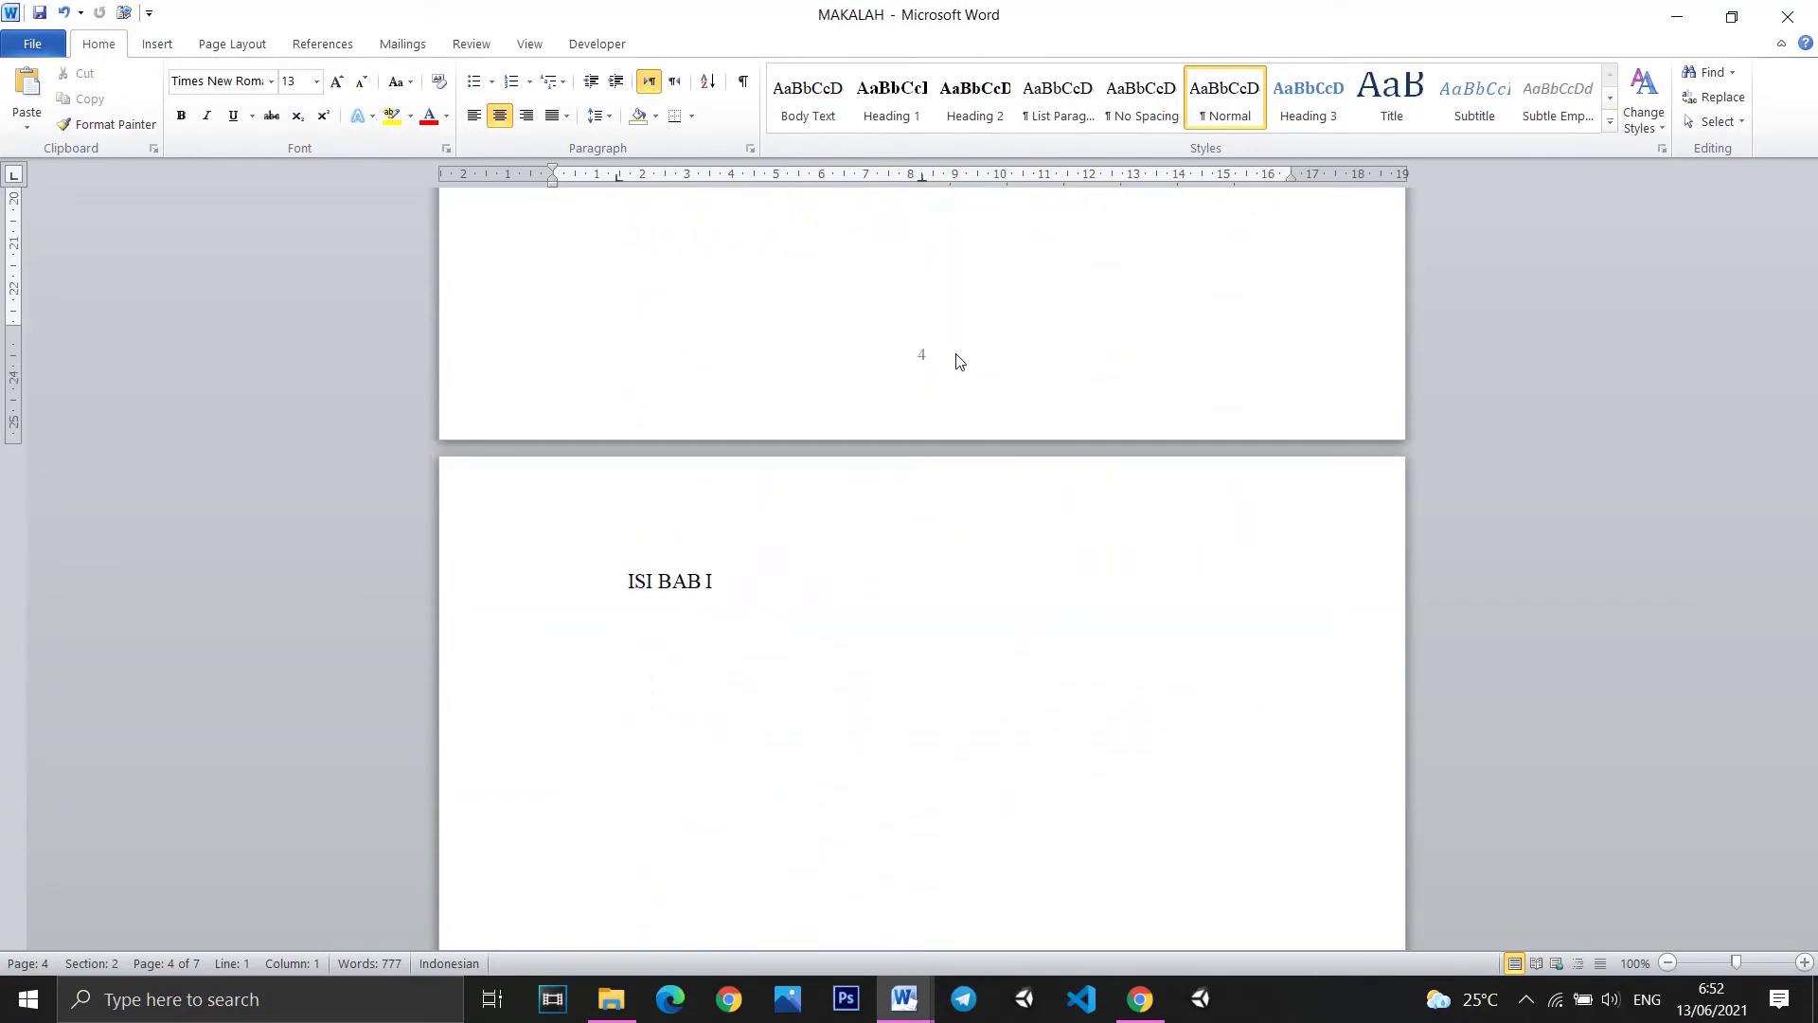
pyautogui.scroll(-4, 910, 407)
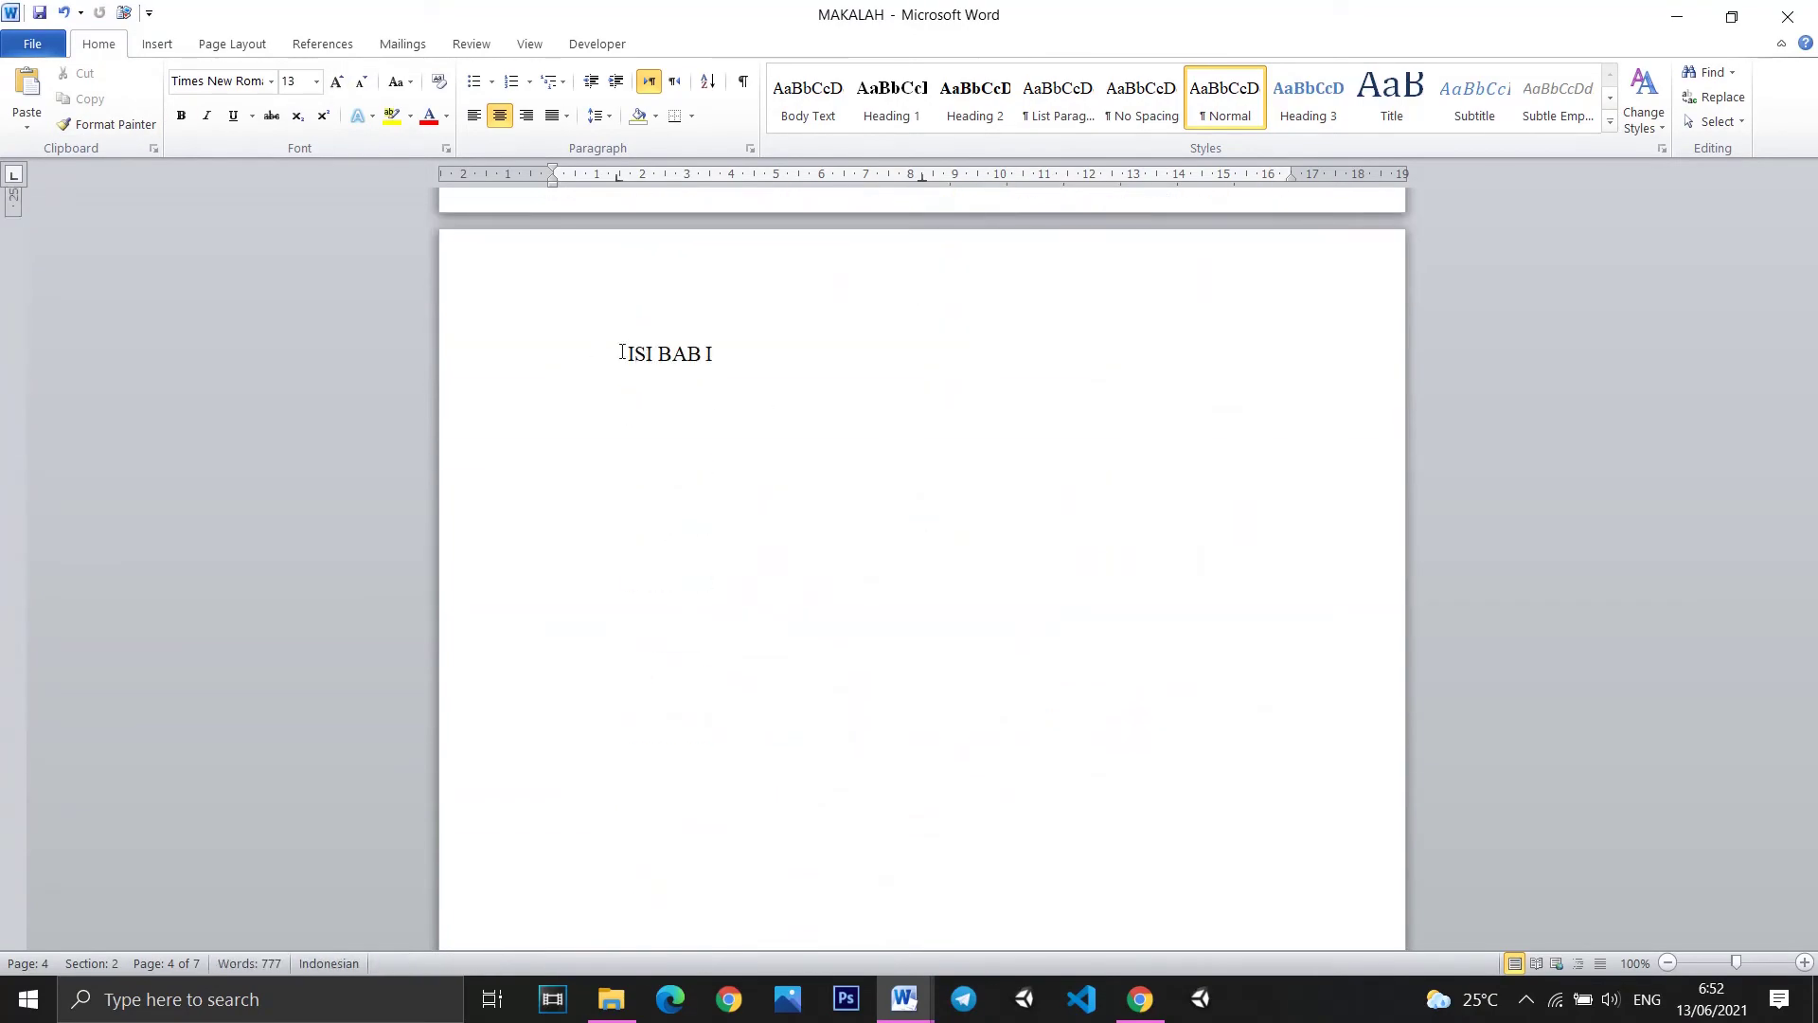
pyautogui.click(622, 353)
pyautogui.scroll(-1, 732, 378)
pyautogui.scroll(-15, 756, 426)
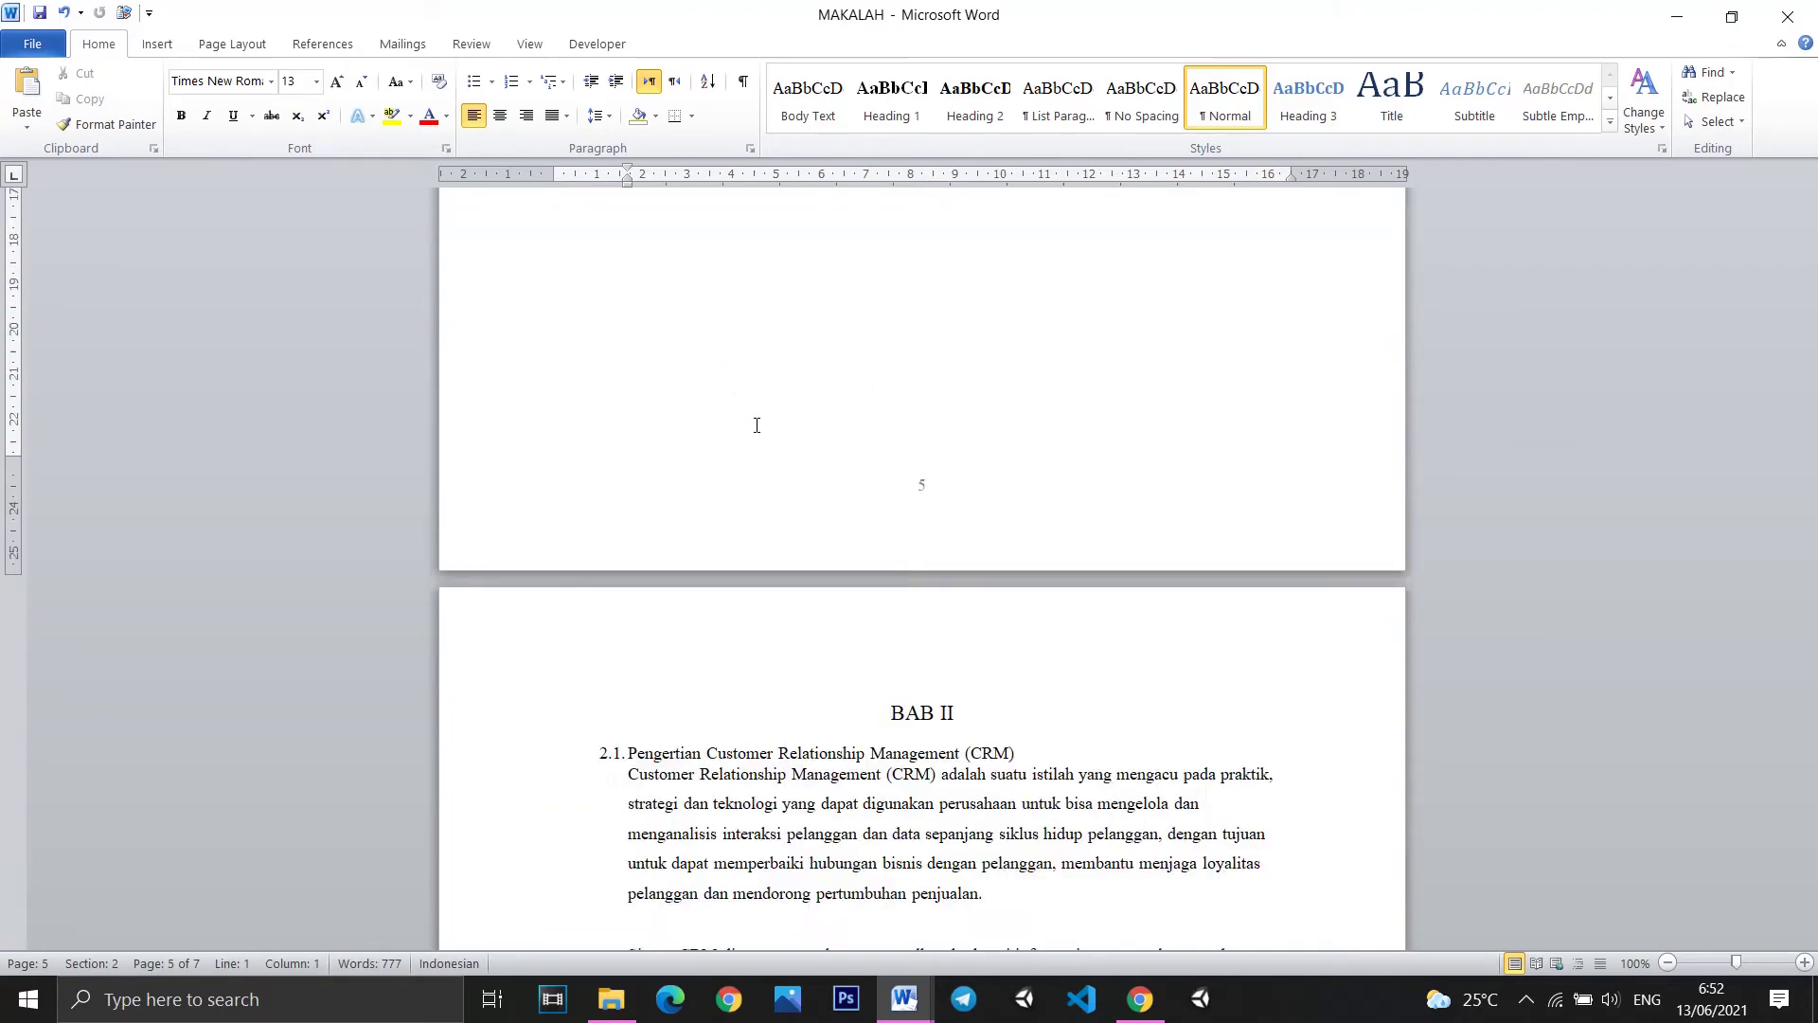
pyautogui.scroll(-7, 756, 425)
pyautogui.click(890, 315)
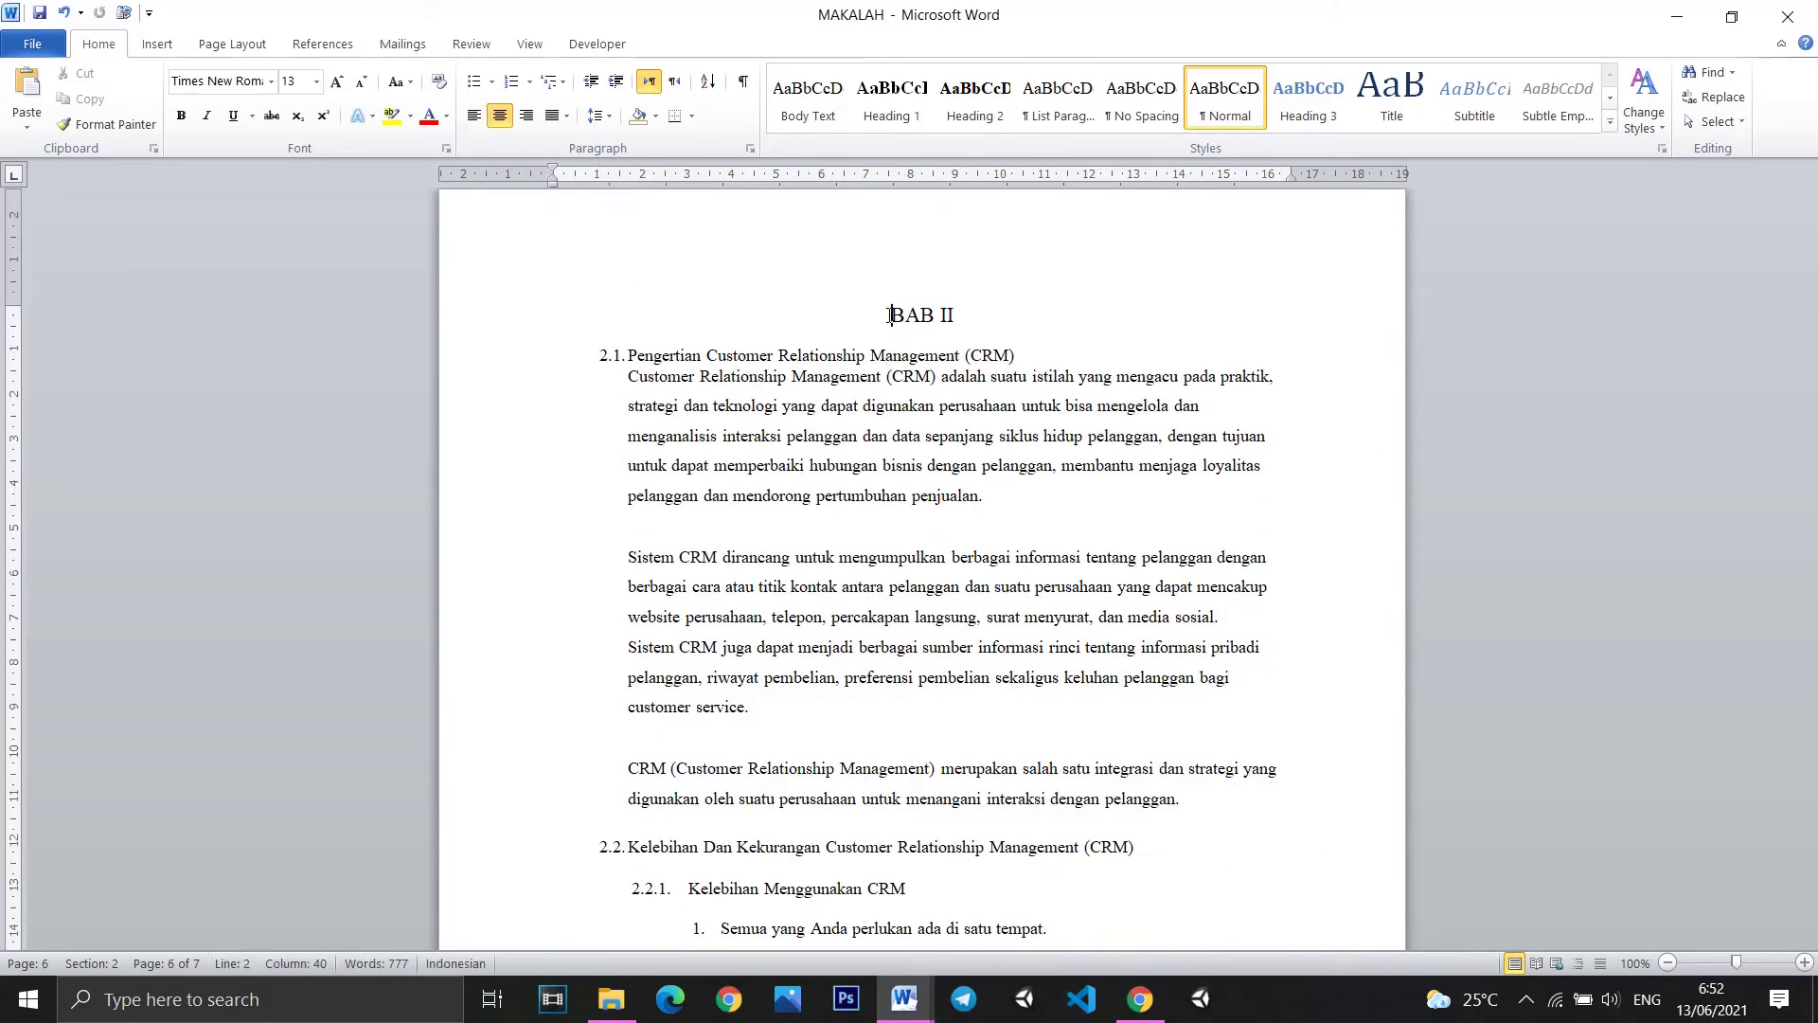
pyautogui.click(213, 49)
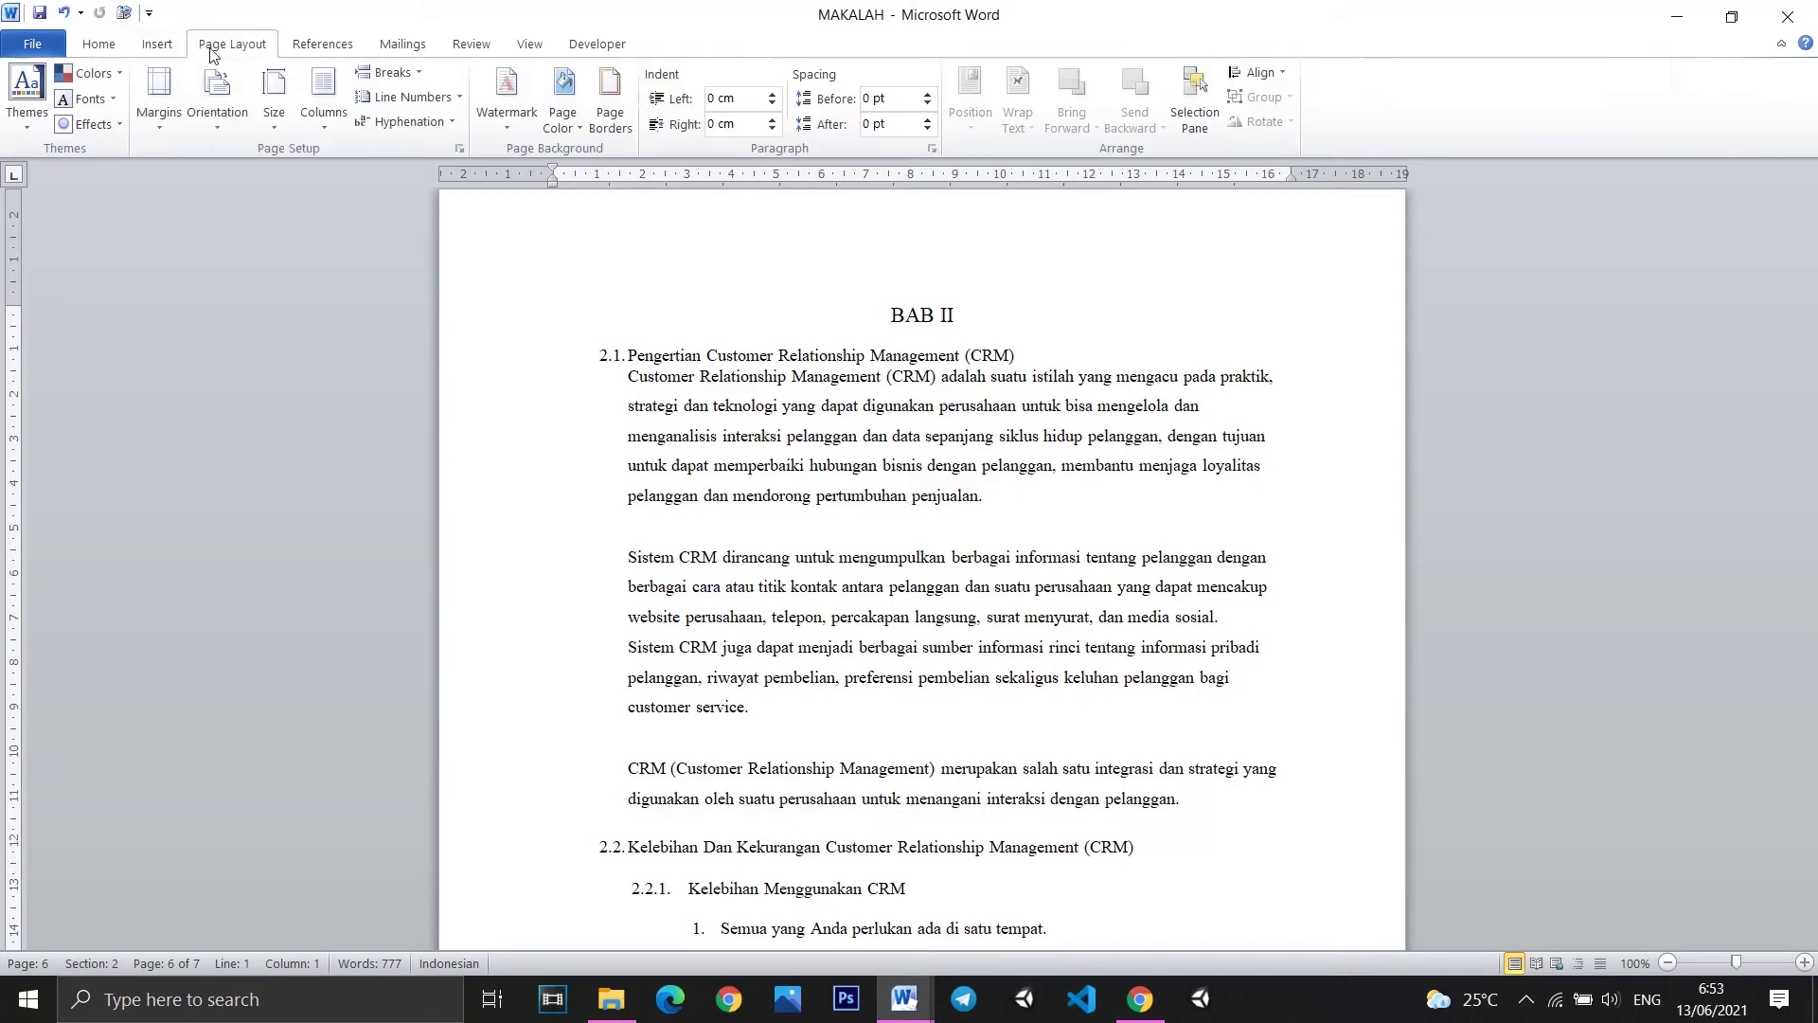
pyautogui.click(159, 114)
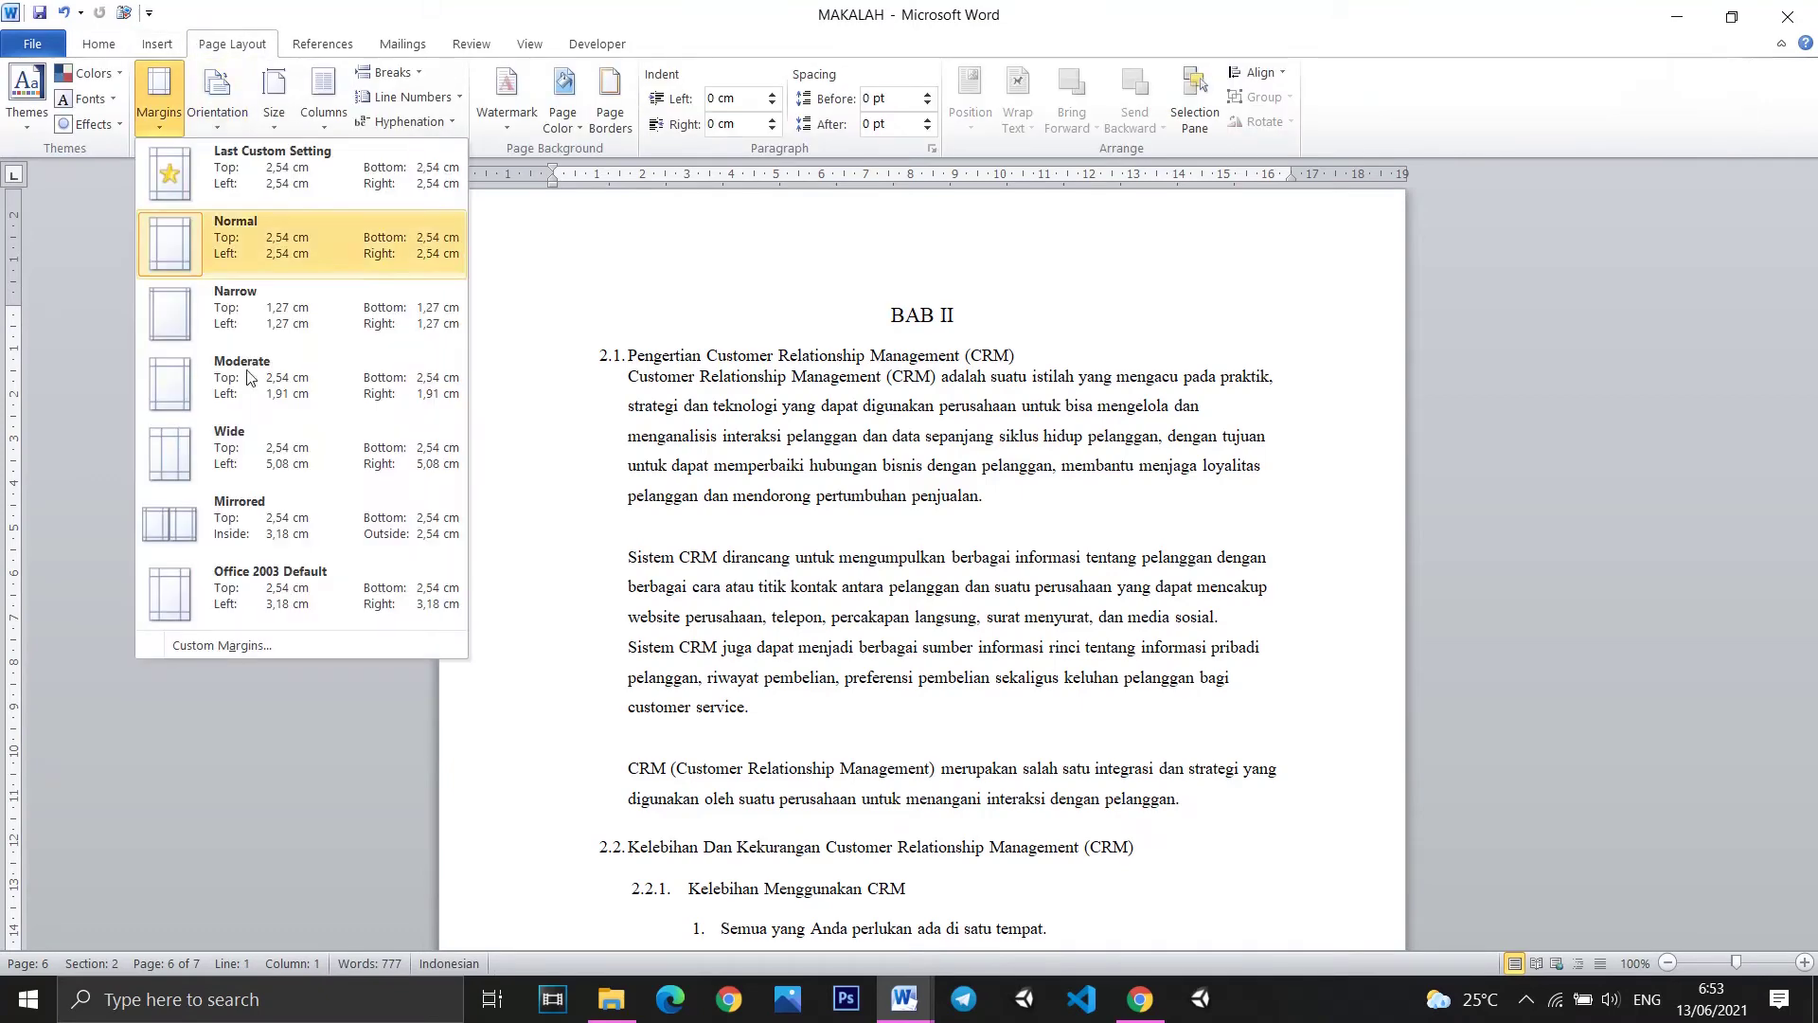
pyautogui.click(237, 644)
pyautogui.click(864, 737)
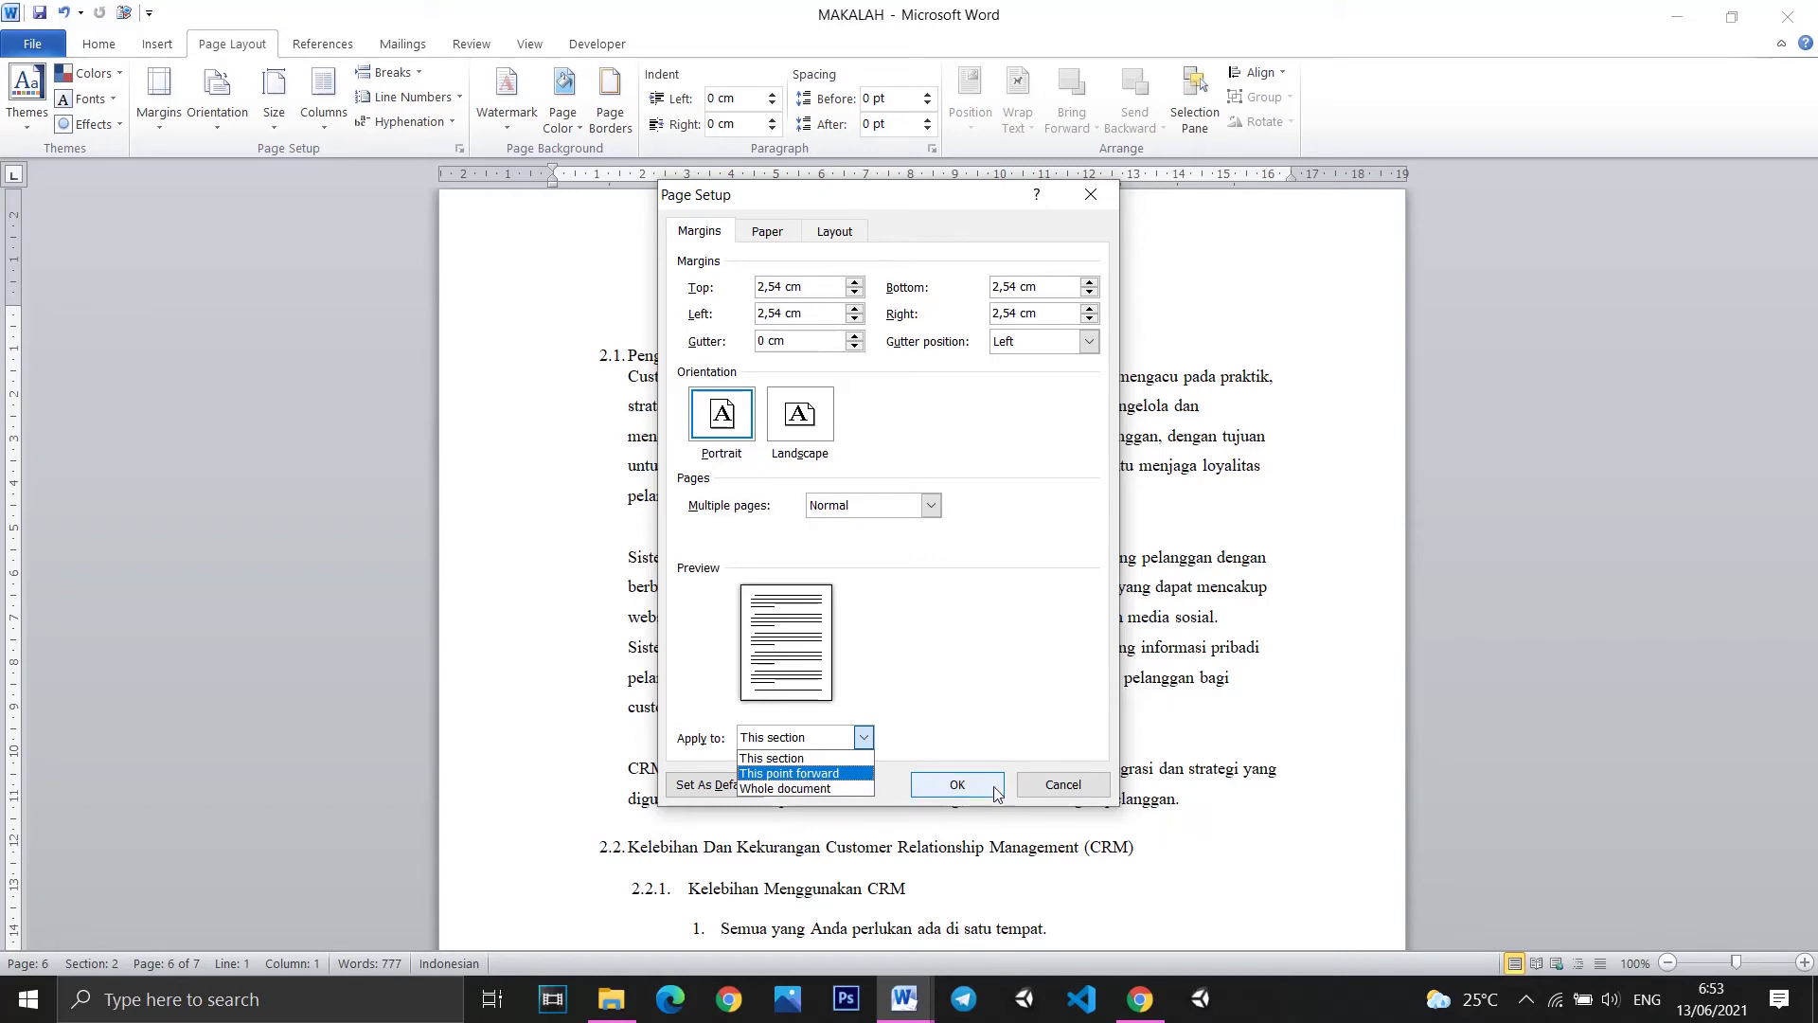
pyautogui.click(1062, 784)
pyautogui.click(1063, 784)
pyautogui.scroll(-5, 1026, 649)
# Scroll down to the end of the MAKALAH document.
pyautogui.scroll(-5, 1027, 649)
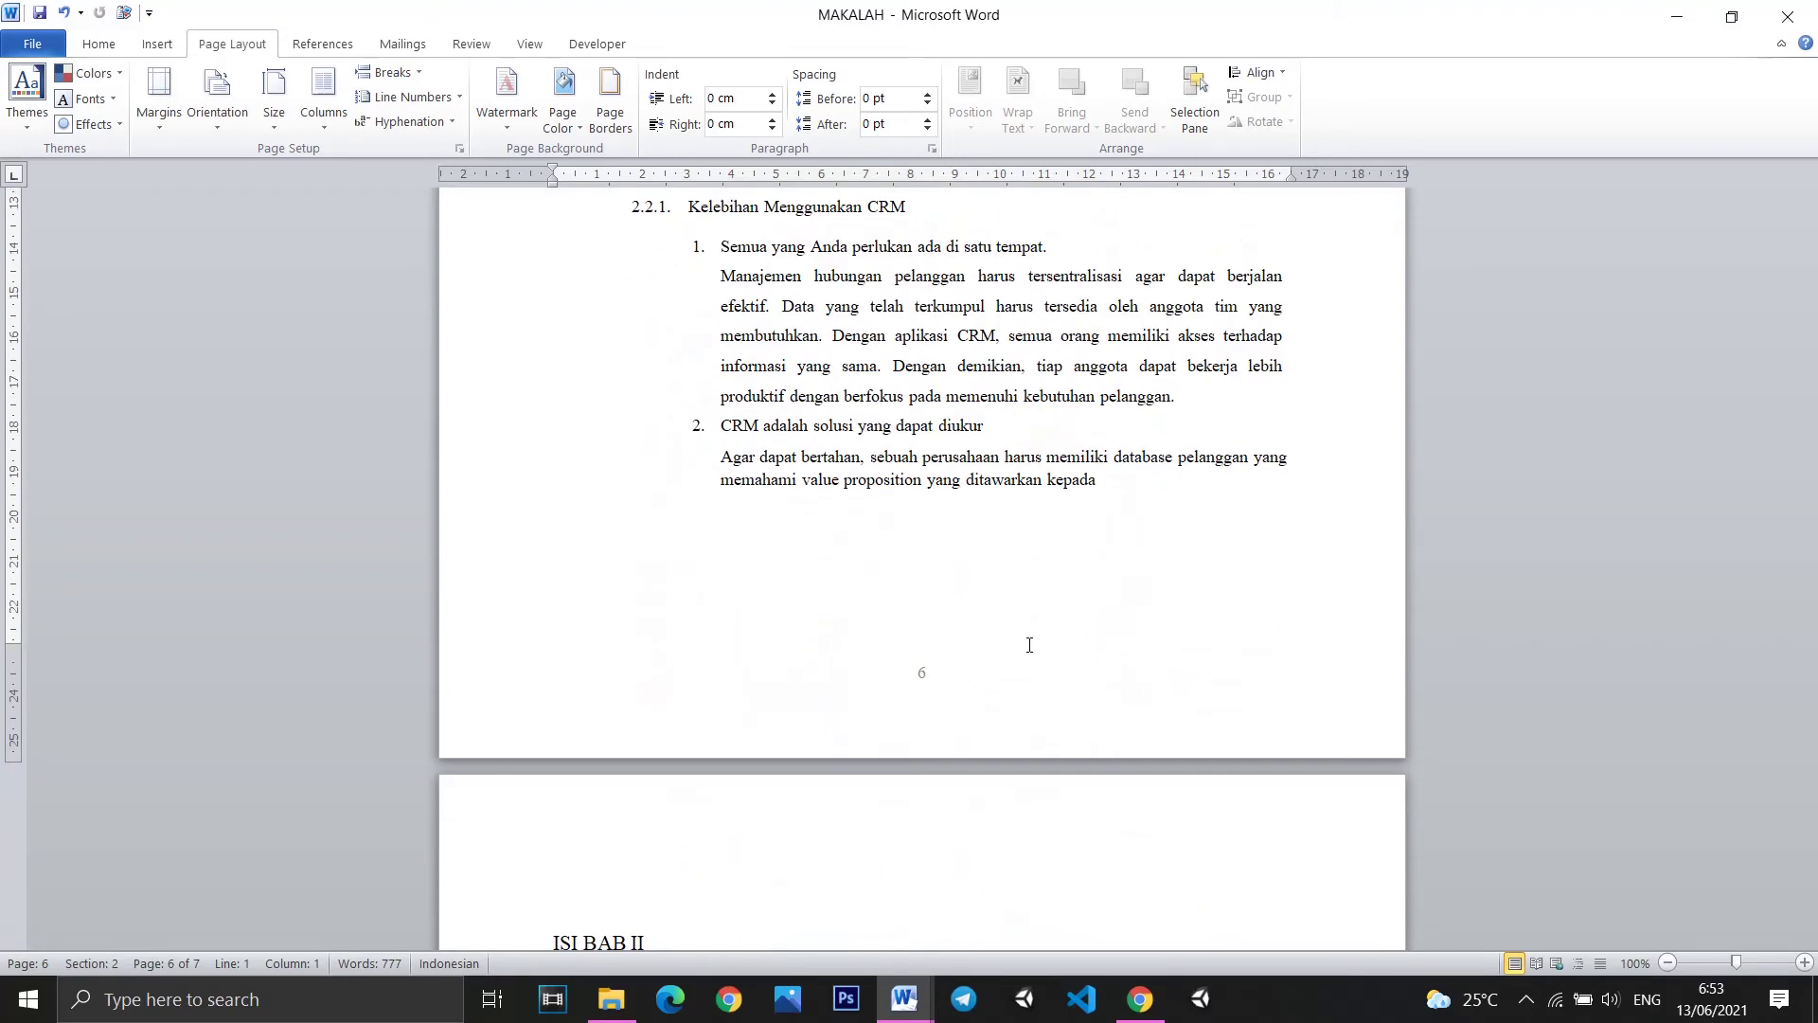
pyautogui.scroll(1, 1026, 648)
pyautogui.scroll(-9, 1029, 644)
pyautogui.scroll(-5, 1030, 640)
pyautogui.scroll(-1, 1031, 640)
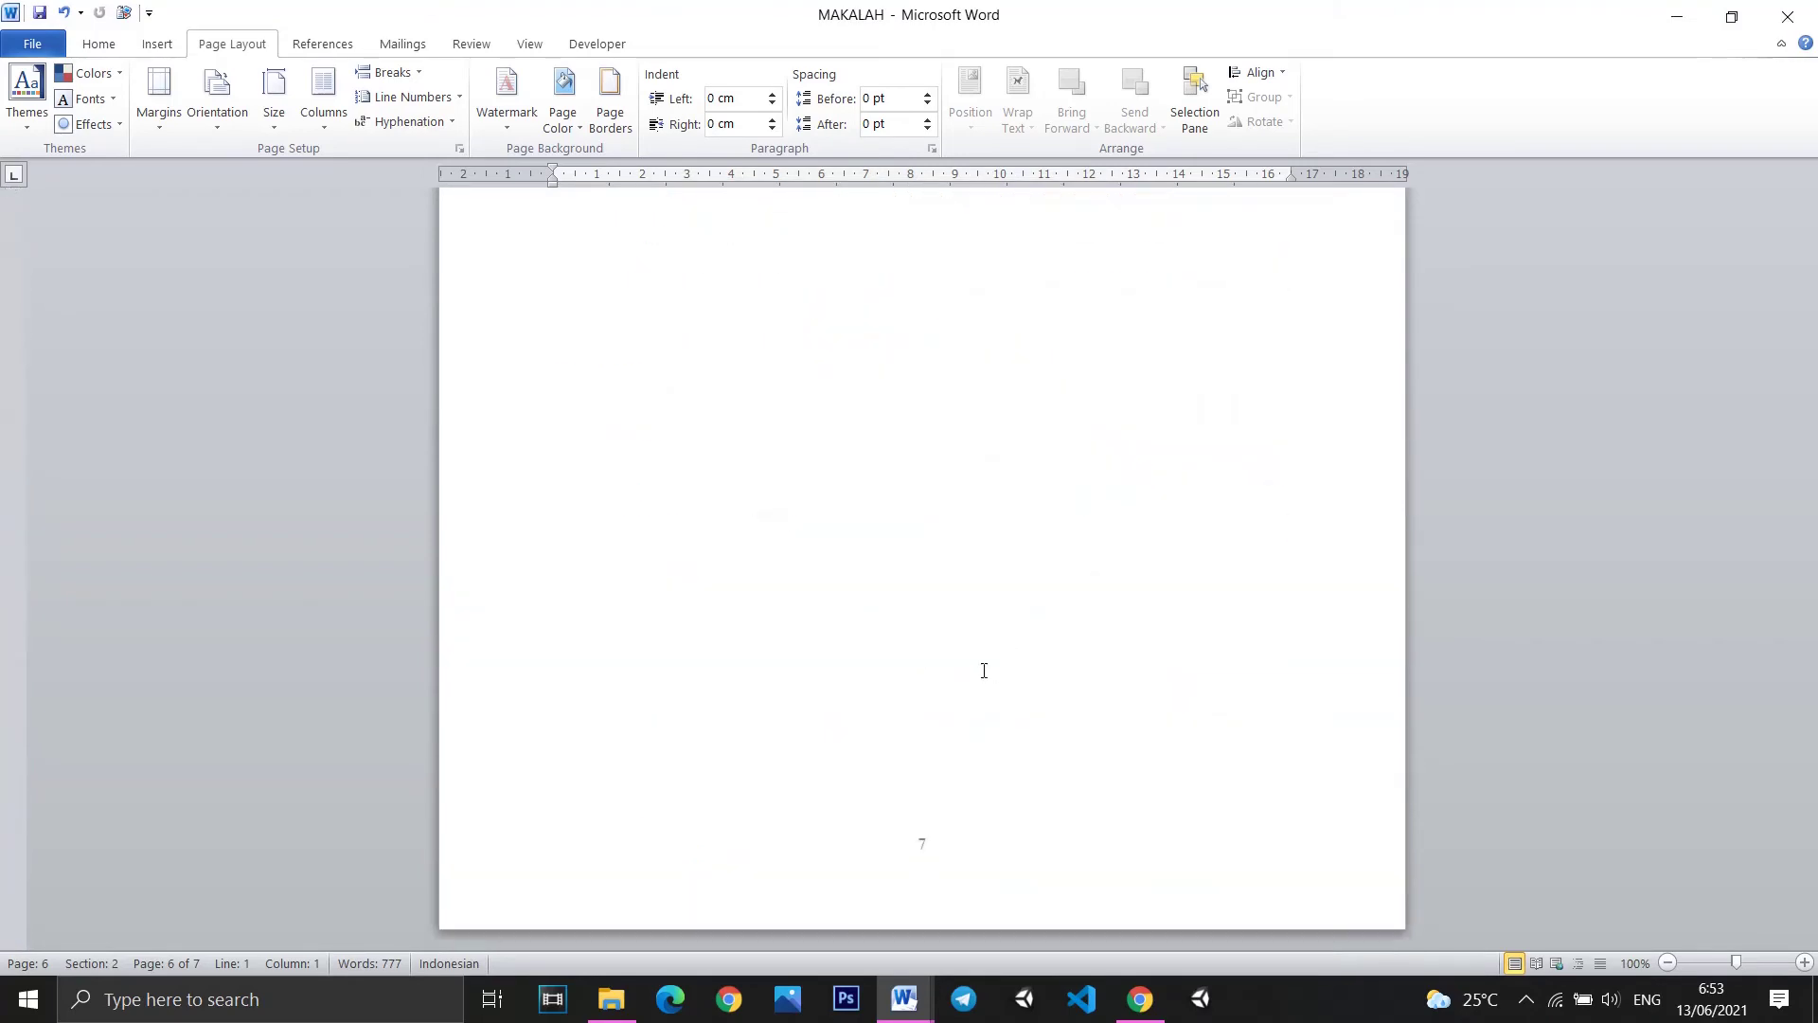
# Switch to the MAKALAH2 window and scroll to its BAB I page on 1.1 Latar Belakang.
pyautogui.click(917, 996)
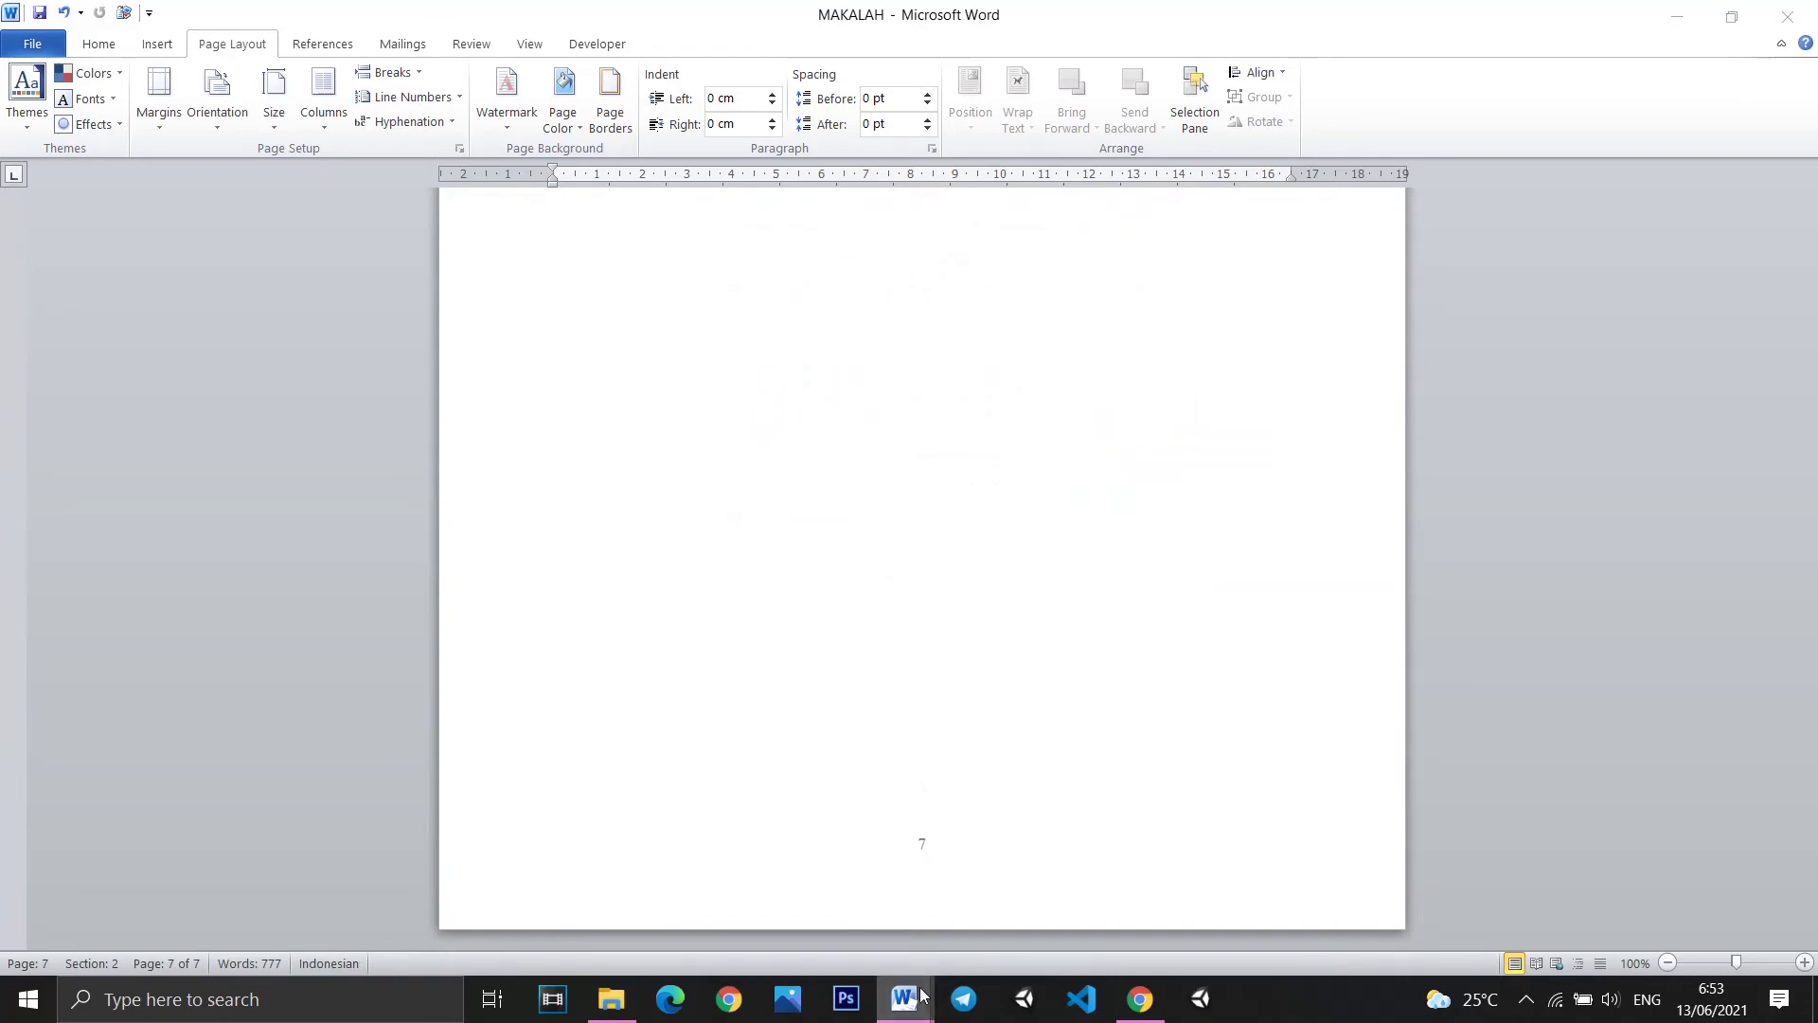
pyautogui.click(915, 917)
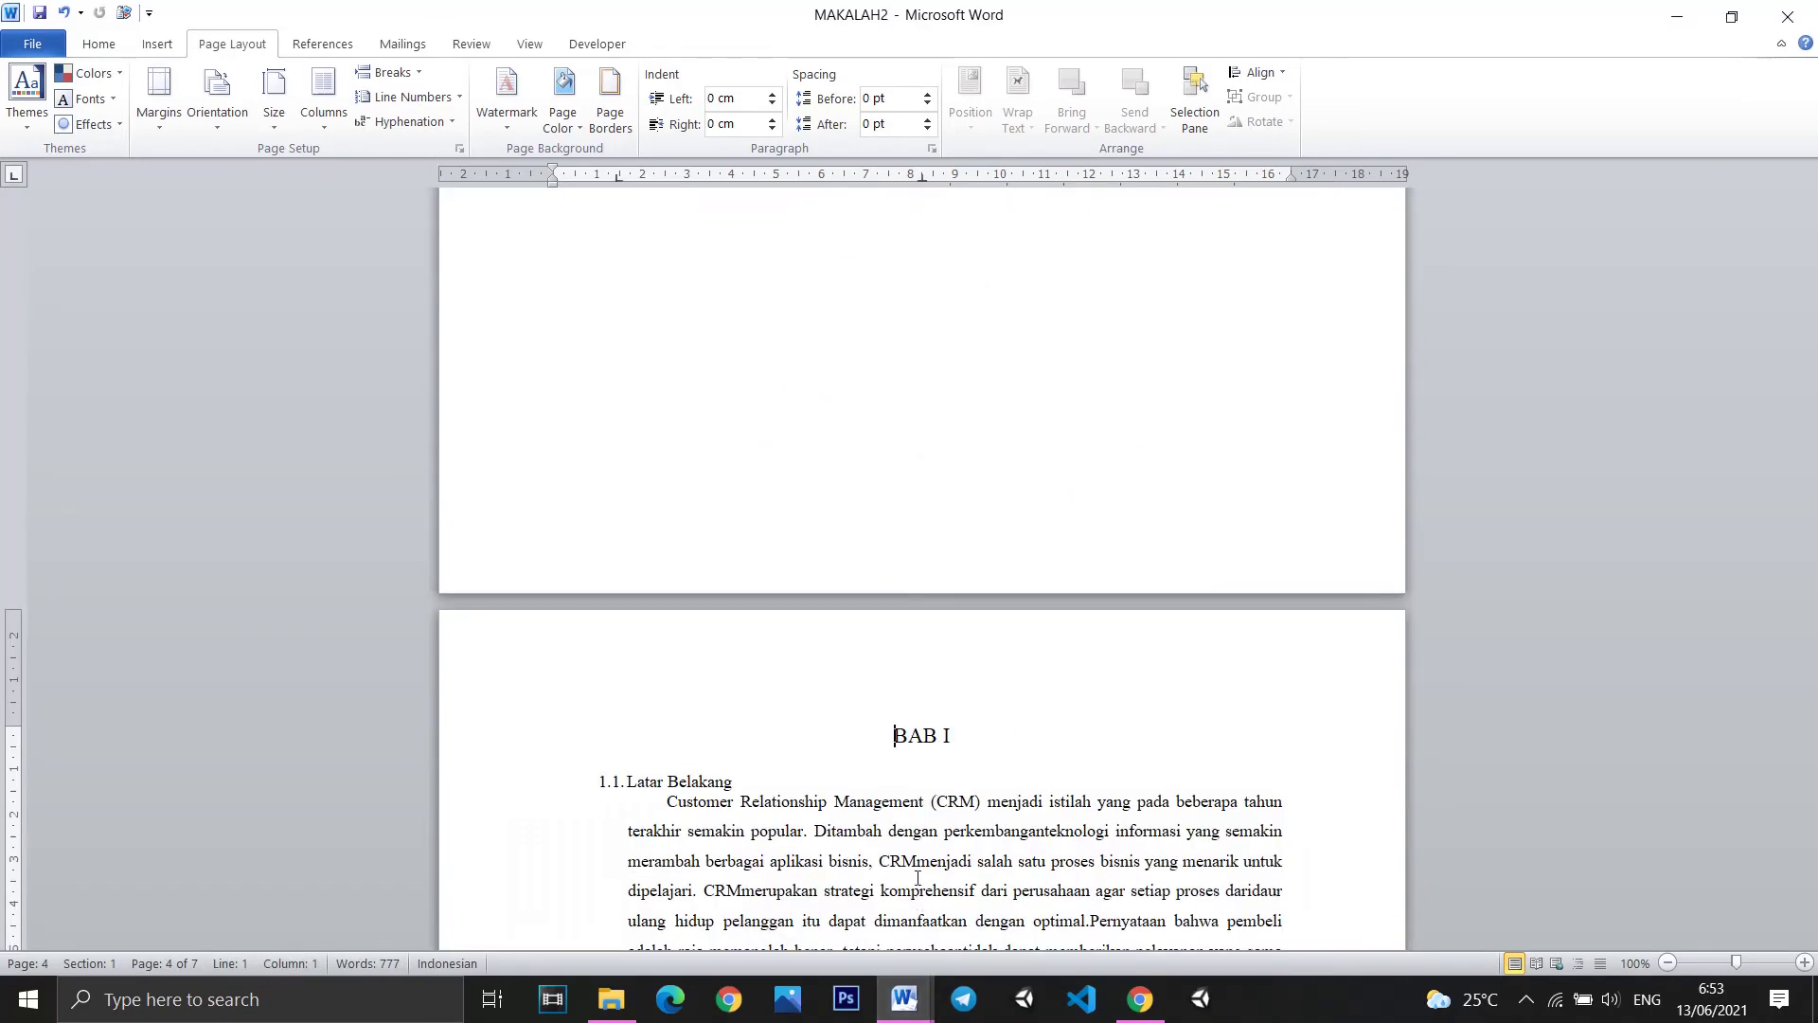
pyautogui.scroll(10, 1114, 604)
pyautogui.scroll(15, 1114, 605)
pyautogui.scroll(5, 1115, 604)
pyautogui.scroll(13, 1116, 609)
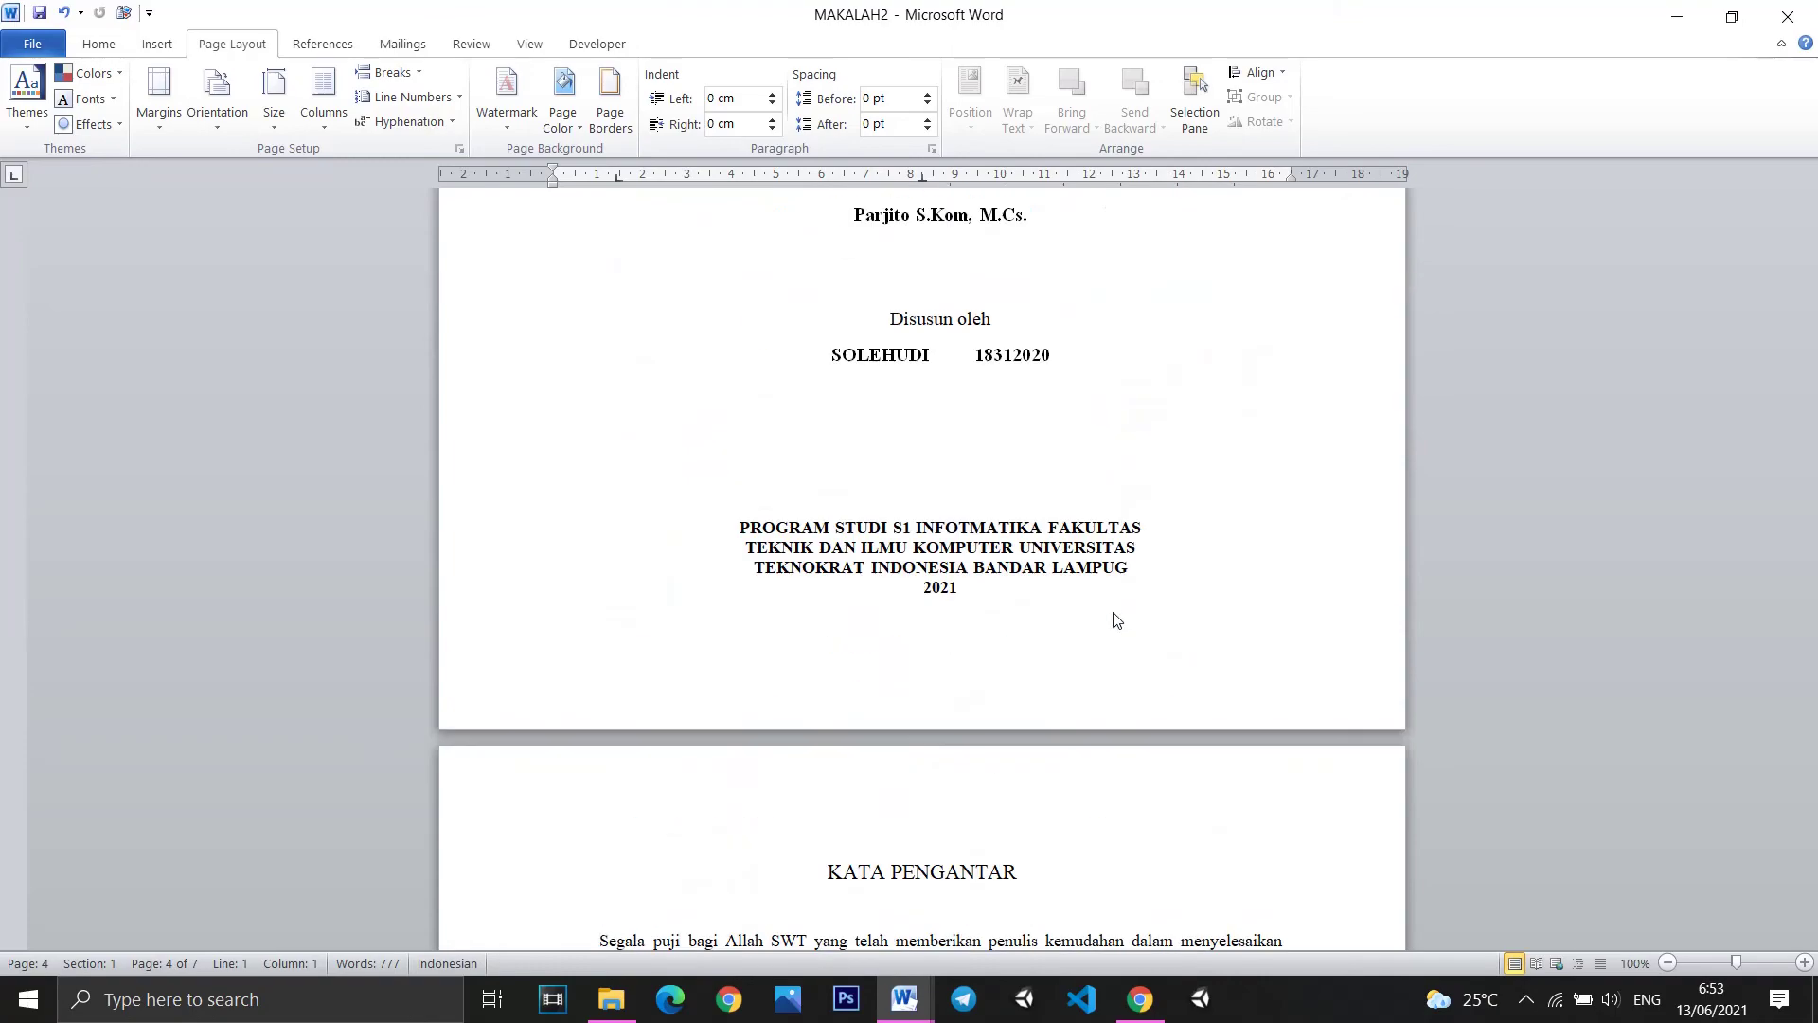
pyautogui.scroll(10, 1116, 609)
pyautogui.scroll(-13, 1117, 616)
pyautogui.scroll(-12, 1123, 621)
pyautogui.scroll(-7, 1104, 641)
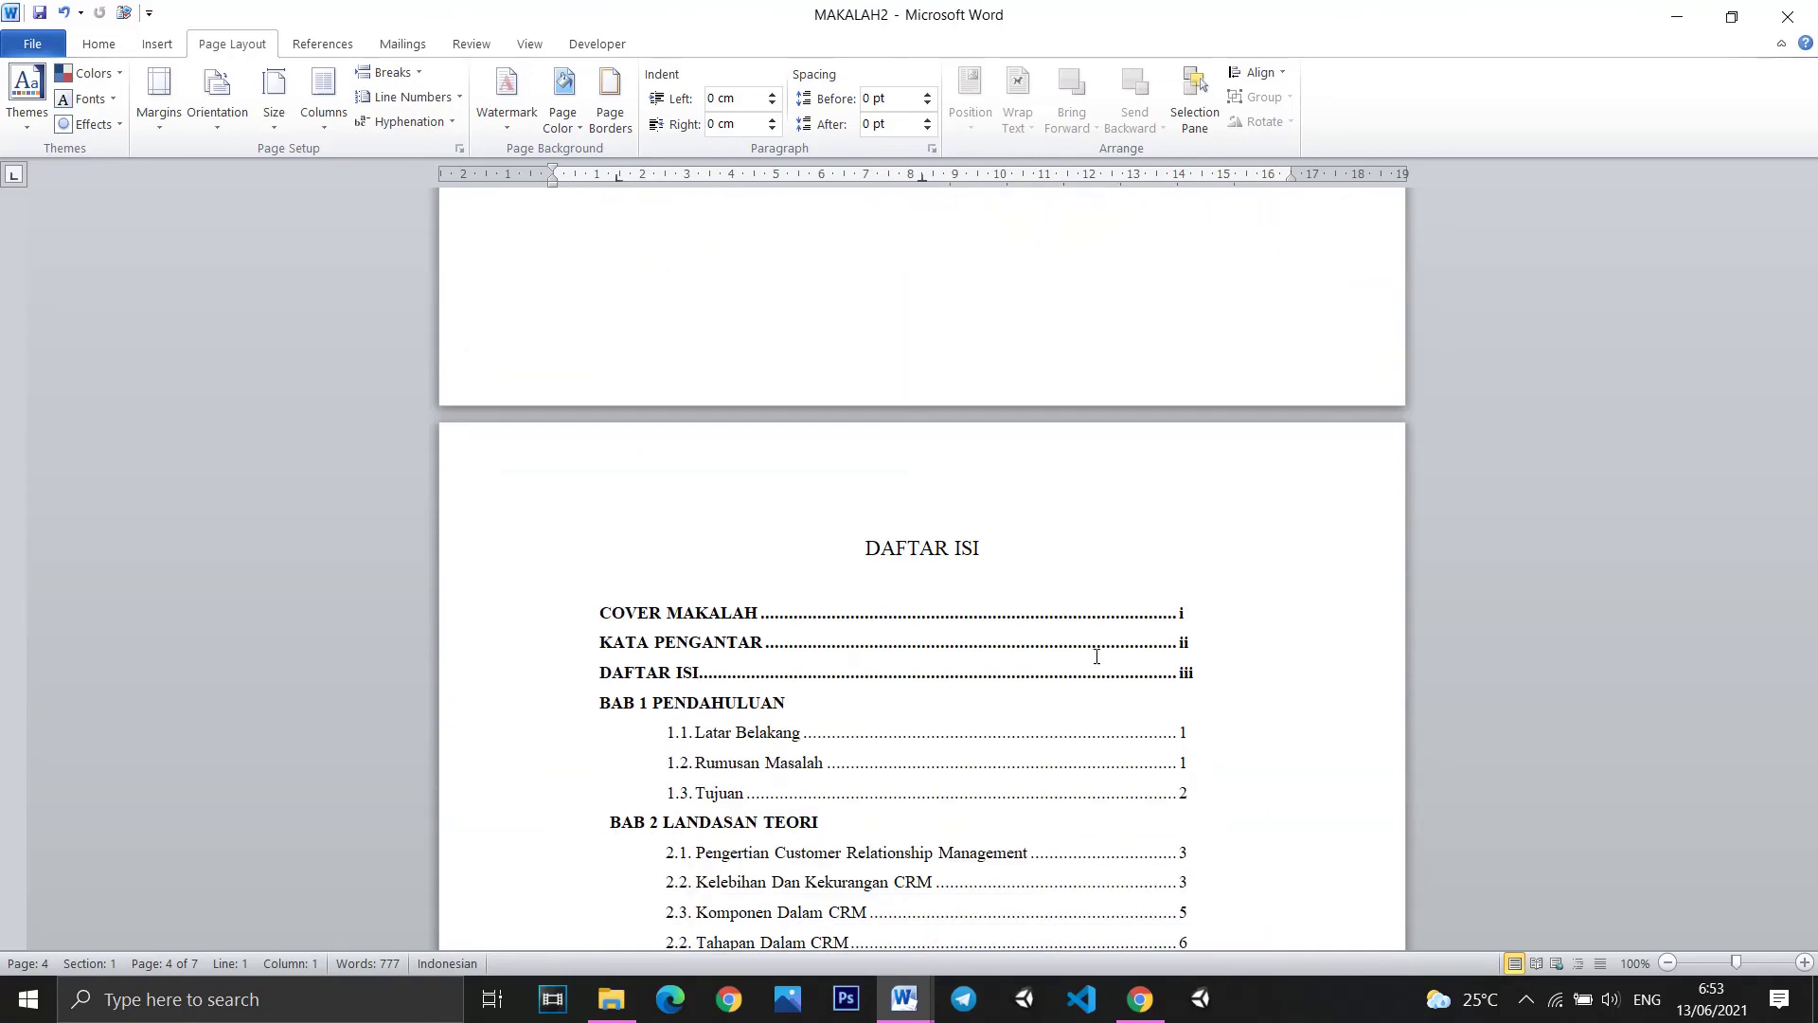
pyautogui.scroll(-8, 1099, 654)
pyautogui.scroll(-9, 1061, 663)
pyautogui.scroll(-8, 1039, 665)
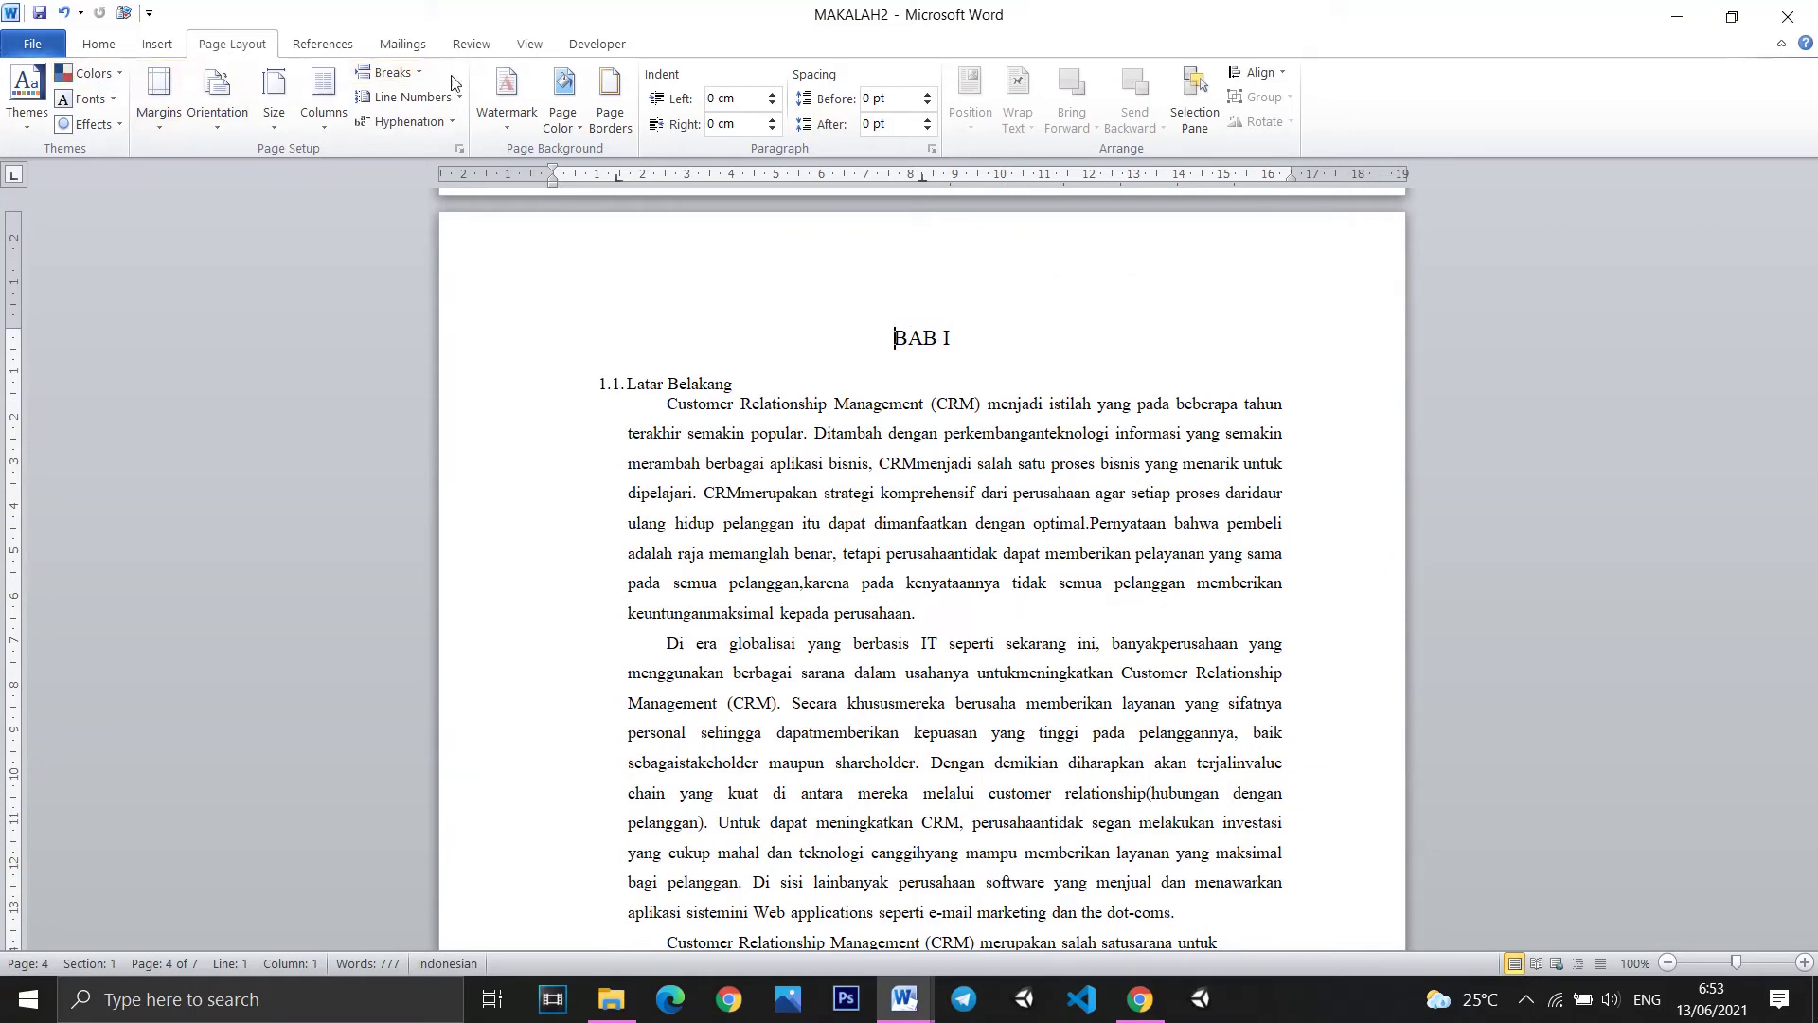
# Insert a Next Page section break before BAB I and start editing headers and footers.
pyautogui.click(389, 72)
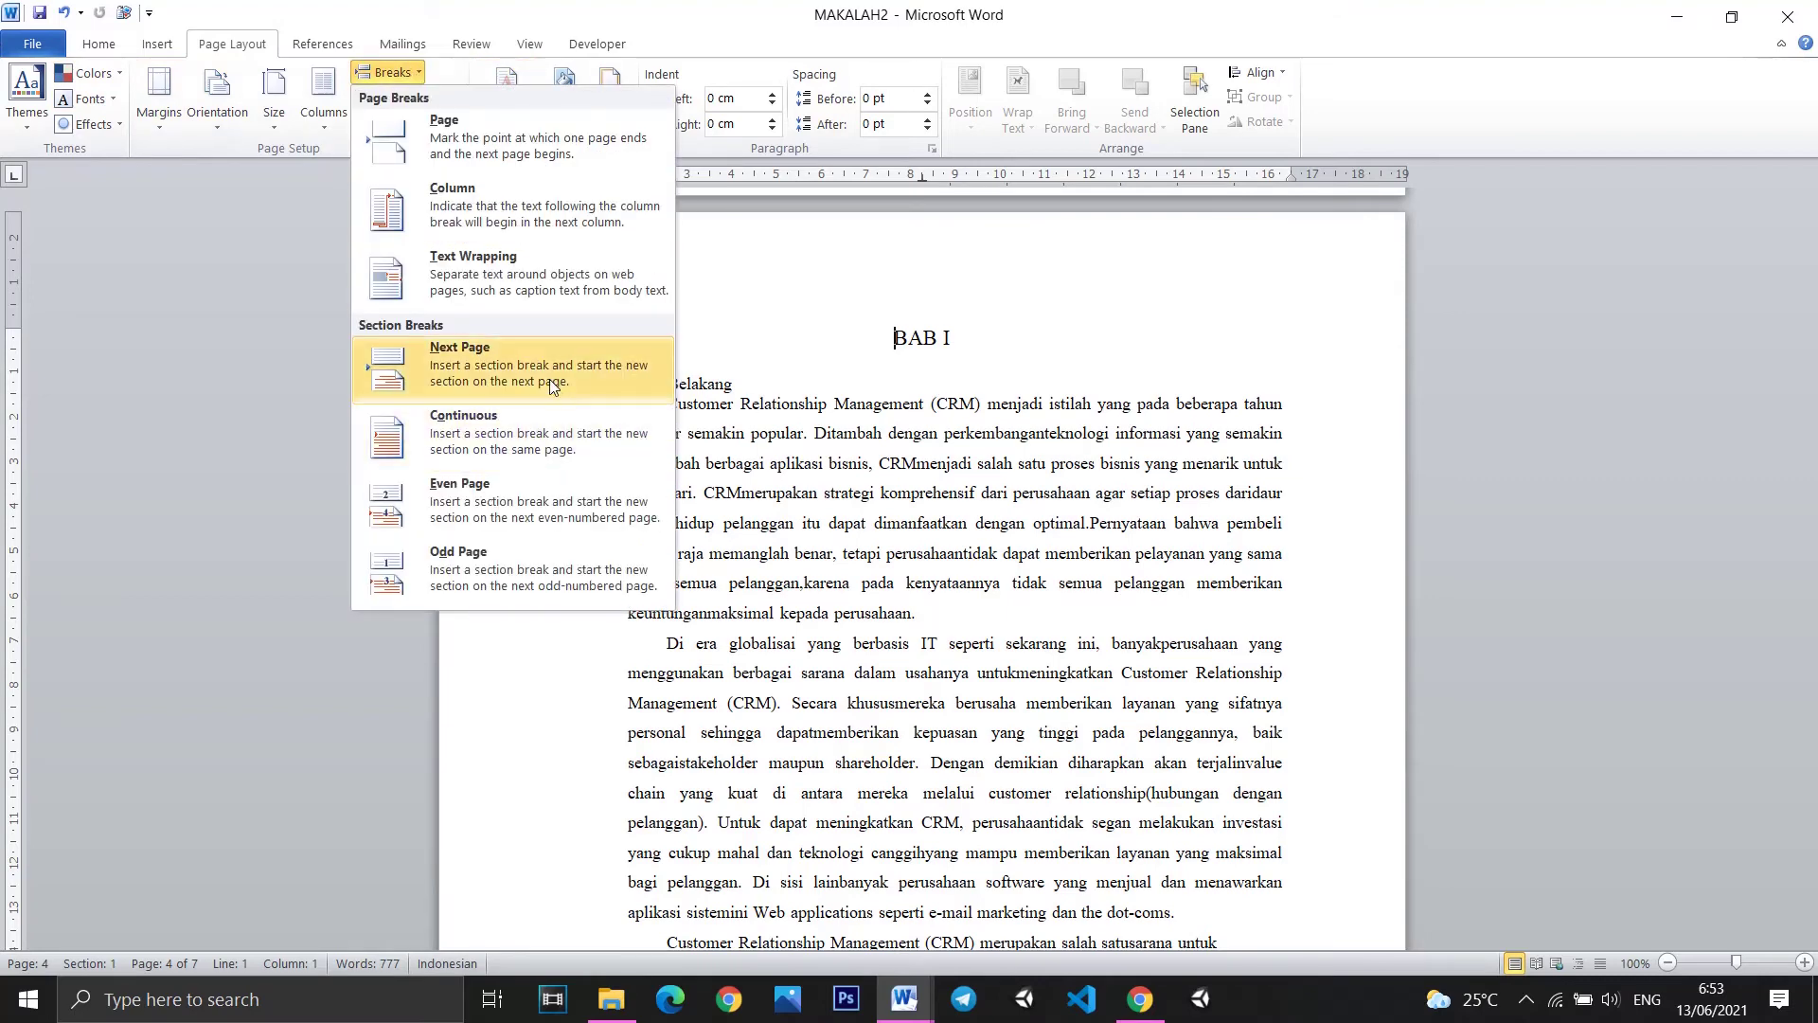
pyautogui.click(520, 368)
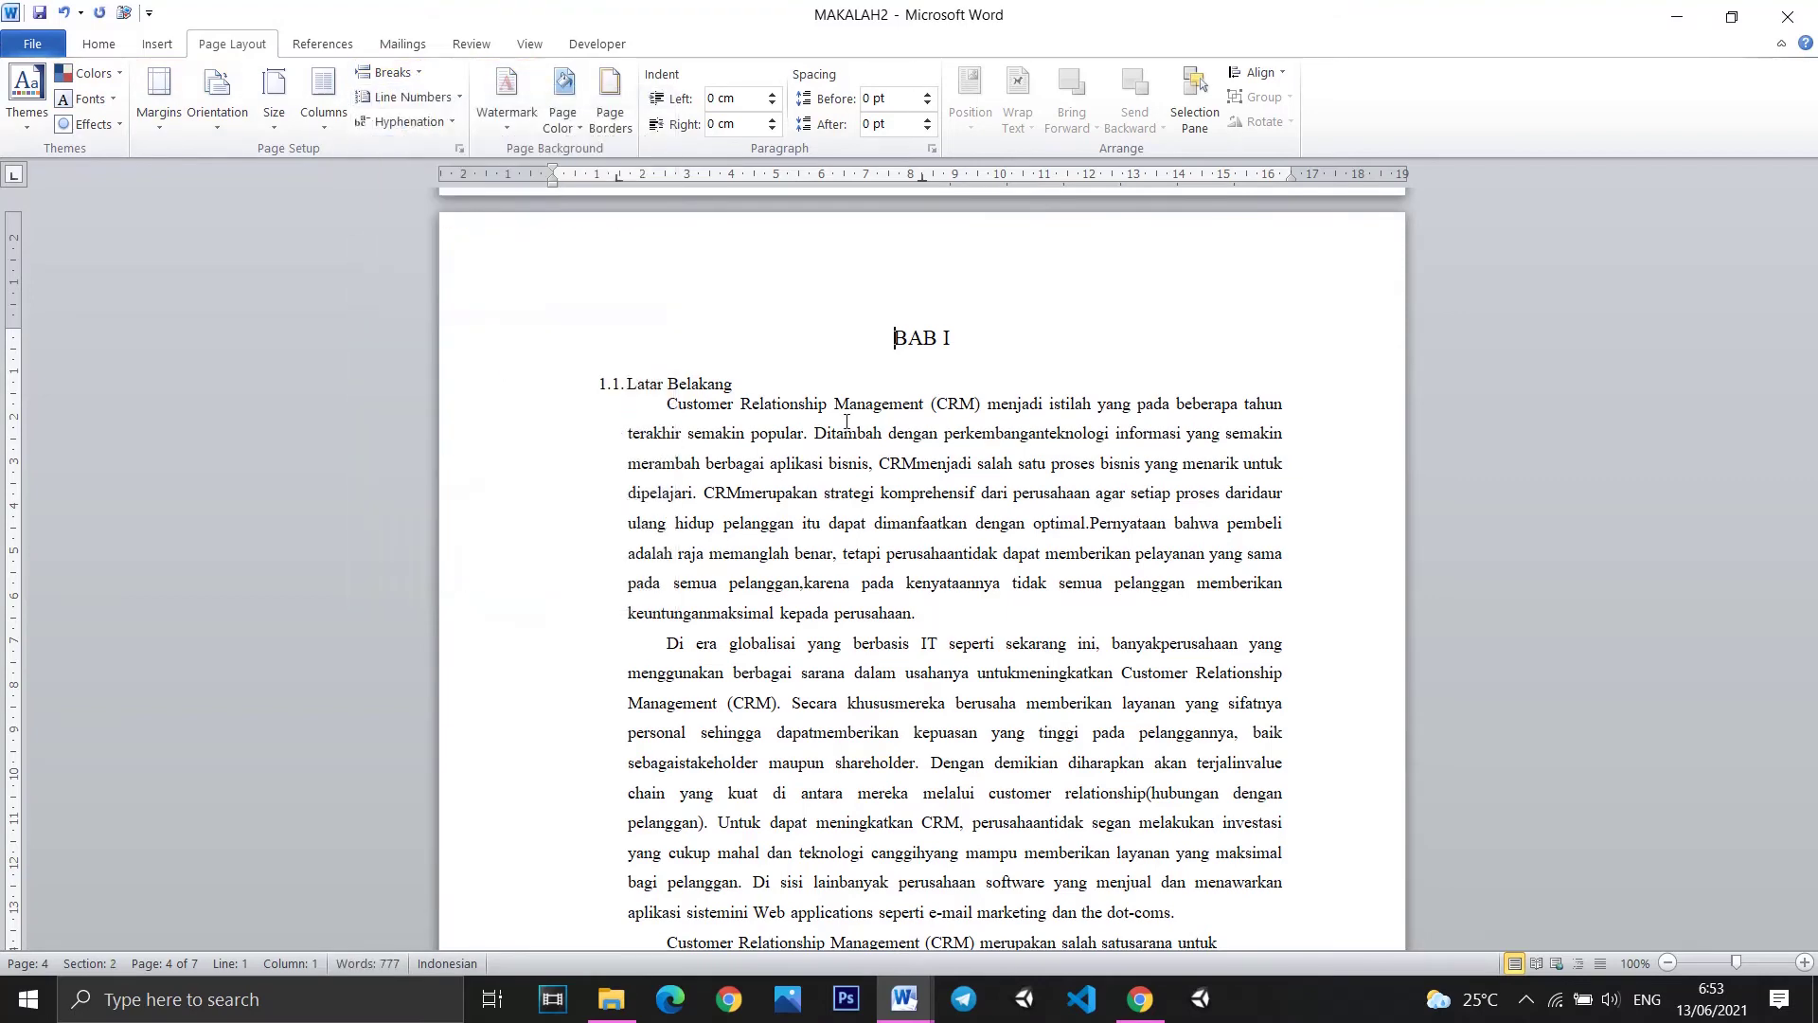
pyautogui.scroll(5, 979, 423)
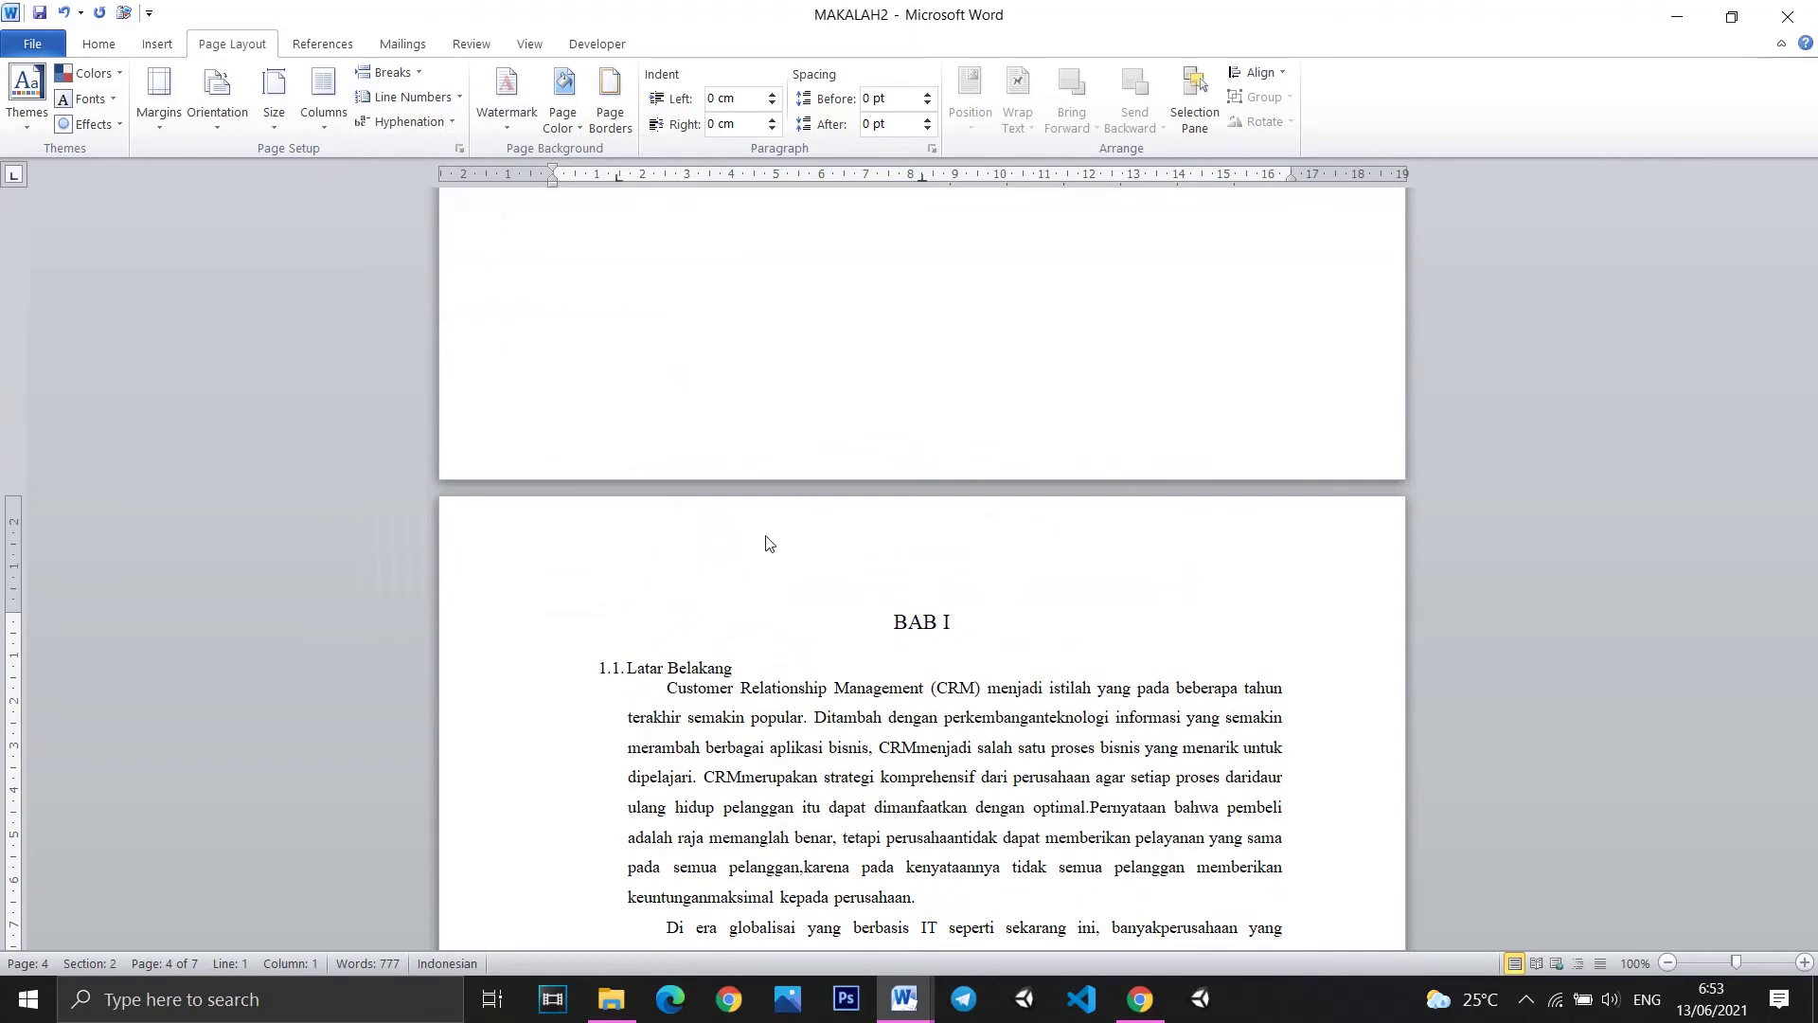
pyautogui.doubleClick(864, 541)
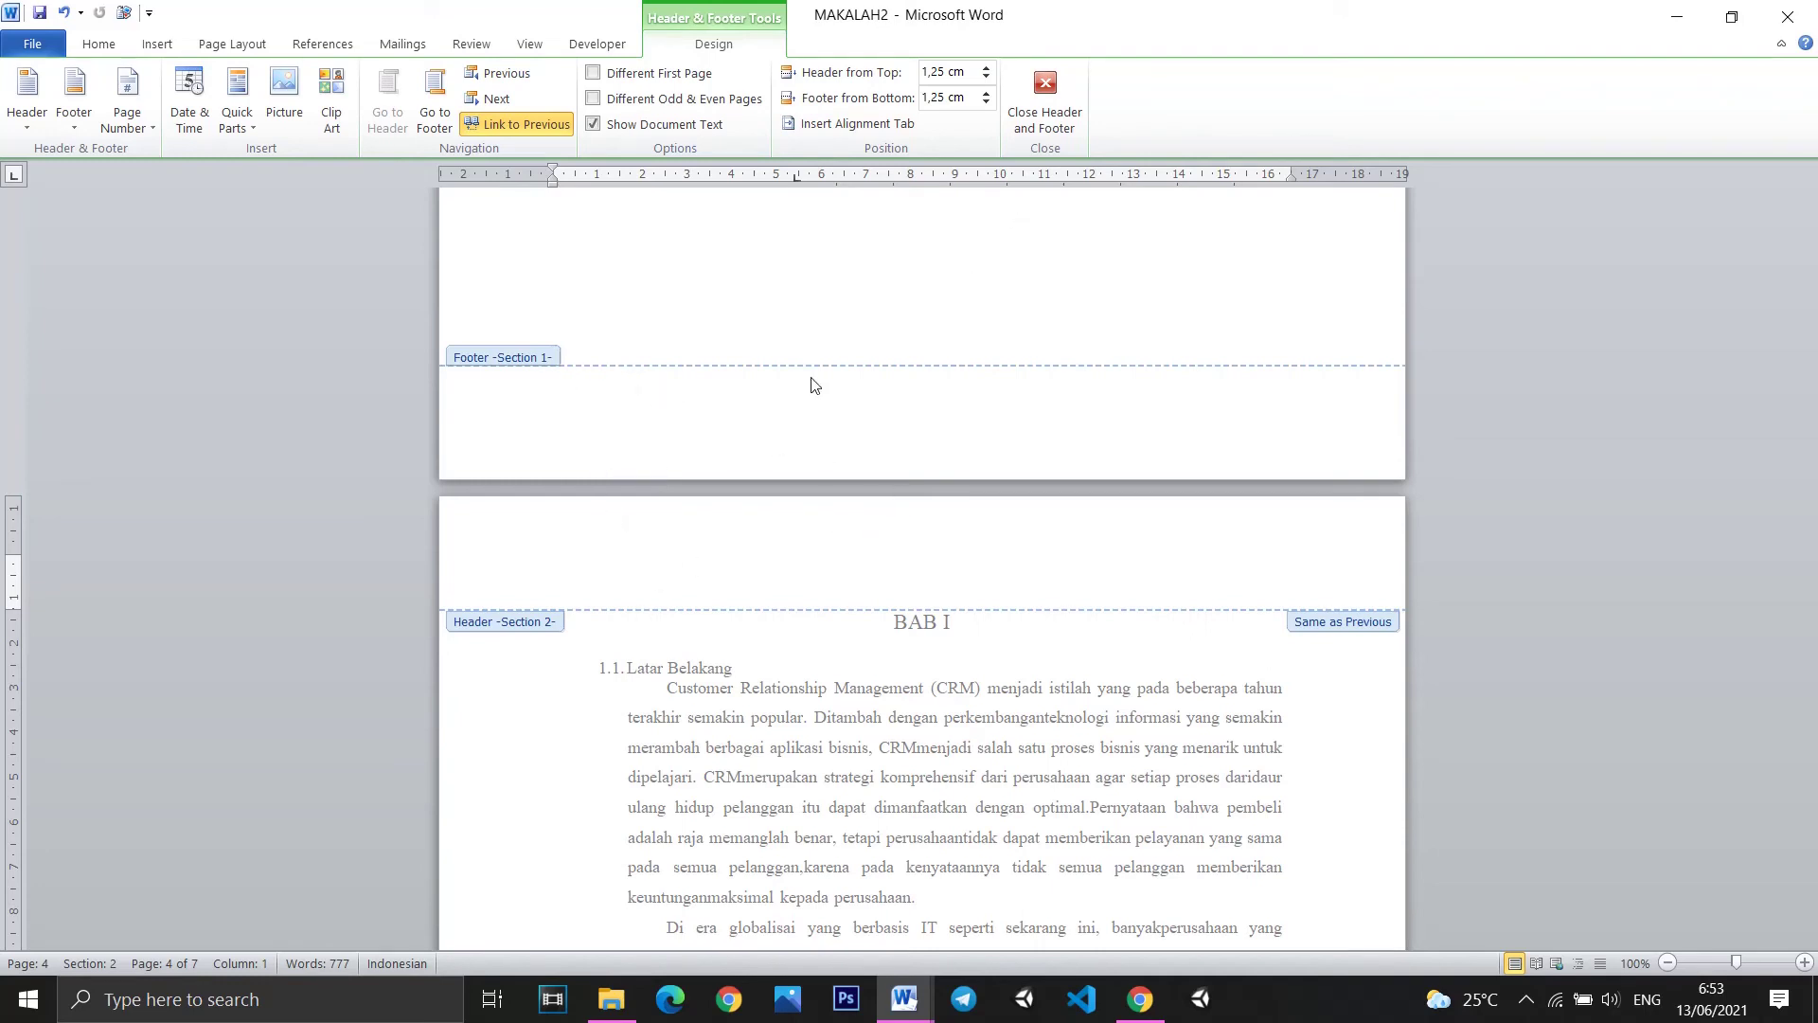
# Close header and footer editing and scroll up toward the cover page.
pyautogui.click(1049, 99)
pyautogui.scroll(8, 977, 465)
pyautogui.scroll(15, 978, 465)
pyautogui.scroll(10, 977, 465)
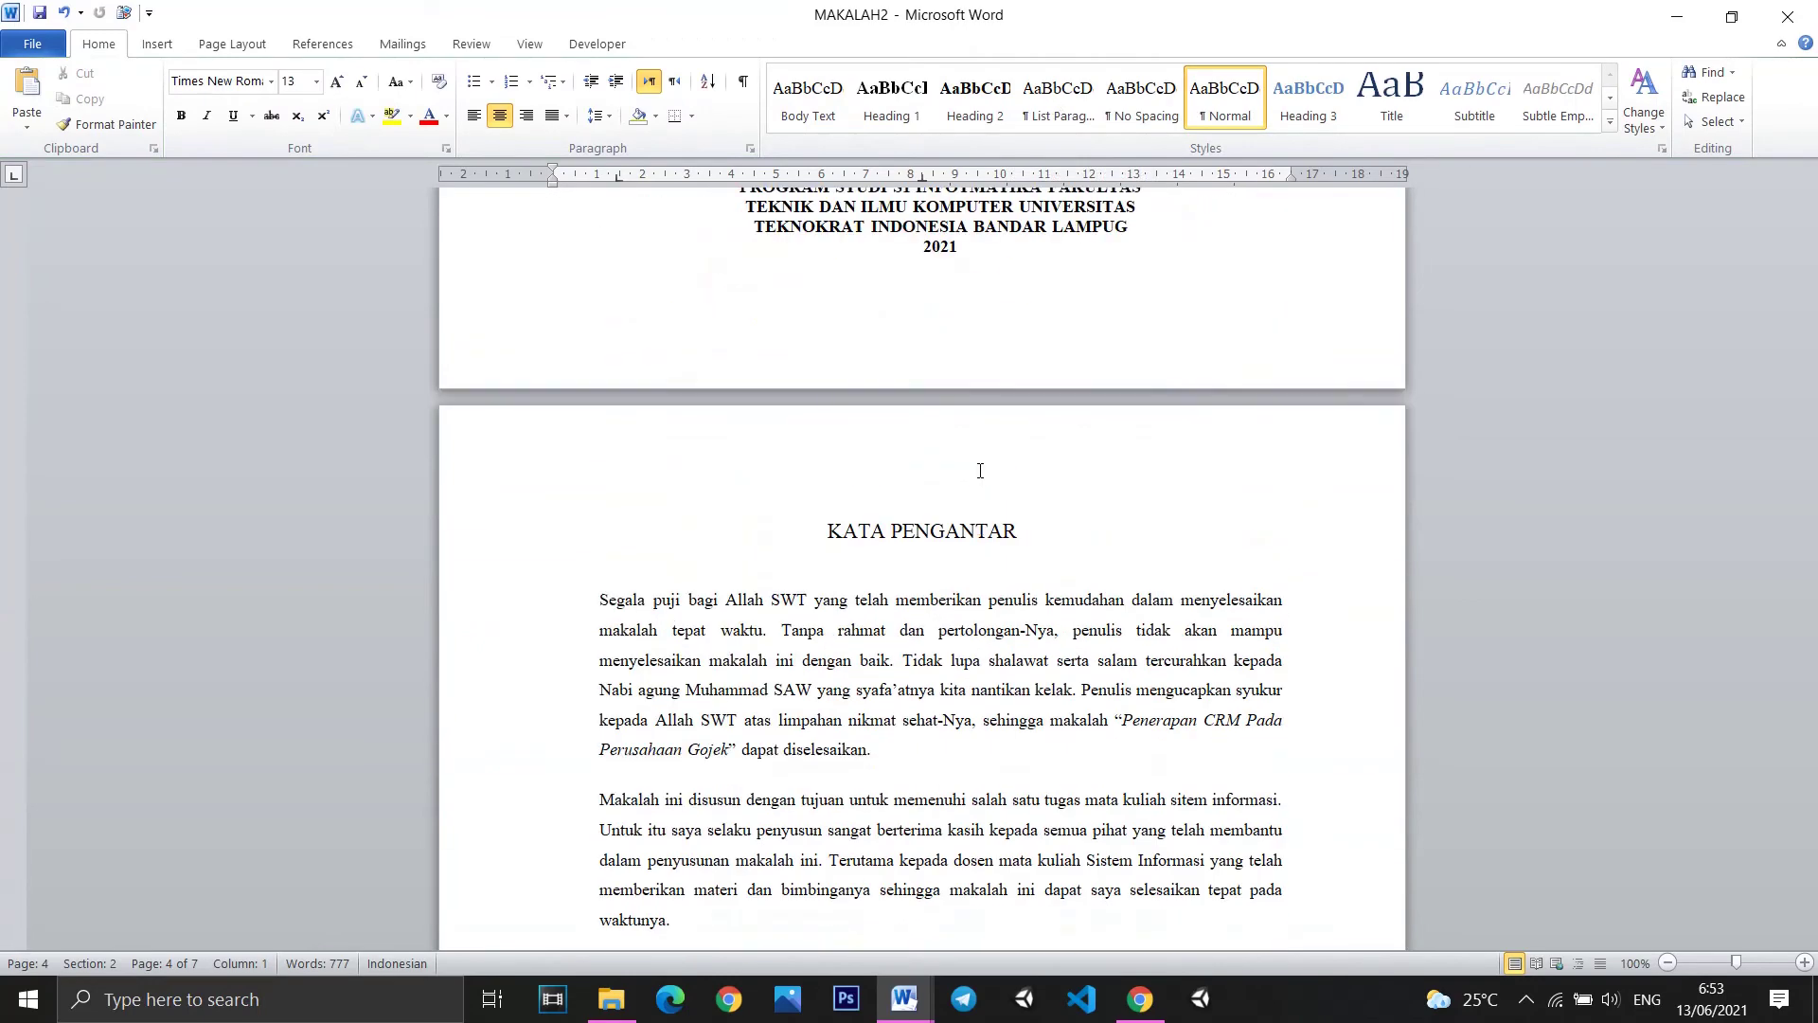
pyautogui.scroll(6, 977, 465)
pyautogui.scroll(5, 986, 484)
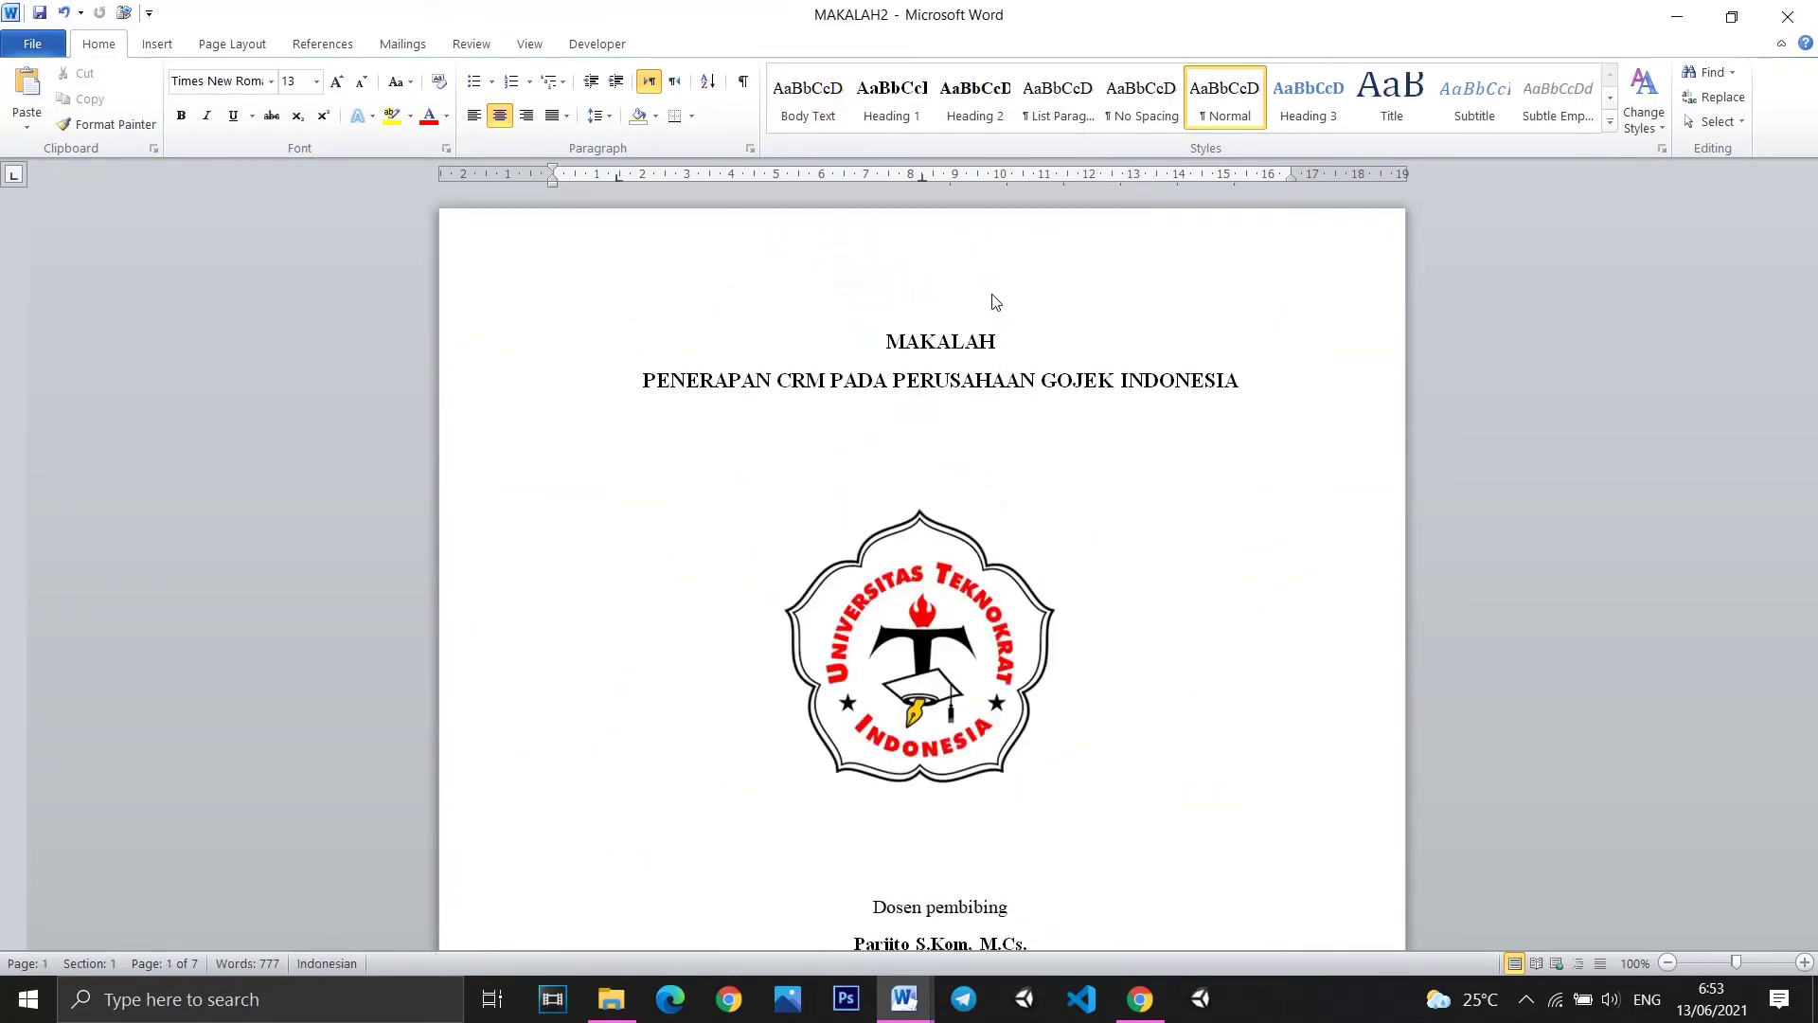
# Add a centred page number at the bottom of the pages from the cover page header.
pyautogui.doubleClick(918, 301)
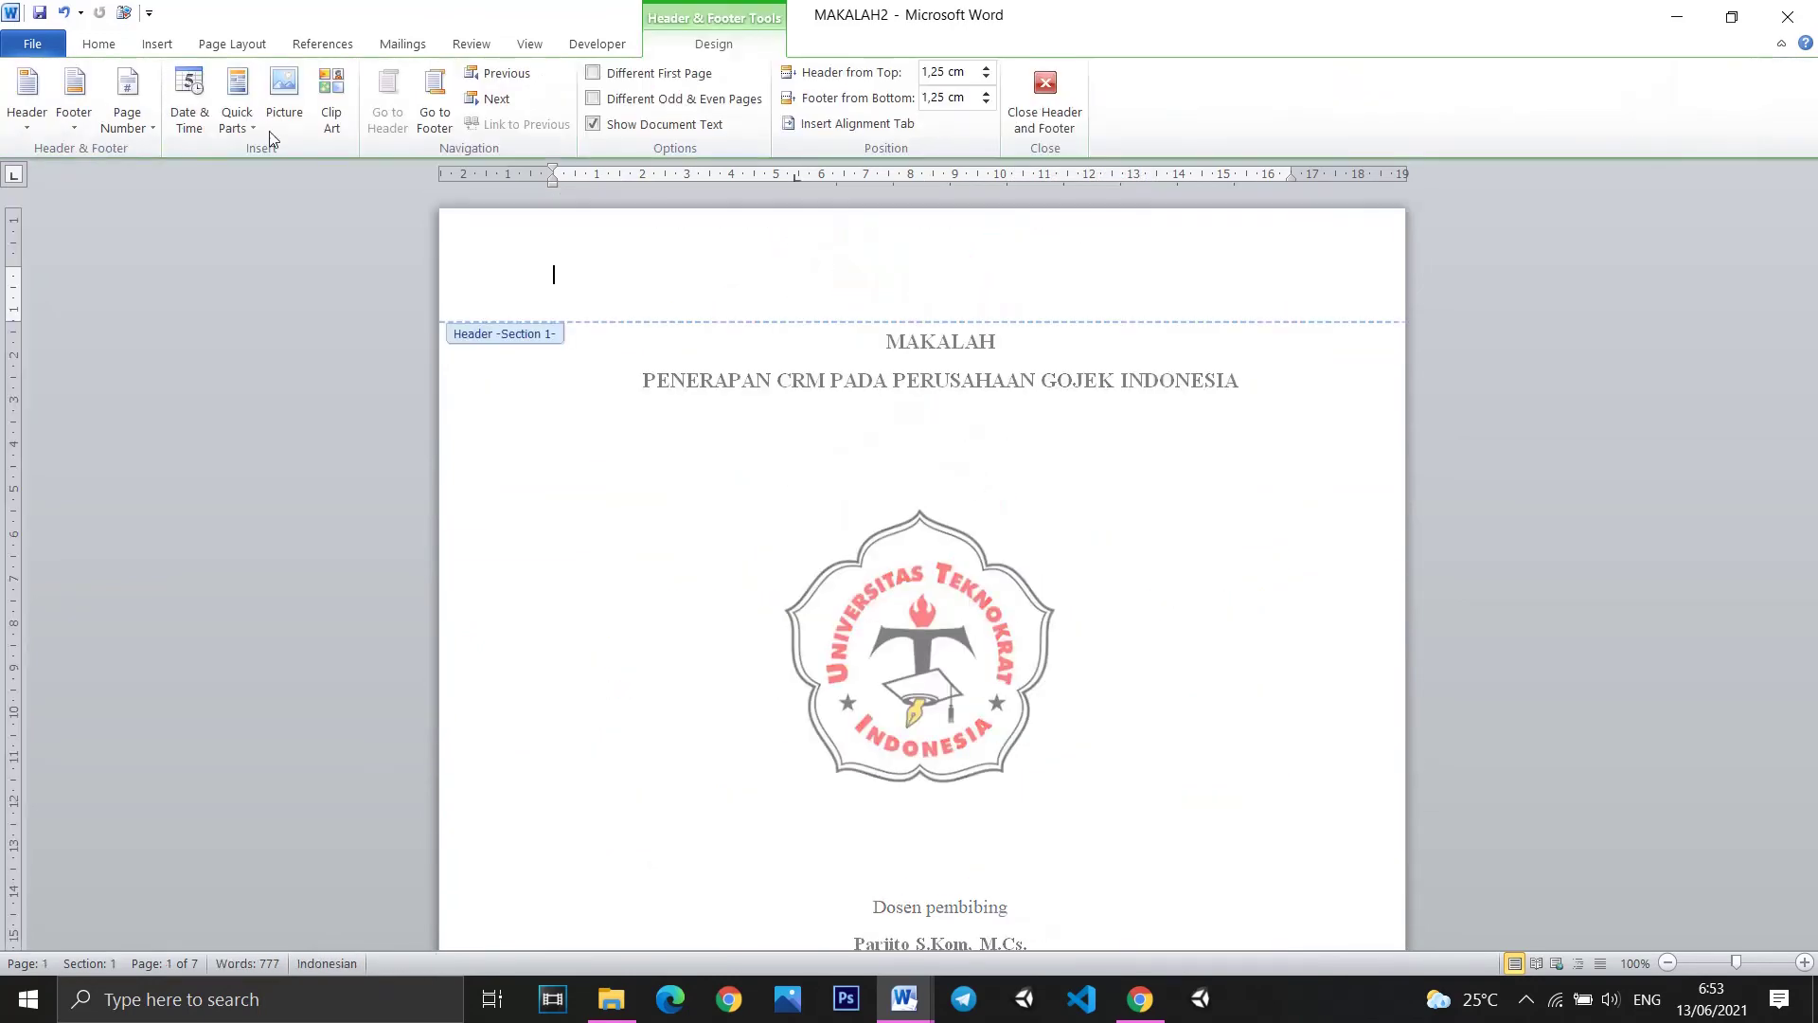
pyautogui.click(157, 44)
pyautogui.click(866, 112)
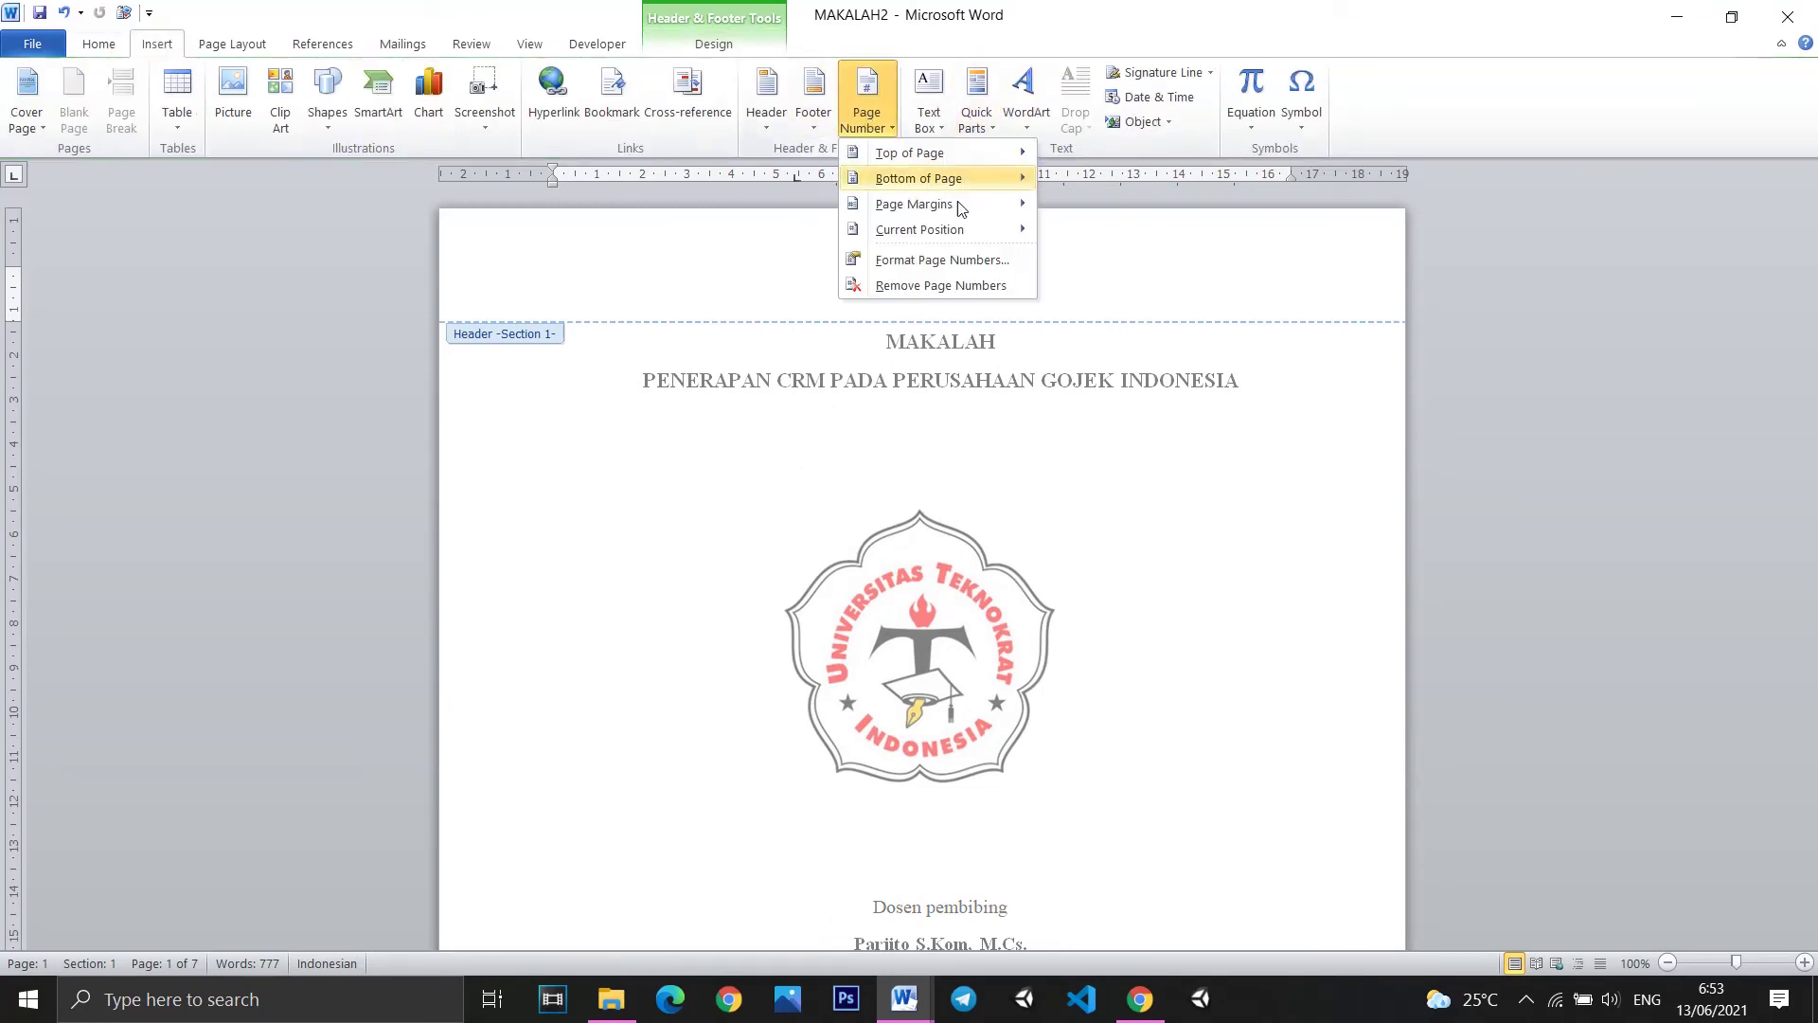
pyautogui.click(1266, 394)
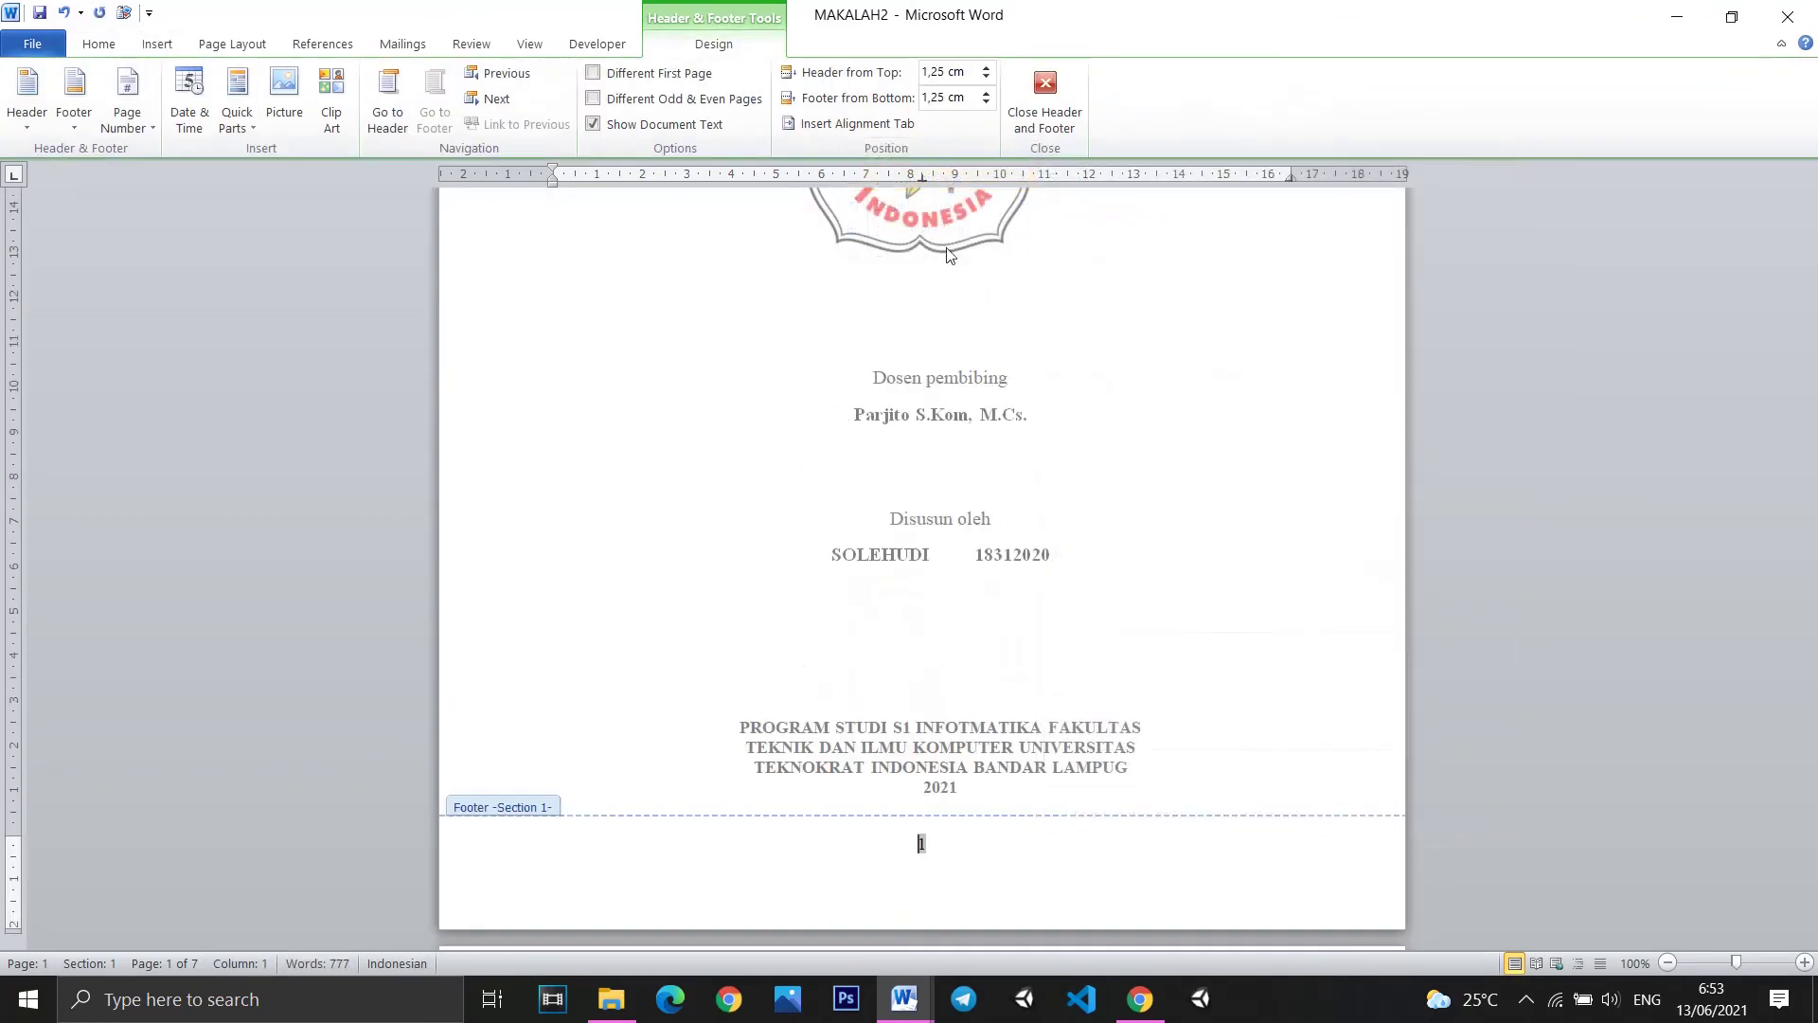
pyautogui.click(1042, 100)
# Scroll through the numbered pages and back up to the cover page with the university logo.
pyautogui.scroll(-5, 1096, 611)
pyautogui.scroll(-5, 1096, 611)
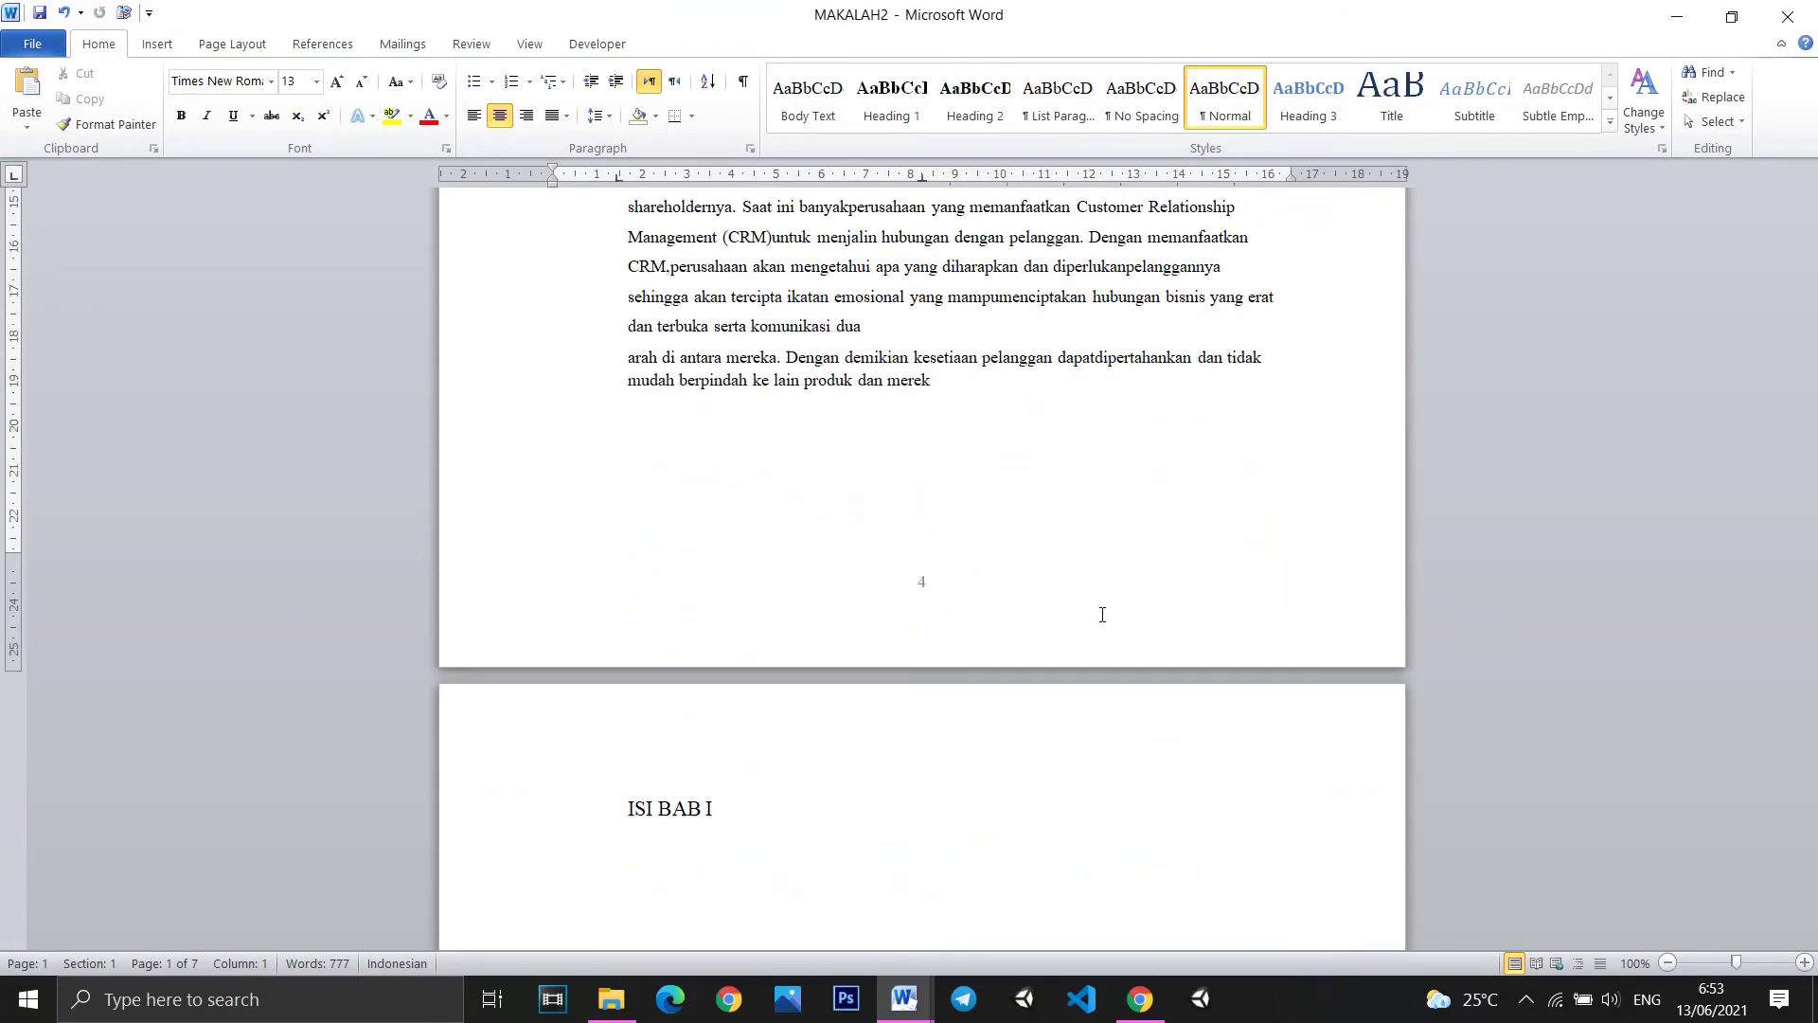
pyautogui.scroll(-5, 1096, 611)
pyautogui.scroll(5, 1096, 611)
pyautogui.scroll(5, 1096, 610)
pyautogui.scroll(5, 1095, 611)
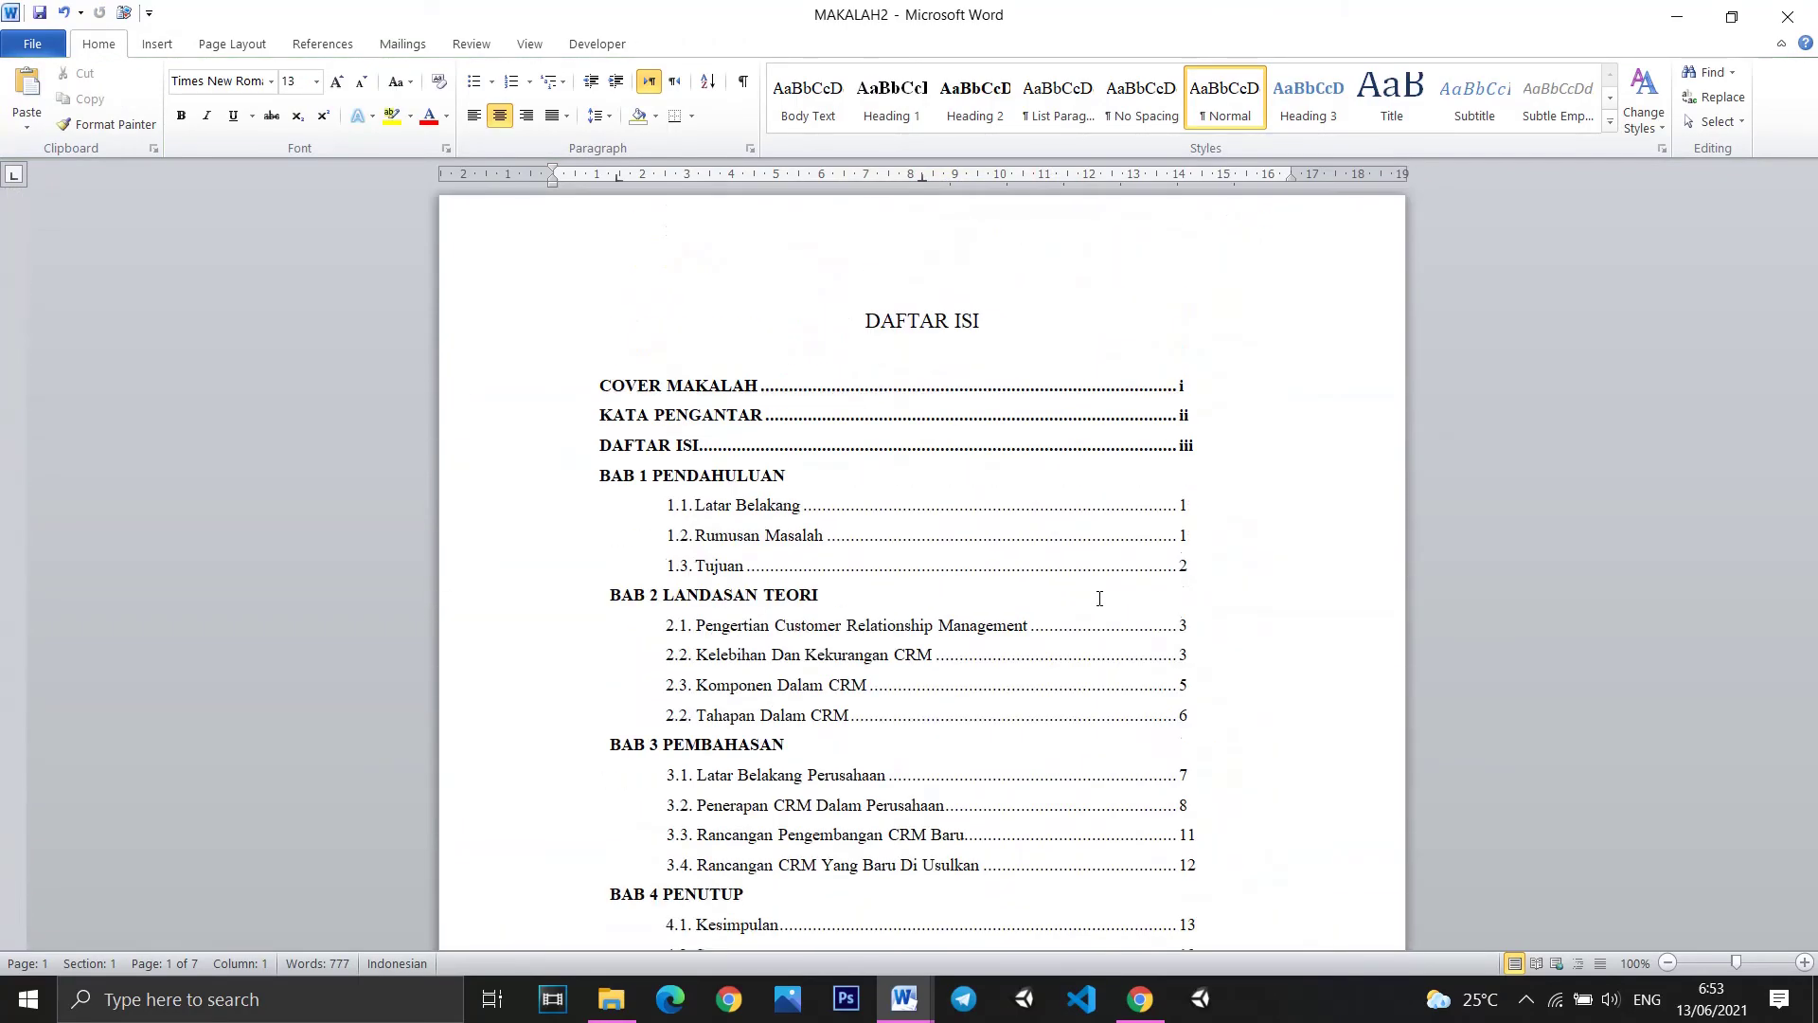
pyautogui.scroll(3, 1095, 589)
pyautogui.scroll(7, 1095, 588)
pyautogui.scroll(9, 1095, 588)
pyautogui.scroll(10, 1064, 560)
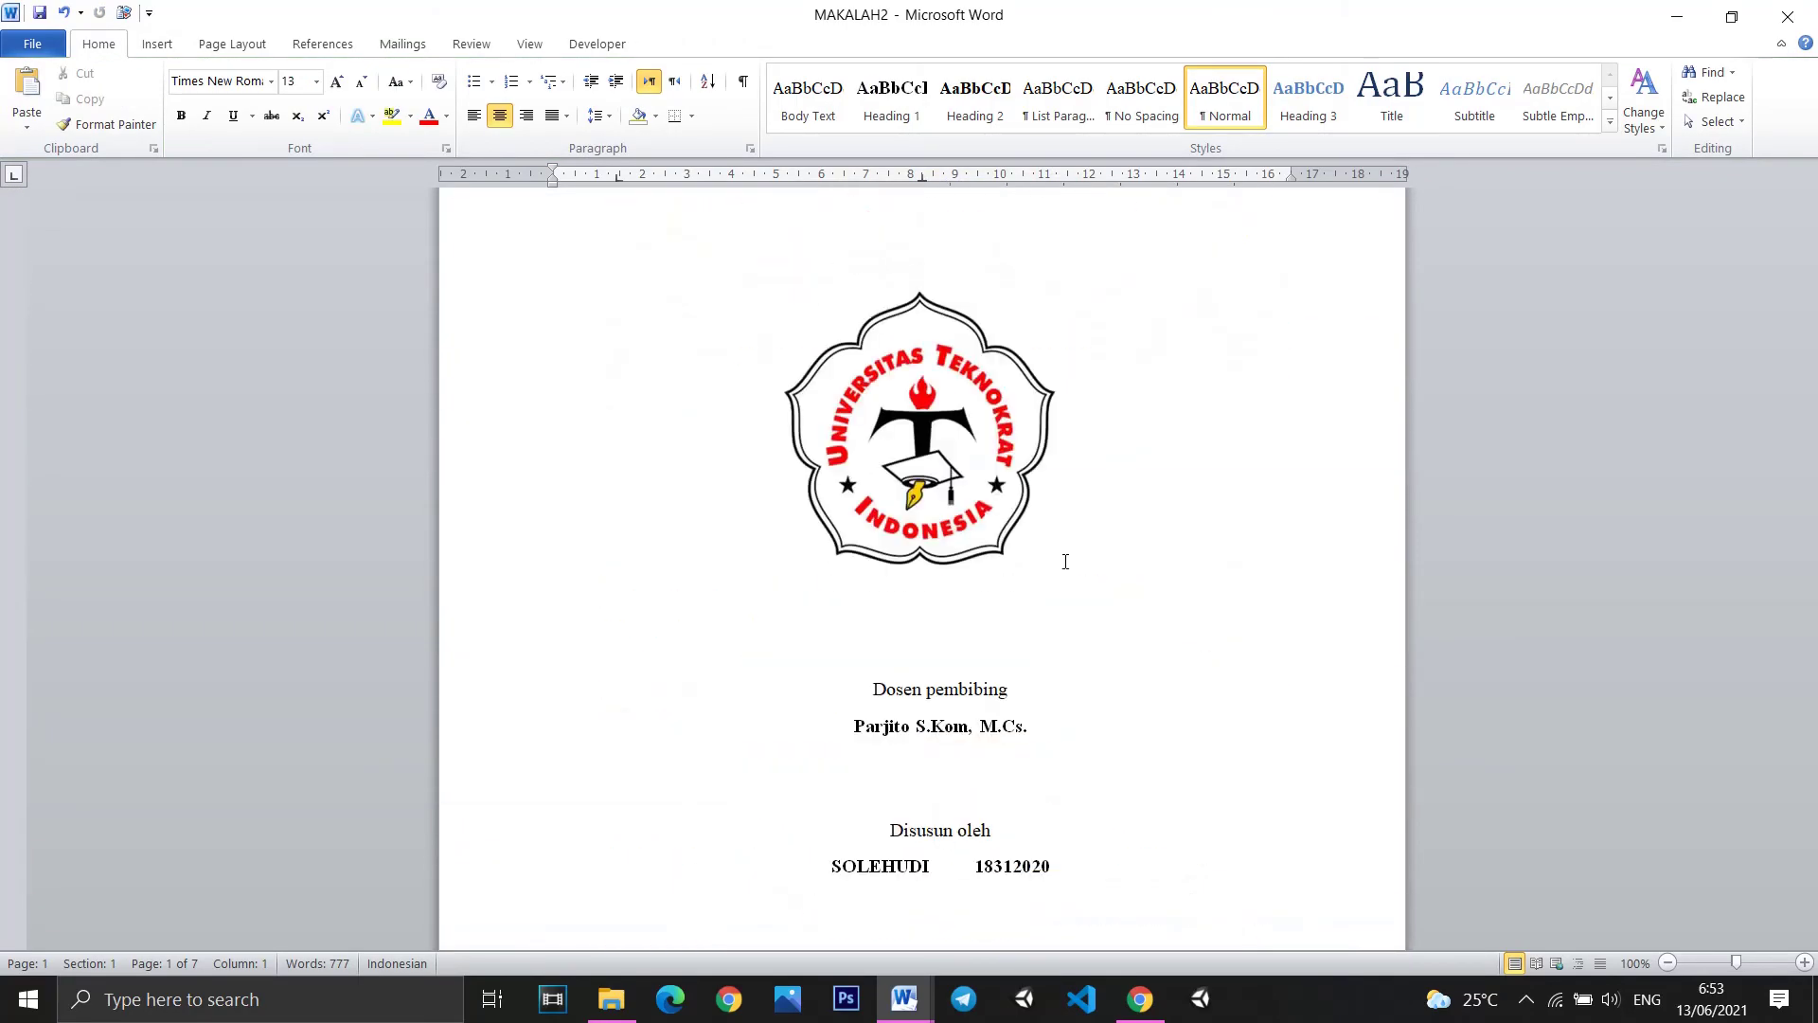
pyautogui.scroll(3, 1042, 535)
# Set the front-matter page number format to lowercase roman numerals (i, ii, iii).
pyautogui.doubleClick(978, 262)
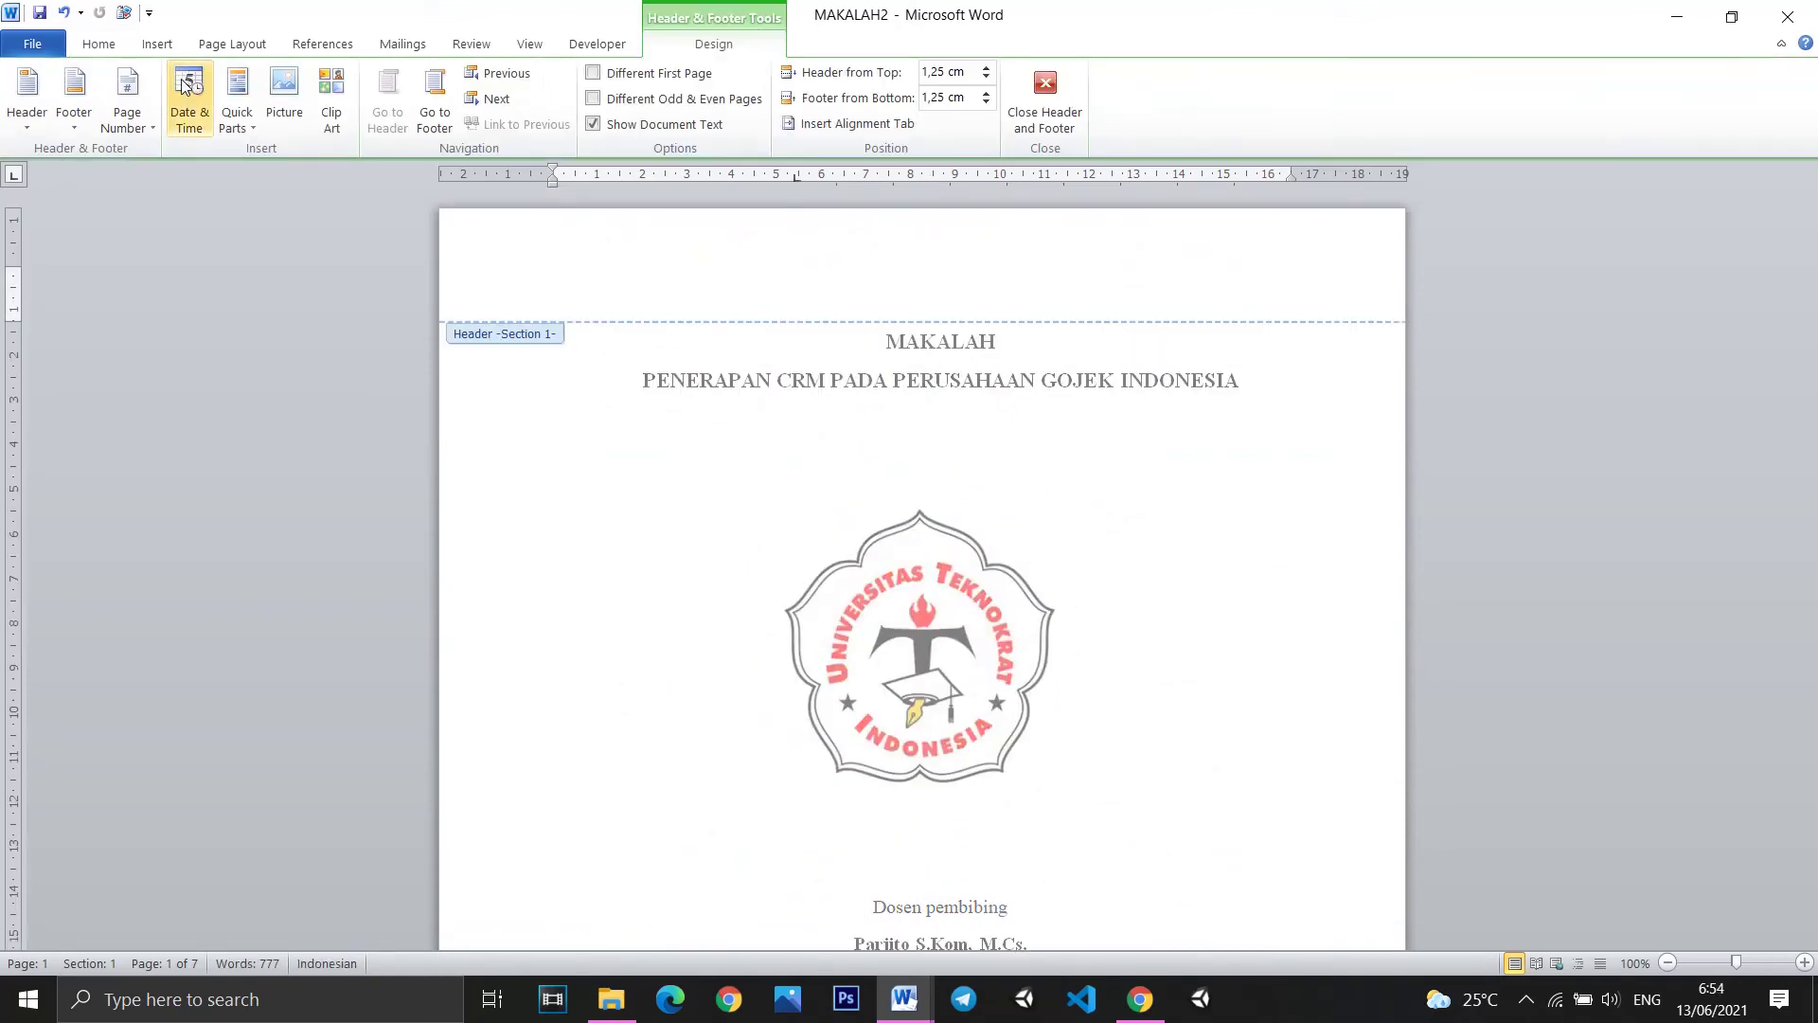
pyautogui.click(133, 104)
pyautogui.click(202, 260)
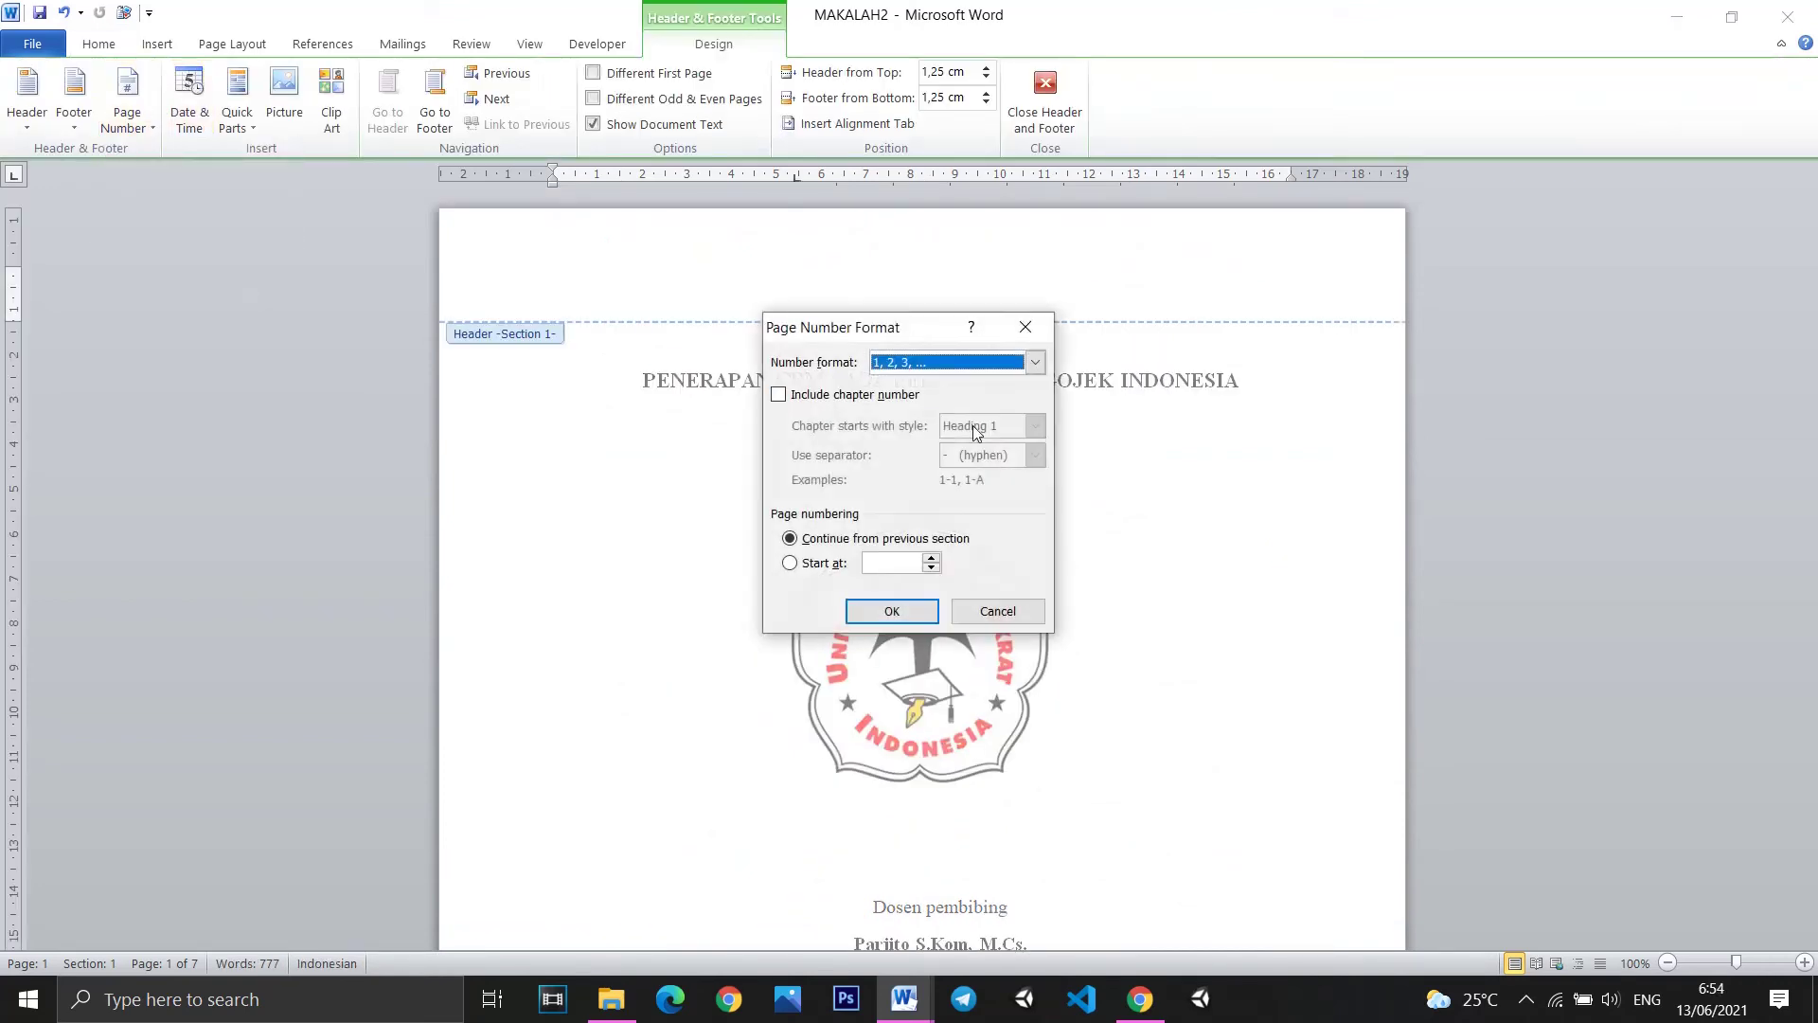
pyautogui.click(1036, 365)
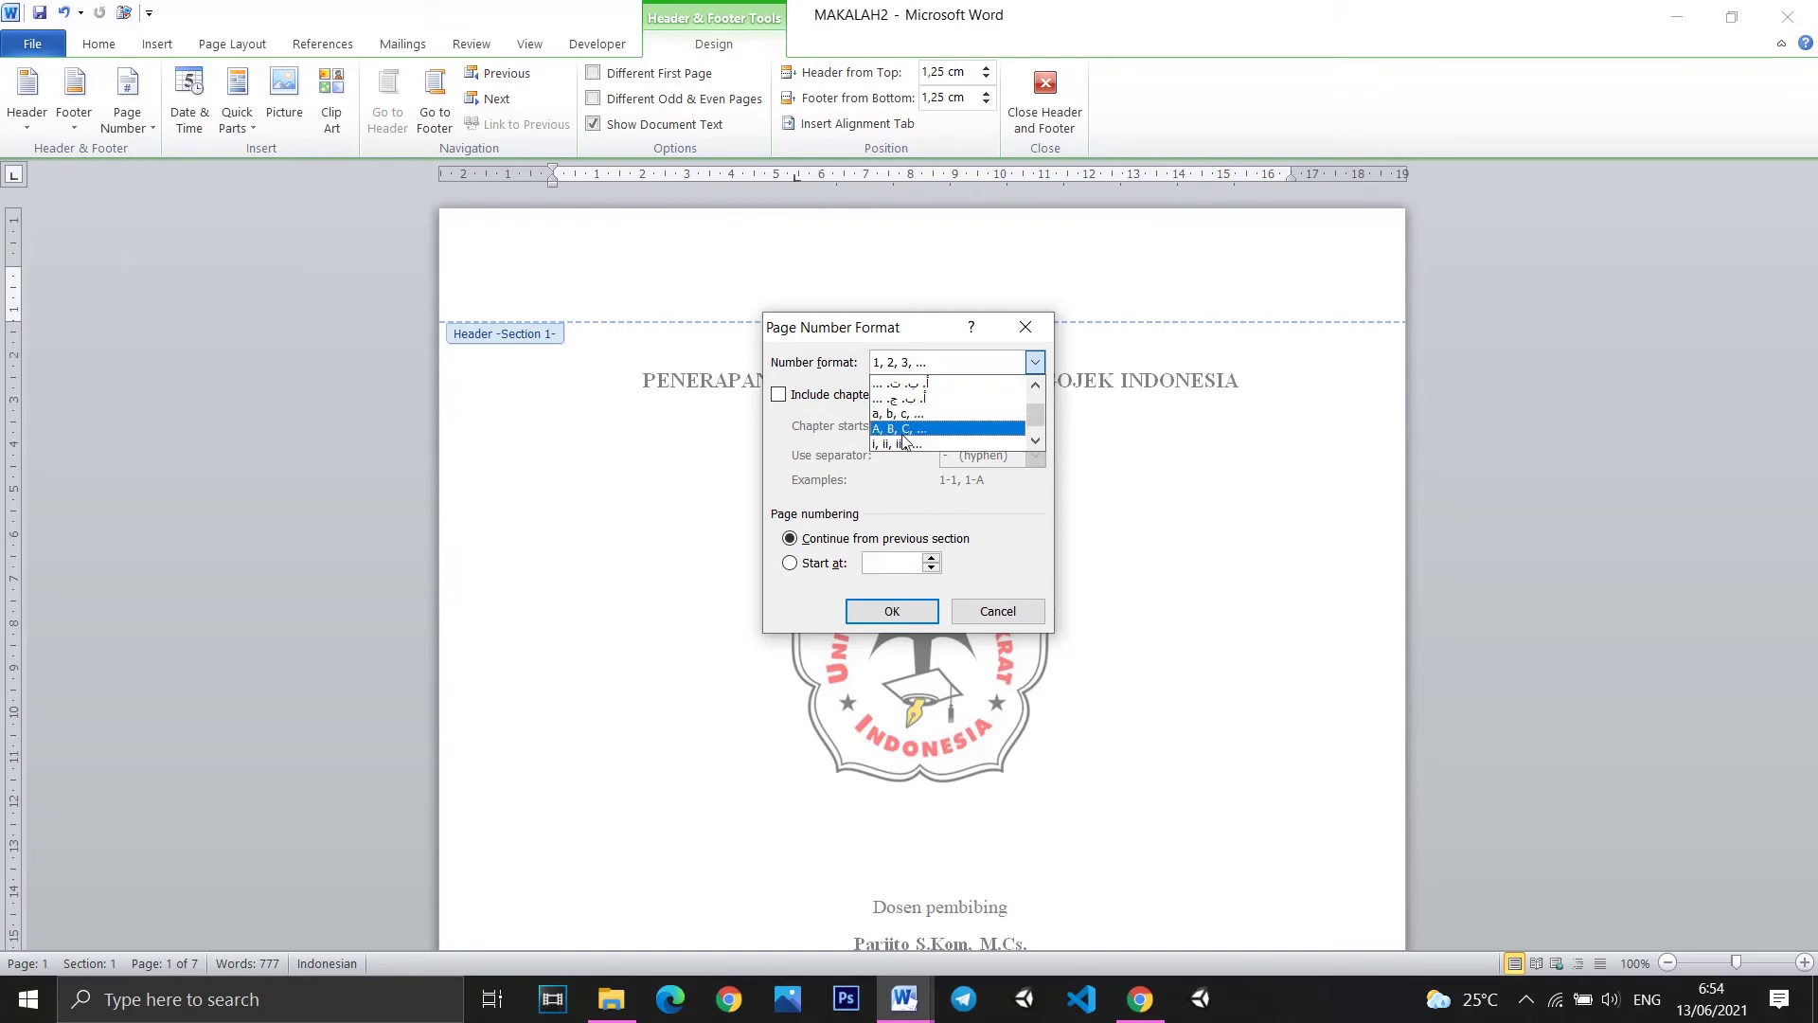
pyautogui.click(899, 443)
pyautogui.click(1035, 362)
pyautogui.click(897, 434)
pyautogui.click(909, 611)
# Scroll down to check page ii and the chapter page numbered 4.
pyautogui.scroll(-6, 909, 611)
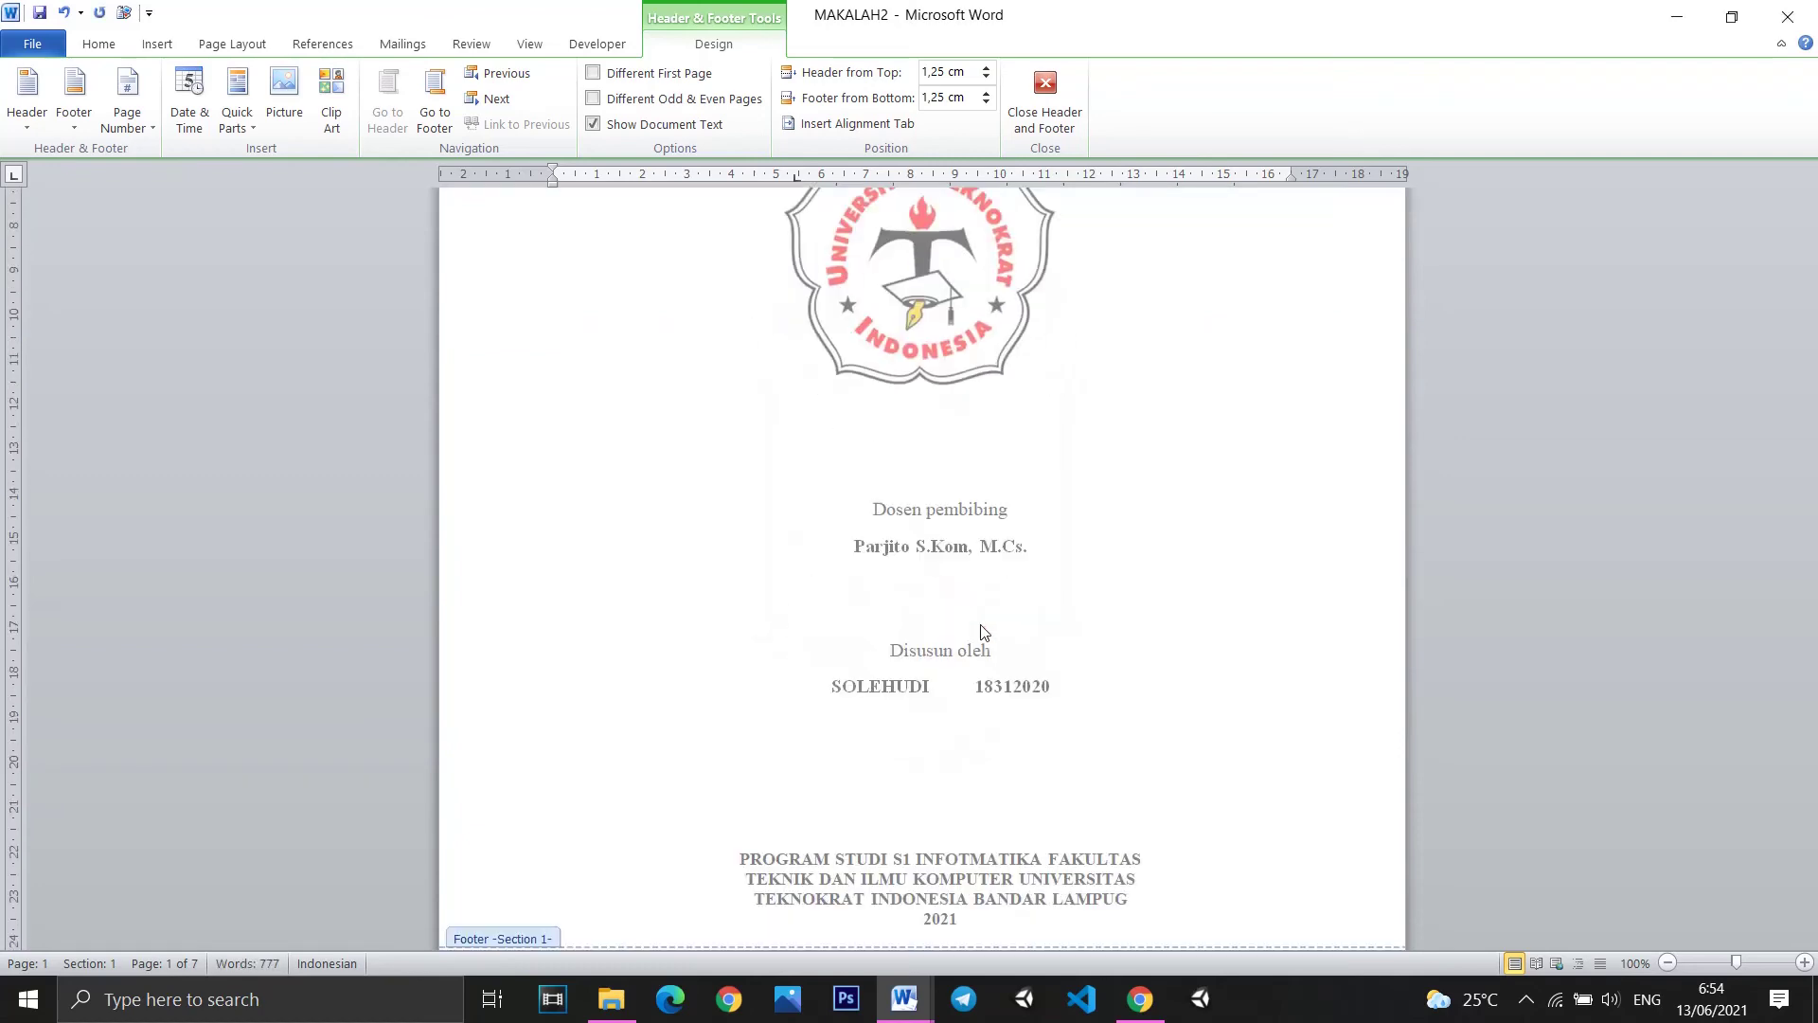
pyautogui.scroll(-1, 947, 615)
pyautogui.scroll(-6, 1009, 620)
pyautogui.scroll(-9, 1010, 620)
pyautogui.scroll(-12, 1010, 622)
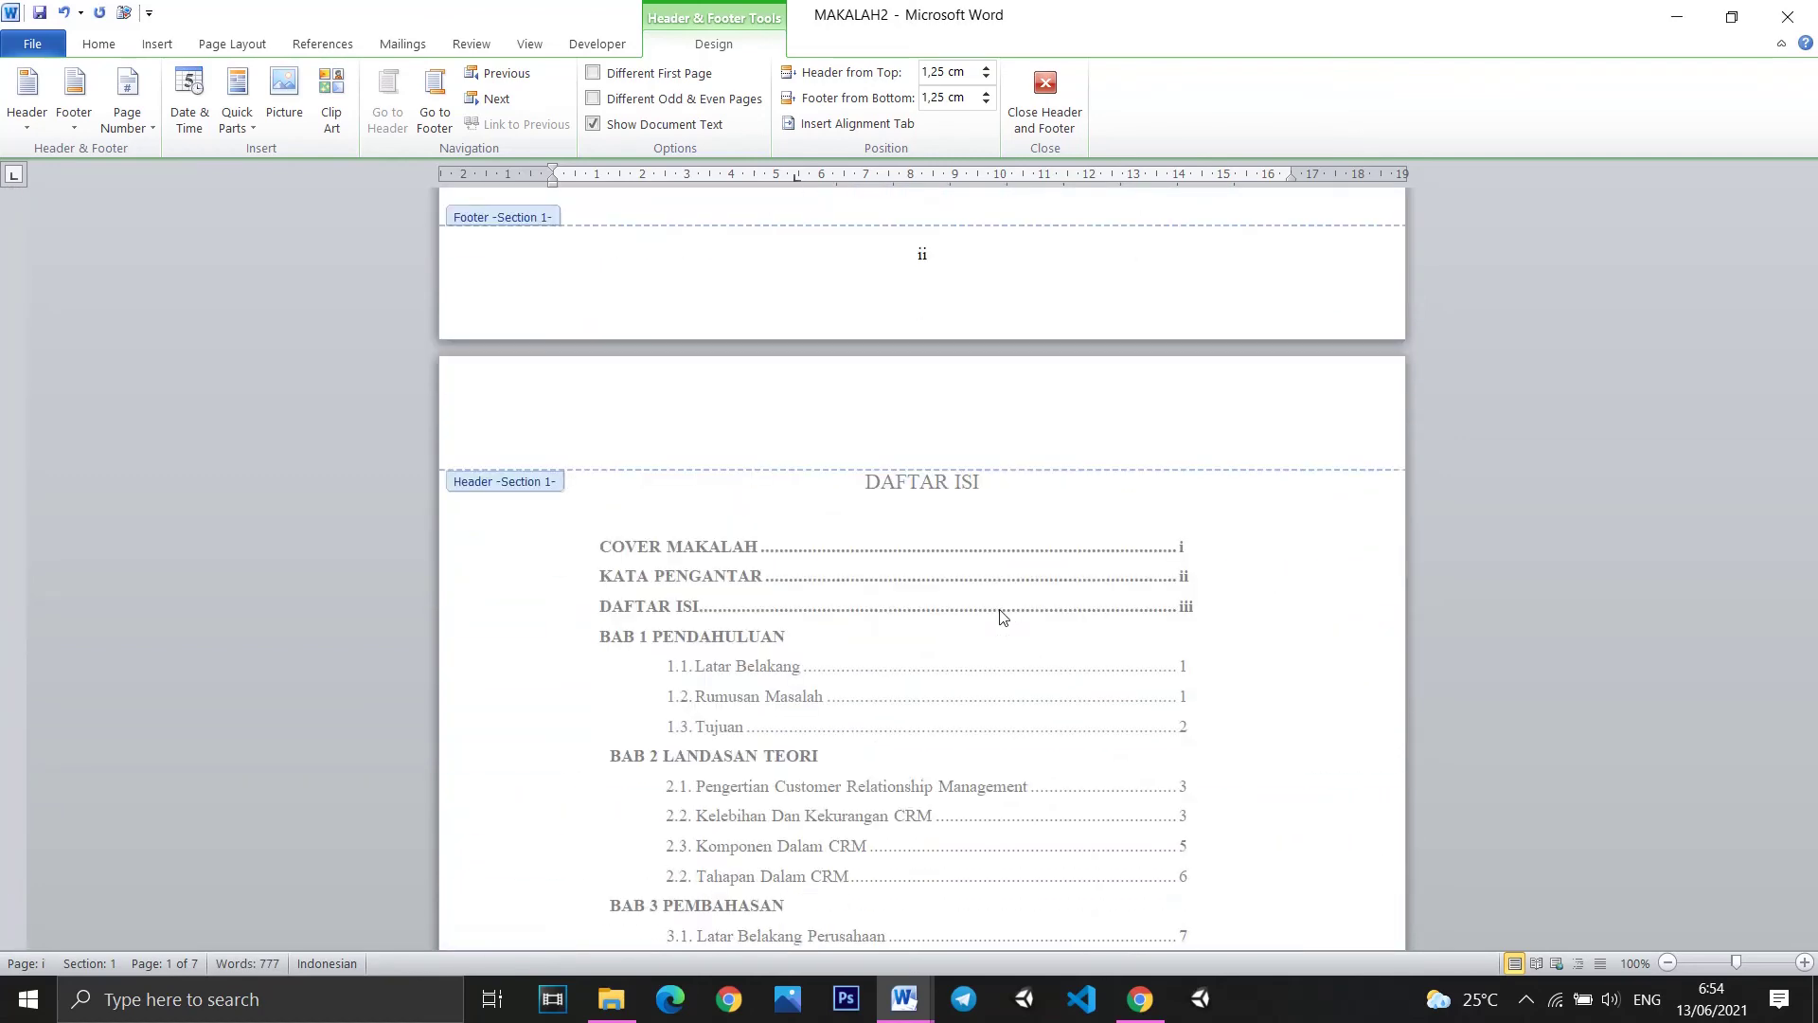
pyautogui.scroll(-10, 1010, 623)
pyautogui.scroll(-10, 1010, 625)
pyautogui.scroll(-12, 1009, 625)
pyautogui.scroll(-7, 1008, 644)
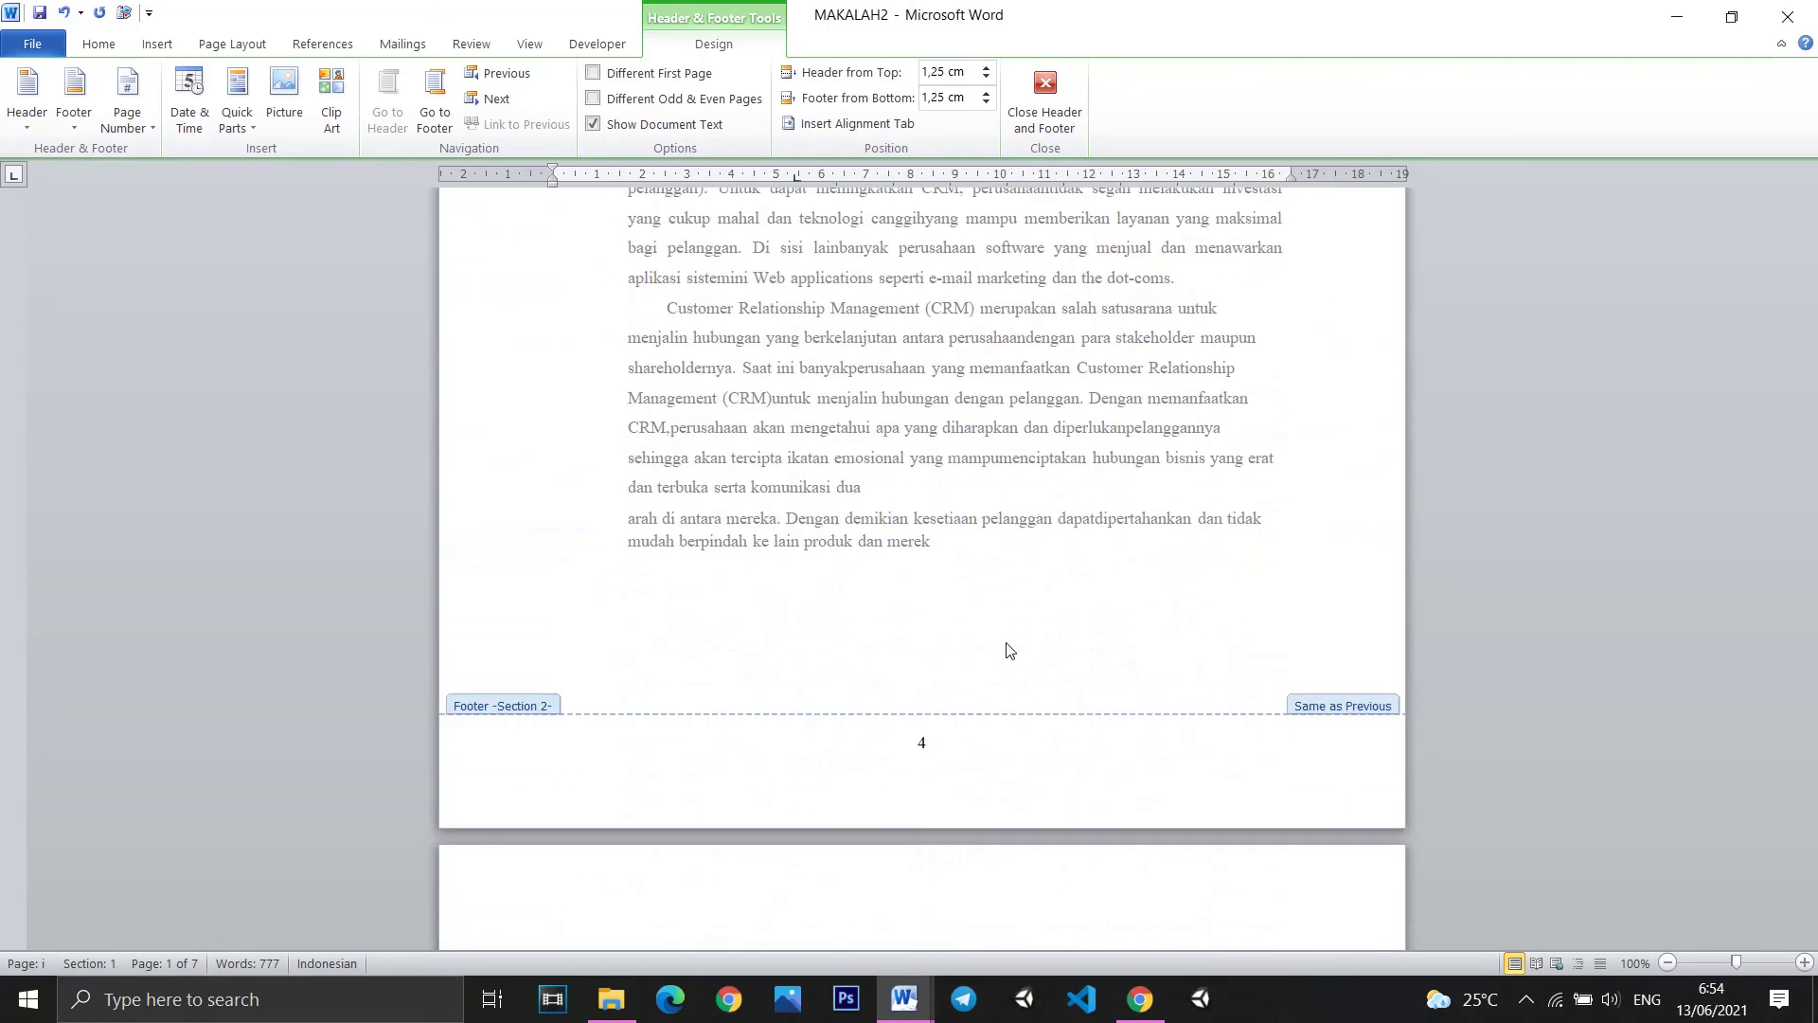
# Close header and footer editing and scroll through the pages to check the numbering.
pyautogui.click(1040, 114)
pyautogui.scroll(10, 1137, 379)
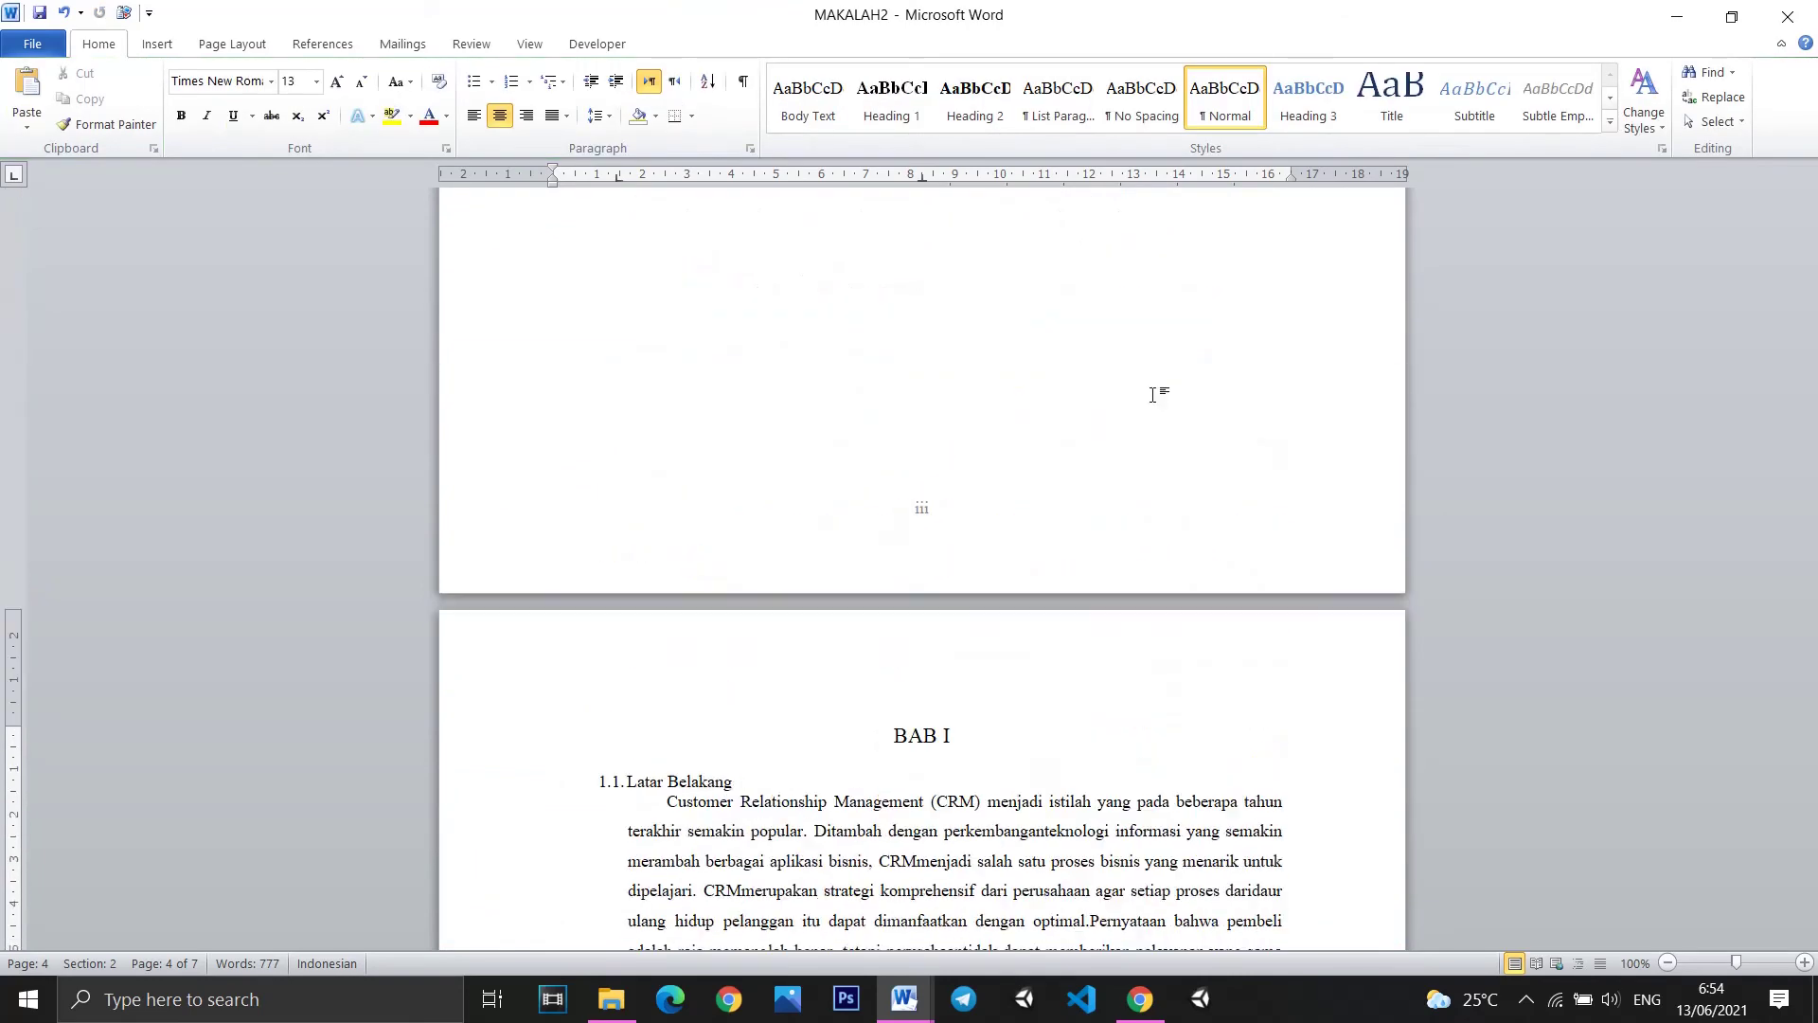
pyautogui.scroll(-3, 1146, 407)
pyautogui.scroll(4, 1090, 431)
pyautogui.scroll(-1, 1051, 445)
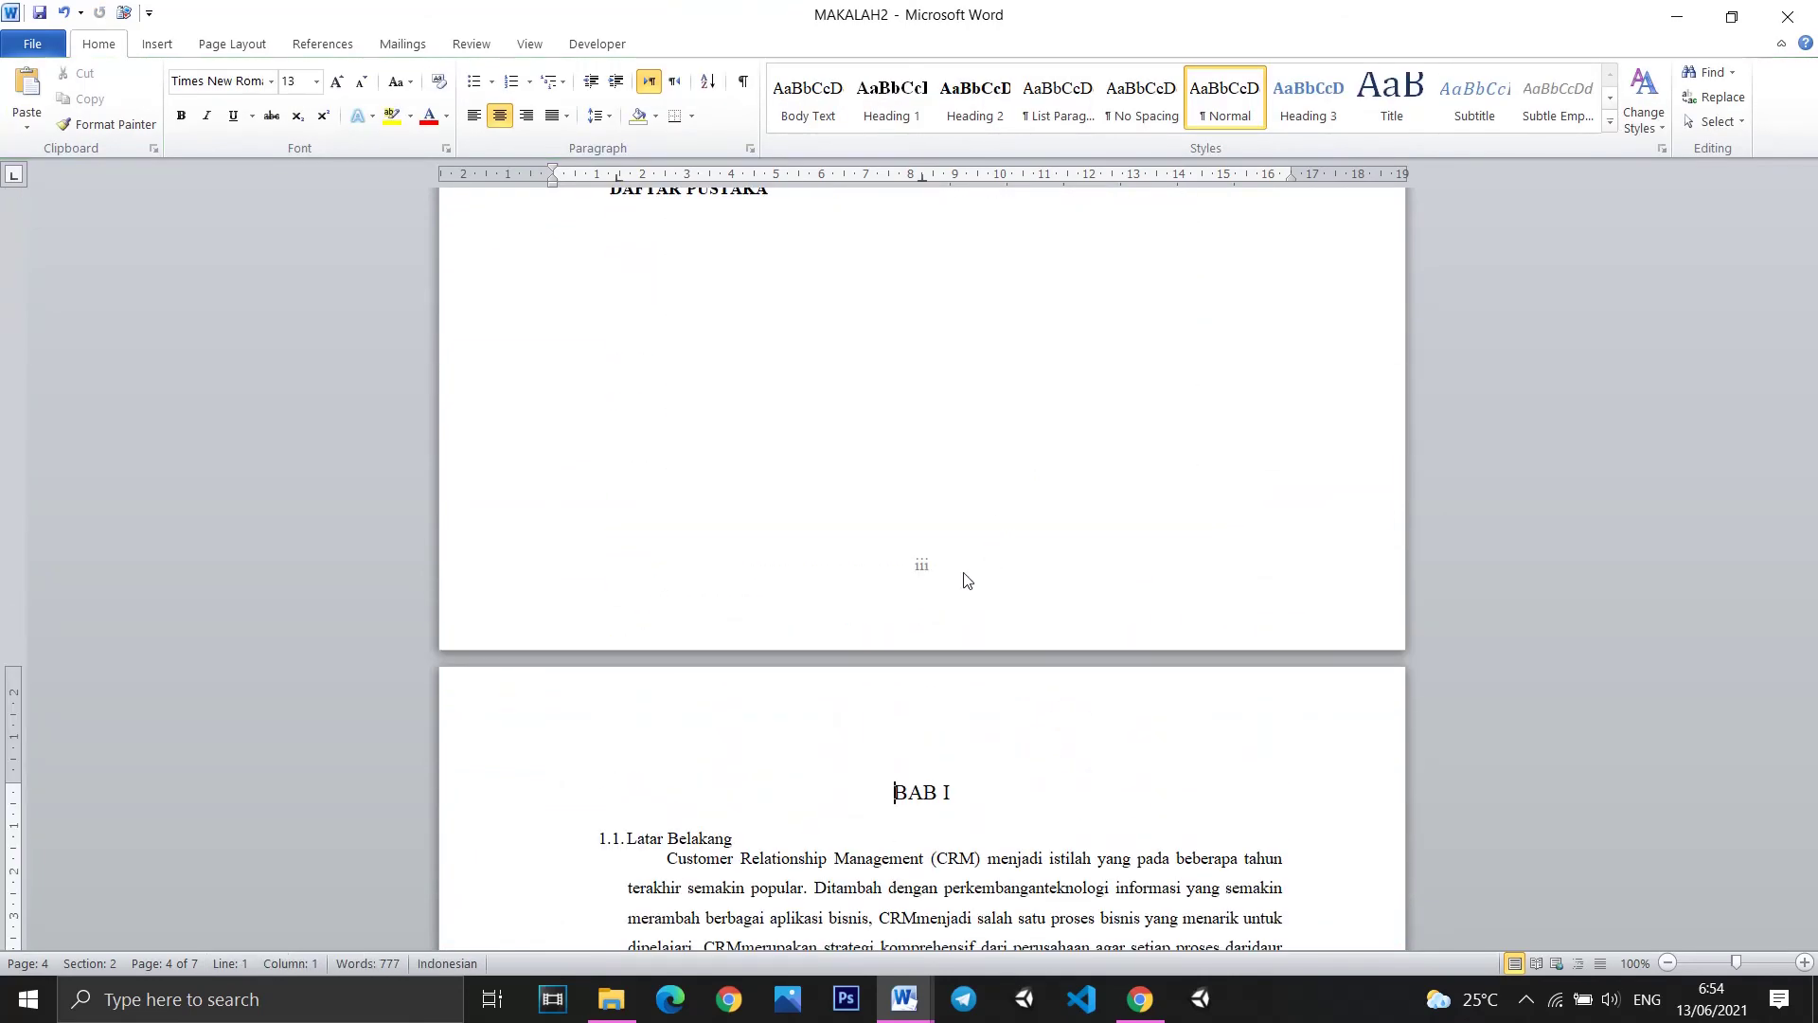
pyautogui.scroll(-2, 950, 521)
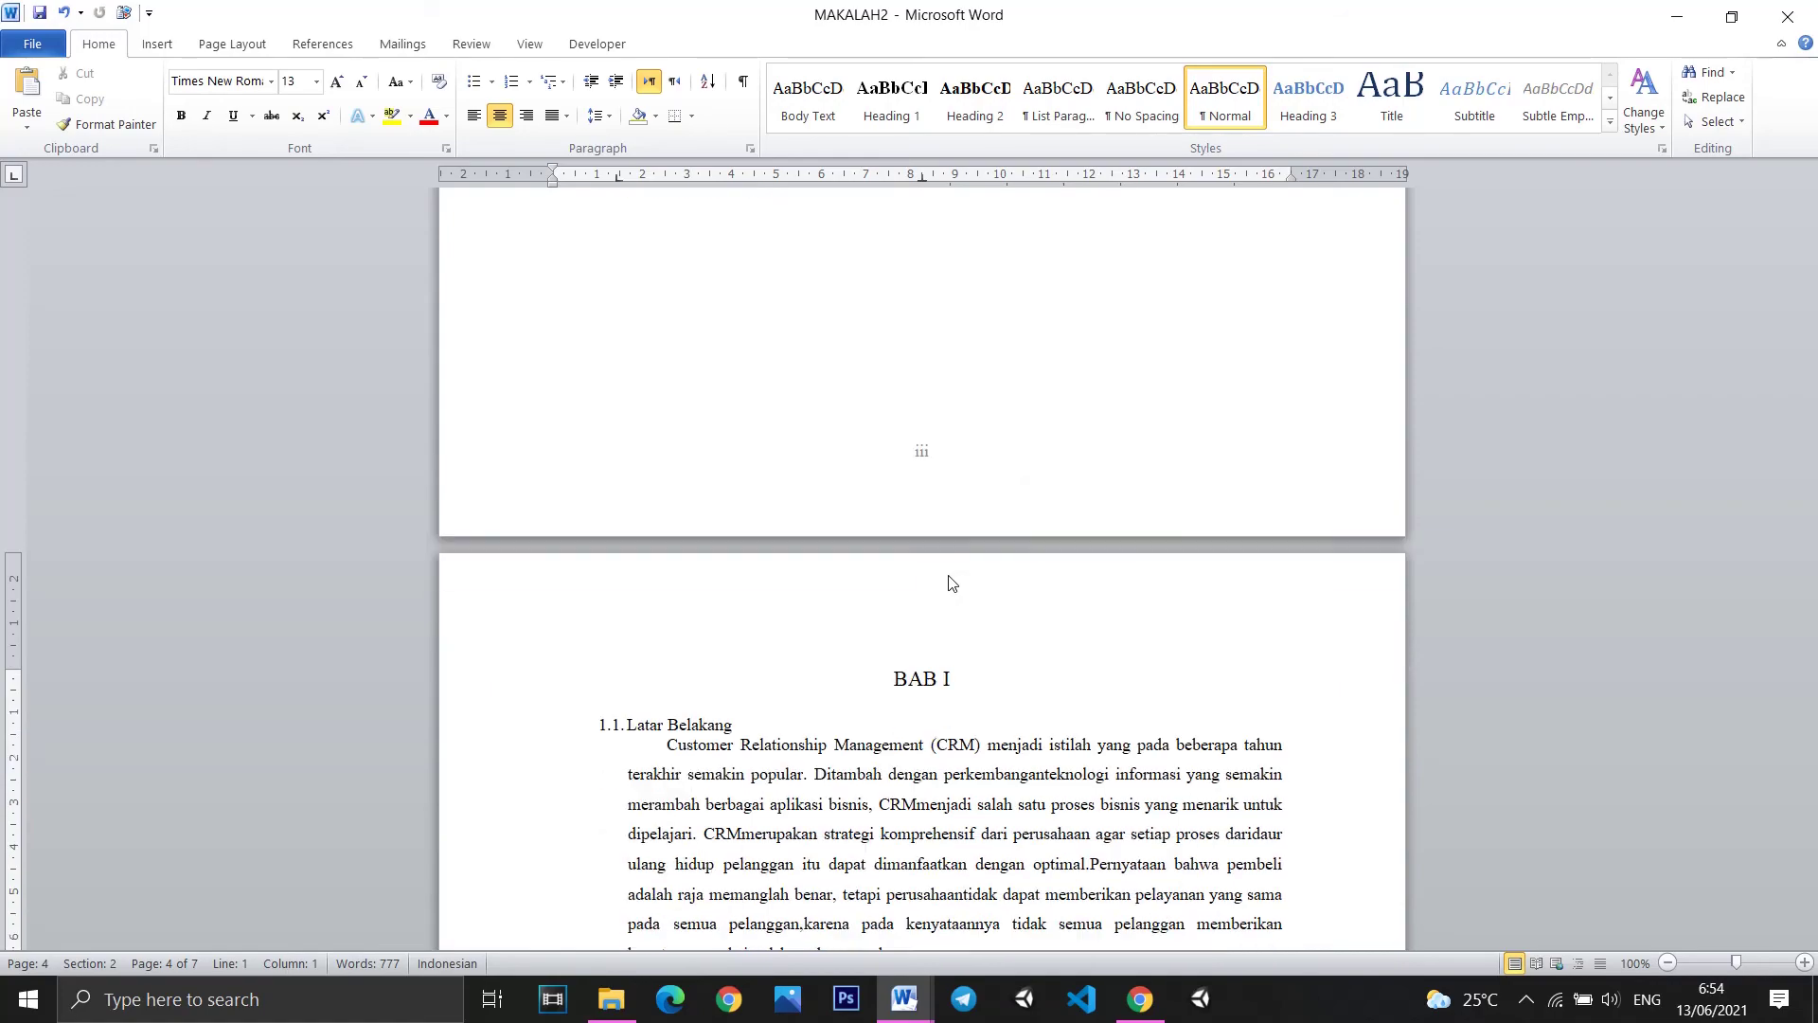
pyautogui.scroll(-9, 947, 474)
pyautogui.scroll(3, 976, 561)
pyautogui.scroll(-5, 943, 370)
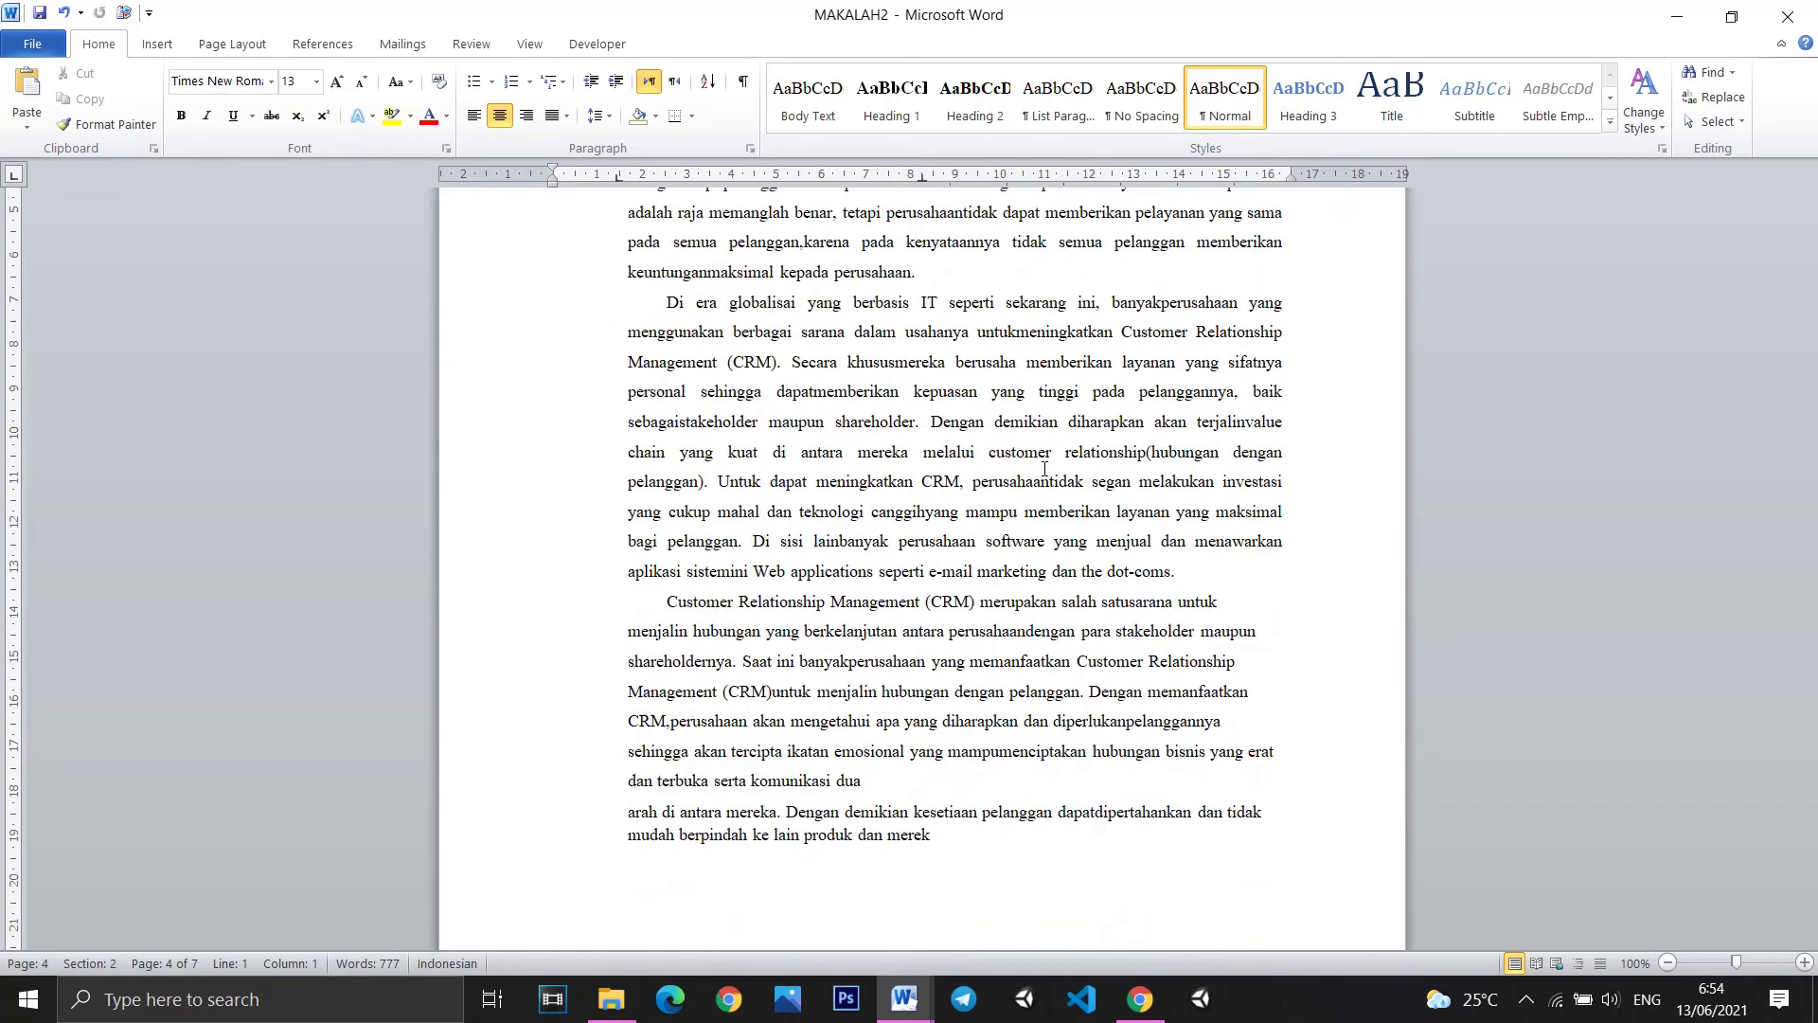
pyautogui.scroll(-2, 956, 569)
pyautogui.scroll(-1, 969, 759)
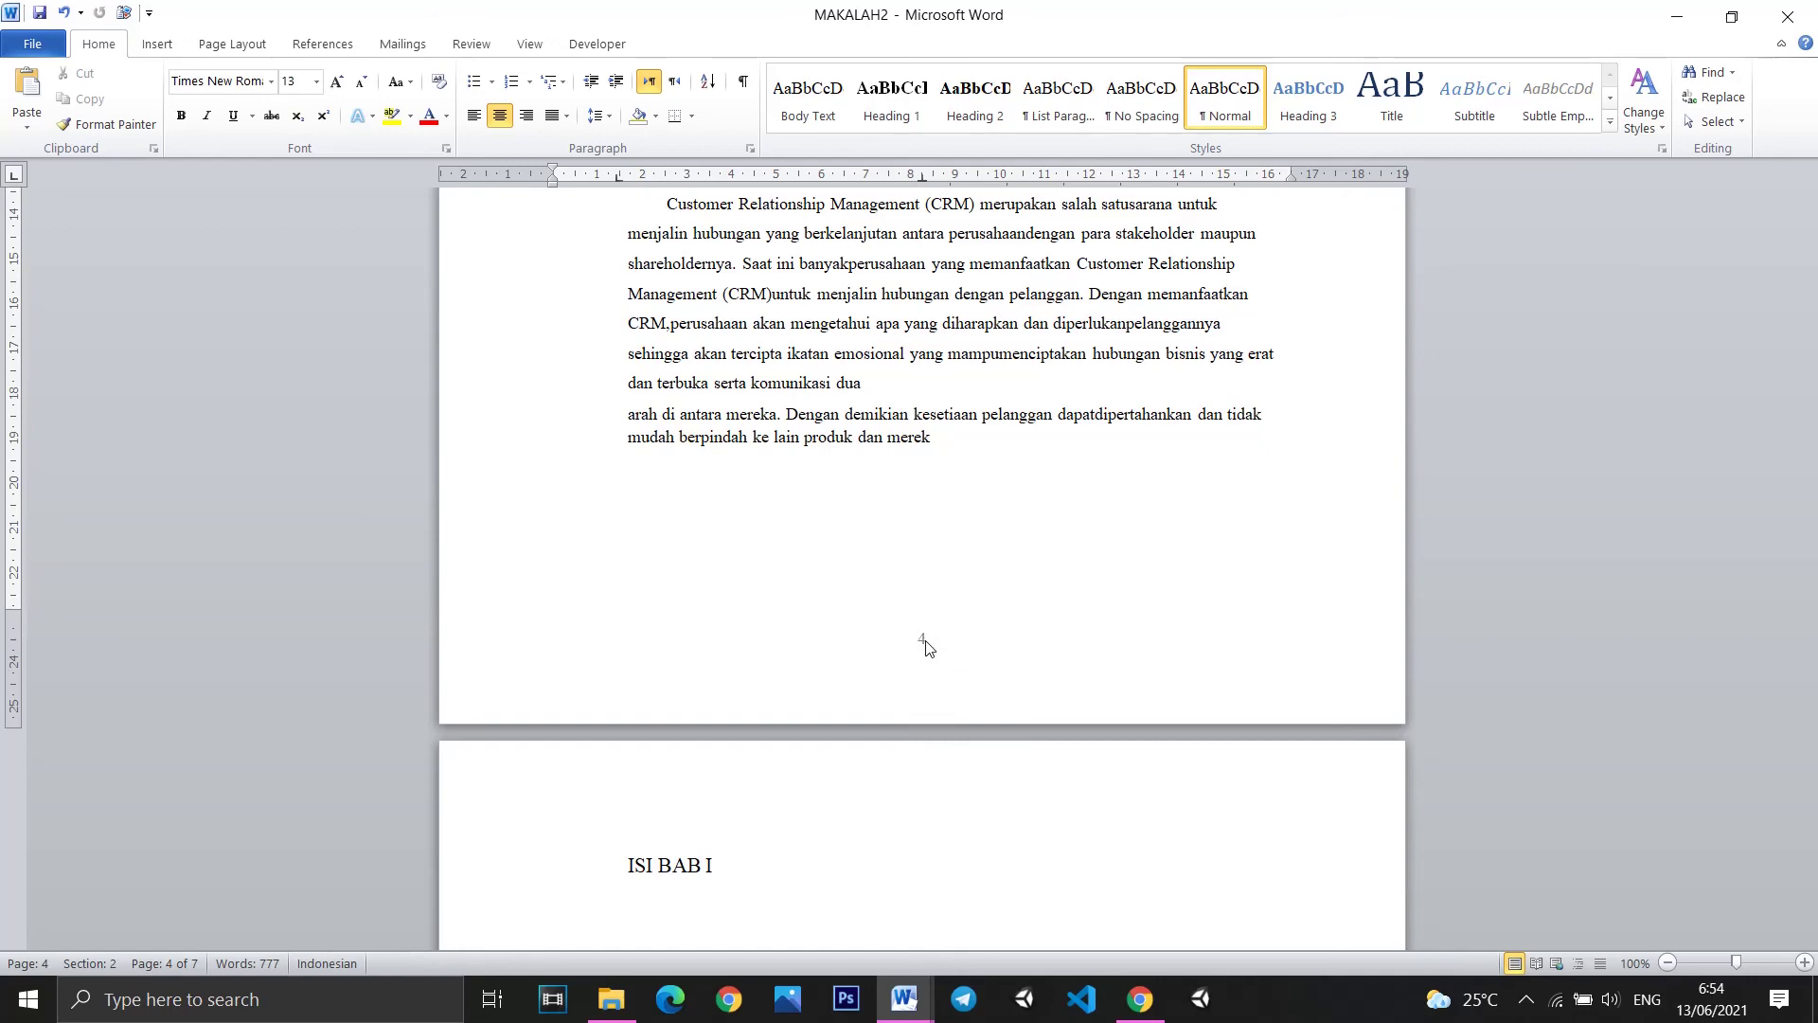
pyautogui.scroll(3, 933, 615)
pyautogui.scroll(4, 994, 549)
pyautogui.scroll(4, 1089, 492)
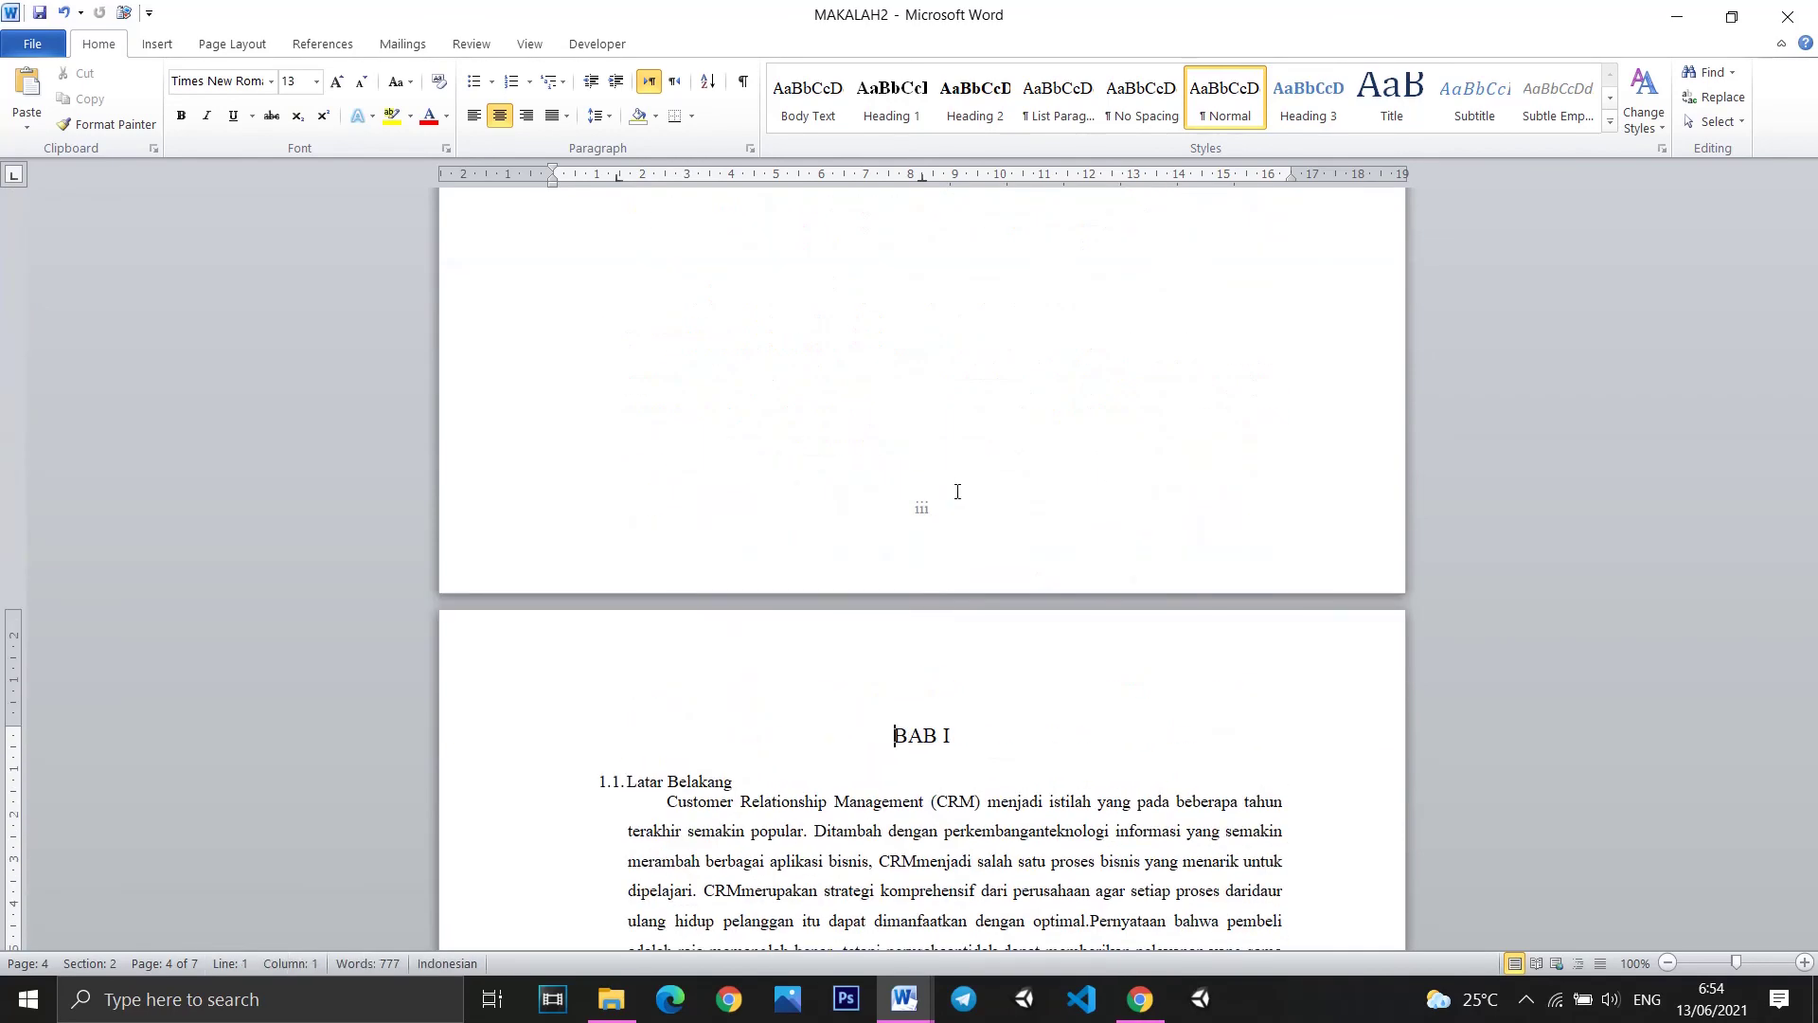
# Reopen the footer to confirm iii before BAB I's page 4, then close header and footer.
pyautogui.doubleClick(933, 511)
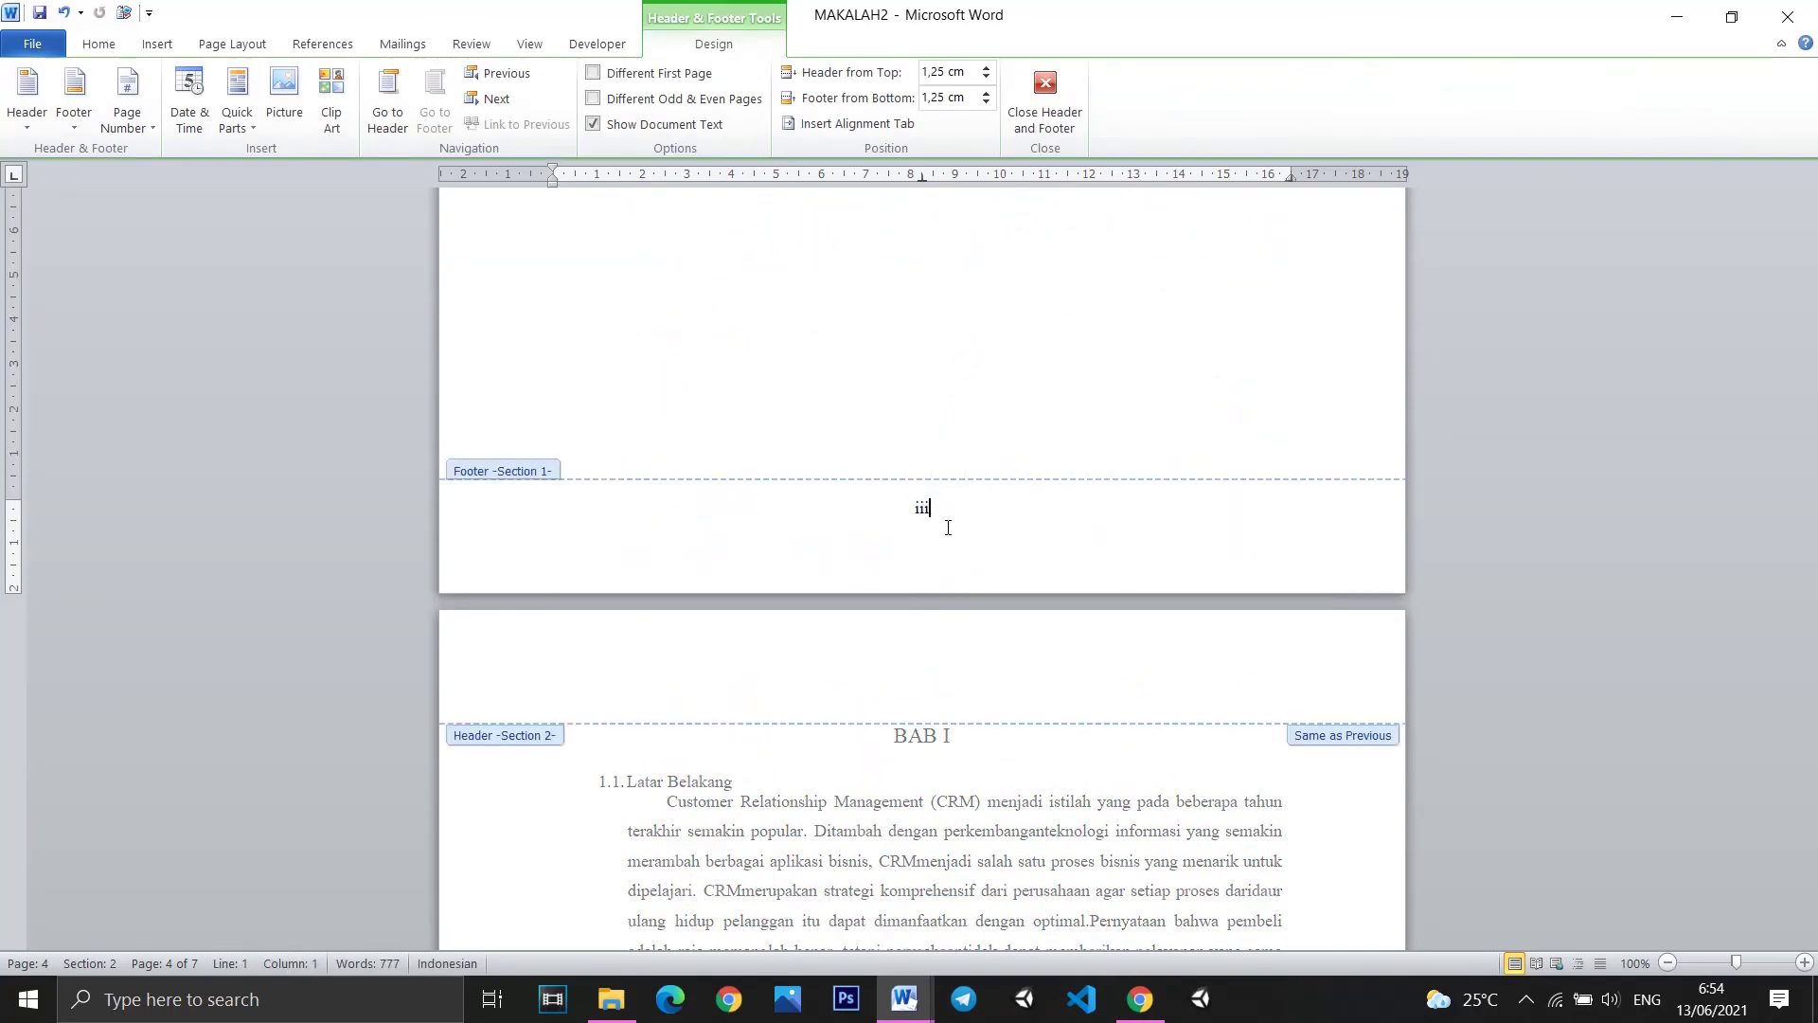
pyautogui.scroll(-3, 942, 521)
pyautogui.scroll(-6, 952, 530)
pyautogui.scroll(-3, 963, 540)
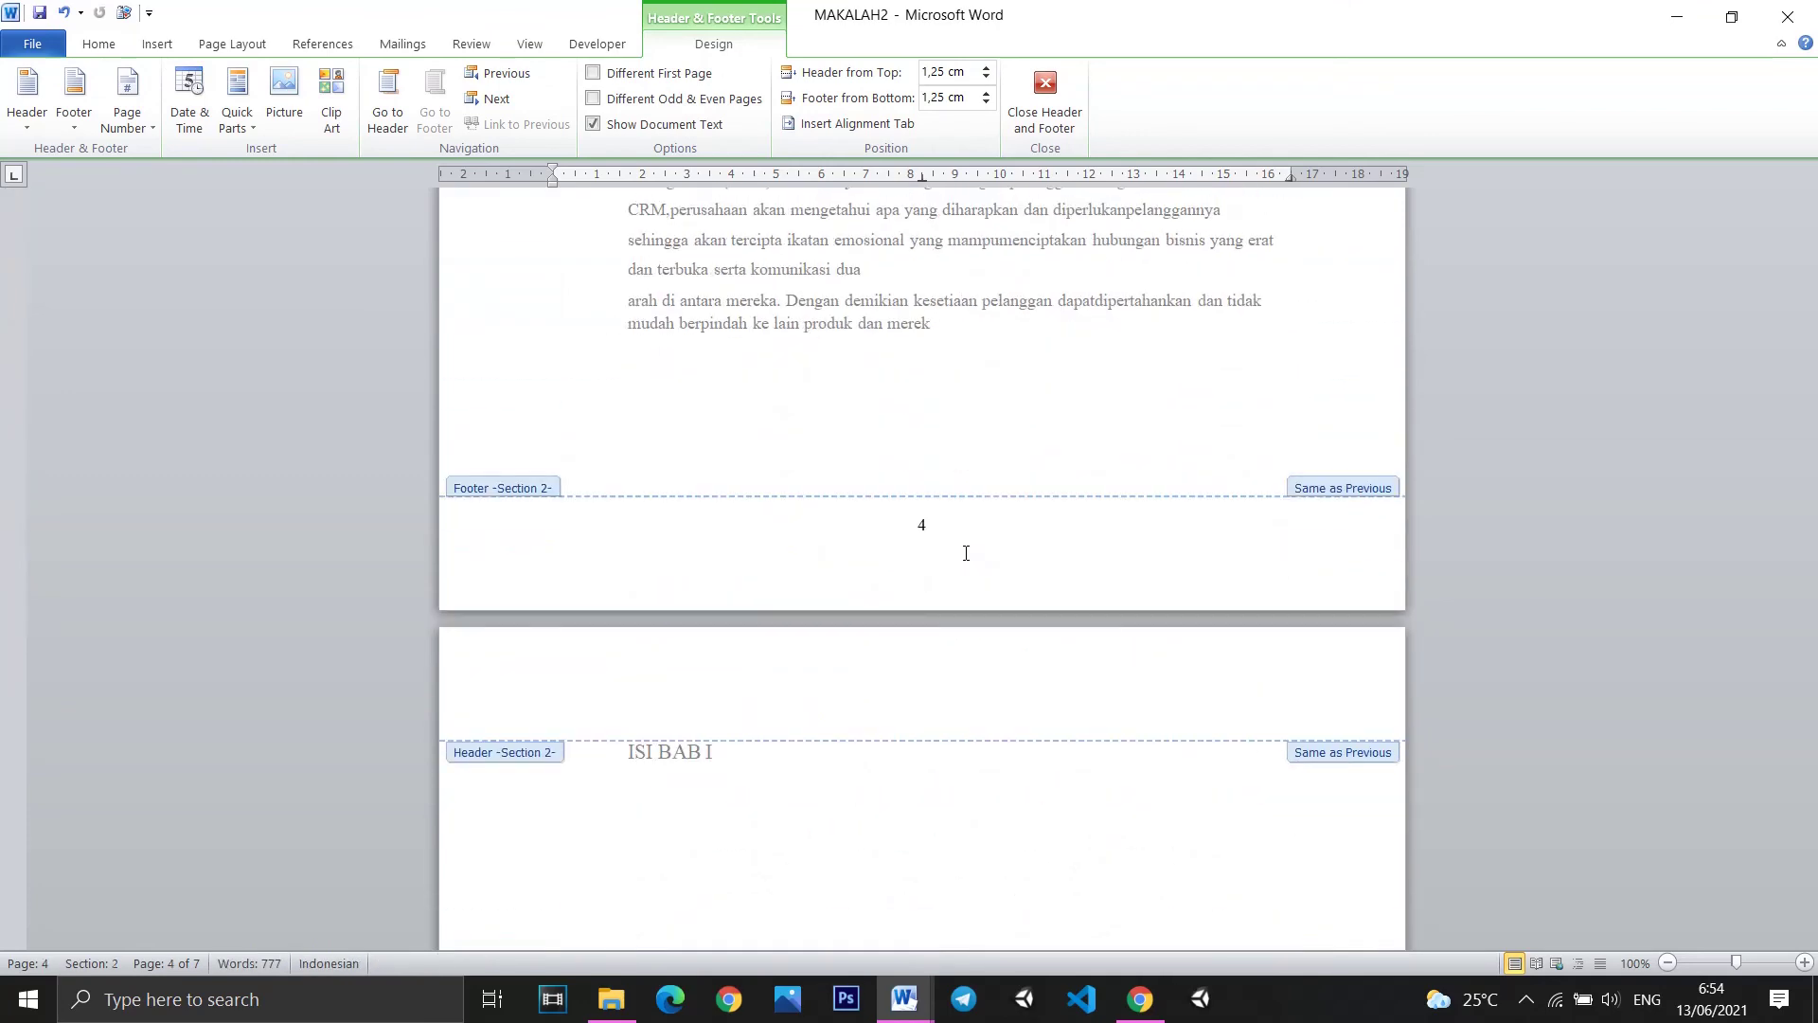
pyautogui.scroll(5, 966, 559)
pyautogui.scroll(6, 962, 587)
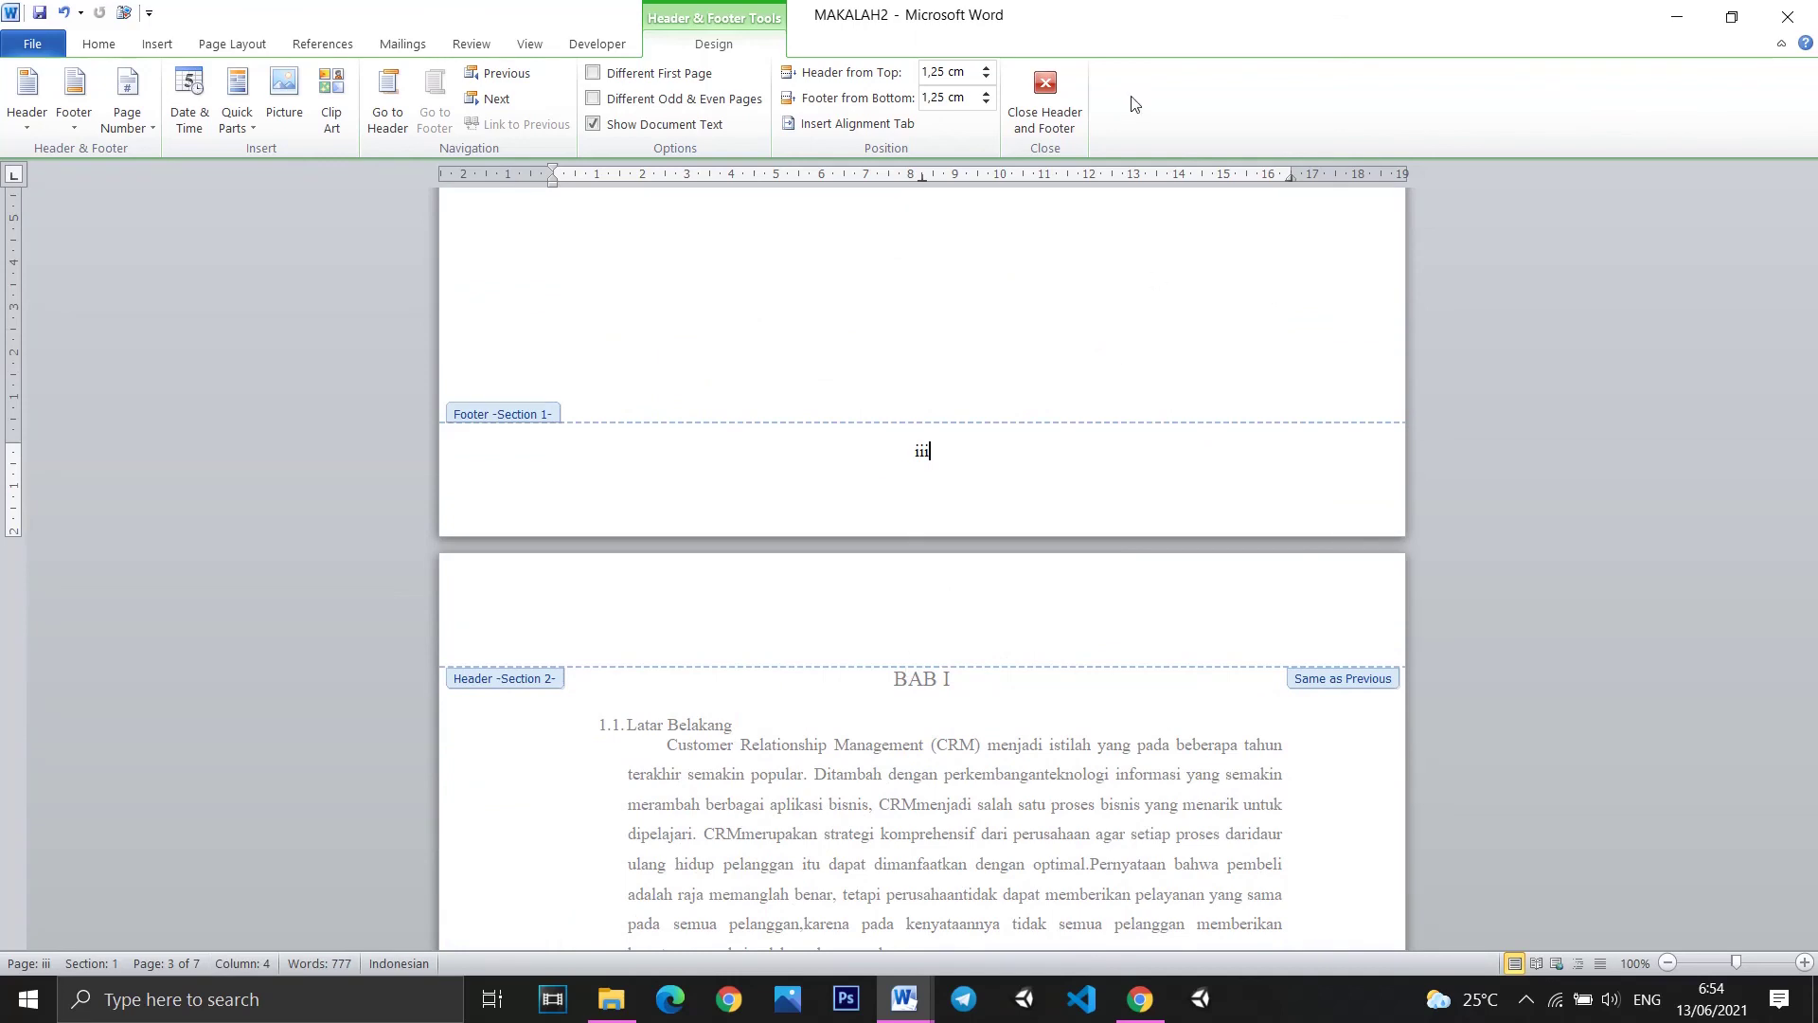
pyautogui.click(1045, 99)
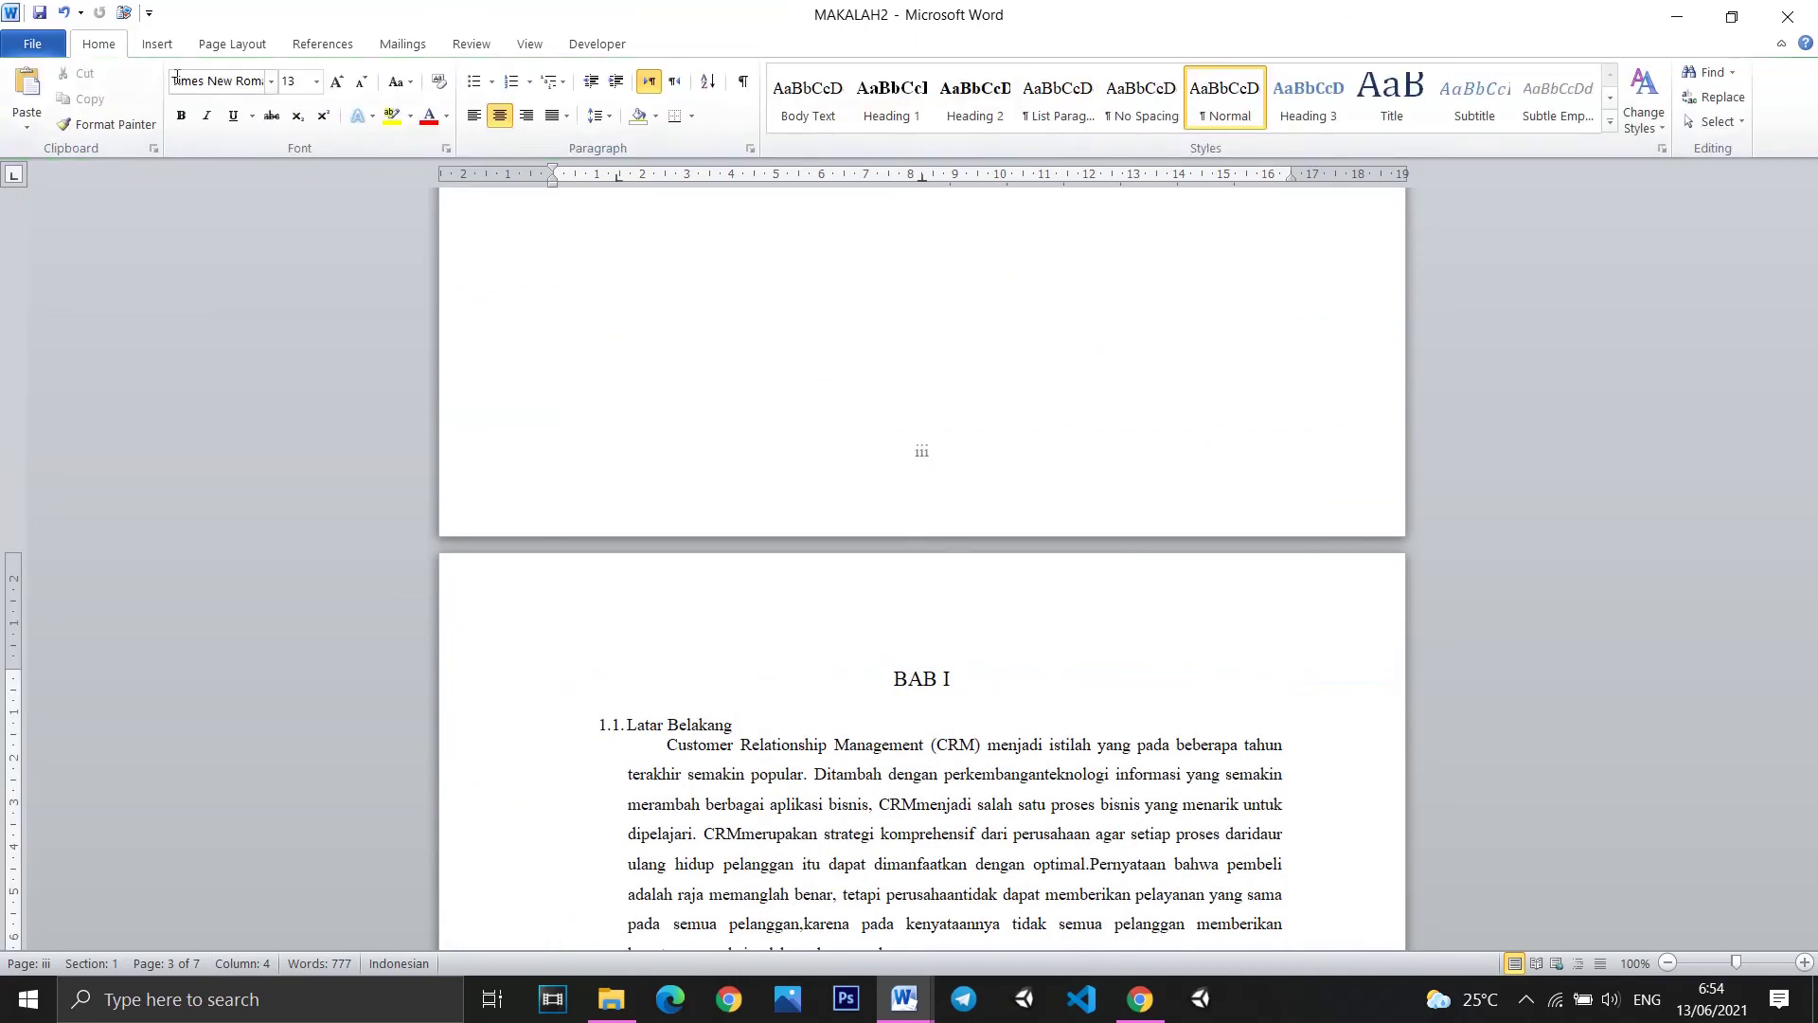
pyautogui.click(232, 47)
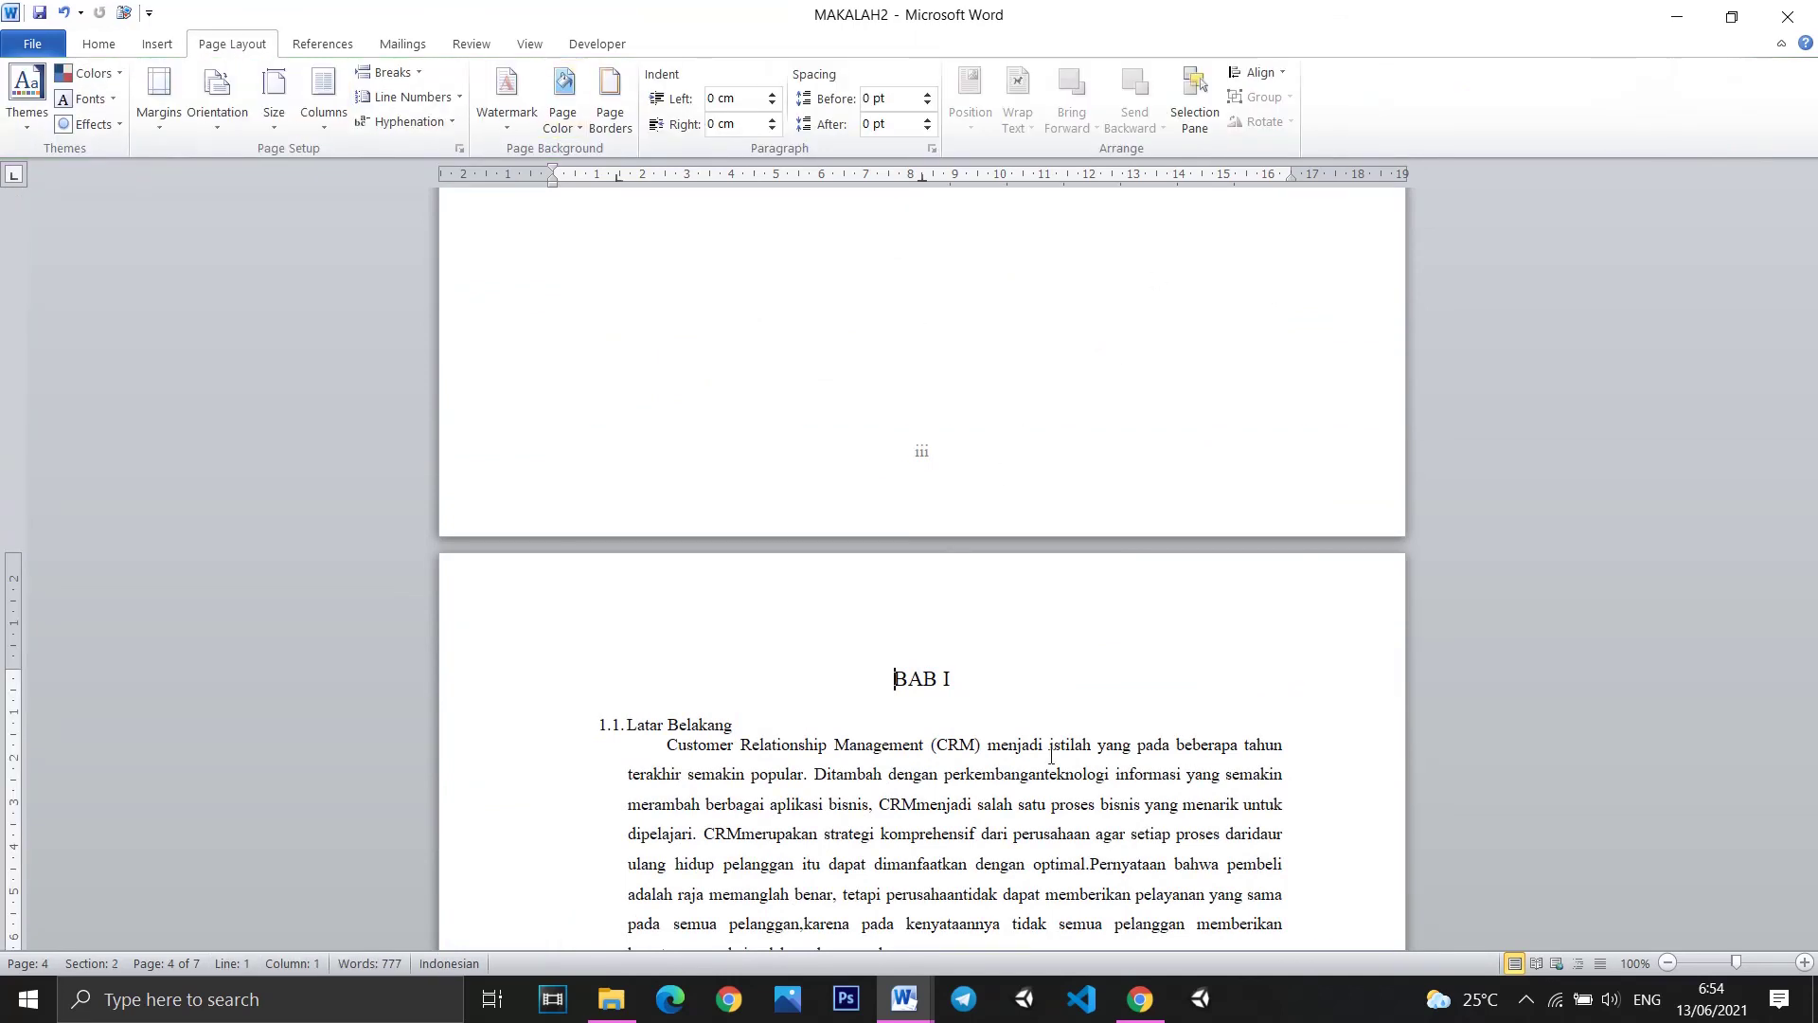
pyautogui.click(157, 121)
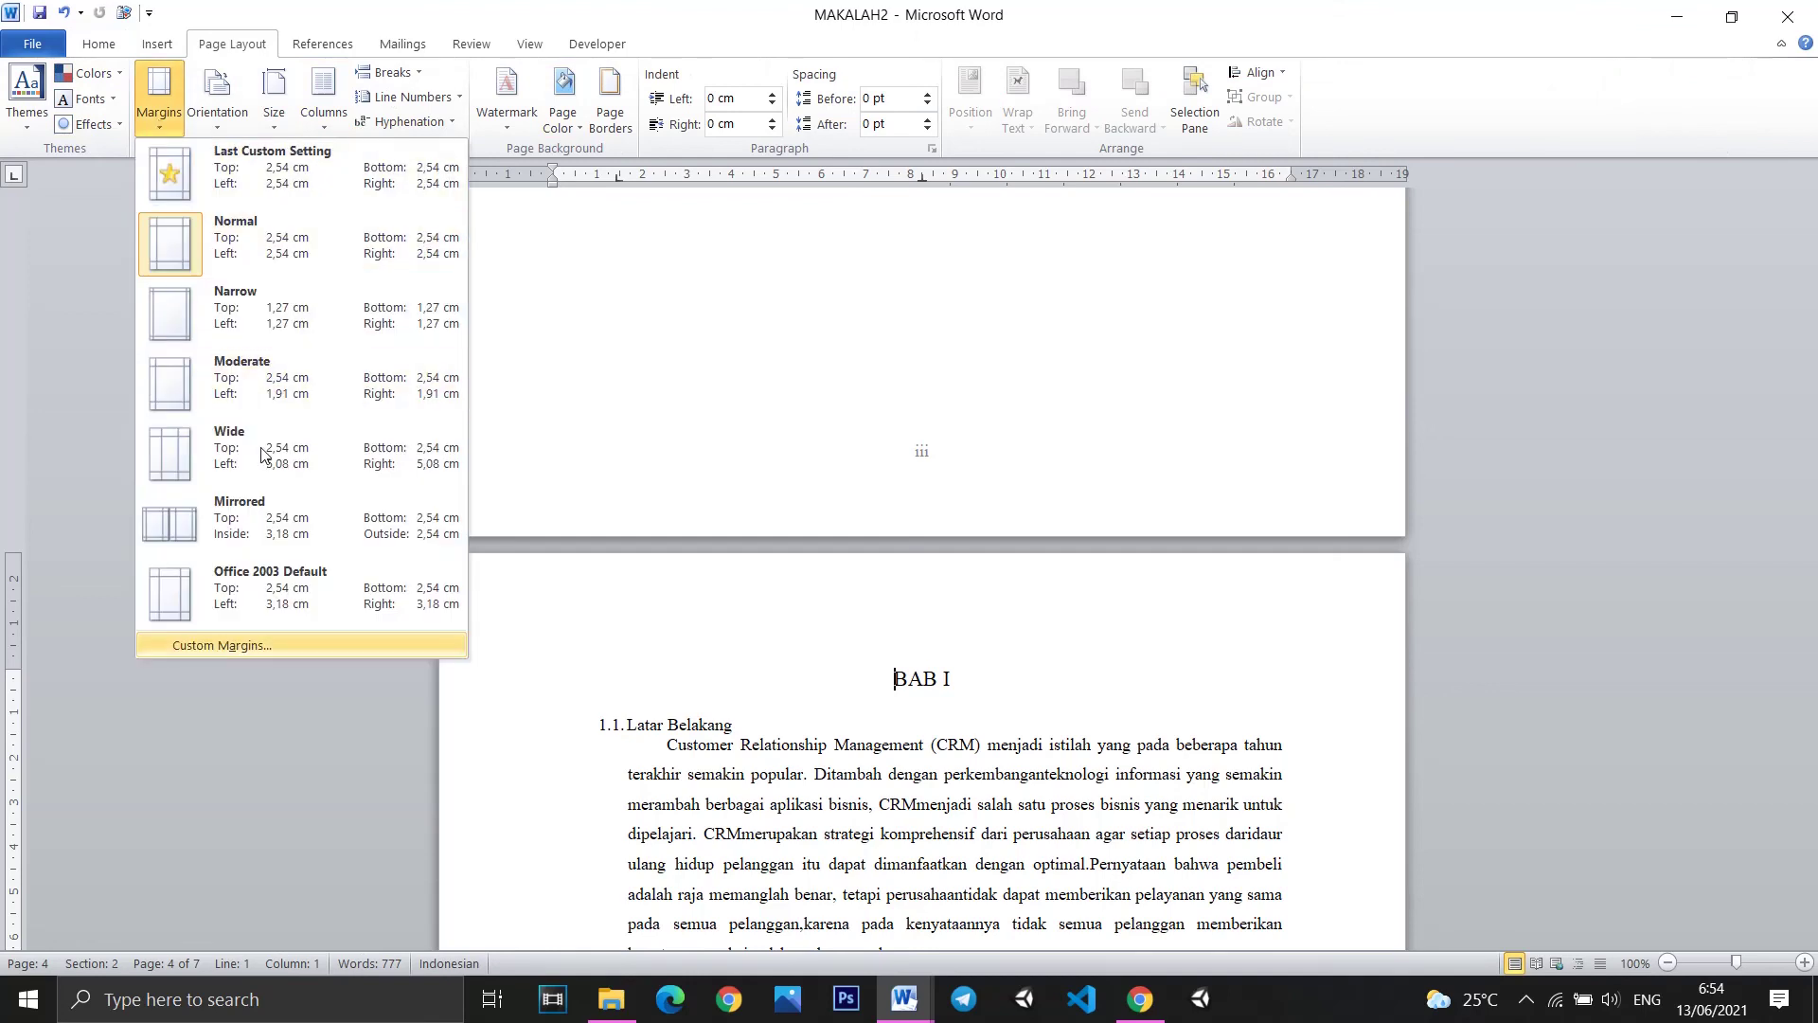
pyautogui.click(256, 645)
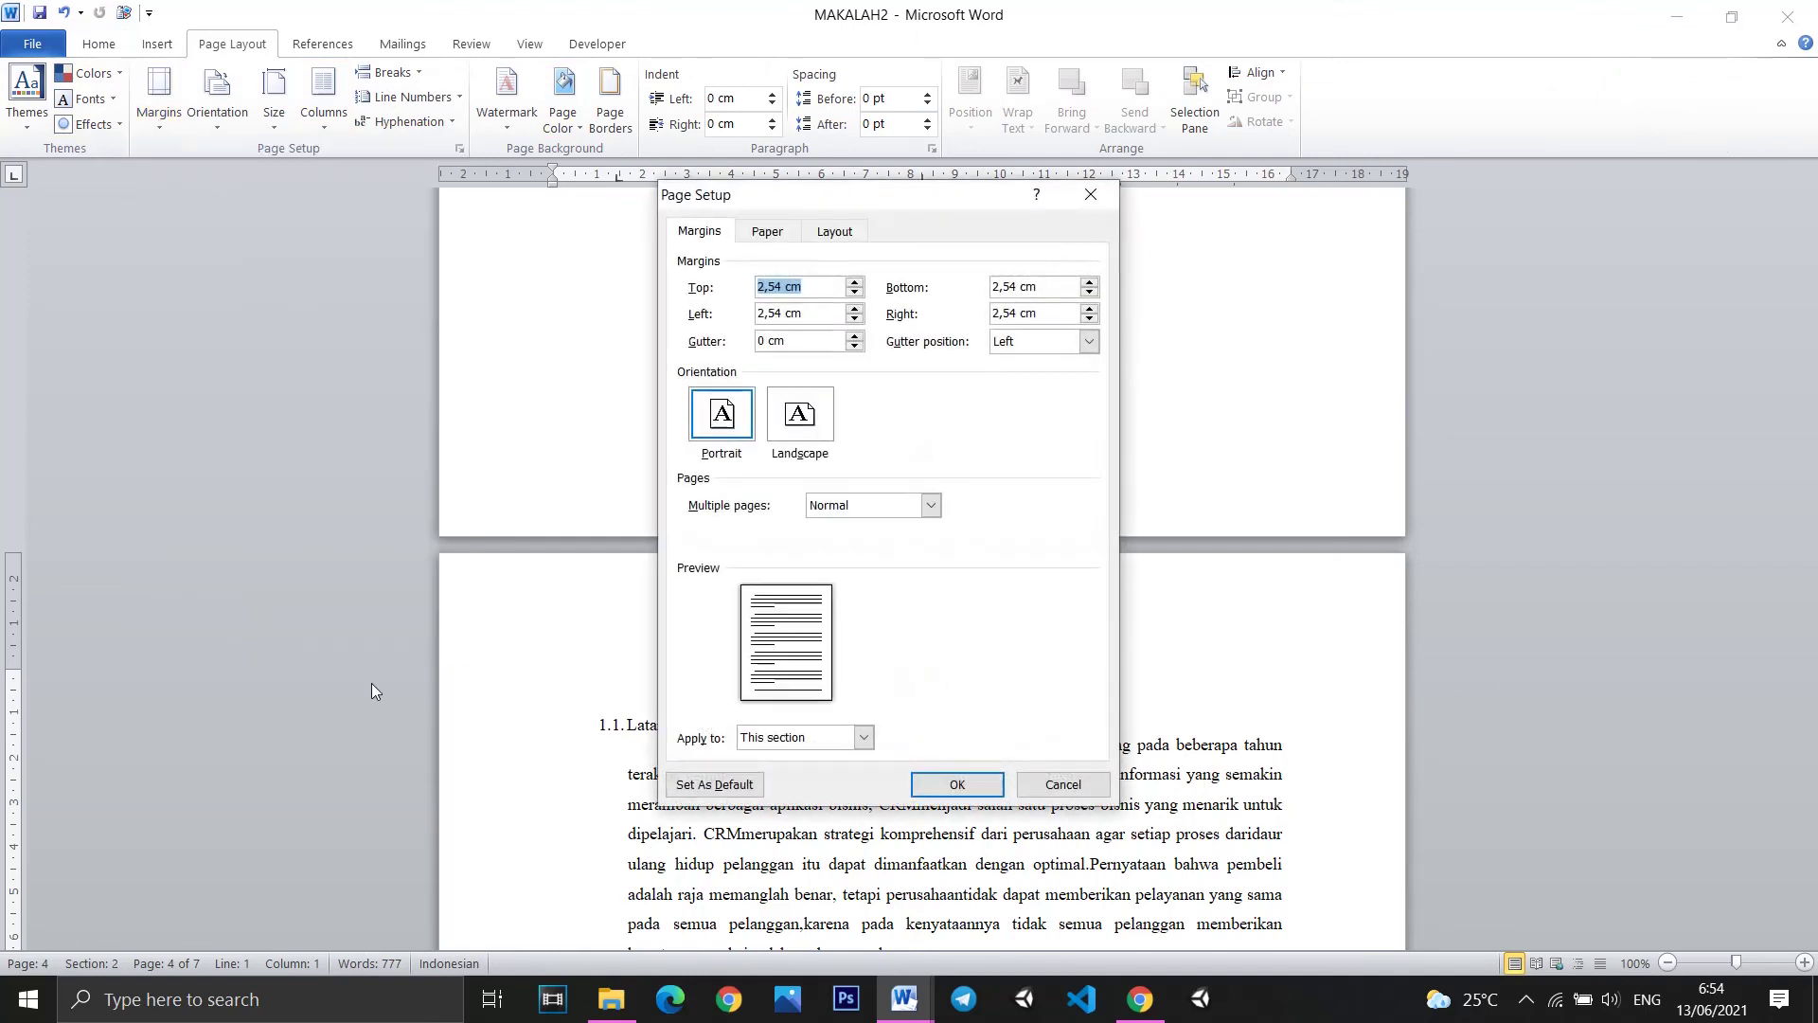
pyautogui.click(862, 737)
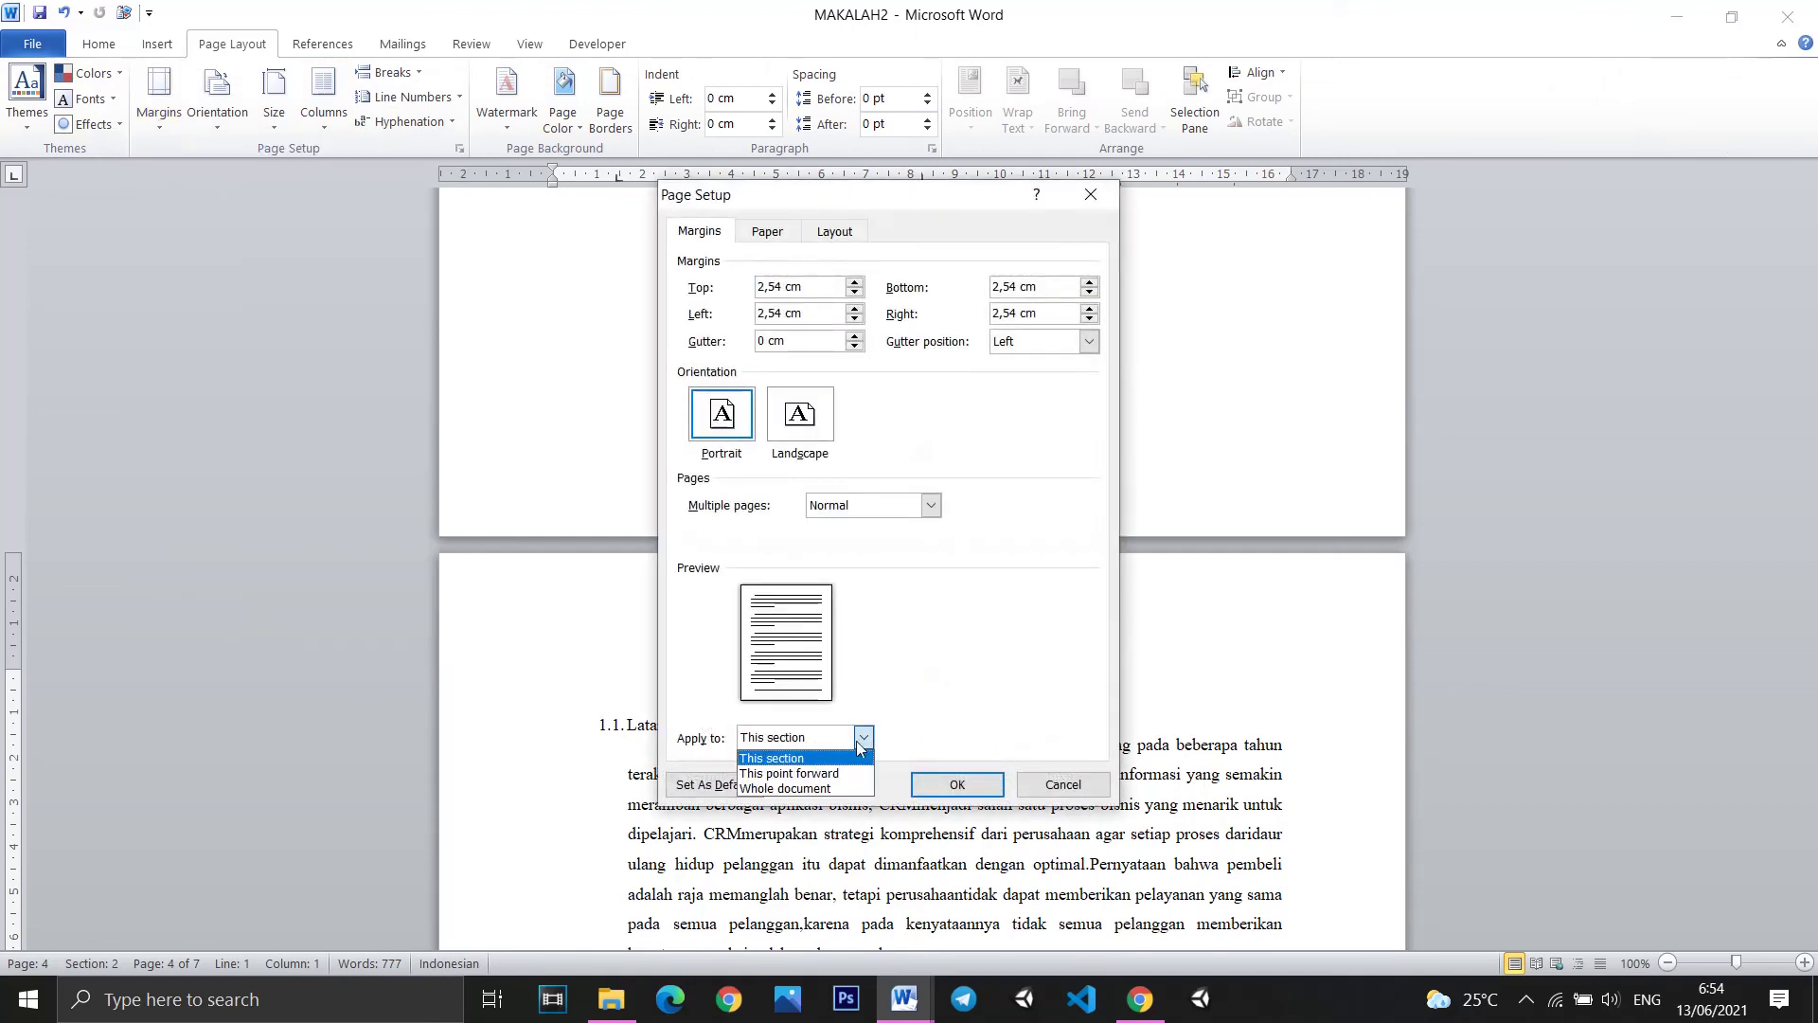
pyautogui.click(1062, 784)
pyautogui.click(1062, 784)
pyautogui.scroll(-4, 976, 597)
pyautogui.scroll(-5, 1086, 606)
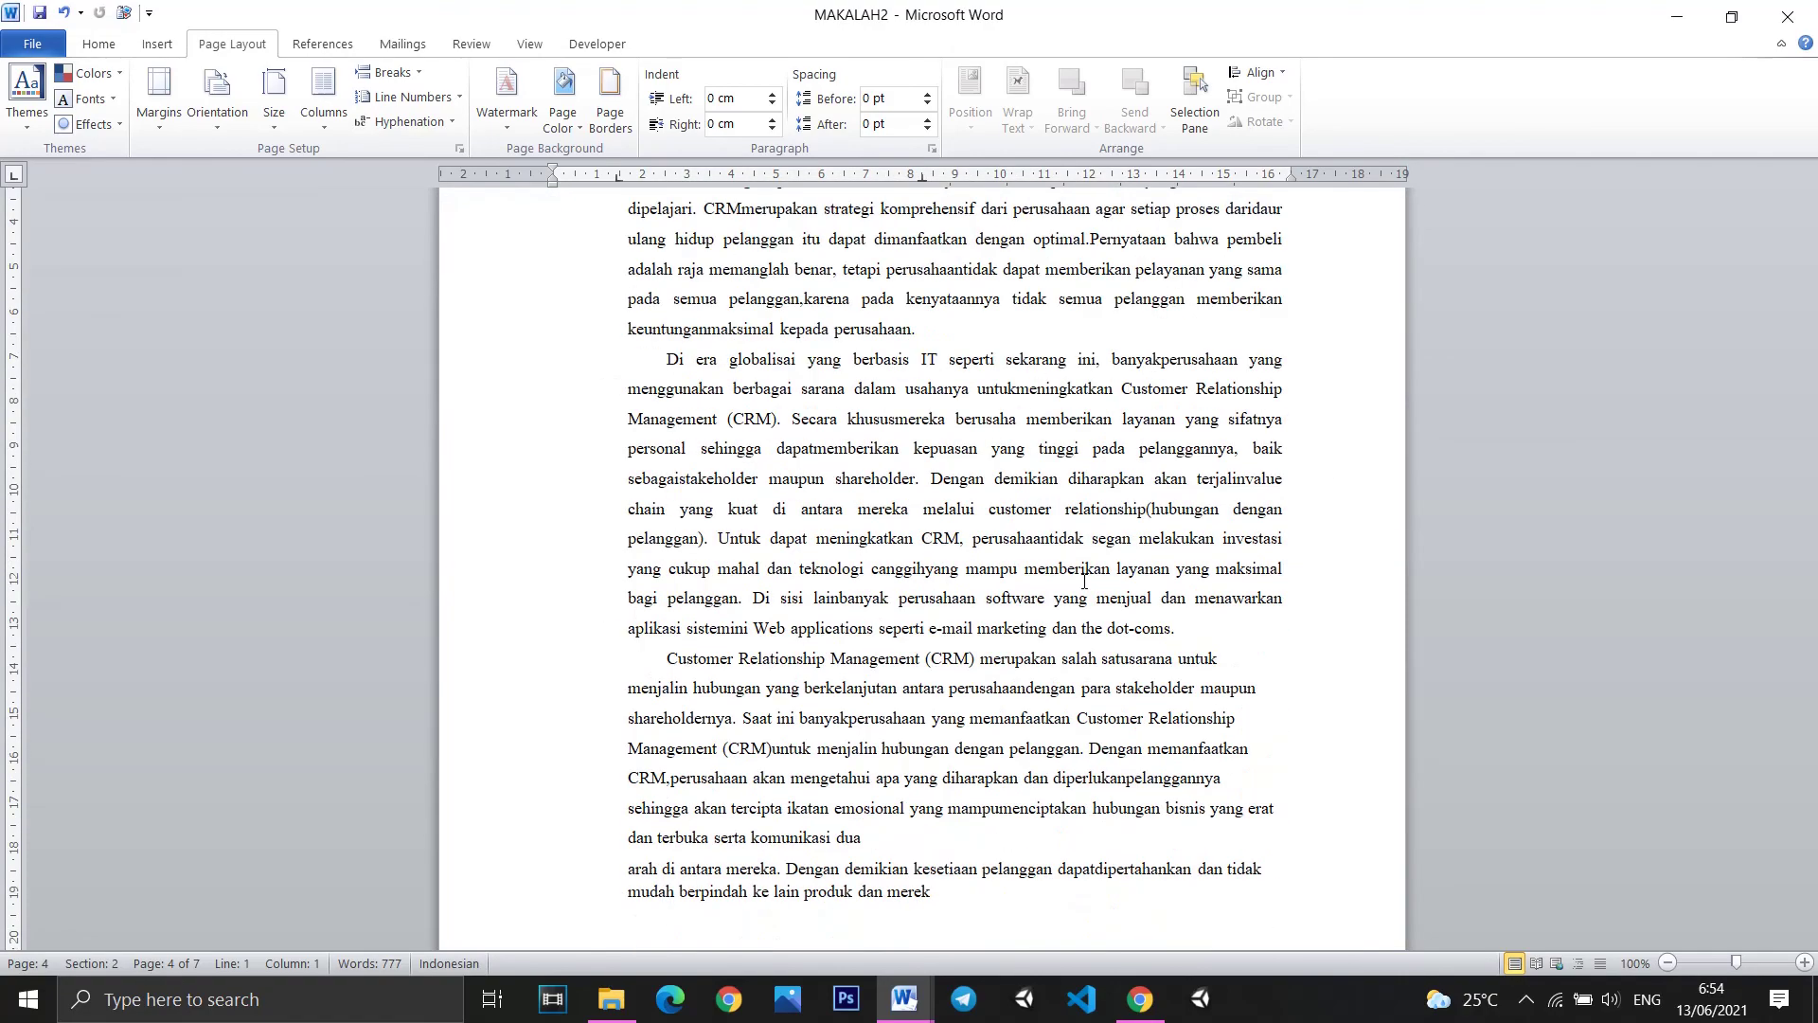
pyautogui.scroll(-3, 1086, 607)
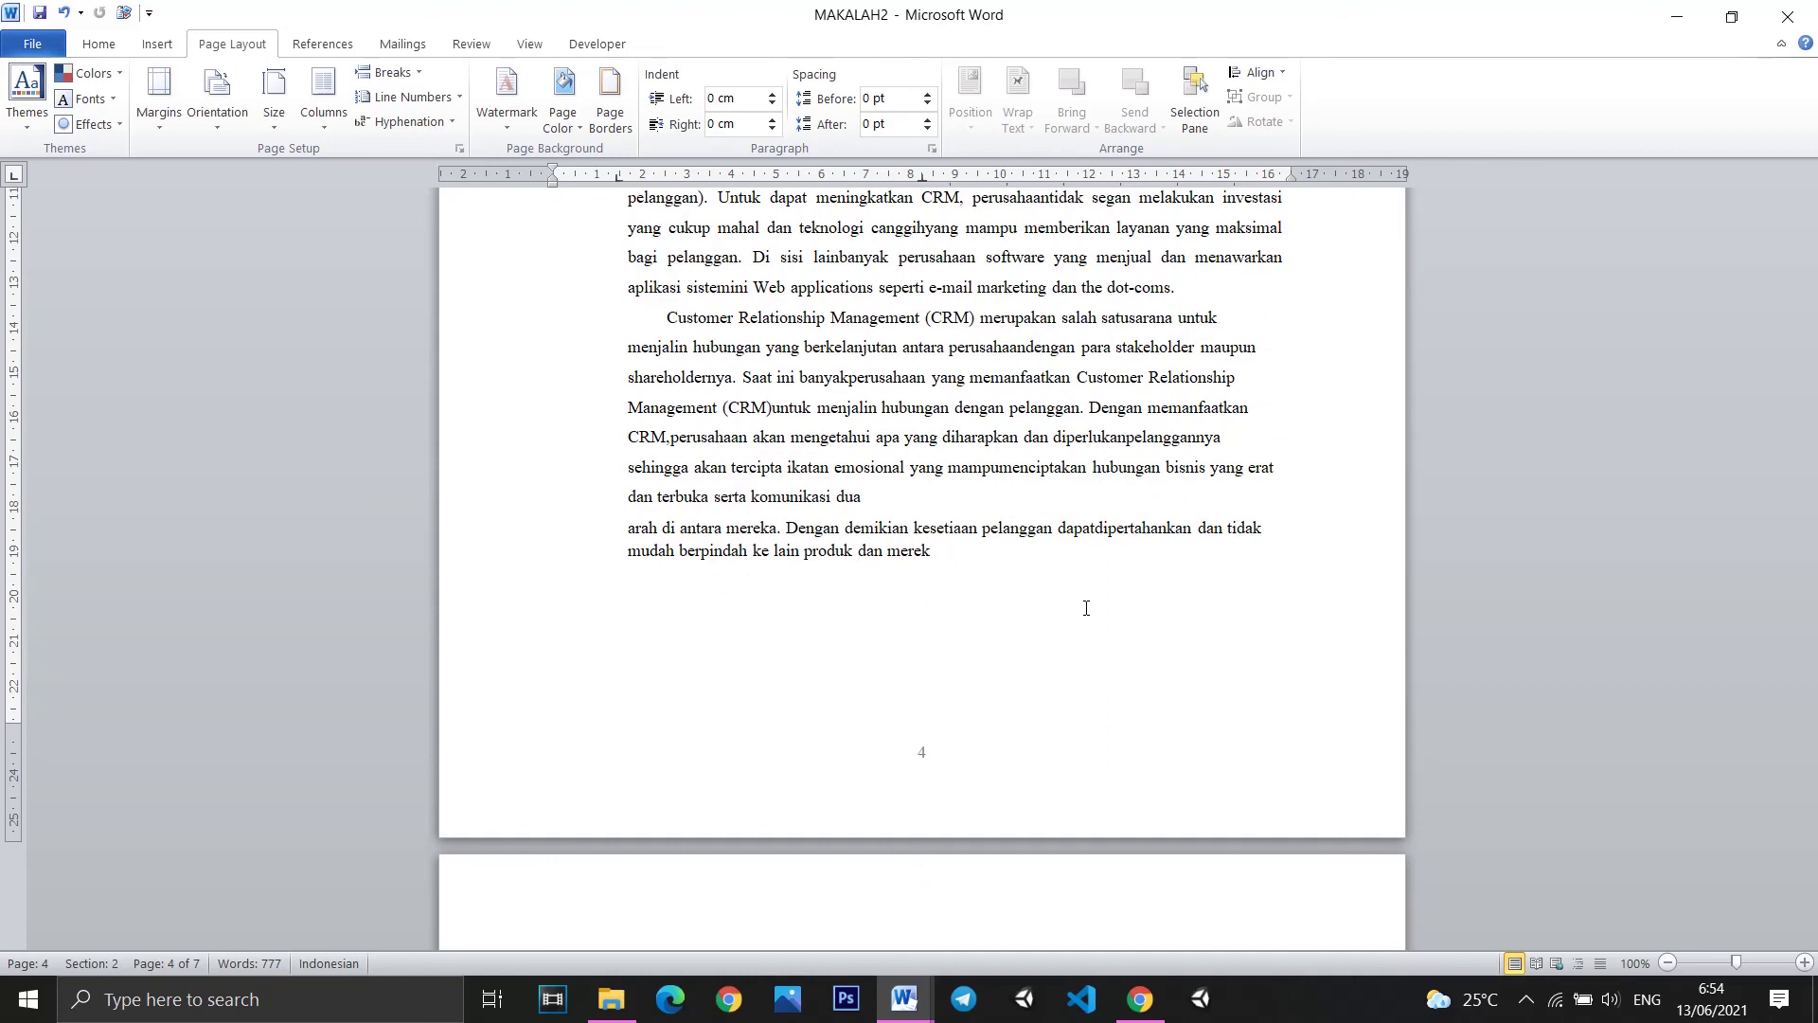
pyautogui.click(1525, 999)
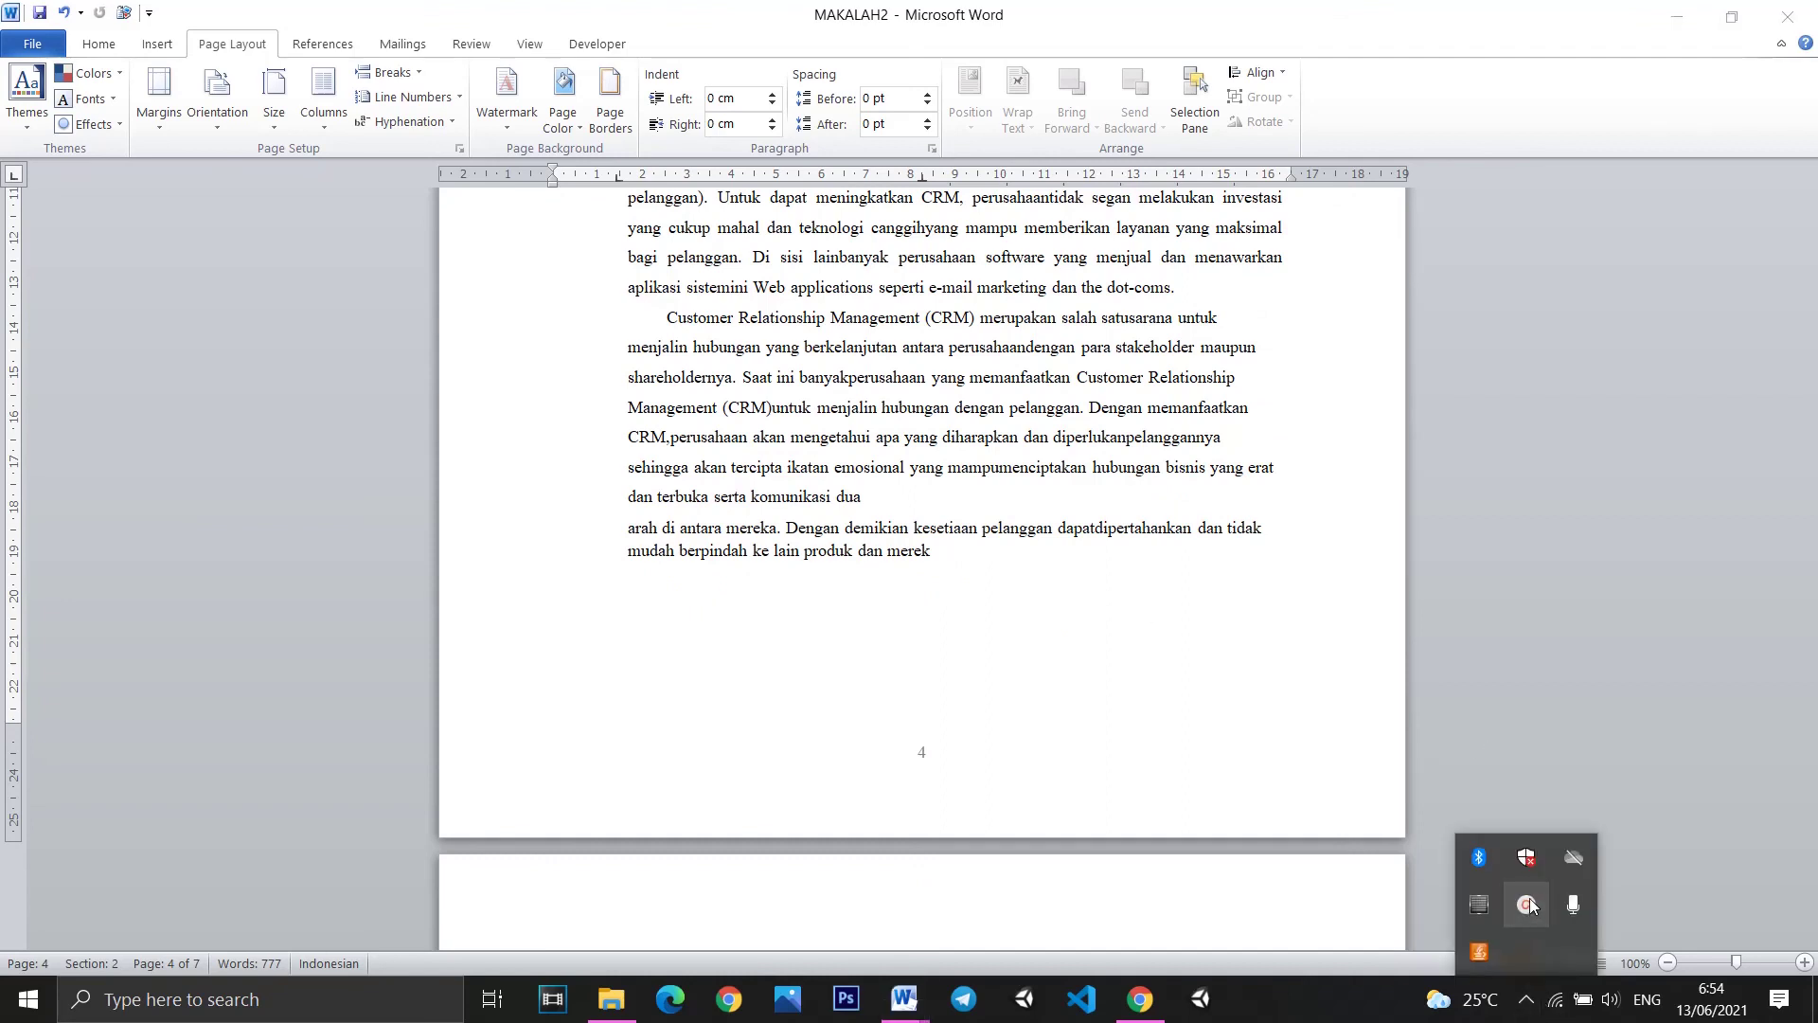
pyautogui.click(1527, 904)
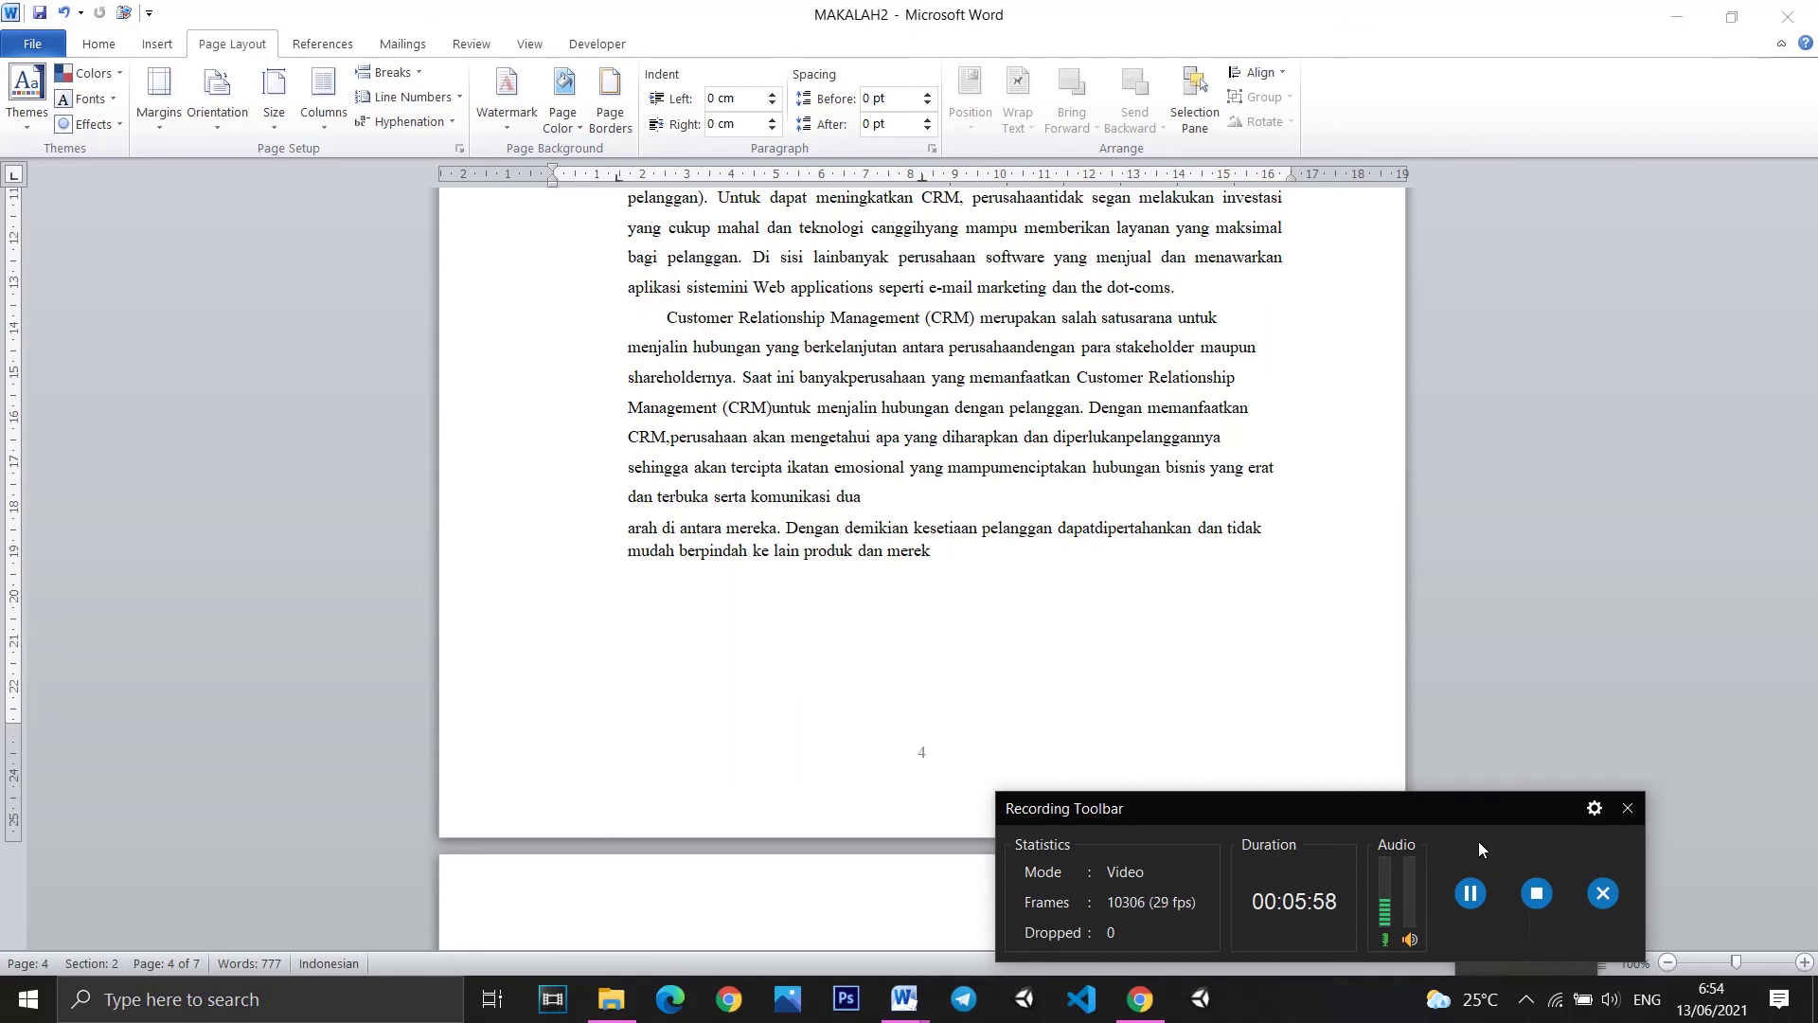